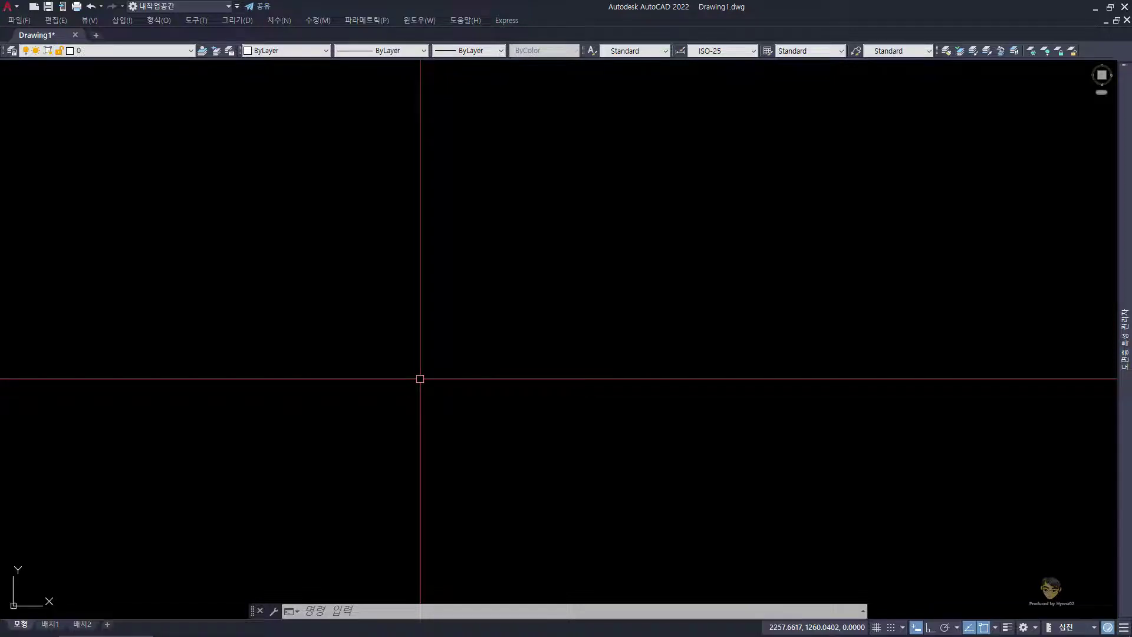
Look over the stair detail practice sheet (실습도면06.png) and return to the AutoCAD drawing
click(200, 624)
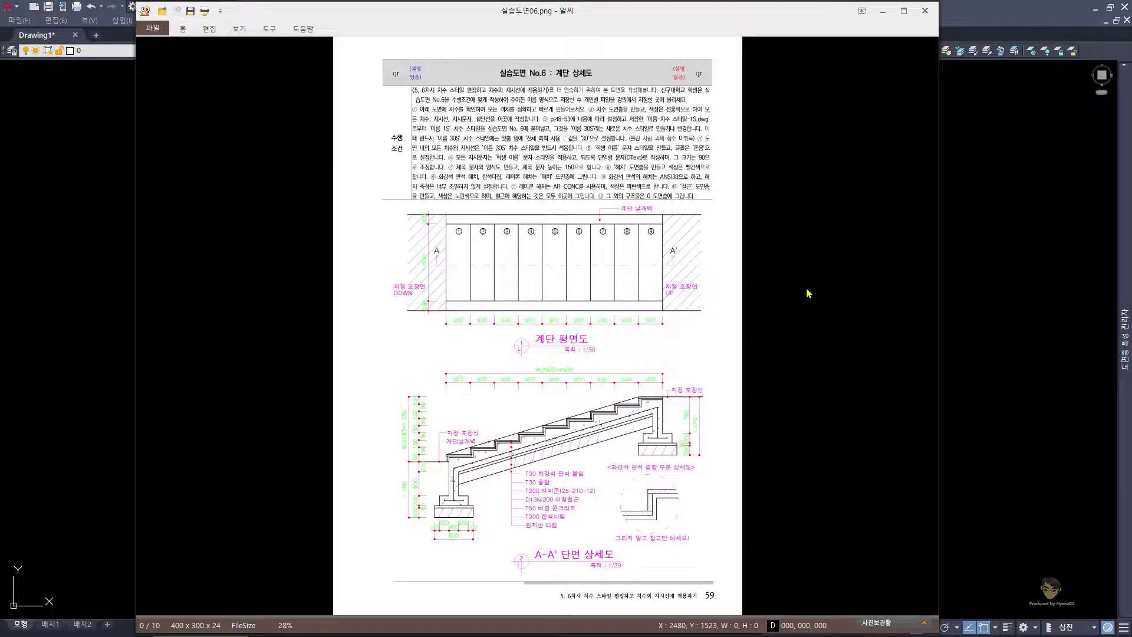
click(1010, 348)
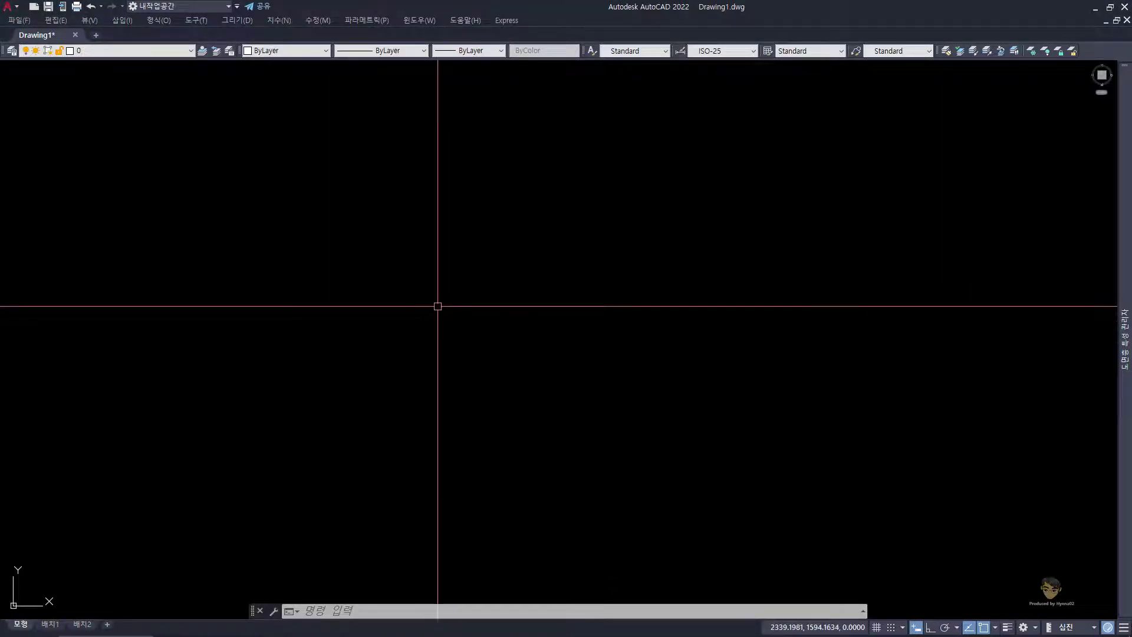
text(dst)
key(space)
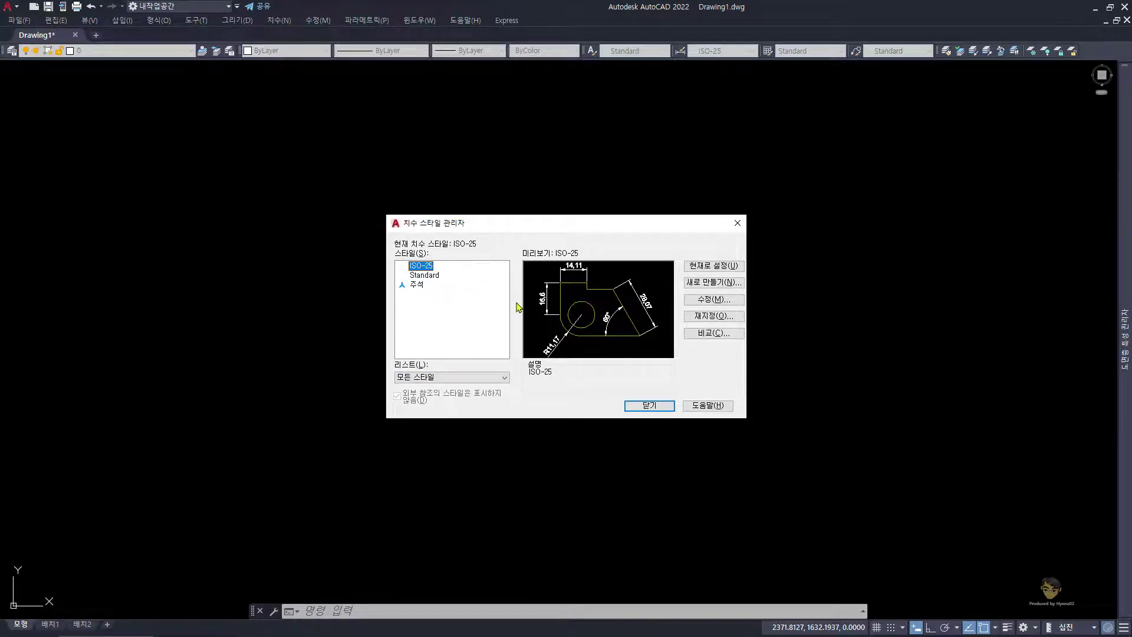
key(Escape)
key(Escape)
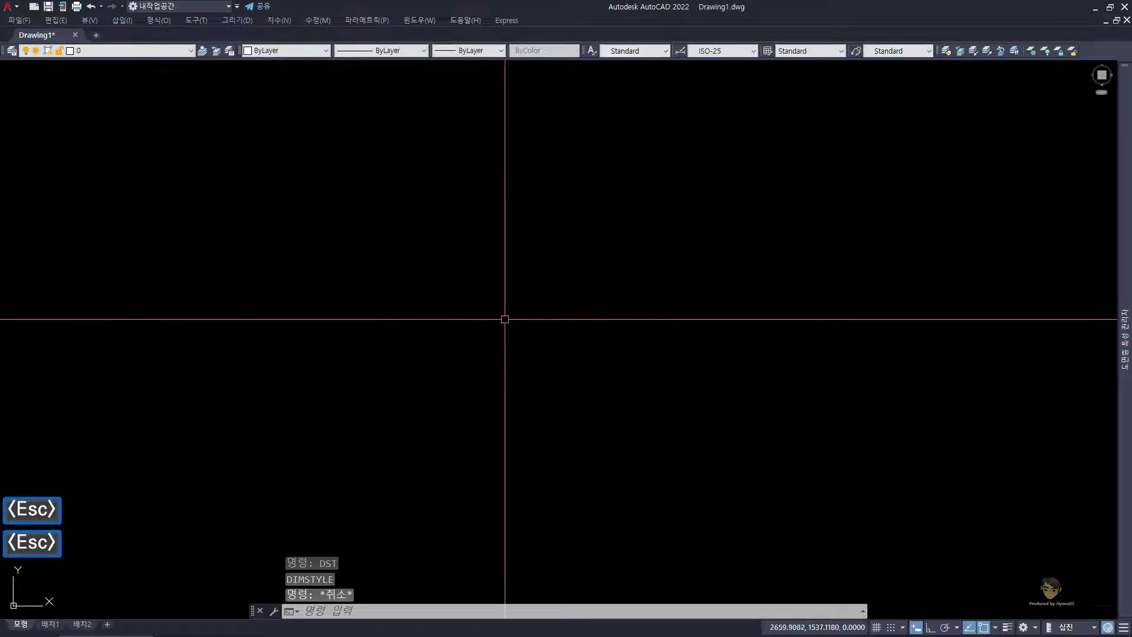
Examine the font choices available for the Standard text style without changing anything
text(st)
key(space)
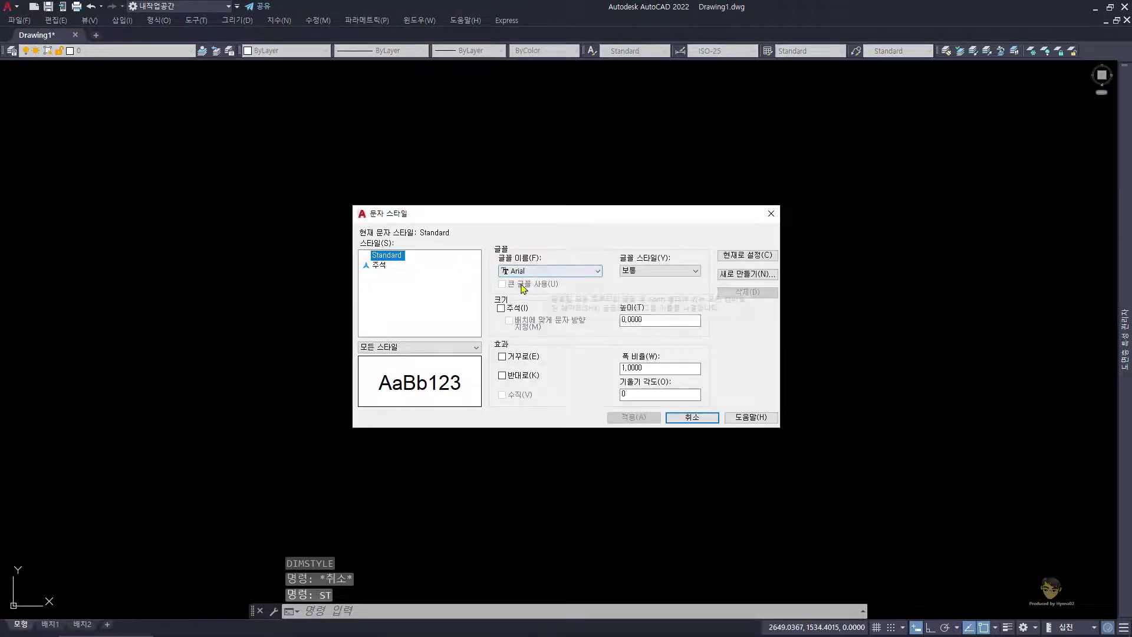
click(559, 271)
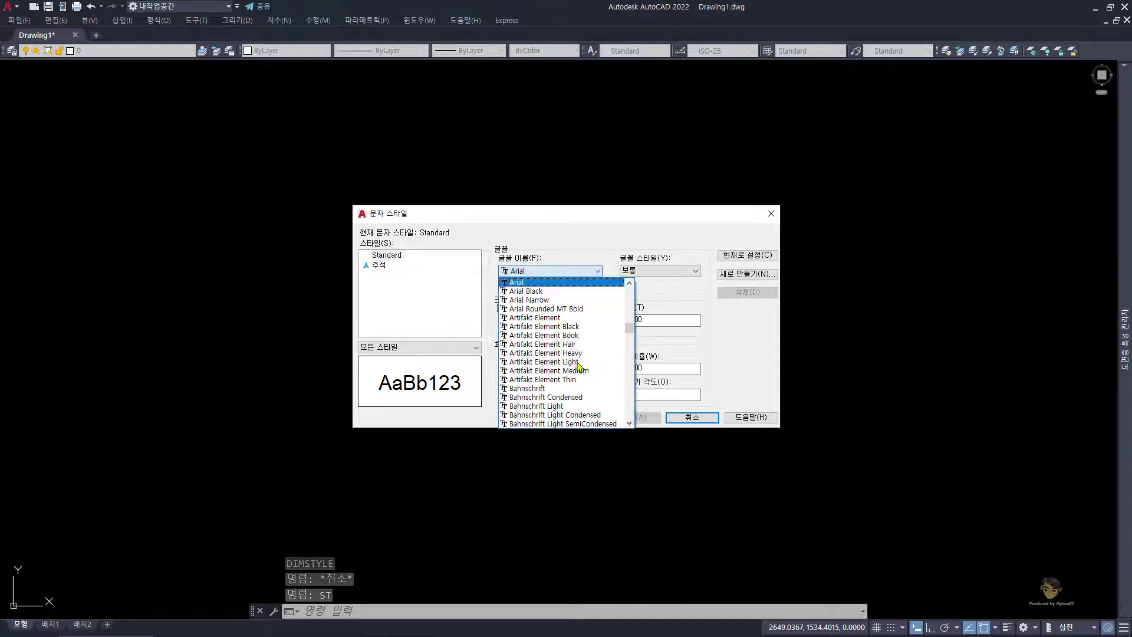
click(584, 213)
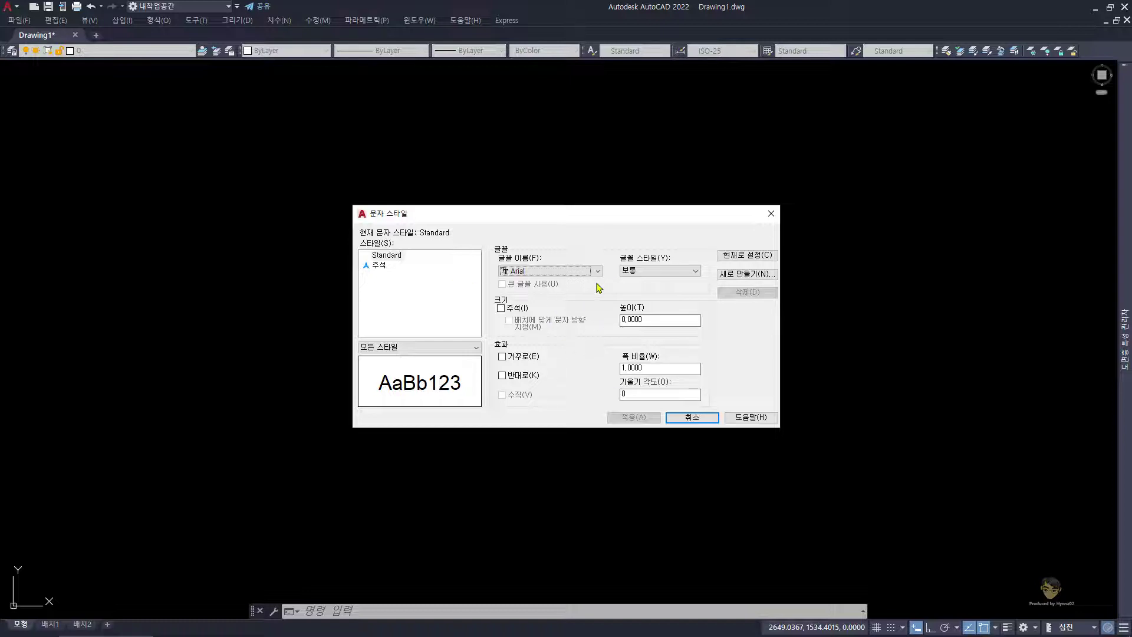
click(692, 416)
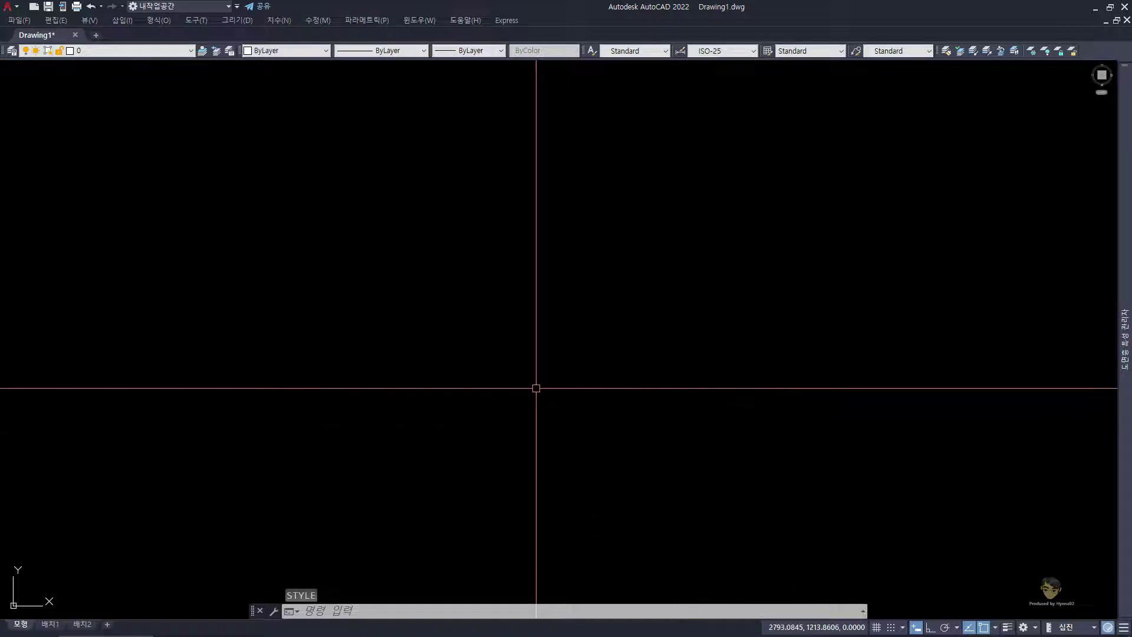
View the drawing's dimension styles and the preview of ISO-25
text(dst)
key(space)
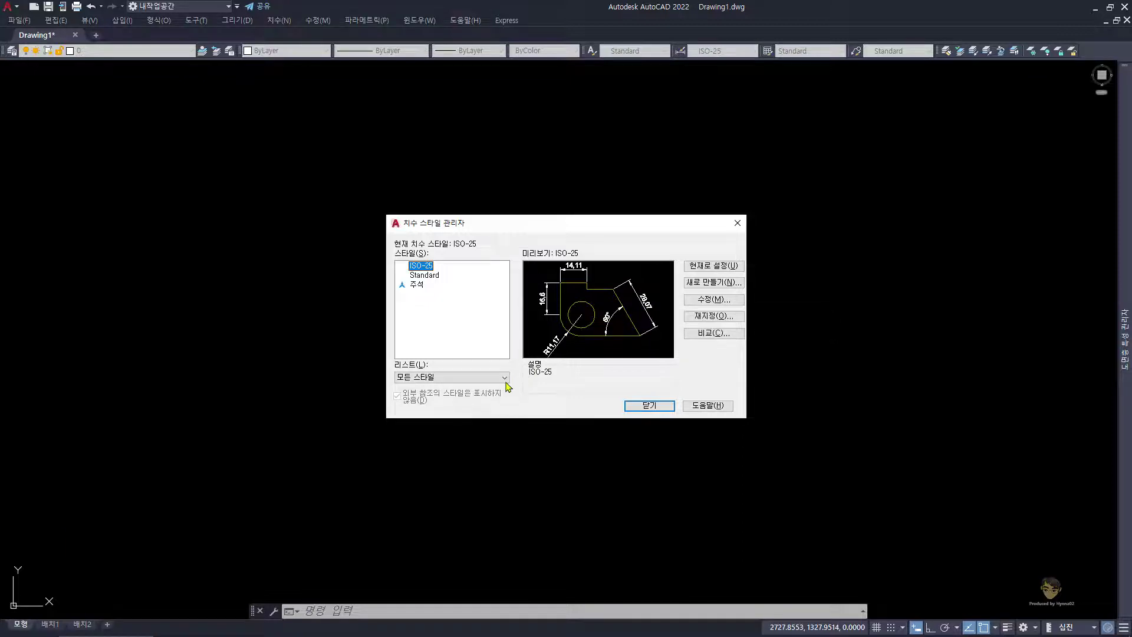
key(Escape)
key(Escape)
key(Escape)
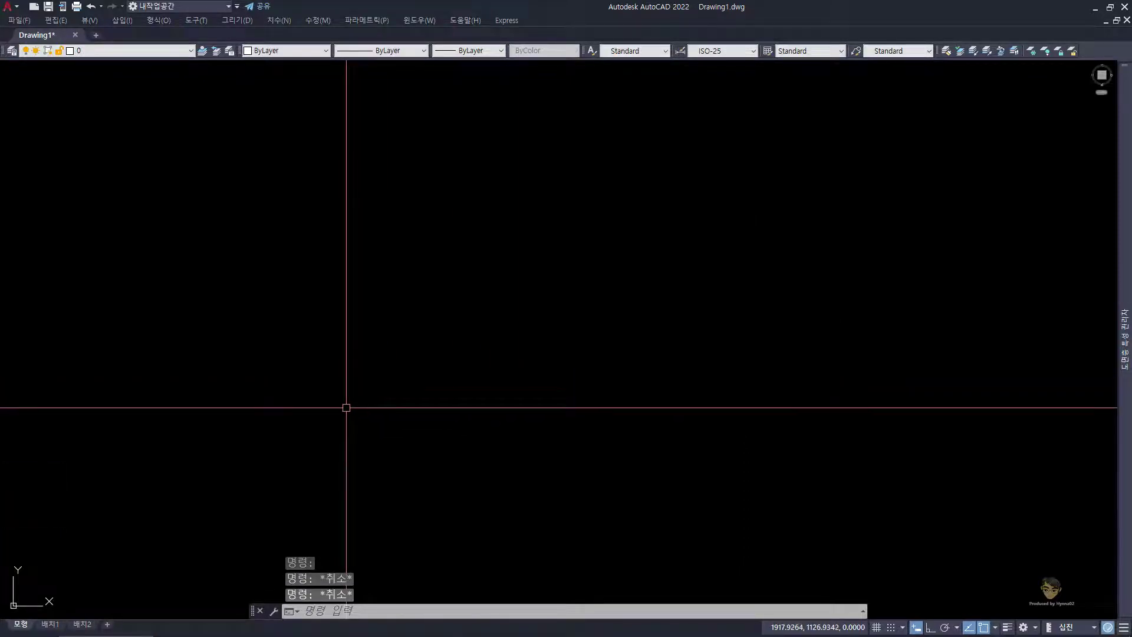
Draw a 100 by 100 square in the empty drawing area
text(rec)
key(space)
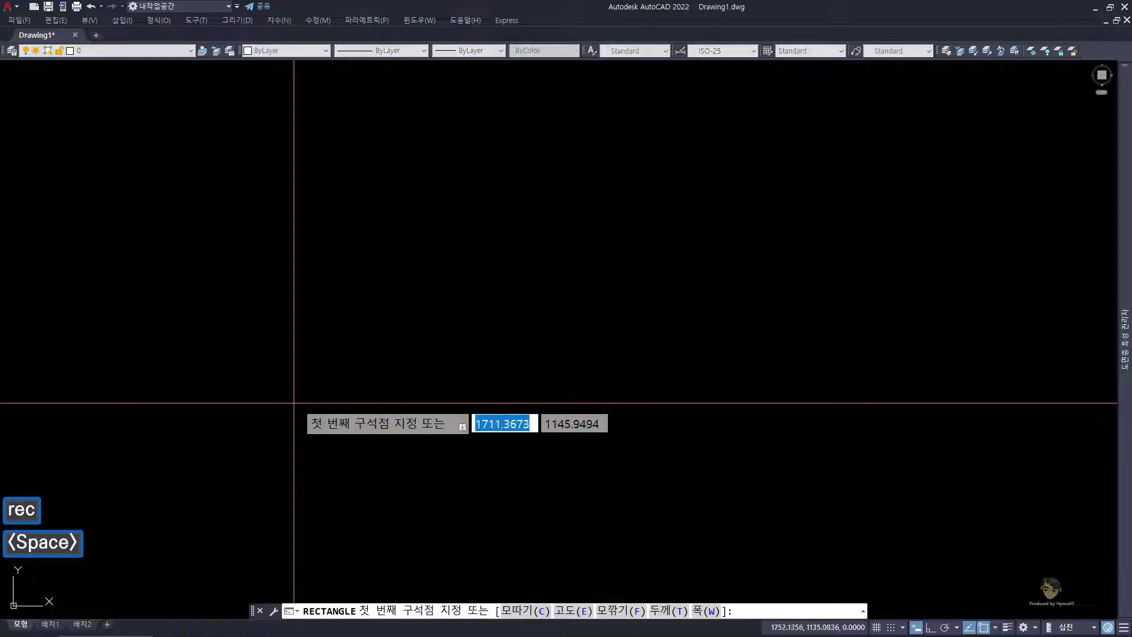
click(259, 436)
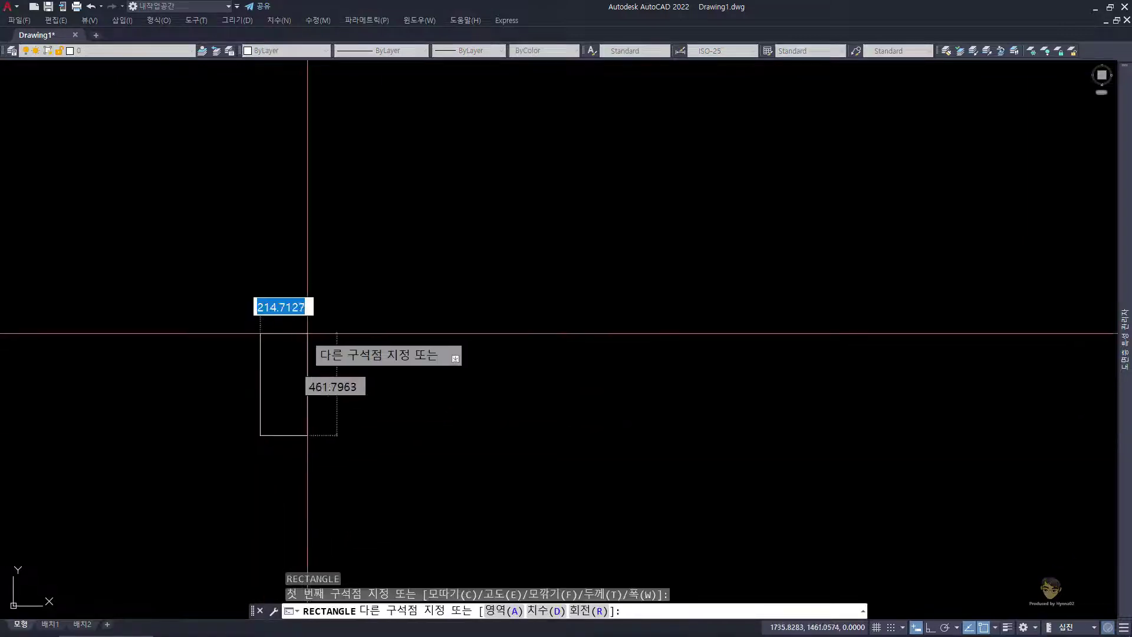
text(100)
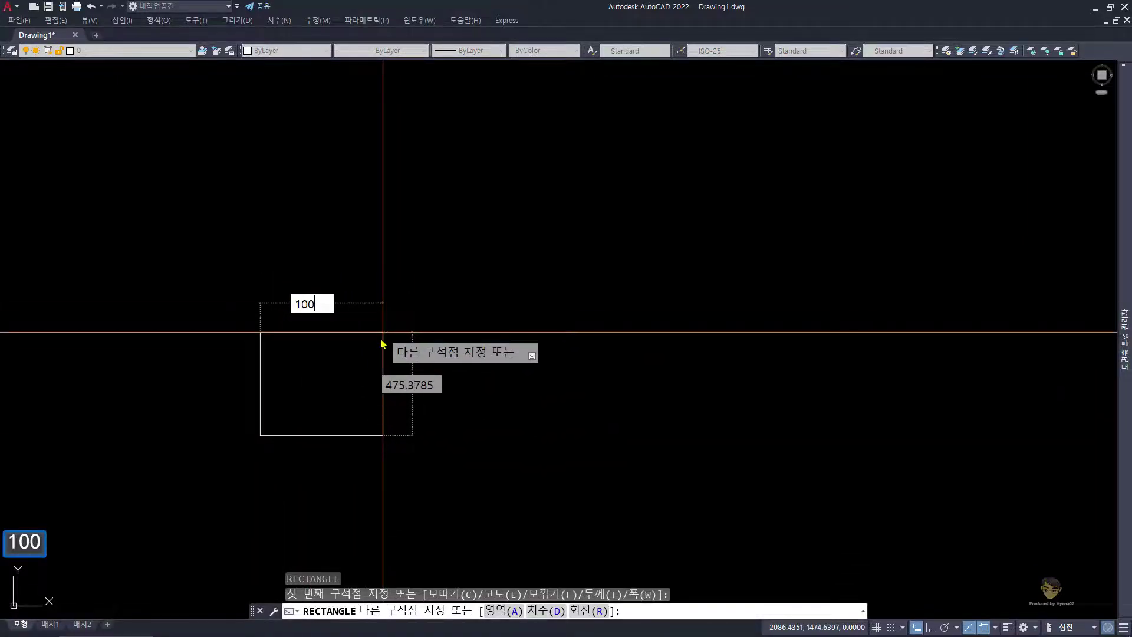
key(Tab)
text(100)
key(Return)
key(Escape)
key(Escape)
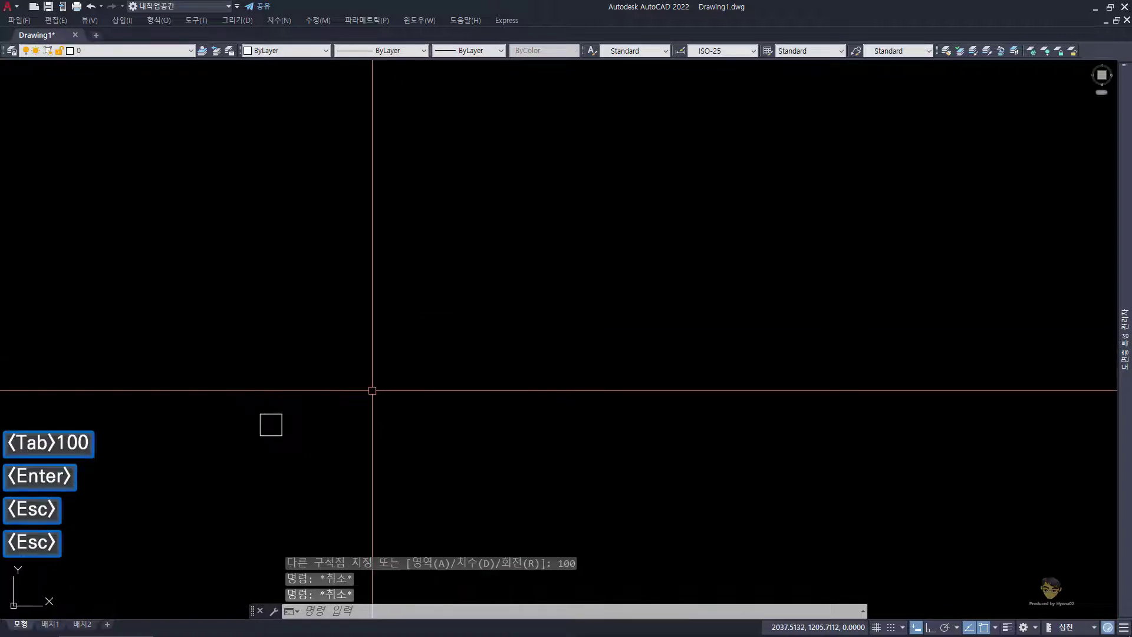
Add a linear dimension for the square's top edge, placing the dimension line just above it
text(z)
key(space)
text(e)
key(space)
text(z)
key(space)
key(space)
drag(422, 235, 465, 415)
scroll(465, 415, down, 2)
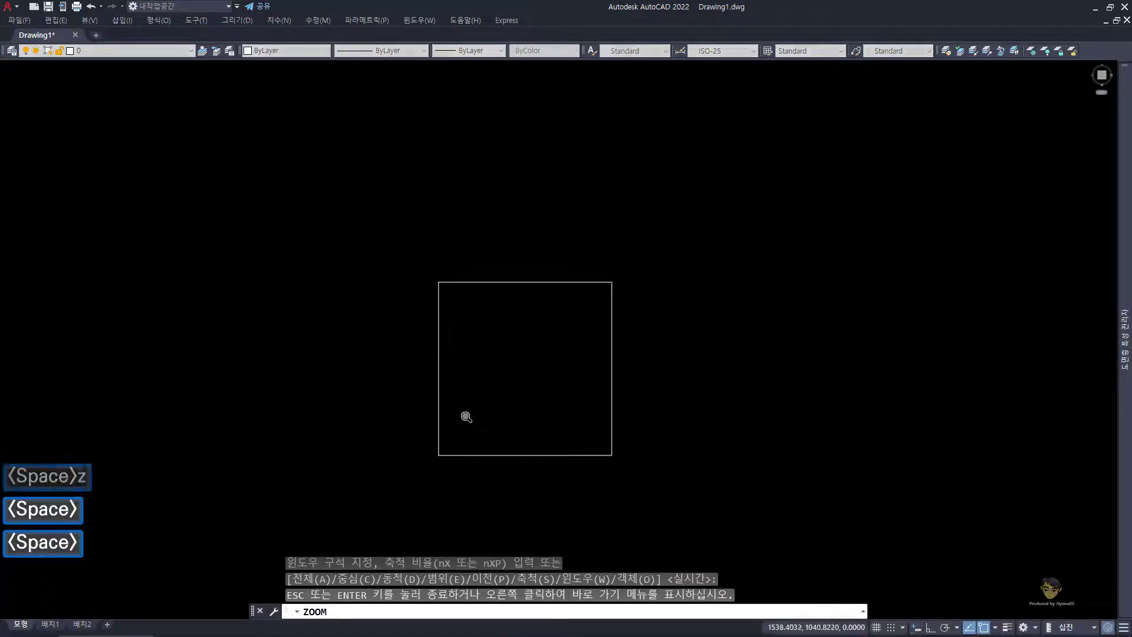
key(Escape)
key(Escape)
key(Escape)
text(dn)
key(space)
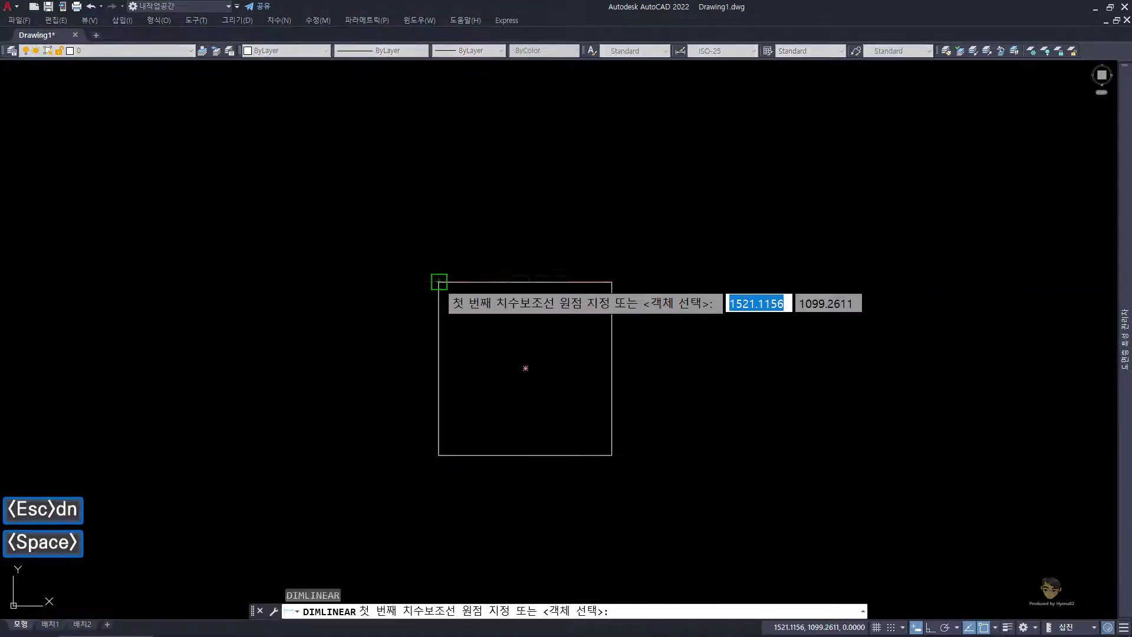
click(438, 282)
click(612, 282)
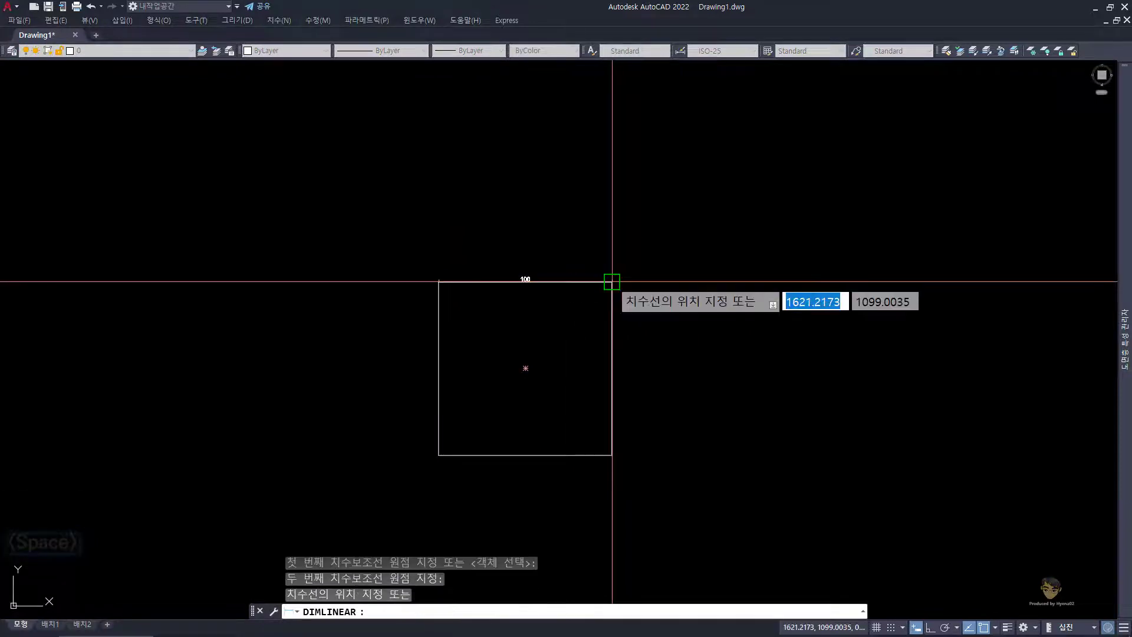
click(579, 264)
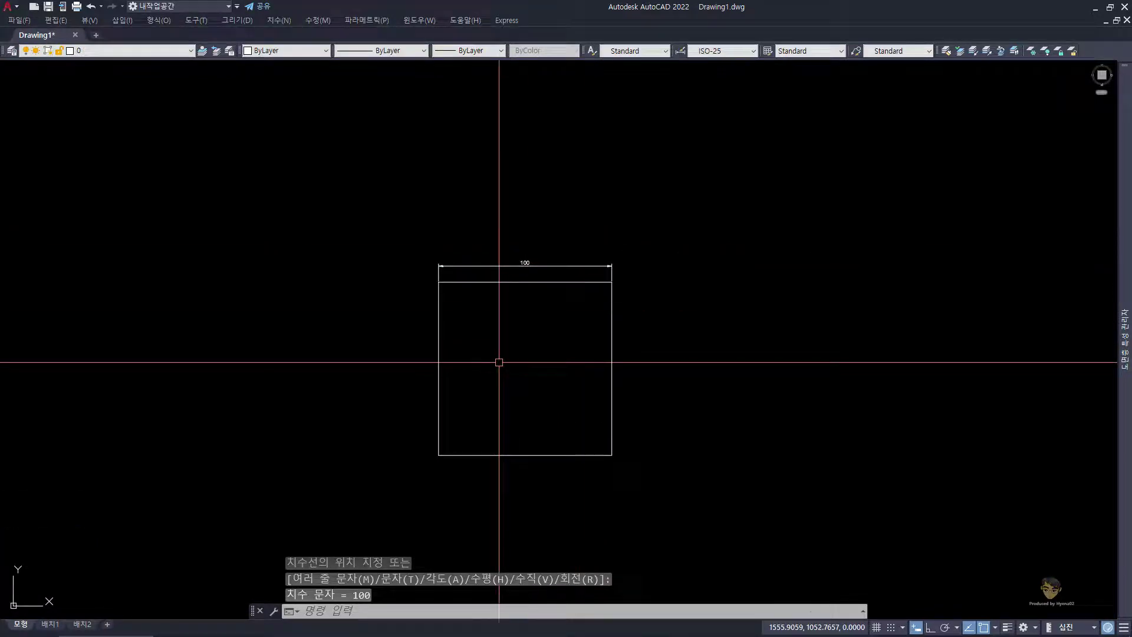
Copy the square and its dimension horizontally to the right with ortho on, leaving a small gap between them
scroll(524, 363, up, 1)
middle_drag(524, 363, 460, 375)
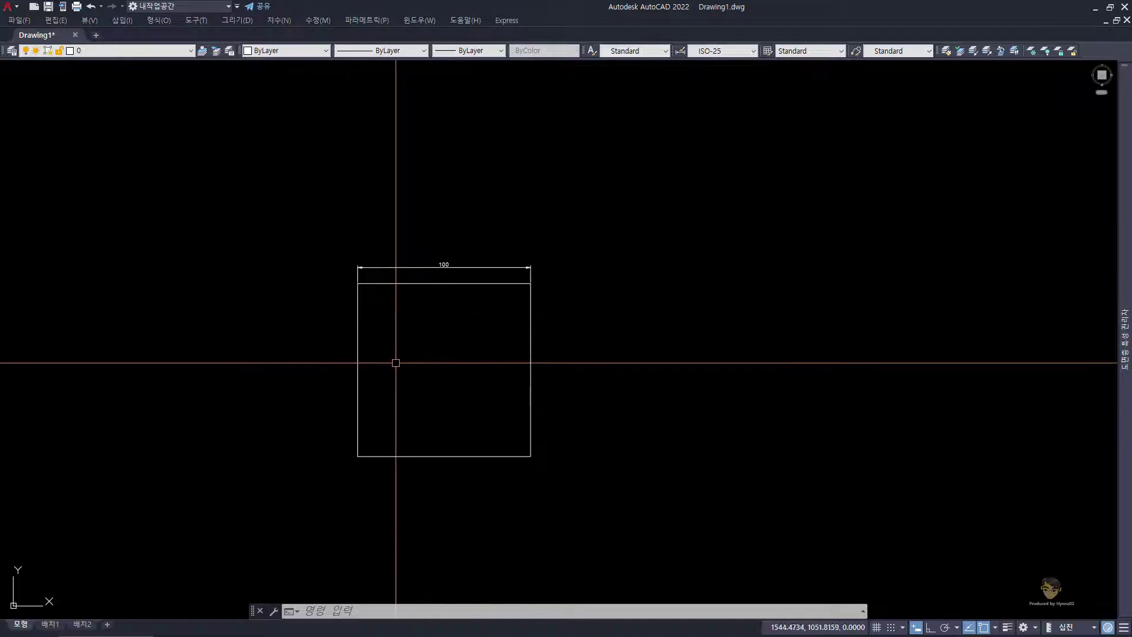
middle_drag(443, 334, 356, 328)
scroll(363, 328, down, 2)
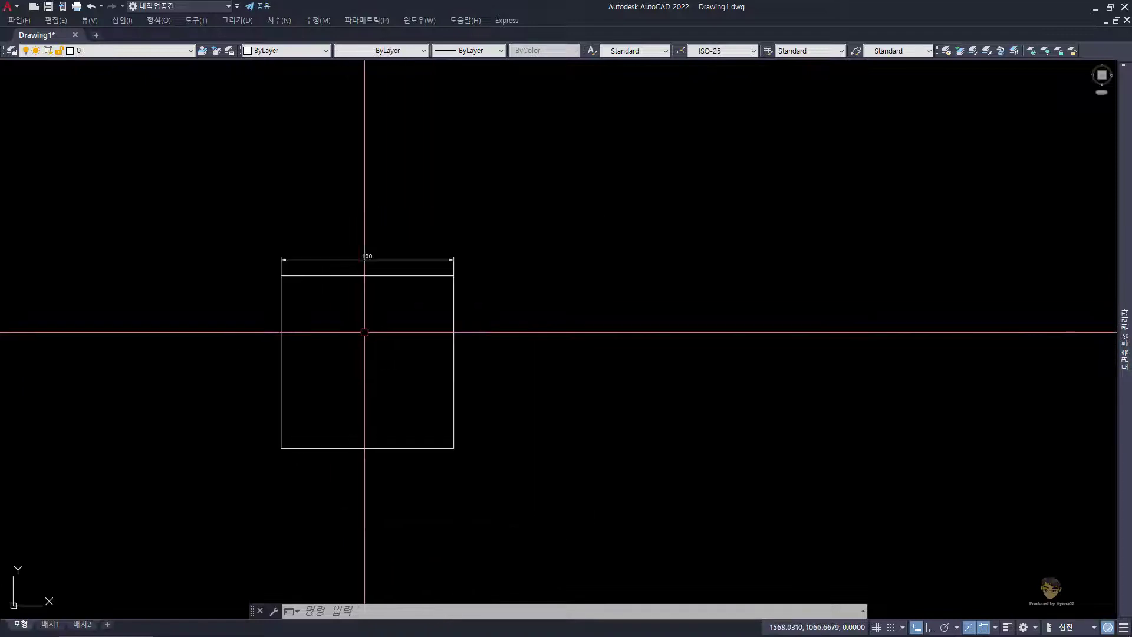
click(548, 500)
click(205, 222)
text(cc)
key(space)
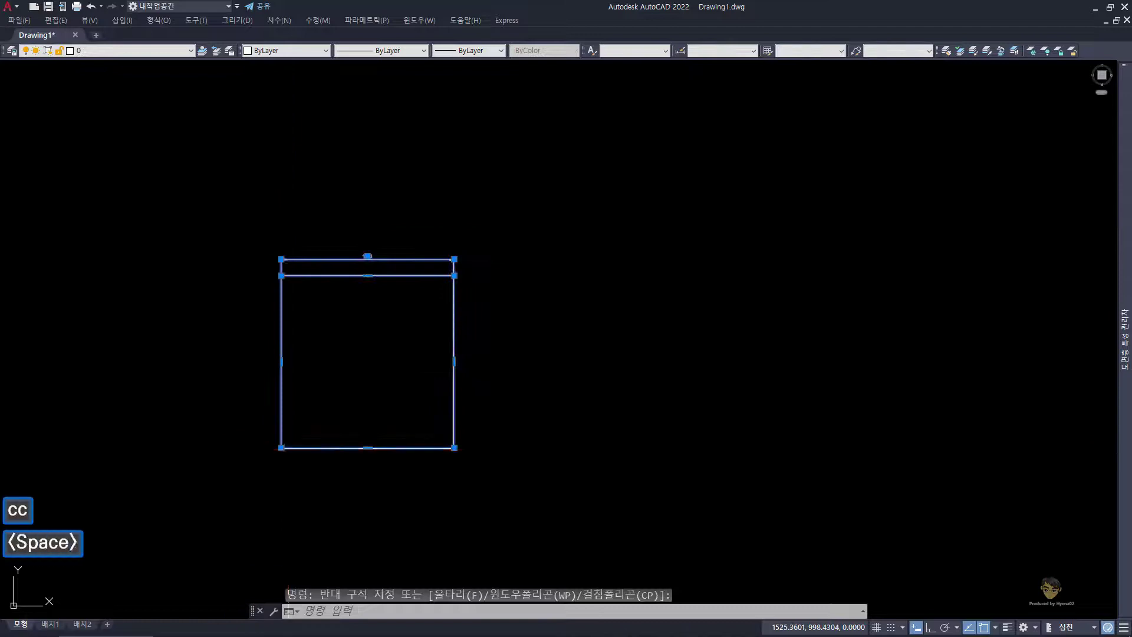
click(269, 484)
key(F8)
click(493, 488)
key(space)
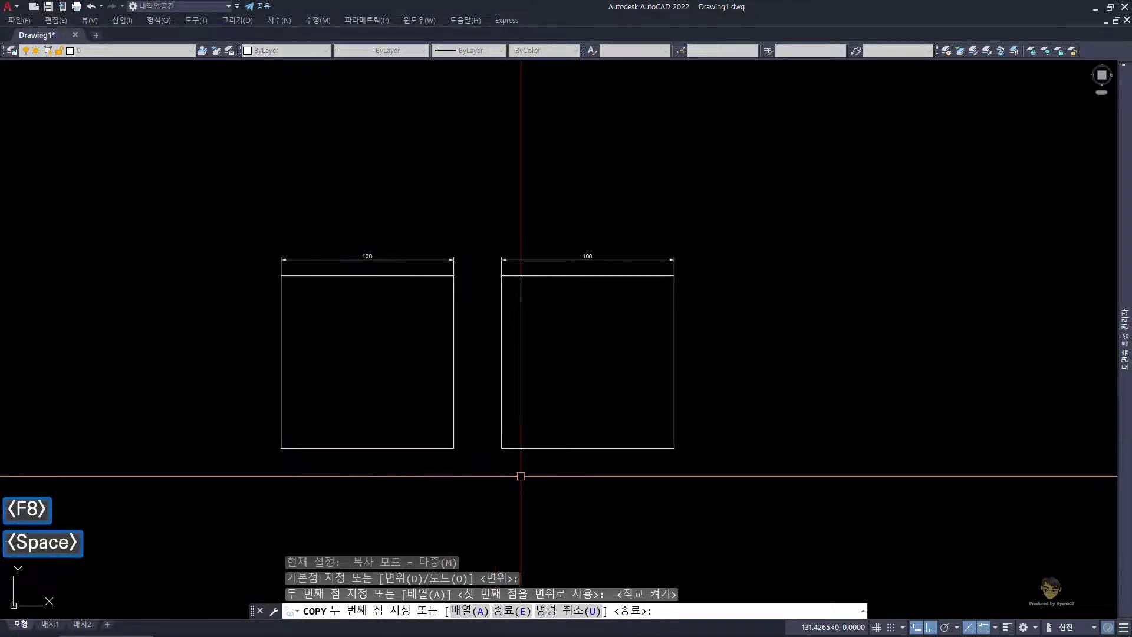
key(Escape)
key(Escape)
Scale the copied square and its dimension by a factor of 10 from the square's lower-left corner
click(557, 212)
text(sc)
key(space)
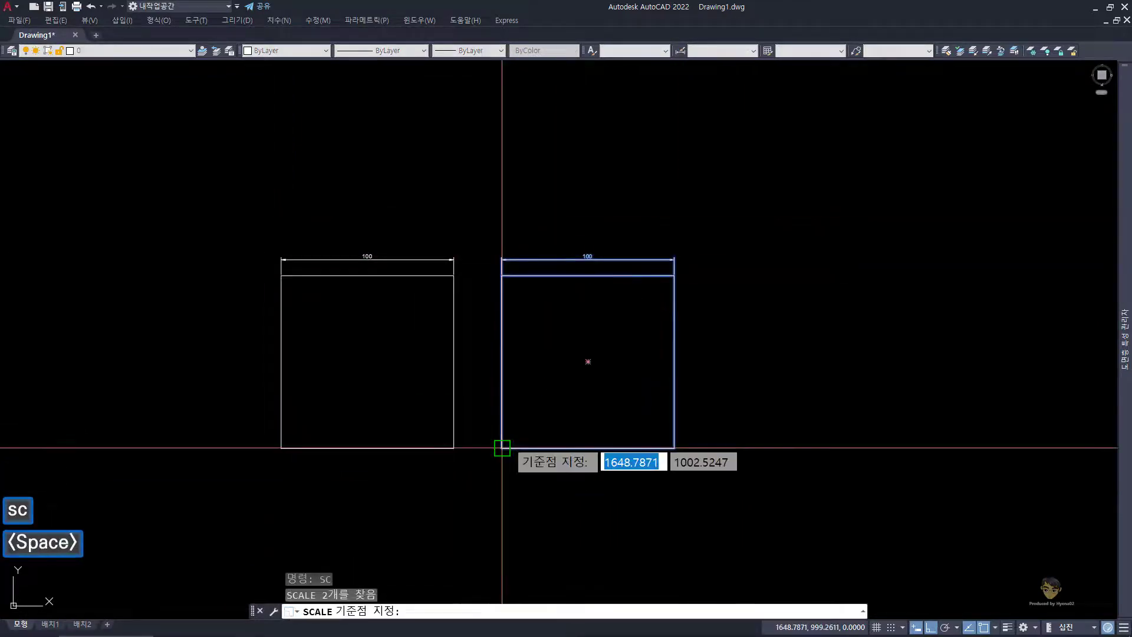
click(501, 447)
text(10)
key(Return)
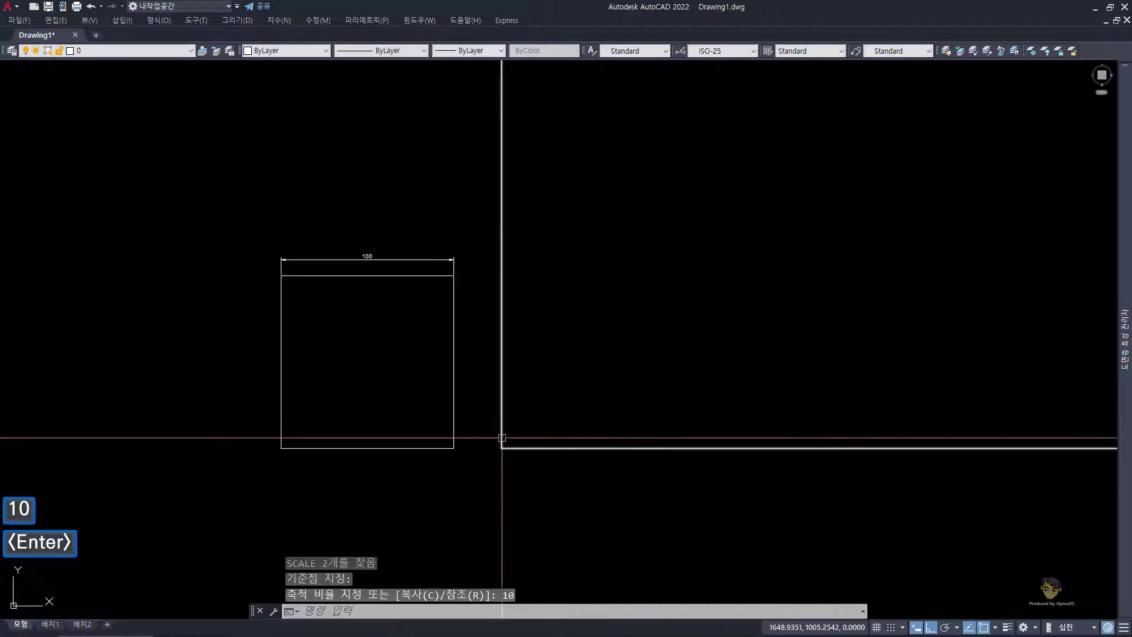
Modify the ISO-25 dimension style to use an overall feature scale of 10
text(z)
key(space)
key(space)
scroll(500, 341, down, 1)
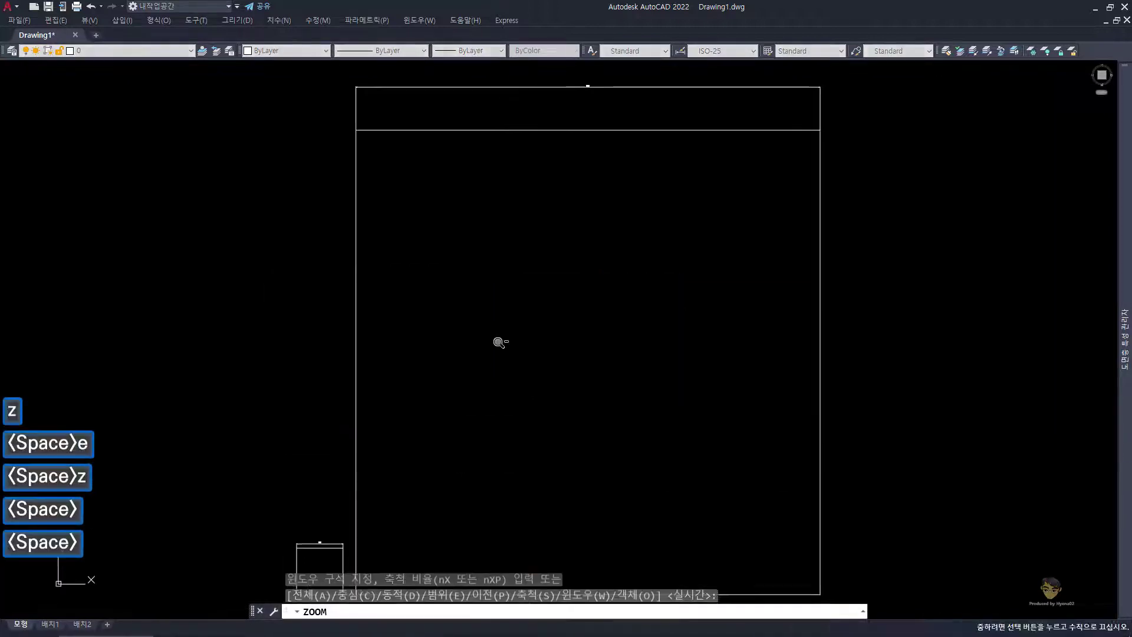
scroll(501, 341, down, 1)
key(Escape)
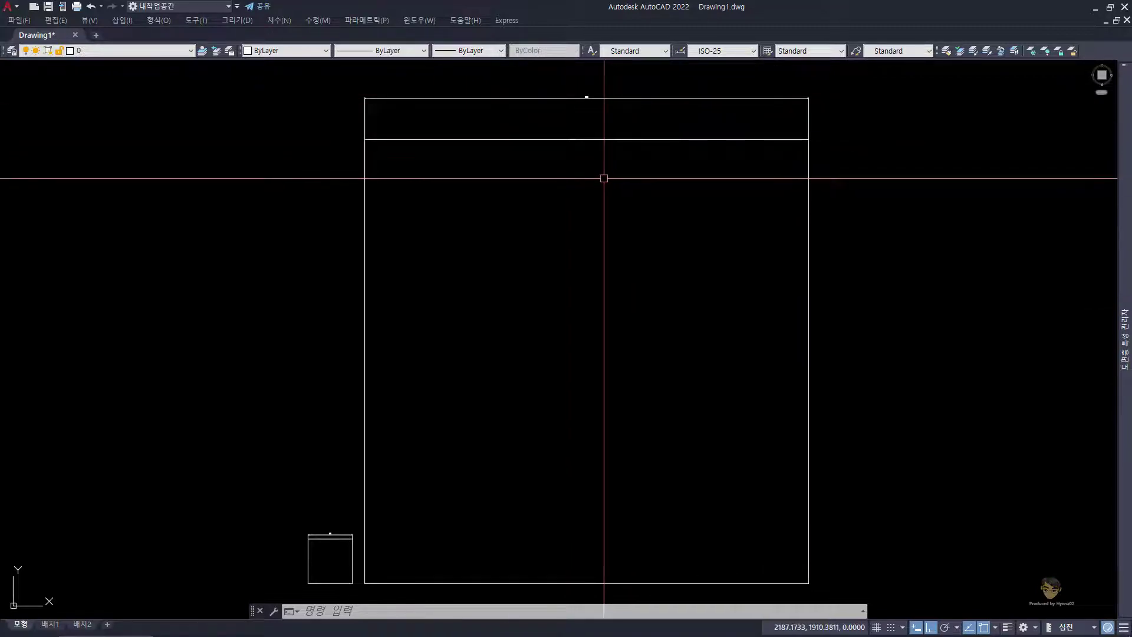
text(dst)
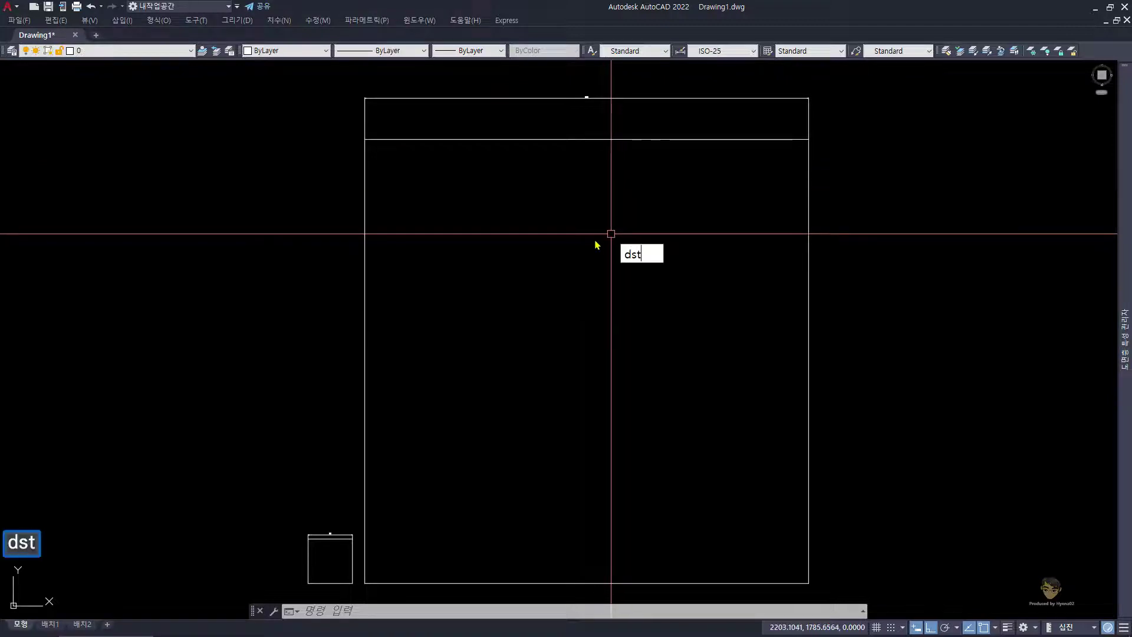
key(space)
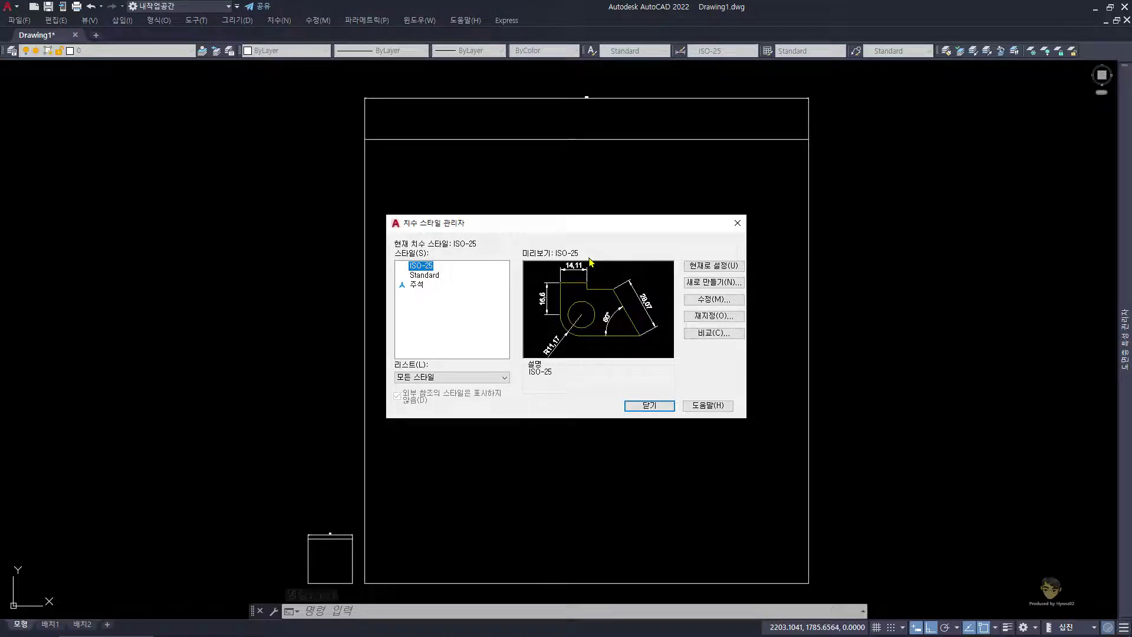
click(709, 301)
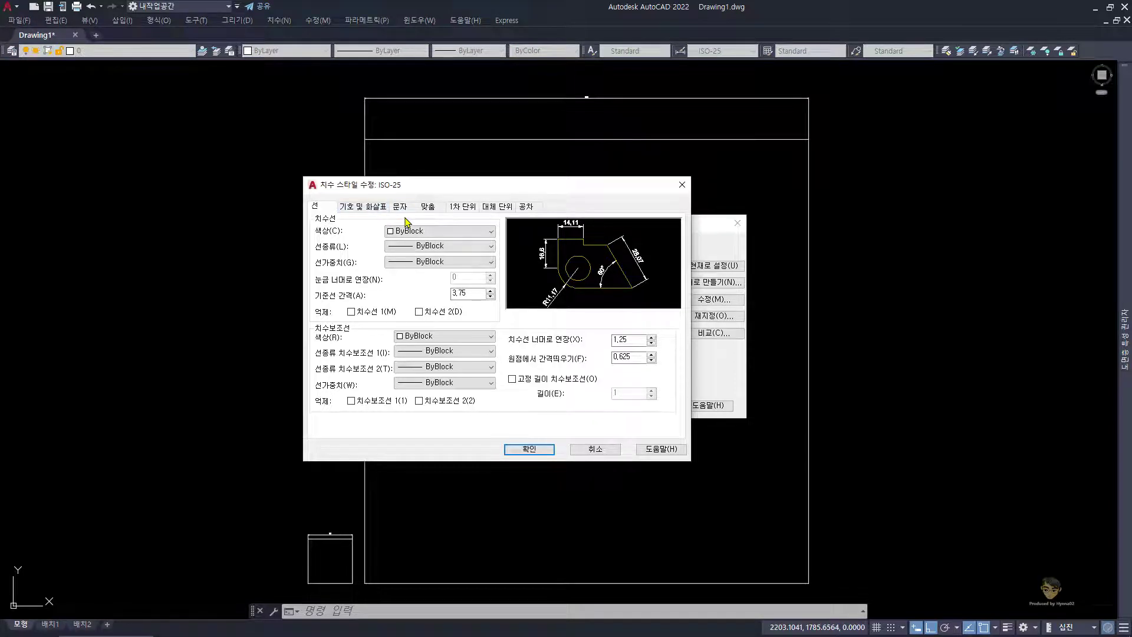
click(428, 206)
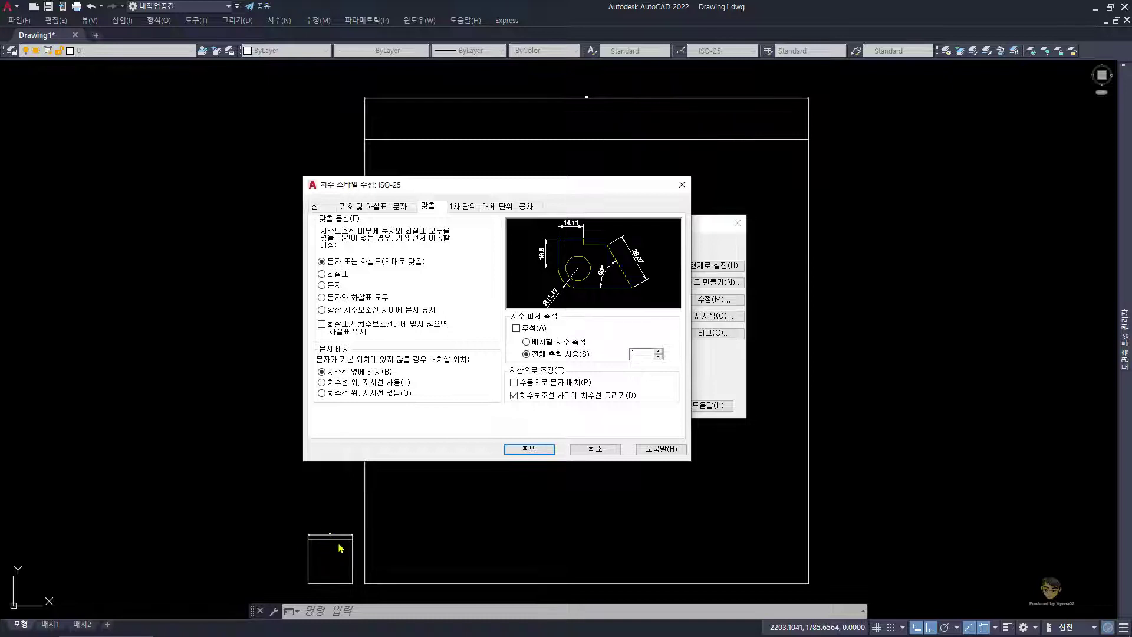
click(405, 207)
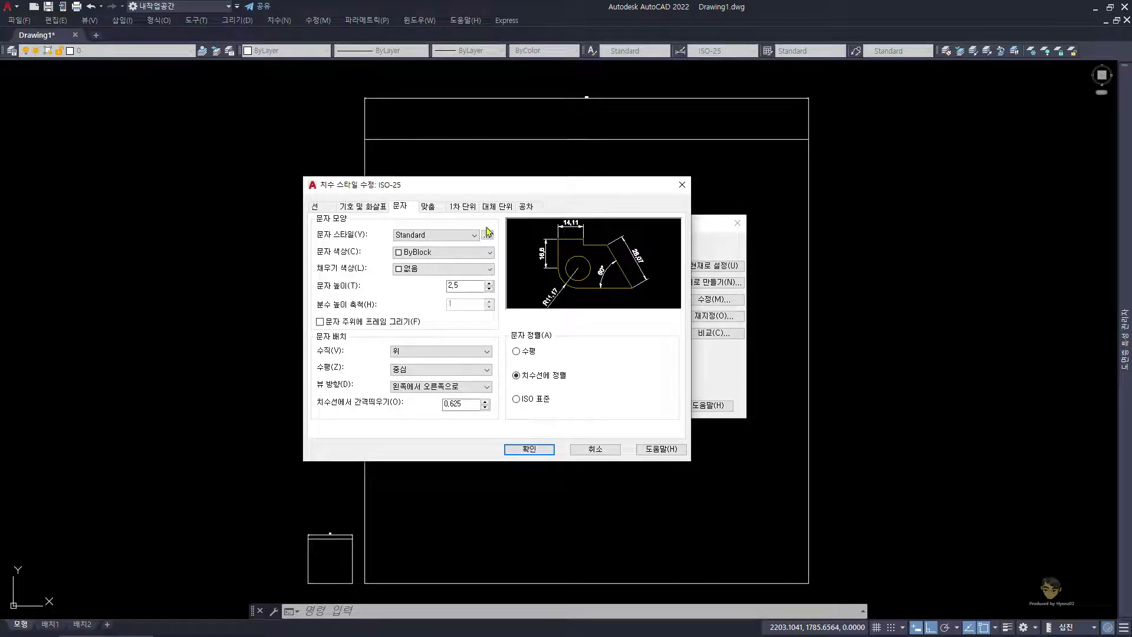
click(429, 207)
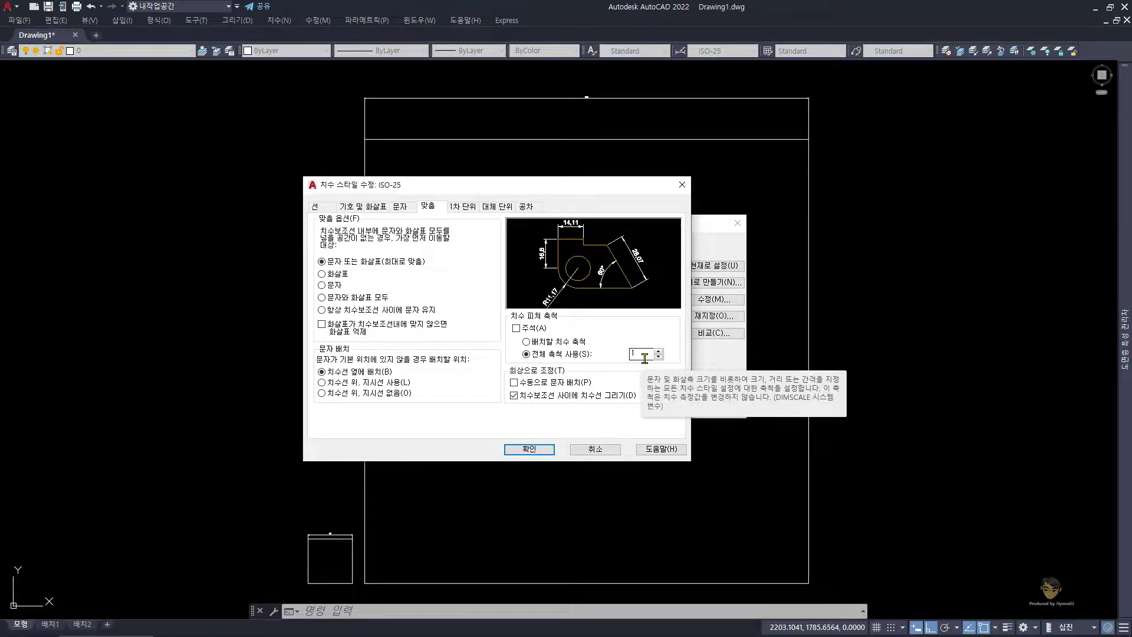
double_click(639, 354)
text(10)
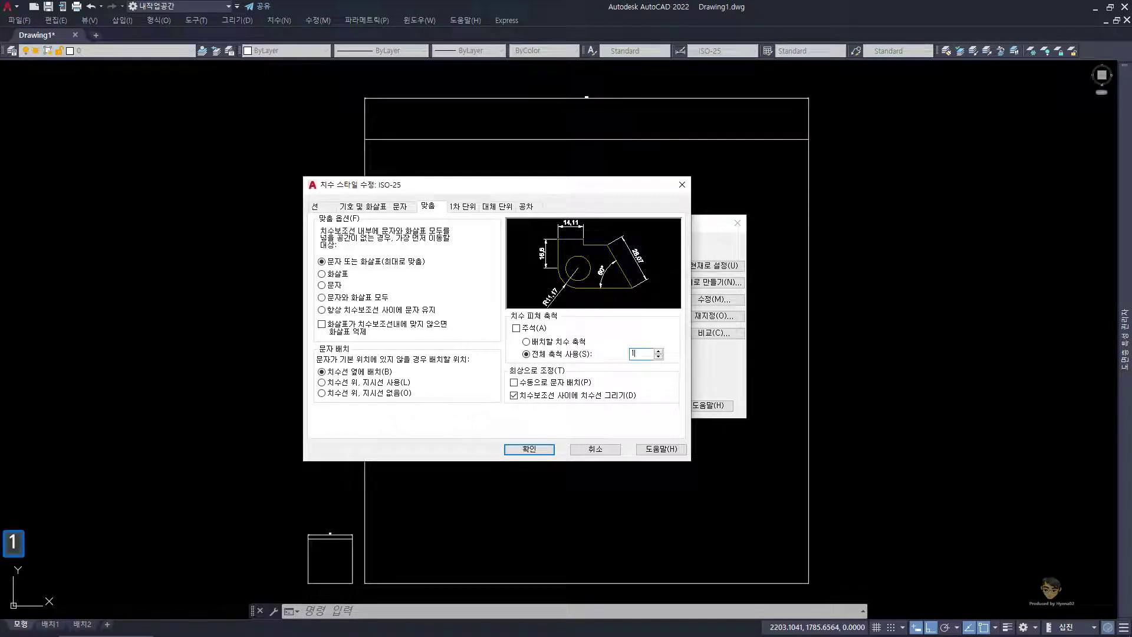
click(535, 451)
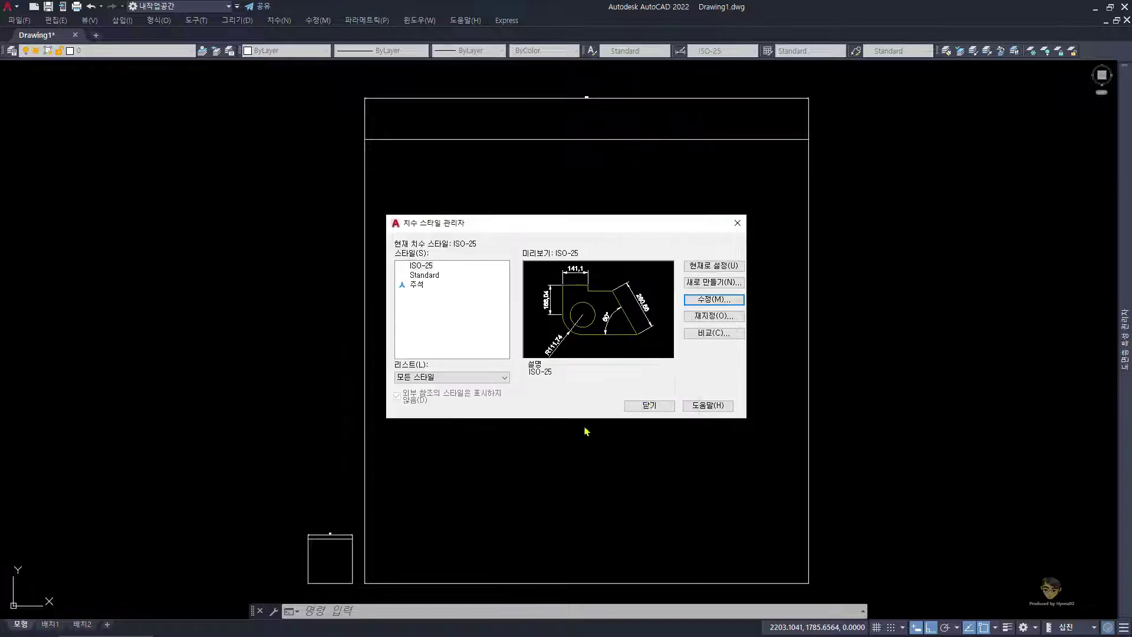
click(650, 405)
middle_drag(619, 213, 619, 271)
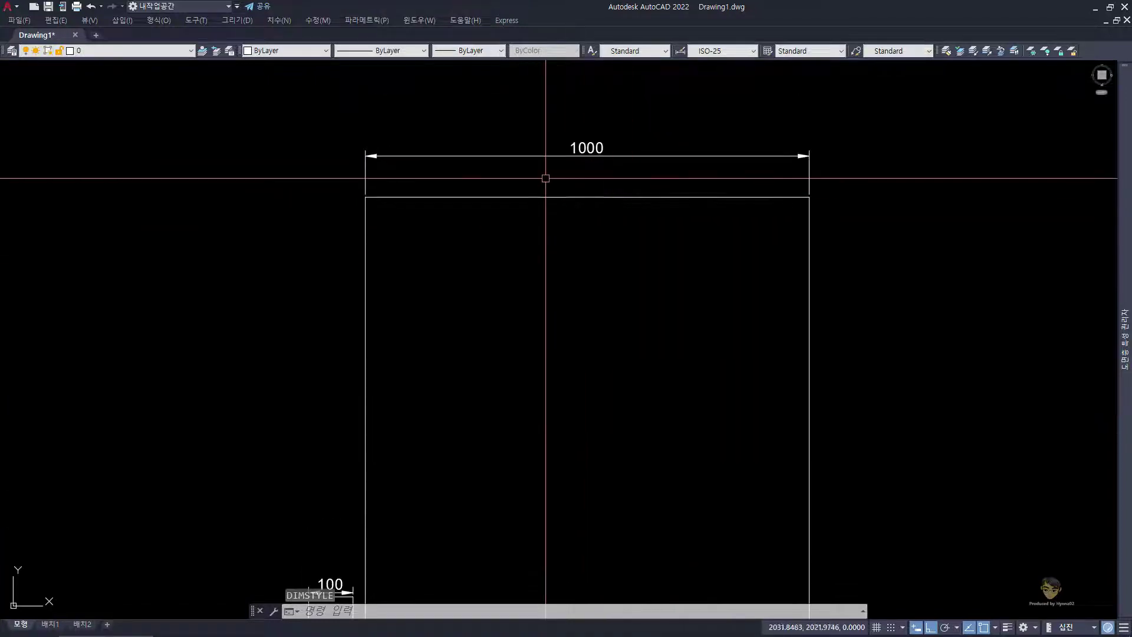
Compare the dimension text and arrowhead sizes on the small square and its enlarged copy
middle_drag(543, 305, 599, 228)
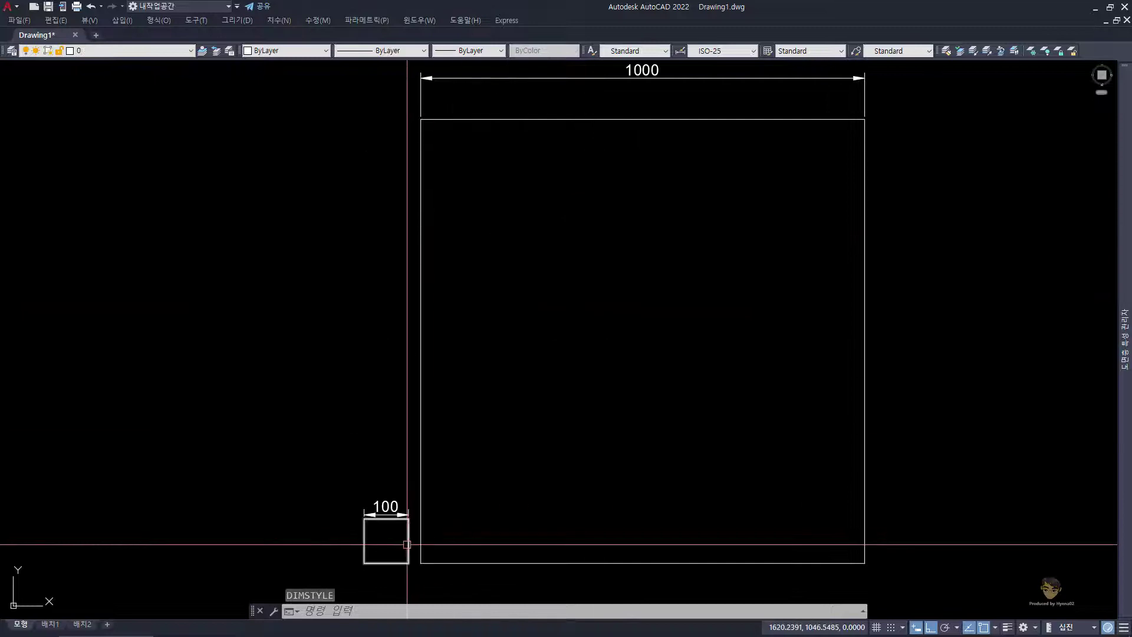
scroll(402, 544, up, 3)
middle_drag(352, 494, 381, 414)
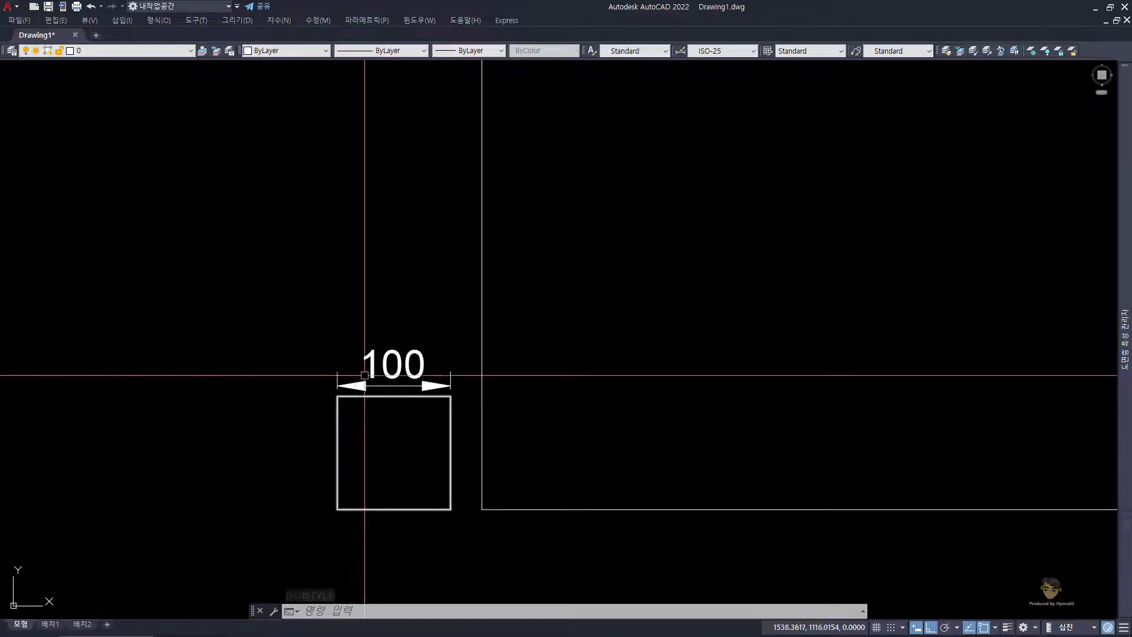
scroll(387, 401, up, 2)
scroll(386, 440, up, 2)
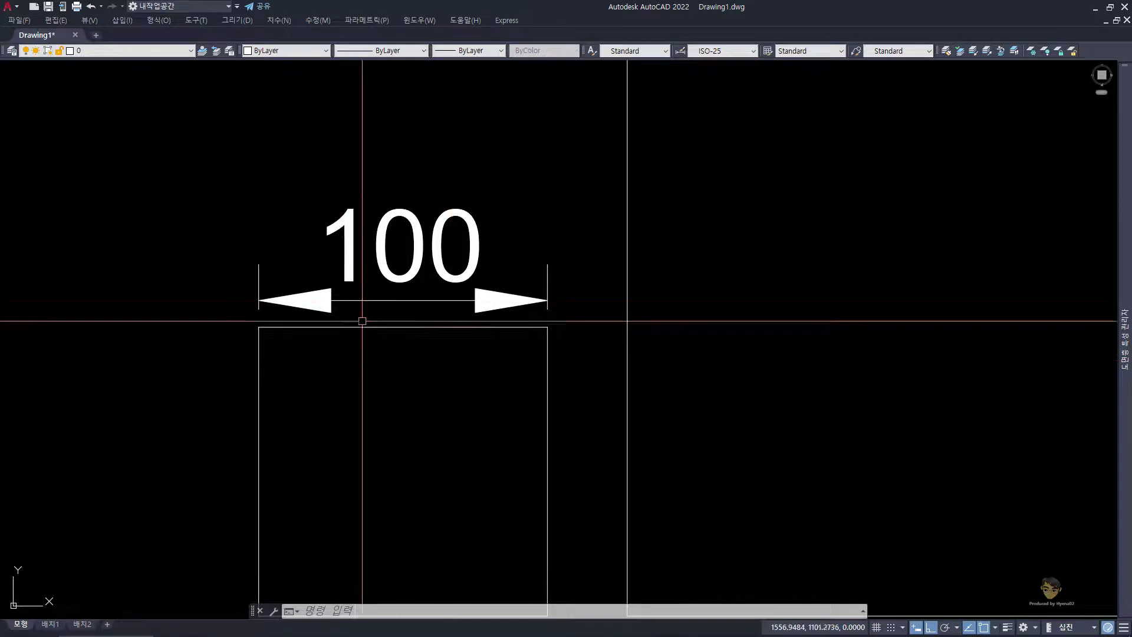
scroll(362, 326, down, 2)
scroll(362, 325, down, 10)
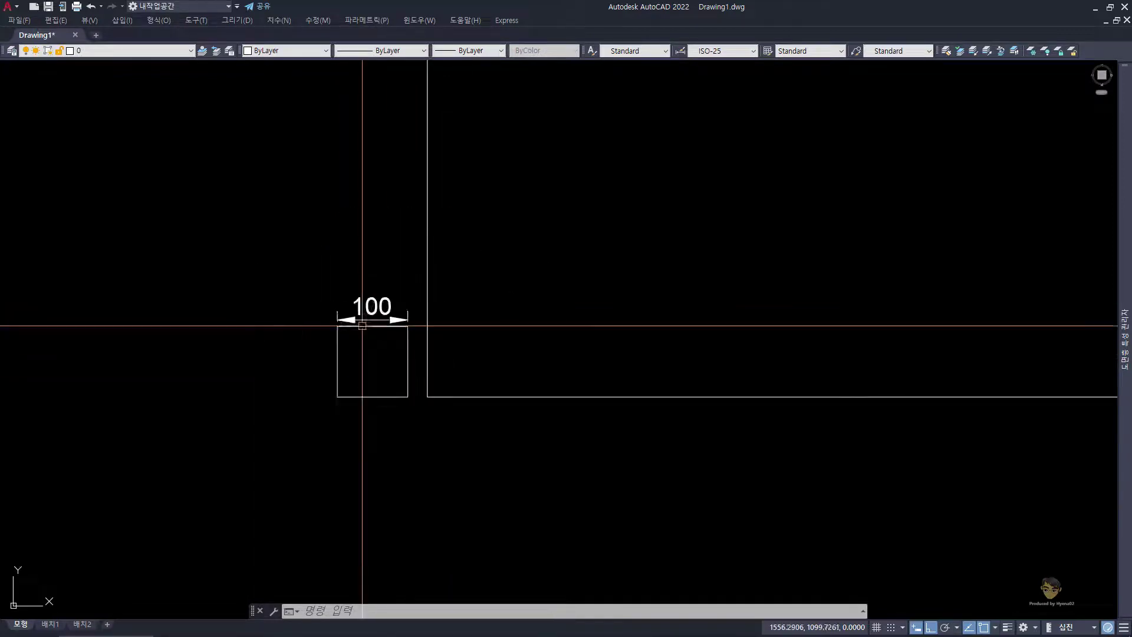
scroll(418, 287, up, 4)
middle_drag(420, 319, 534, 236)
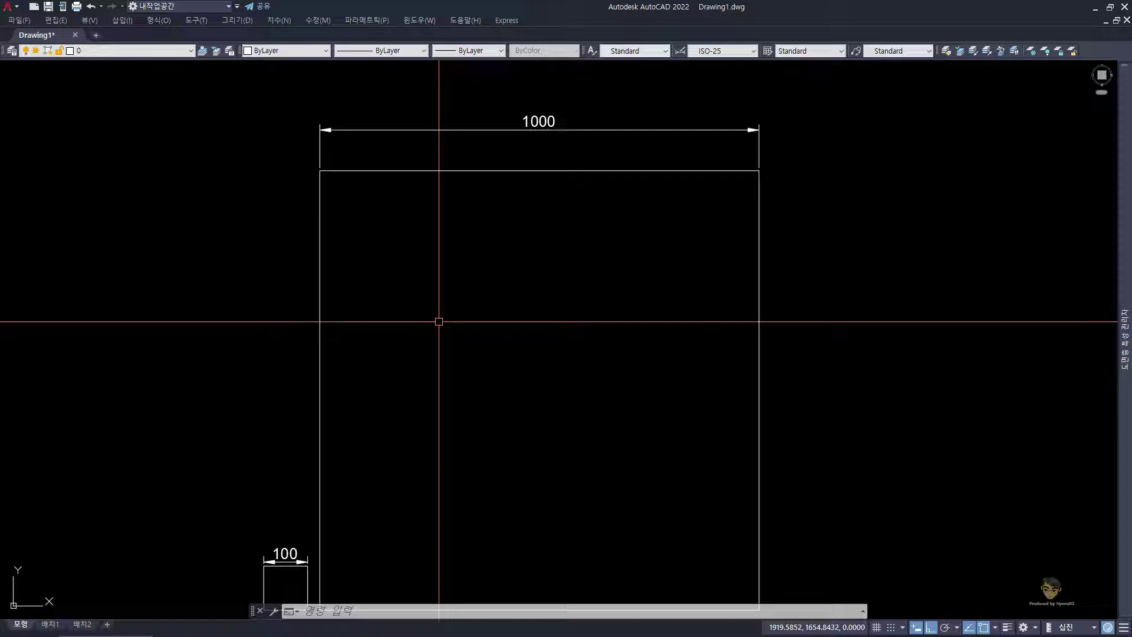
scroll(439, 322, down, 2)
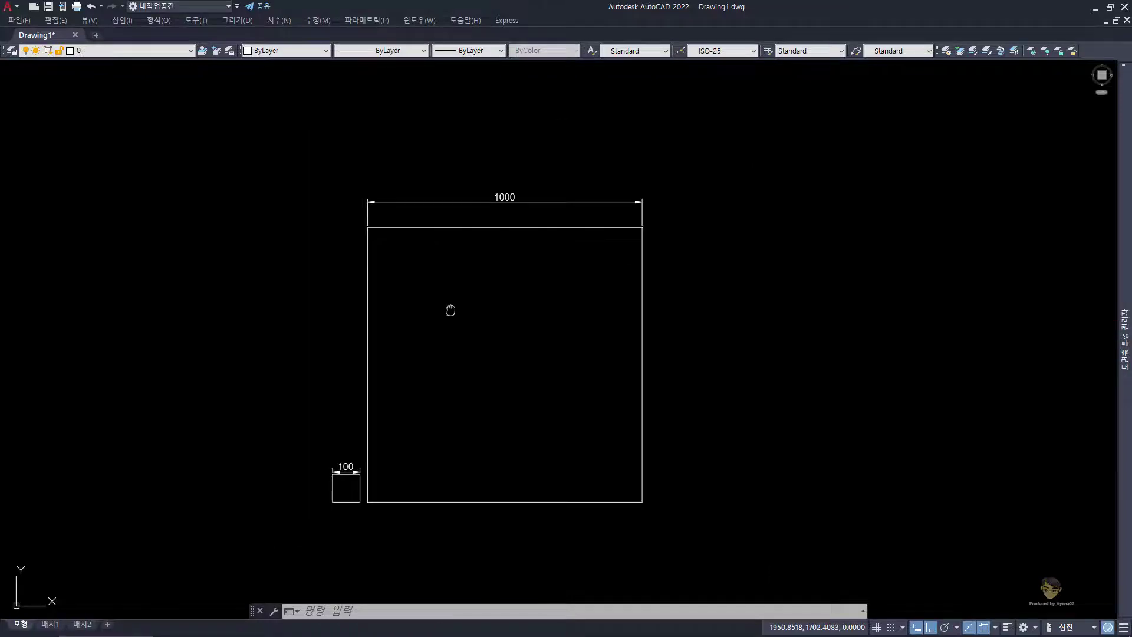
Select the dimension above the large square and show its properties
key(Escape)
click(513, 203)
click(493, 183)
key(ctrl+1)
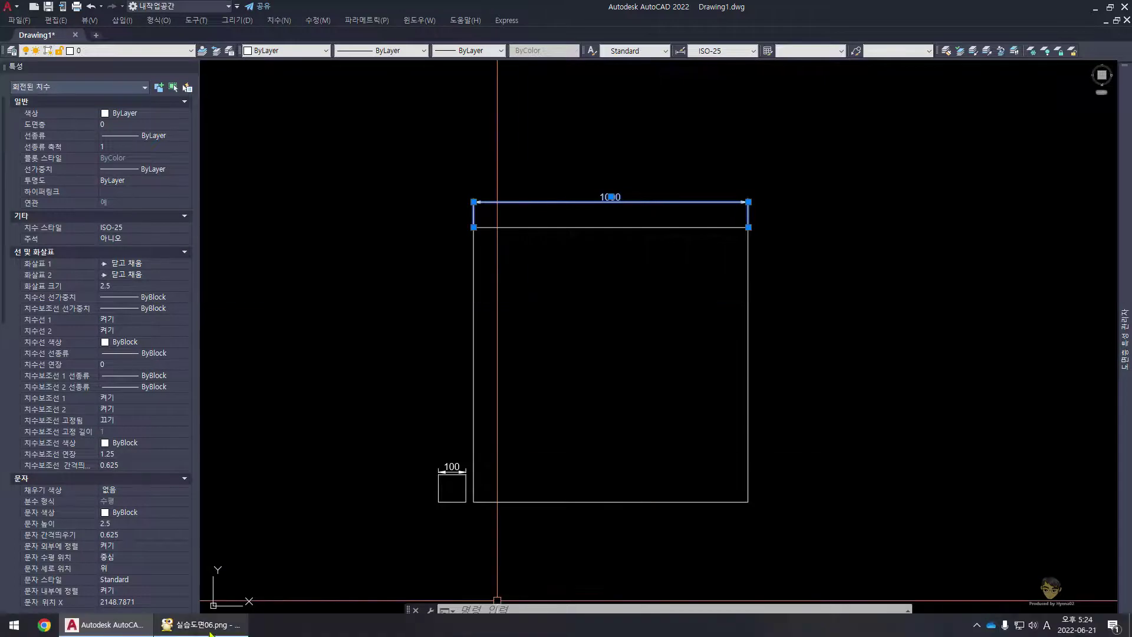
Review the stair detail reference drawing 실습도면06.png and the drawing's list of dimension styles
click(200, 624)
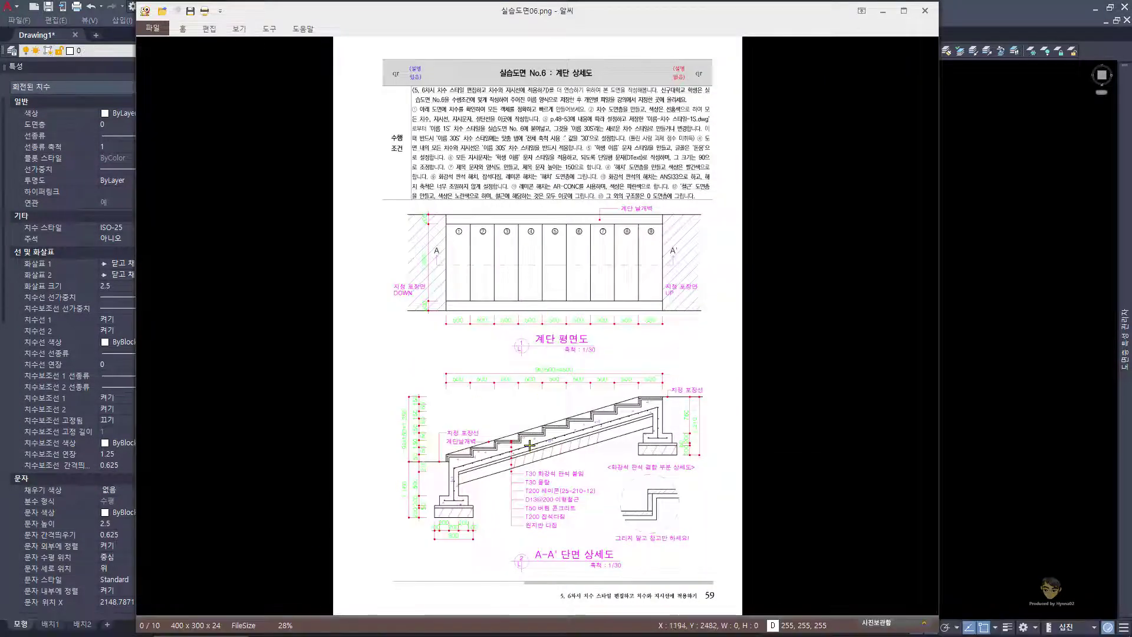
click(989, 342)
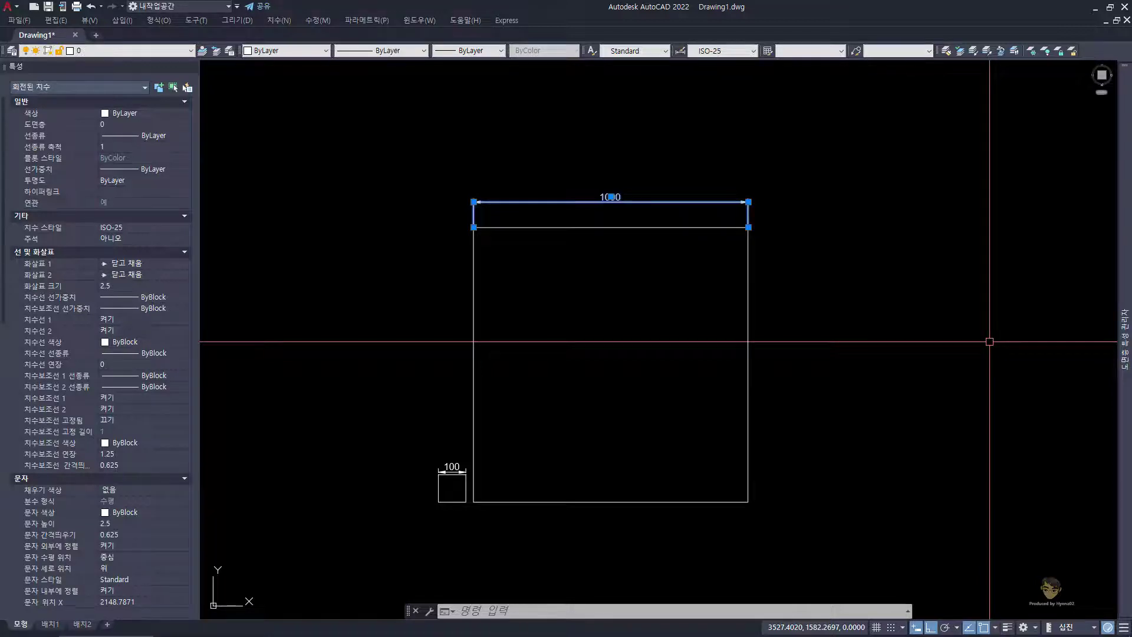
text(dst)
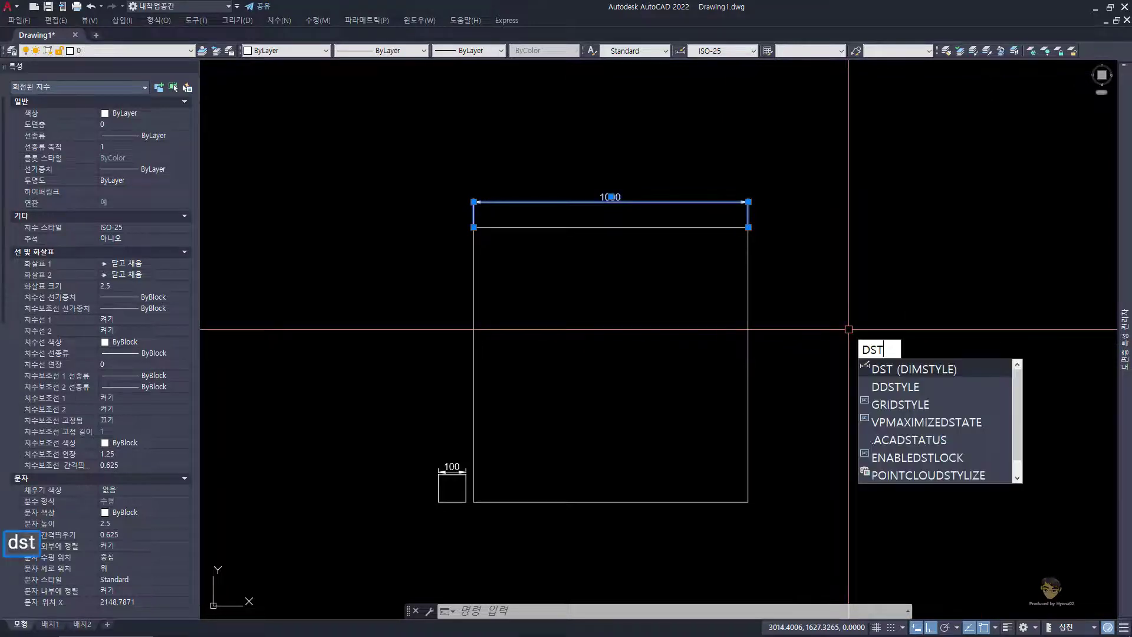
key(space)
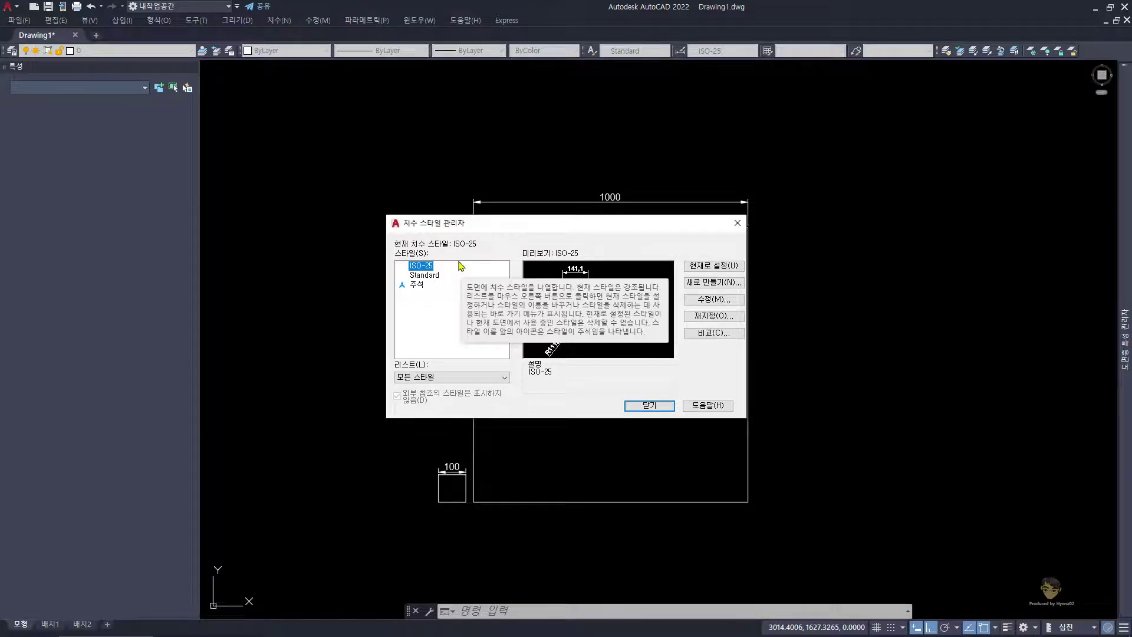
click(649, 405)
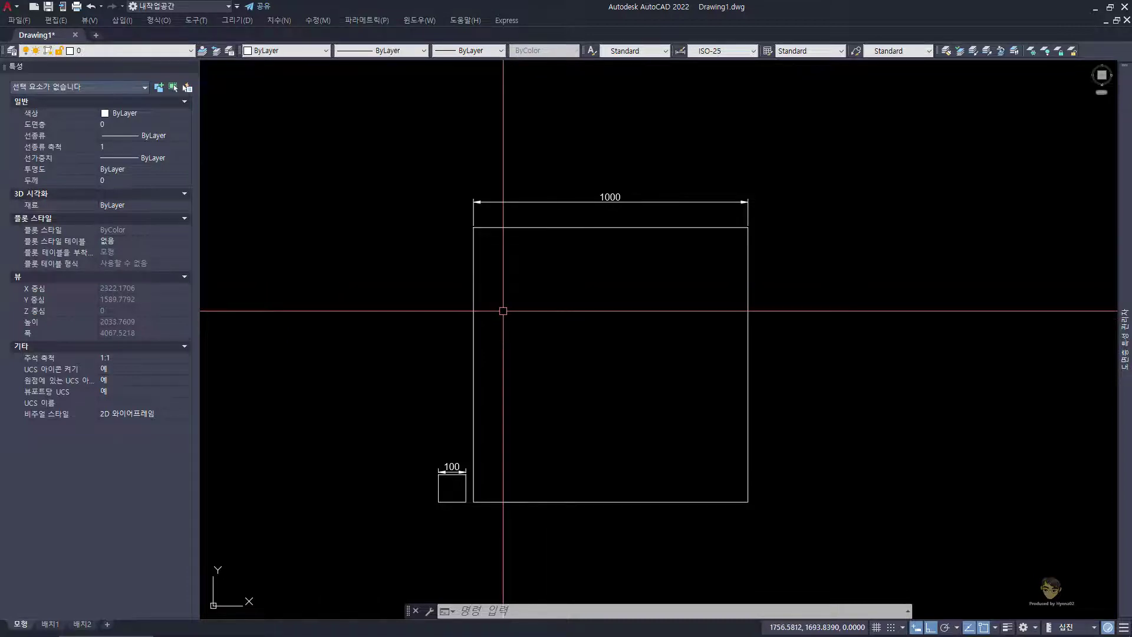
click(200, 625)
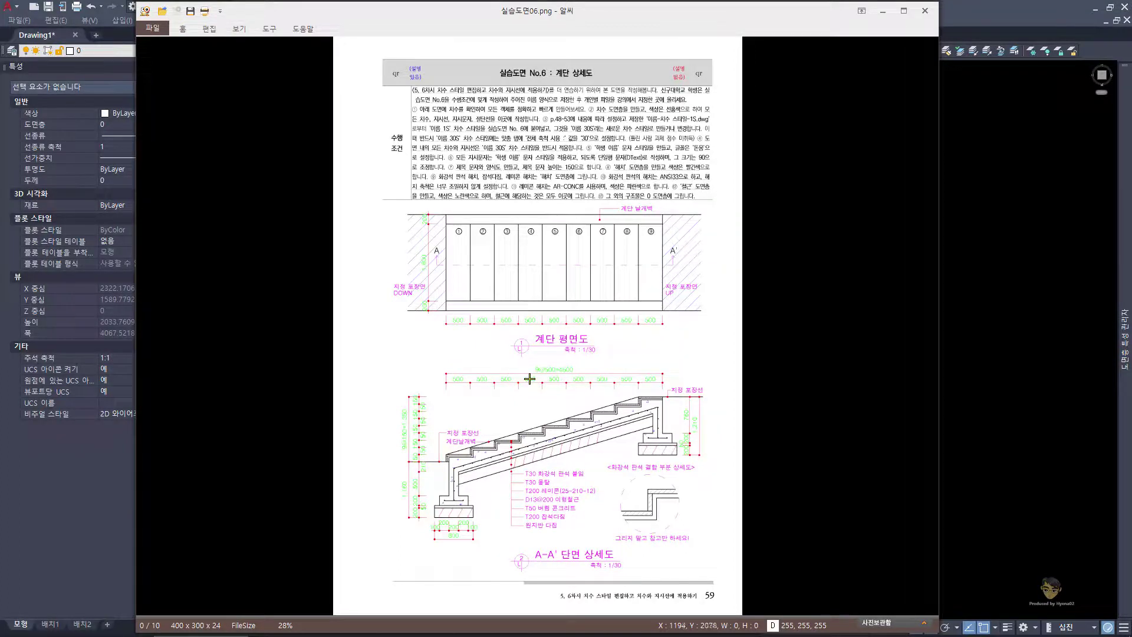
key(alt+Tab)
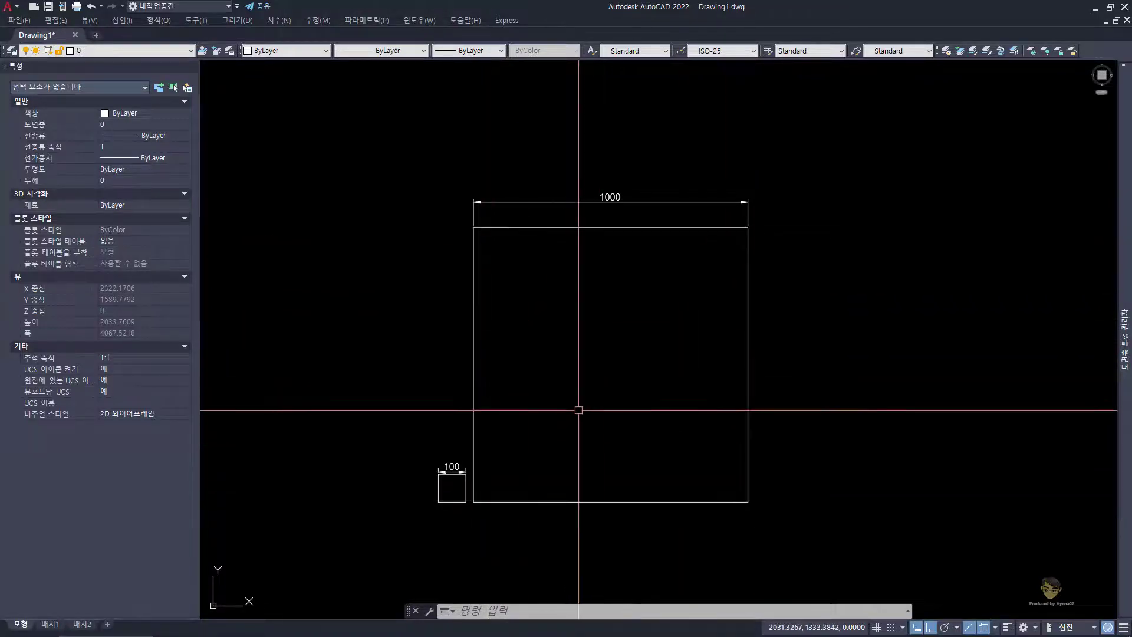
Inspect the large square's dimension properties and the fit settings of the ISO-25 dimension style
click(604, 202)
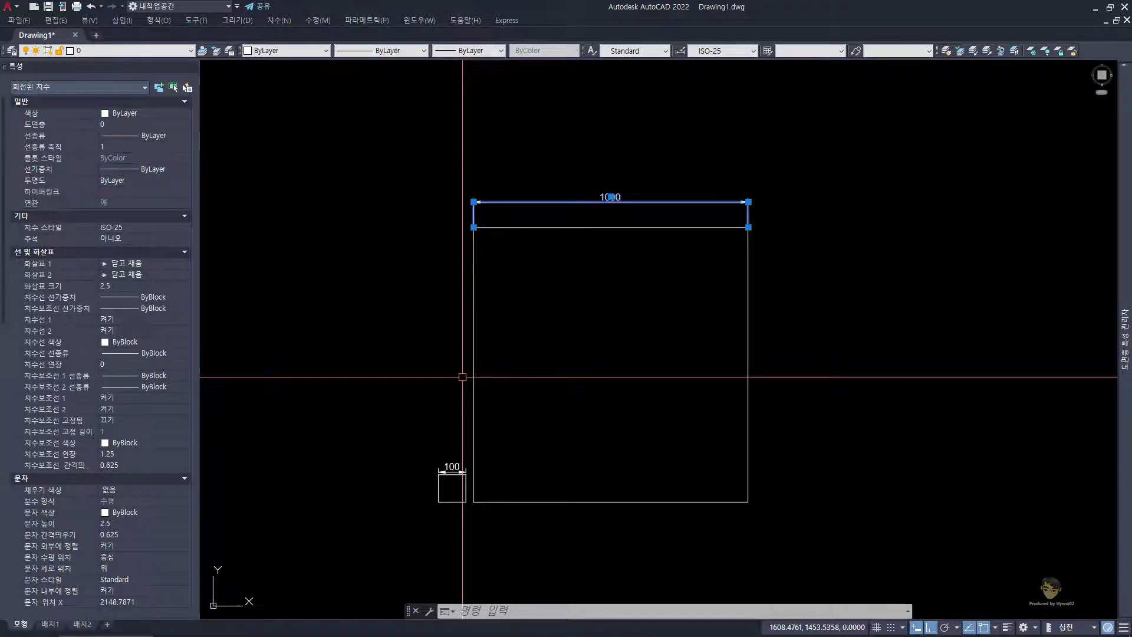
text(dst)
key(space)
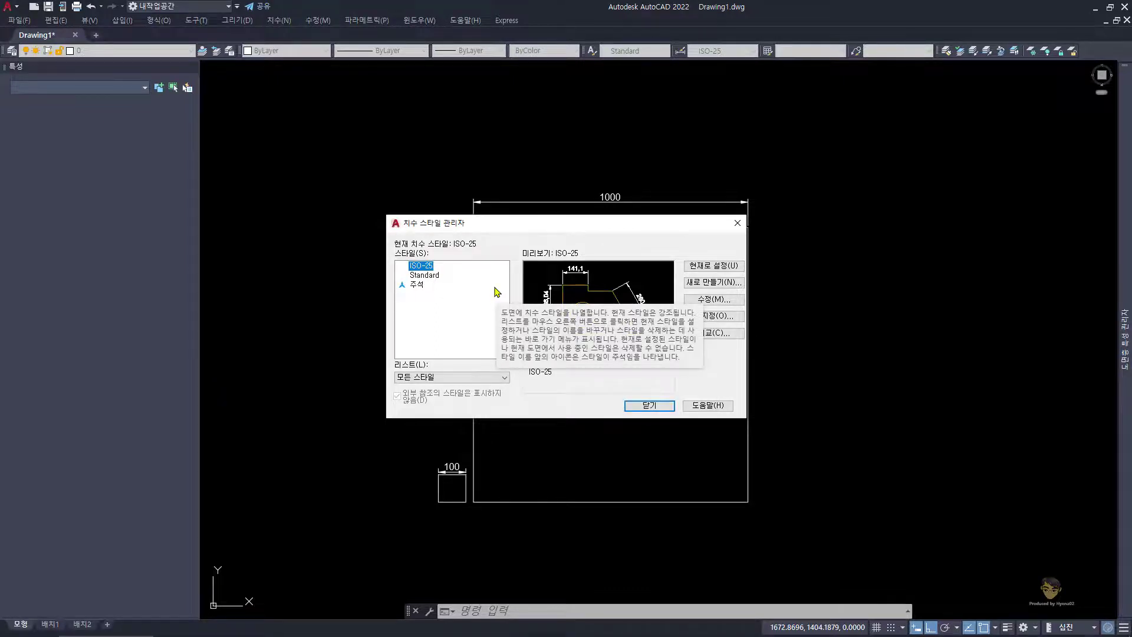
click(712, 298)
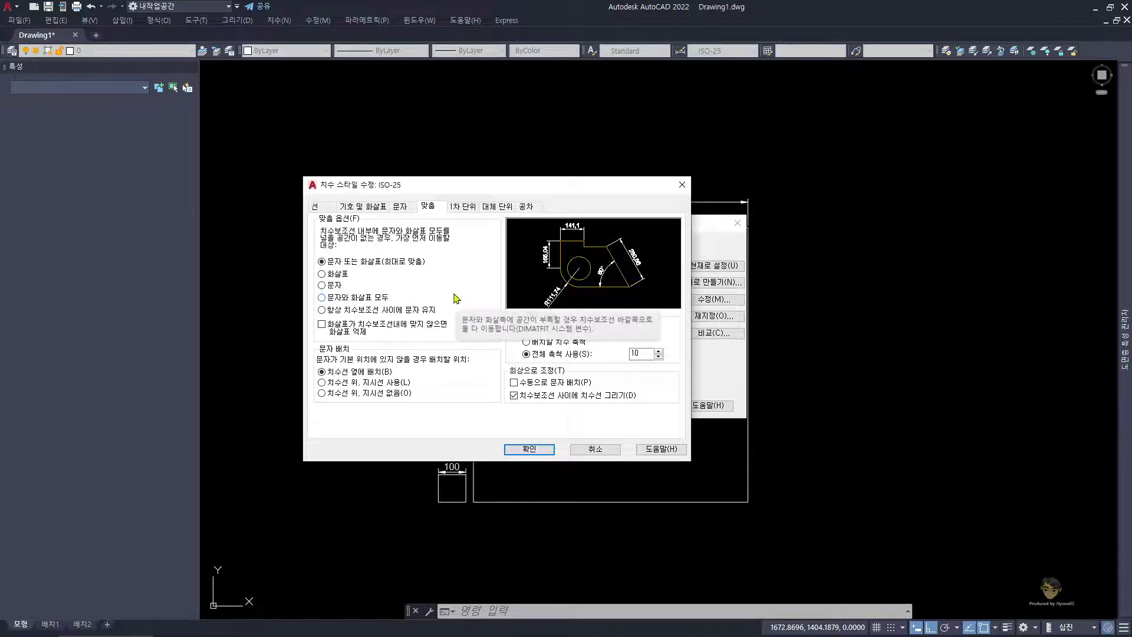
key(Escape)
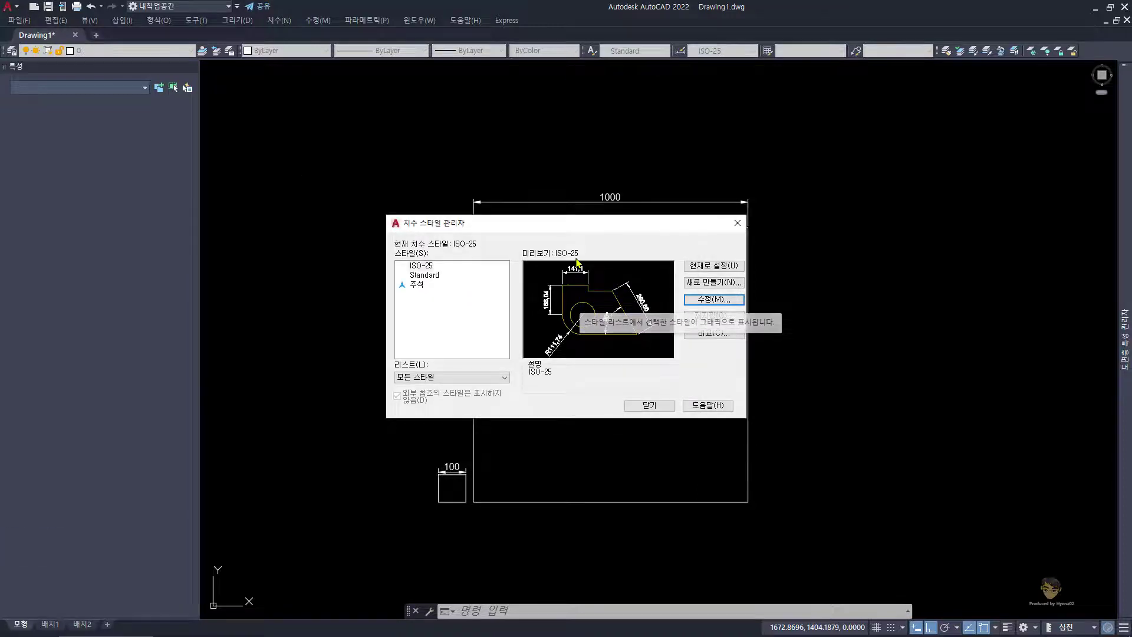
key(Escape)
key(Escape)
View the text style settings and the dimension style manager, closing both without changes
text(st)
key(space)
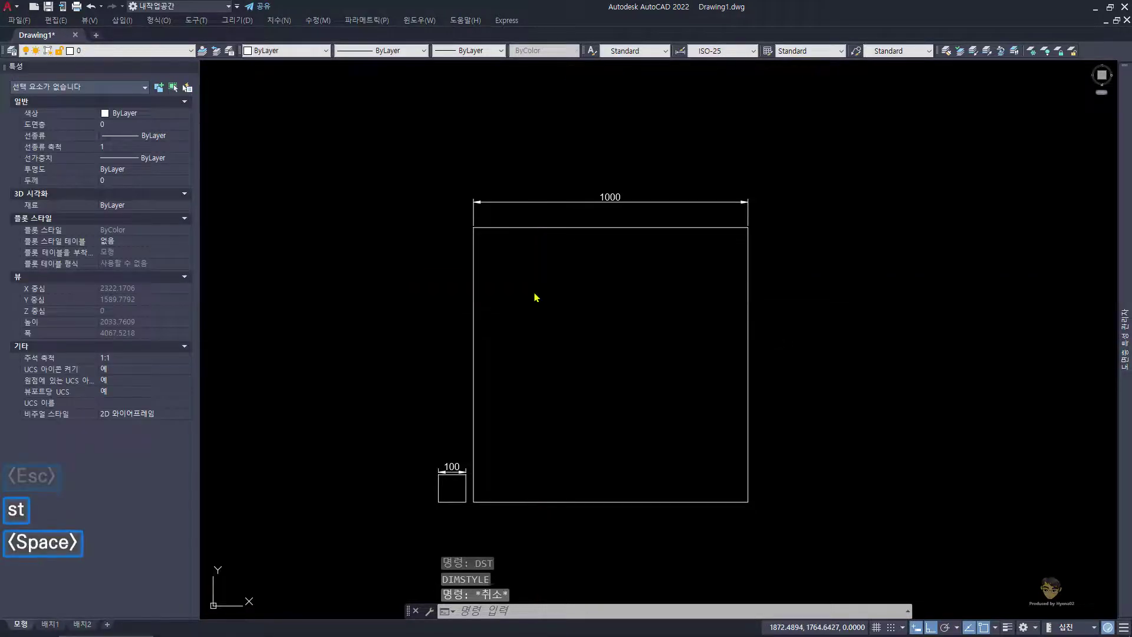
key(Escape)
key(Escape)
text(dst)
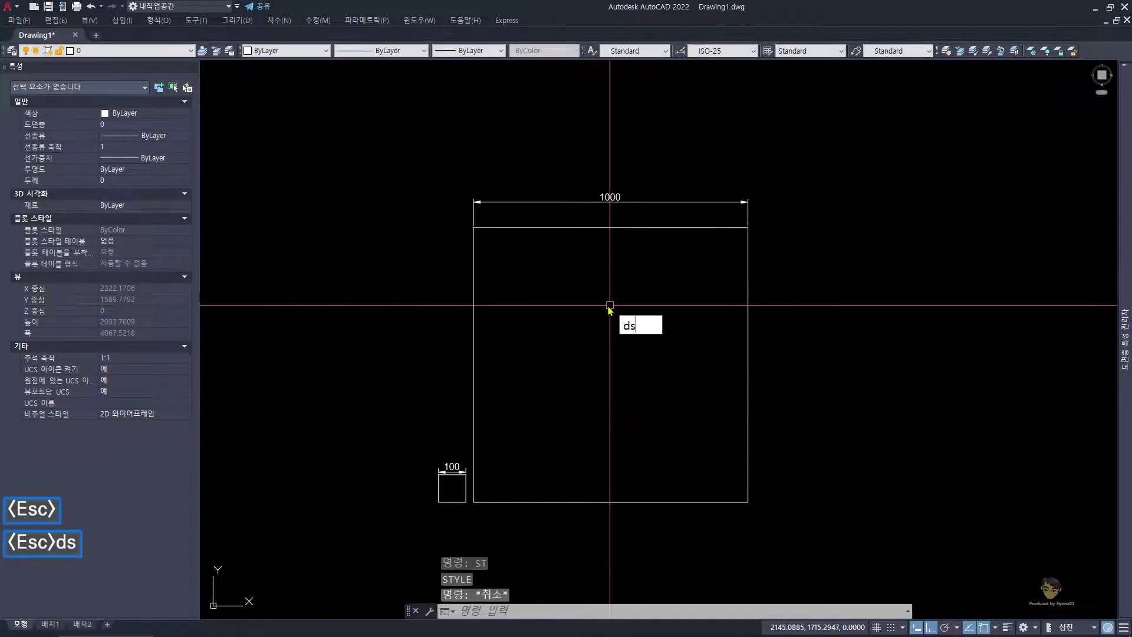
key(space)
key(Escape)
key(Escape)
key(Escape)
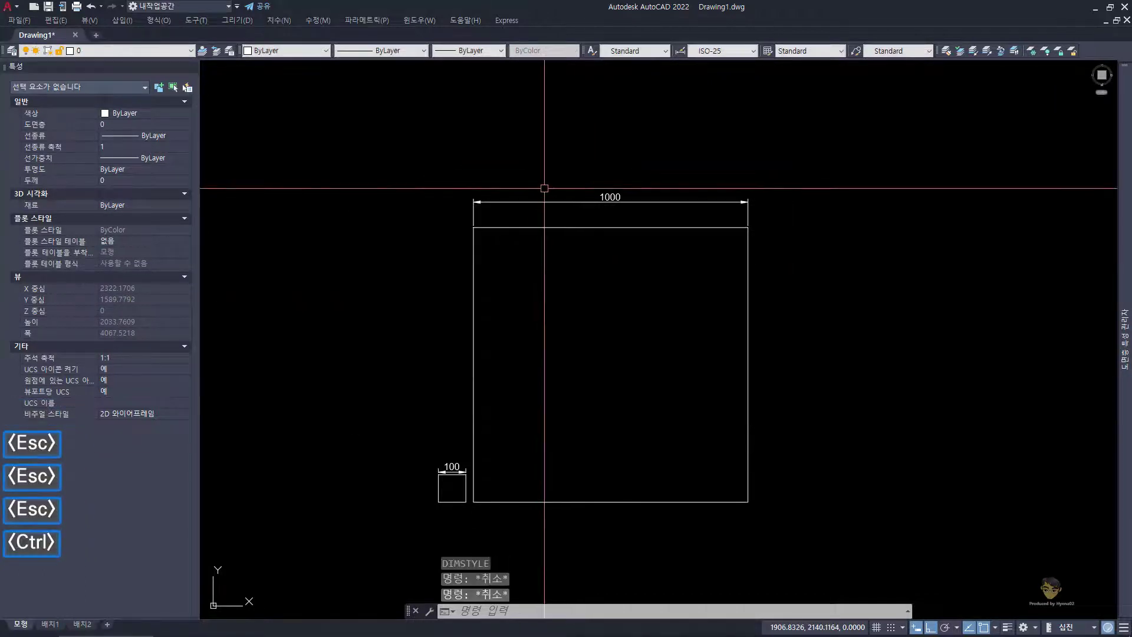
Look over the plot settings for the model and leave without plotting
key(ctrl+p)
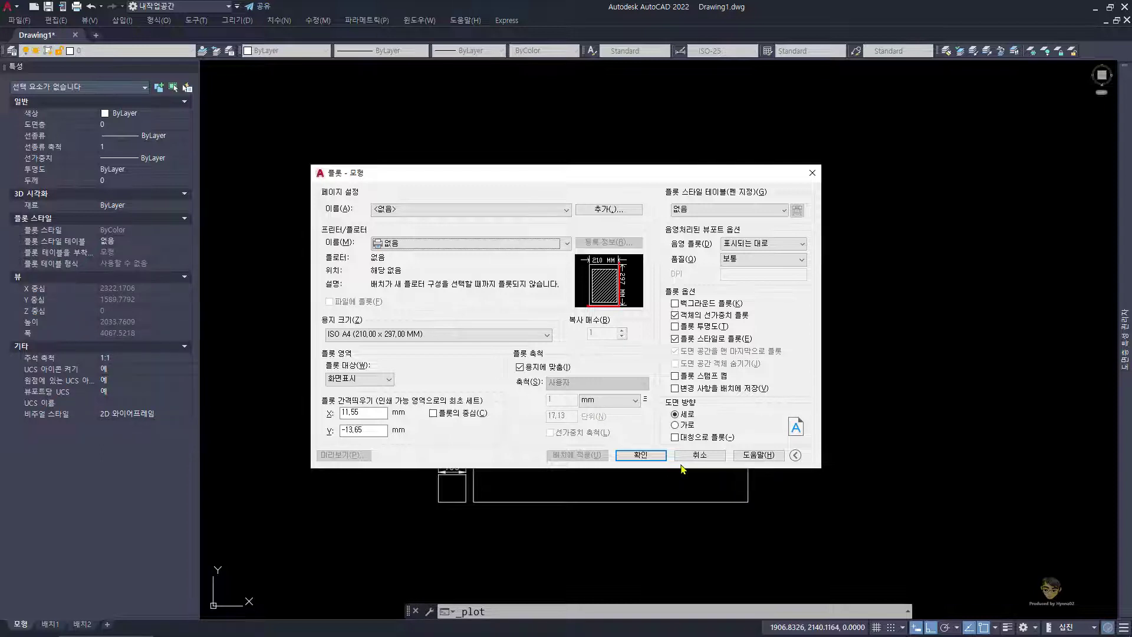
click(710, 456)
key(ctrl+m)
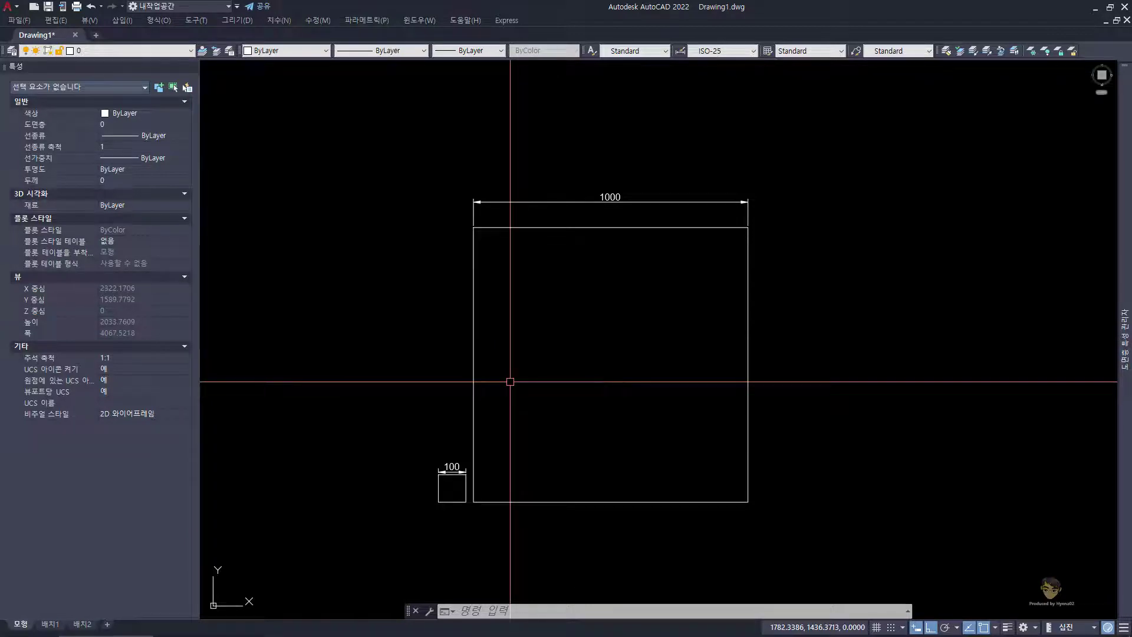
Create a new drawing from the acadiso.dwt template
key(ctrl+n)
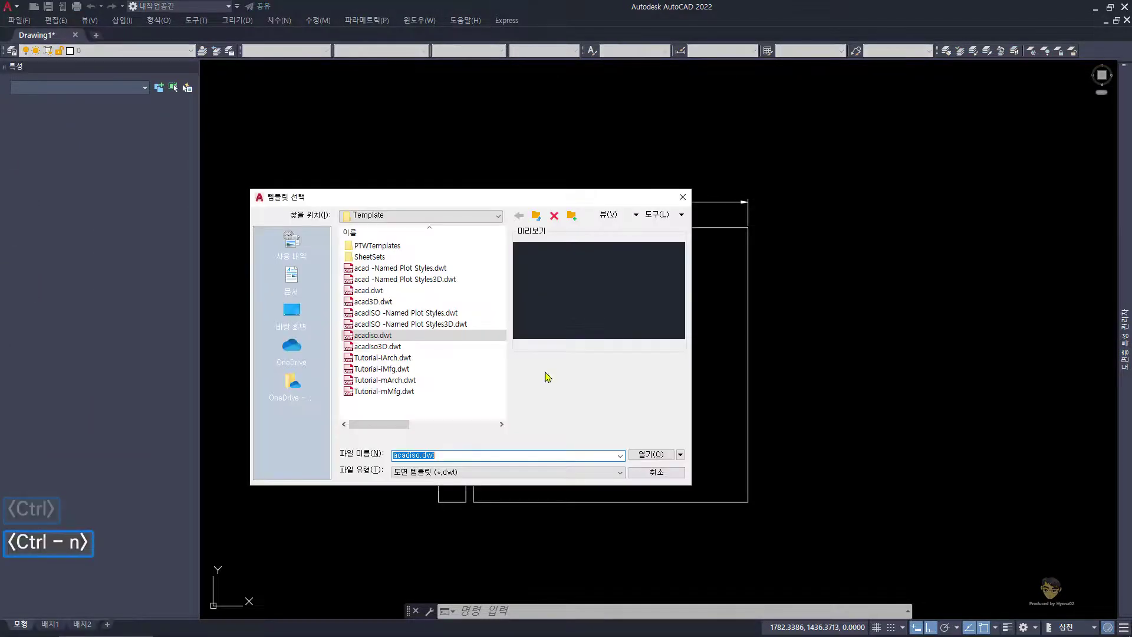
key(ctrl+shift+1)
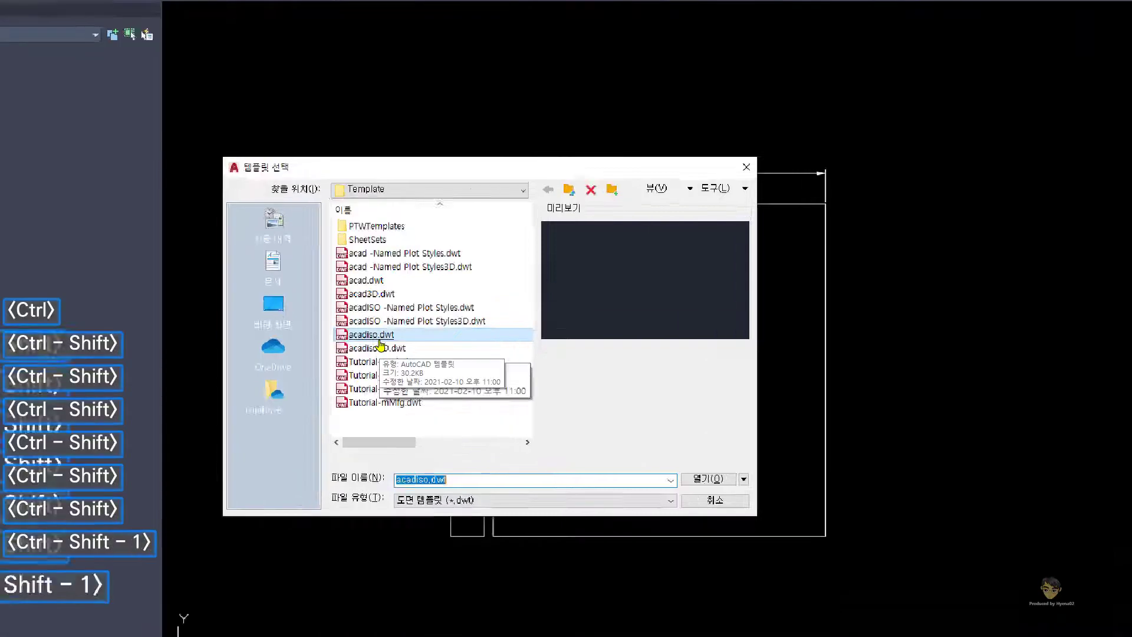
drag(314, 340, 429, 341)
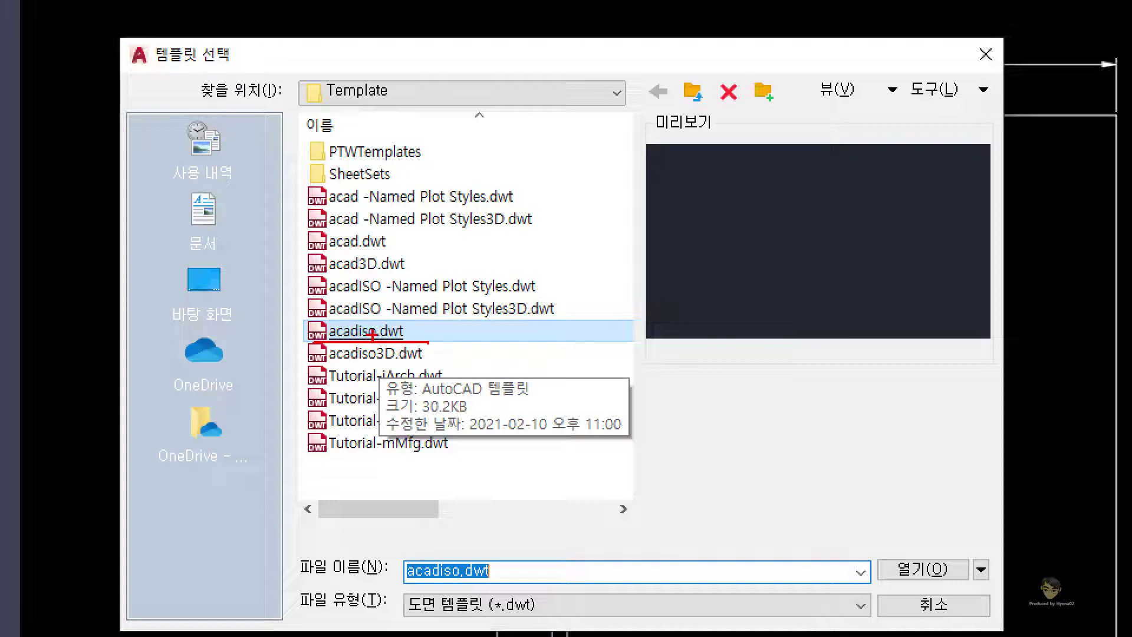
key(Escape)
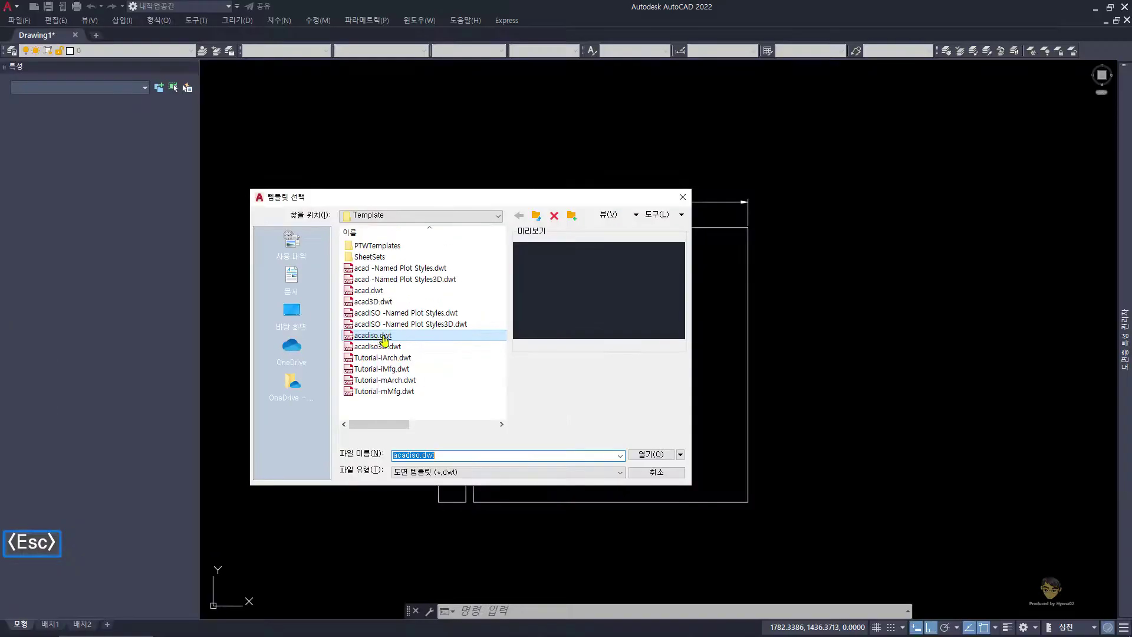
double_click(382, 335)
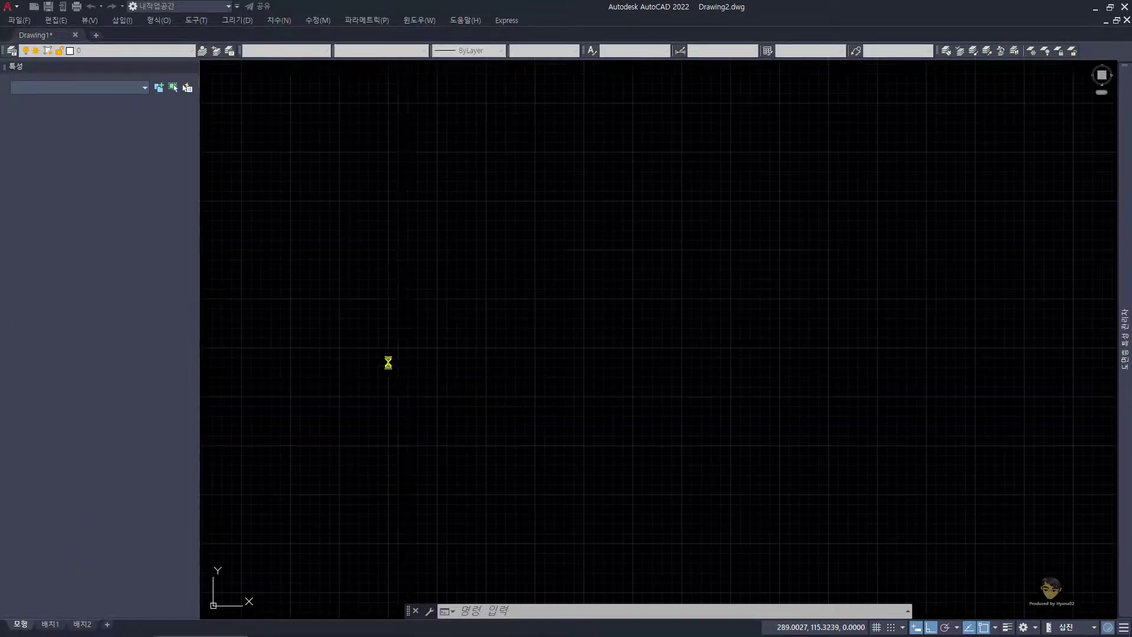
Return to Drawing1 and close it without saving
key(ctrl+Tab)
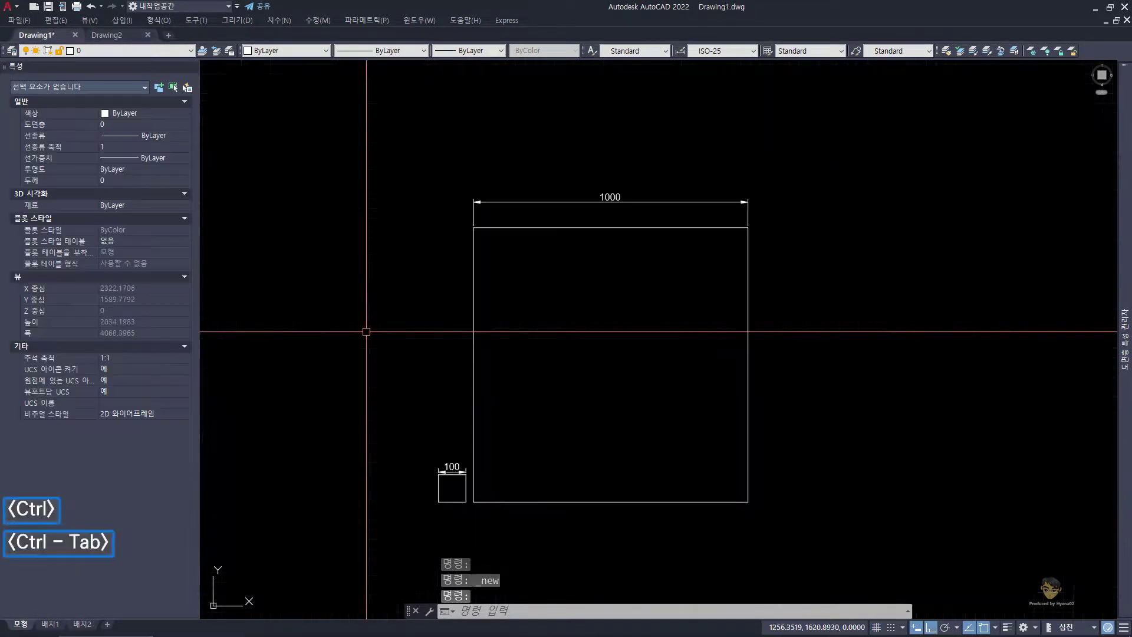
key(ctrl+F4)
click(576, 350)
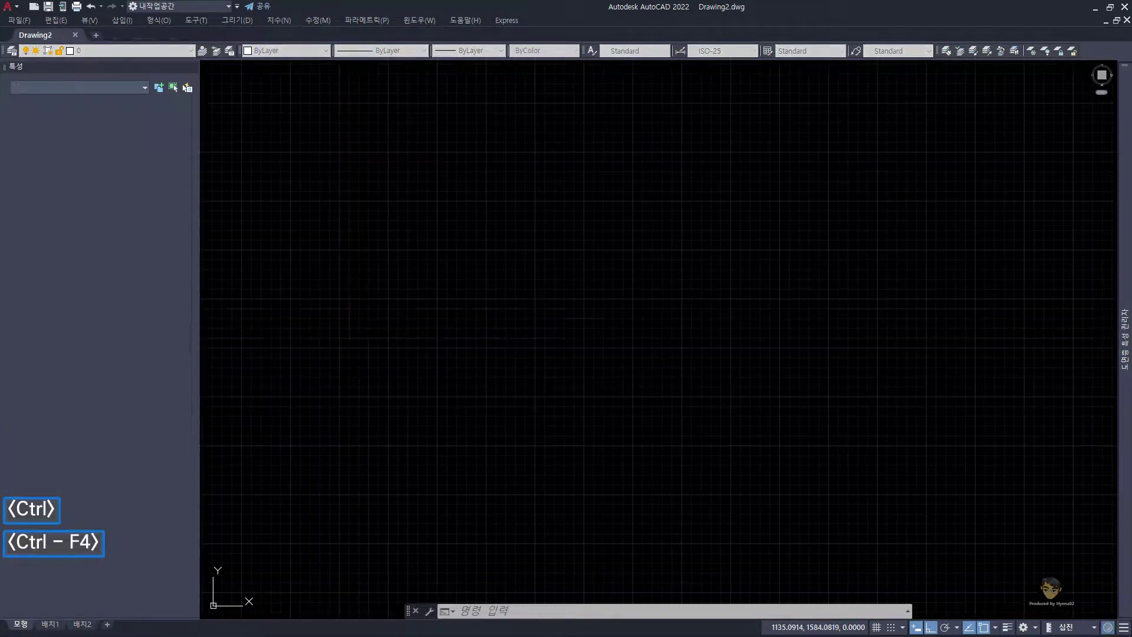
Hide the properties palette and turn off the grid display in the new drawing
key(ctrl+1)
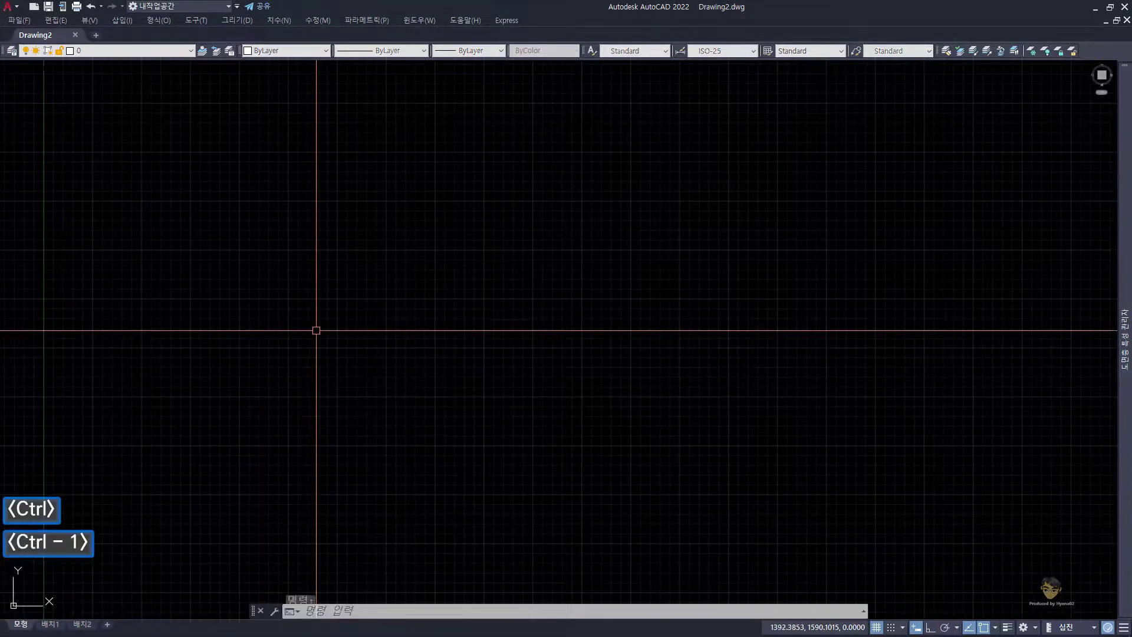
key(F7)
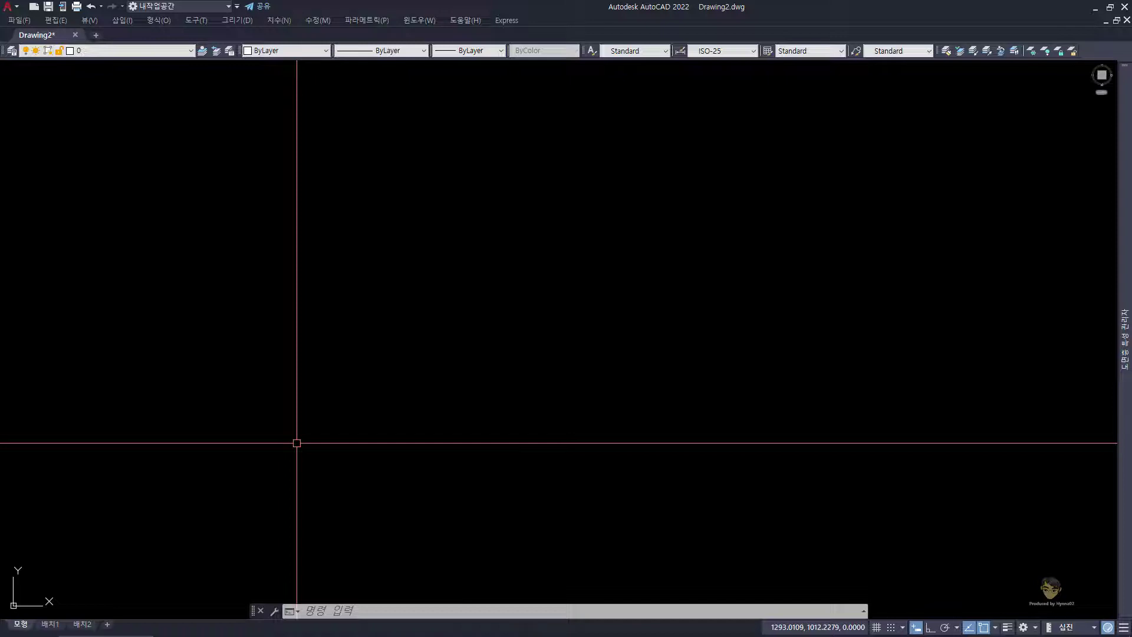
Examine the dimension styles available in the new drawing and their preview
text(dst)
key(space)
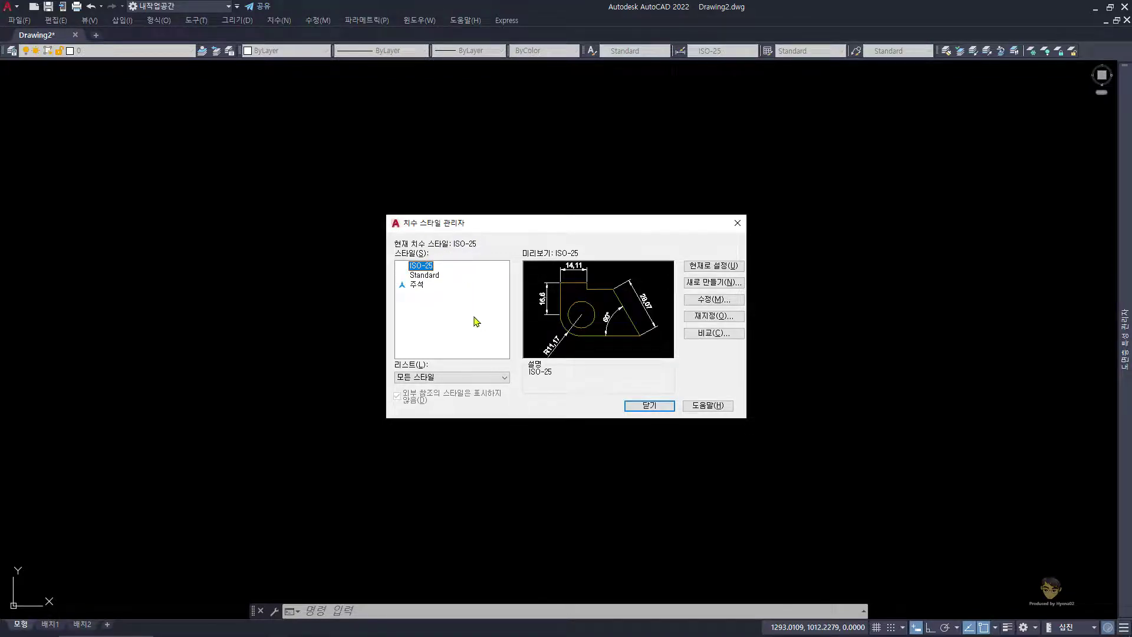
key(Escape)
key(Escape)
key(Escape)
Try to draw a 25 by 25 square from a freely picked corner
text(rec)
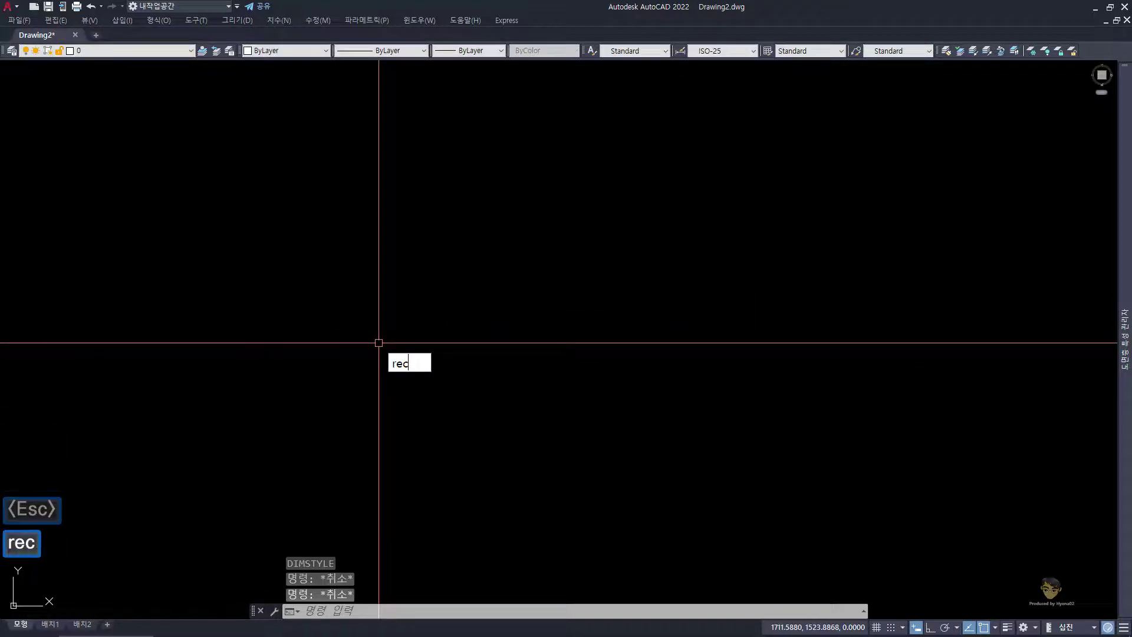
key(space)
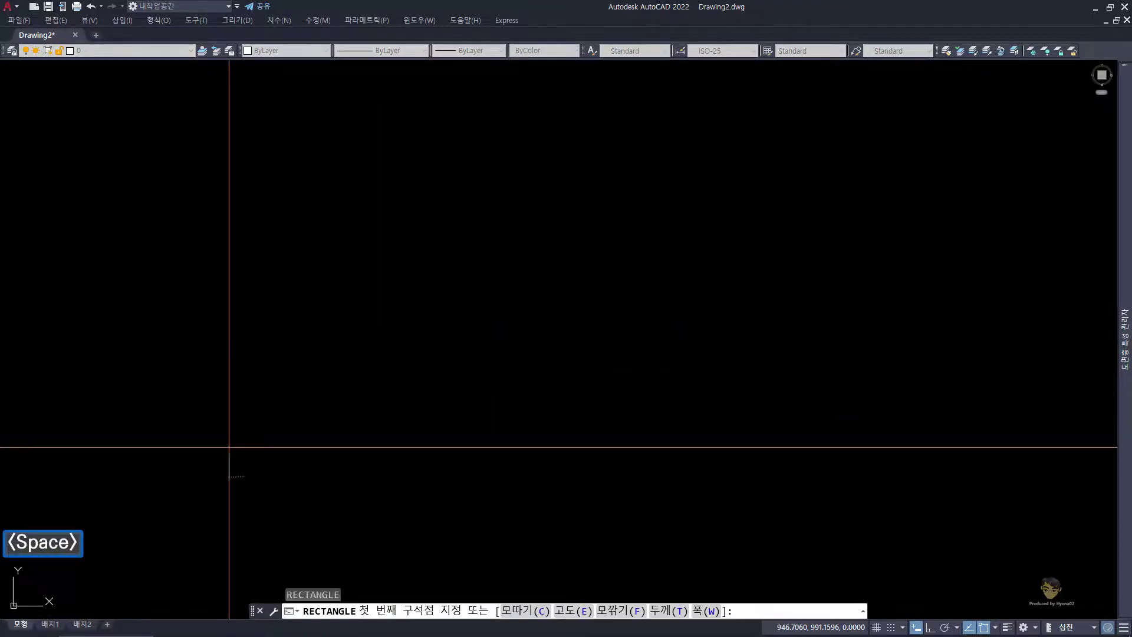
click(229, 447)
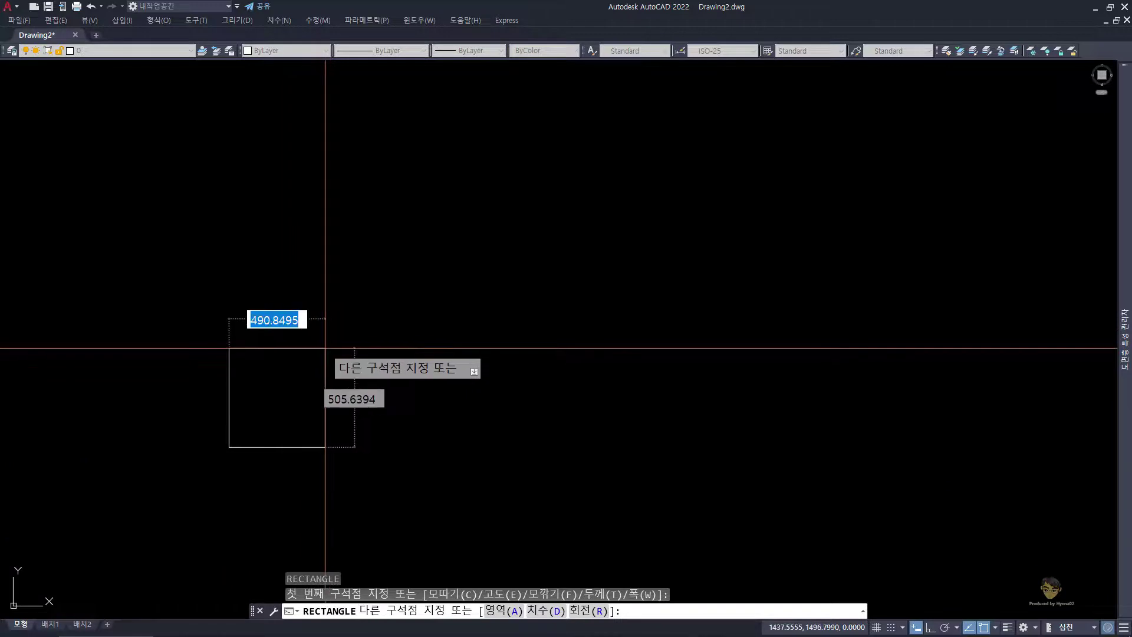
text(25)
key(Tab)
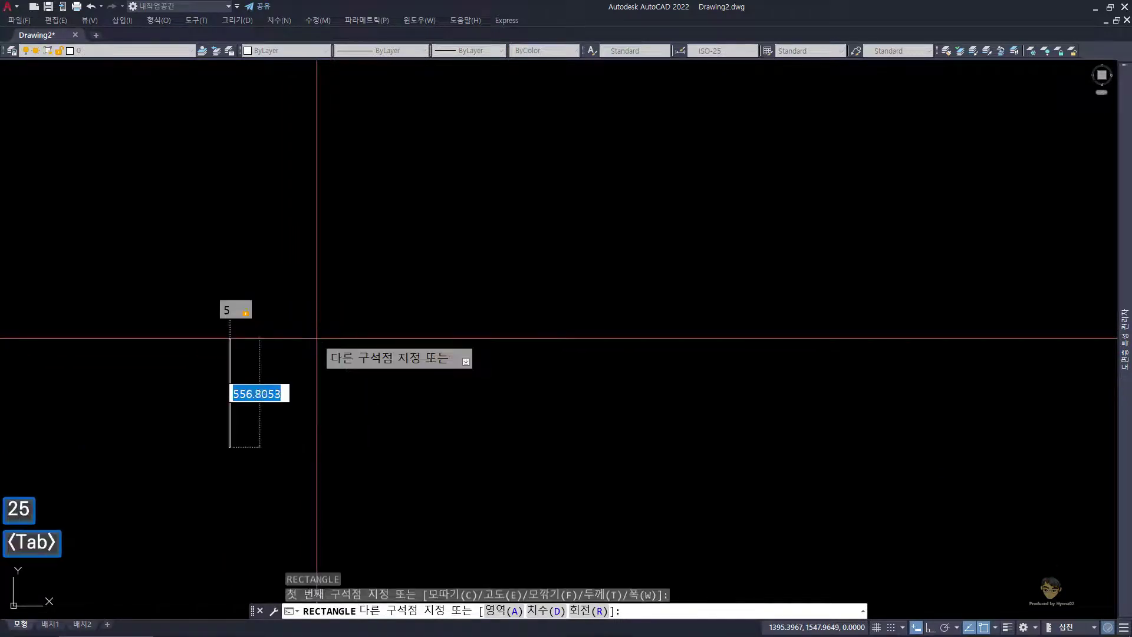
text(25)
key(Return)
key(Escape)
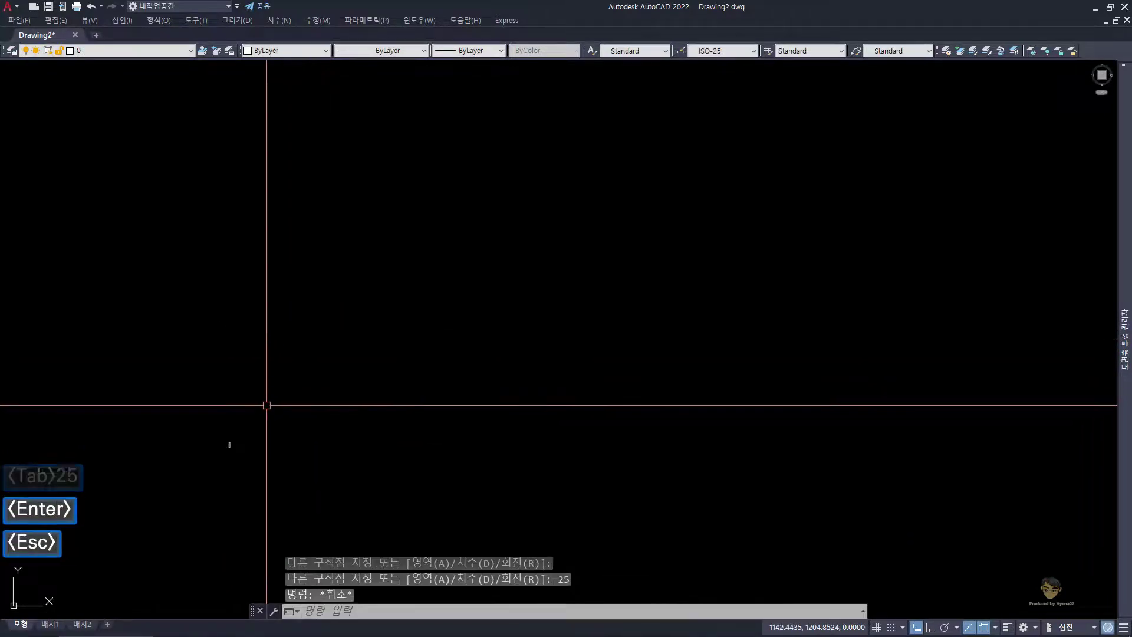
Zoom to the drawing extents and erase the wrongly sized narrow rectangle
key(z)
key(space)
key(e)
key(space)
key(z)
key(space)
key(space)
key(Escape)
click(634, 450)
click(500, 384)
key(e)
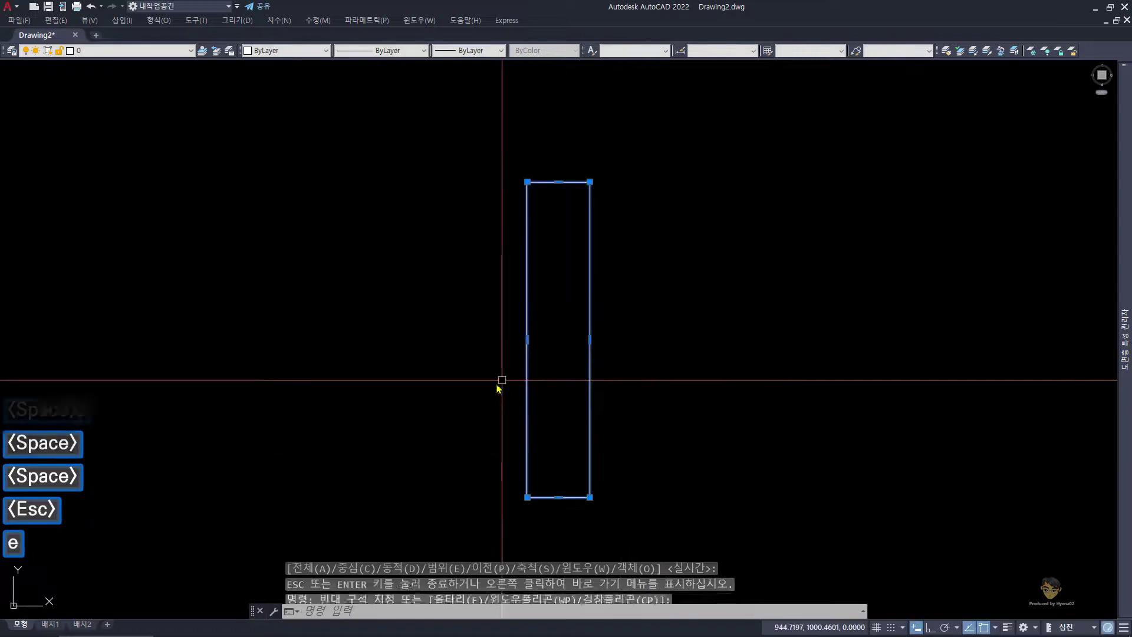
key(space)
Draw a 25 by 25 square from a freely picked lower-left corner
text(rec)
key(space)
click(198, 471)
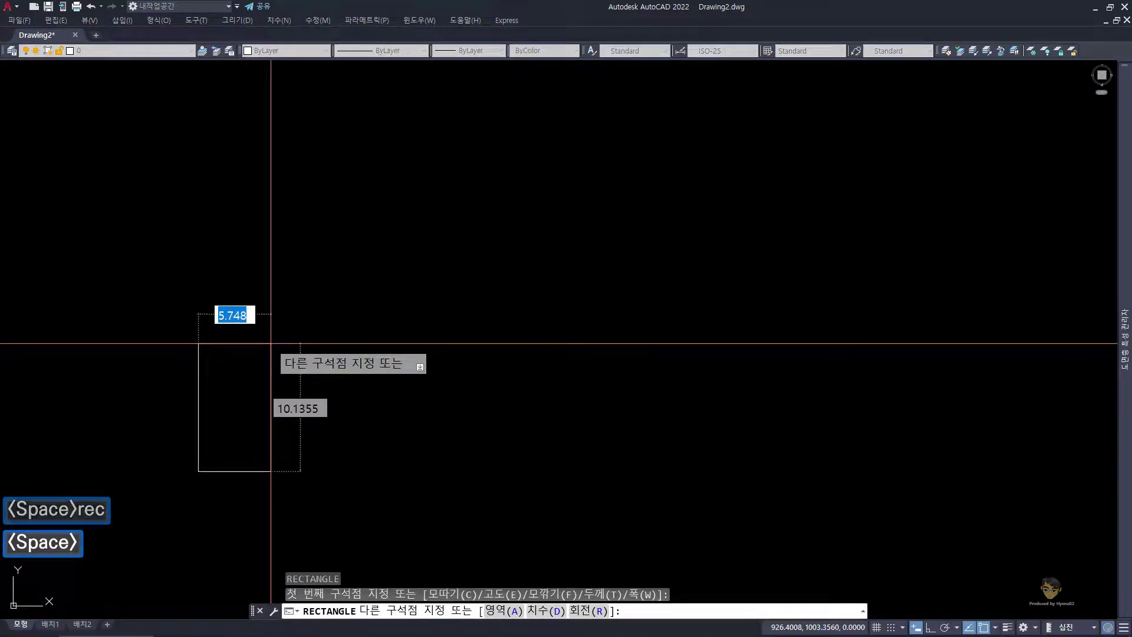
text(25)
key(Tab)
text(25)
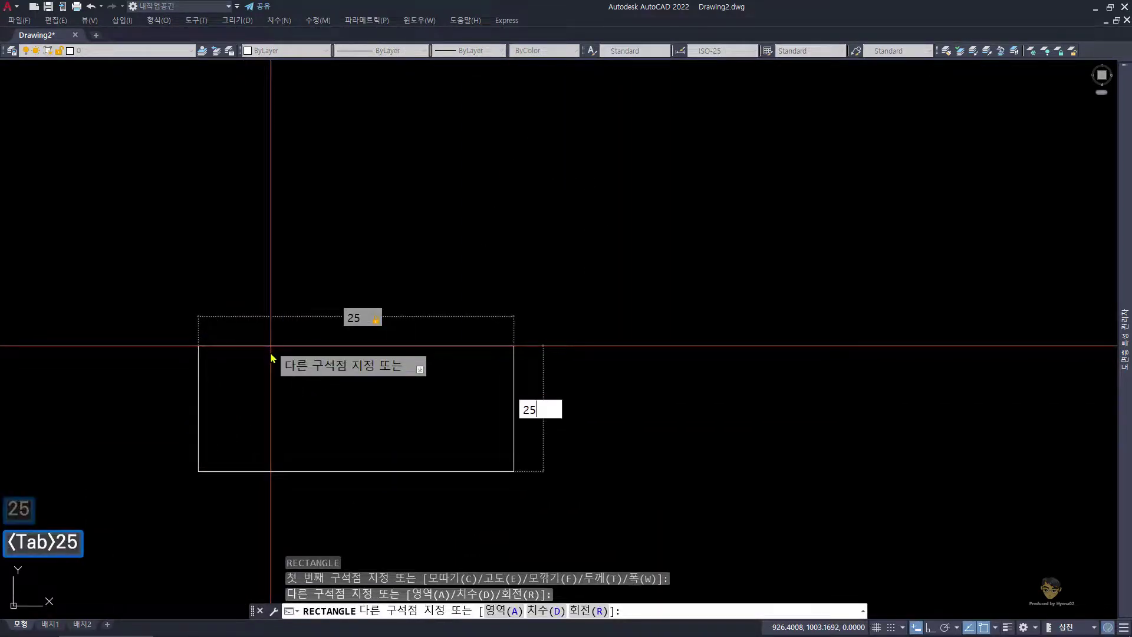
key(Return)
key(Escape)
scroll(366, 373, down, 2)
middle_drag(366, 374, 359, 396)
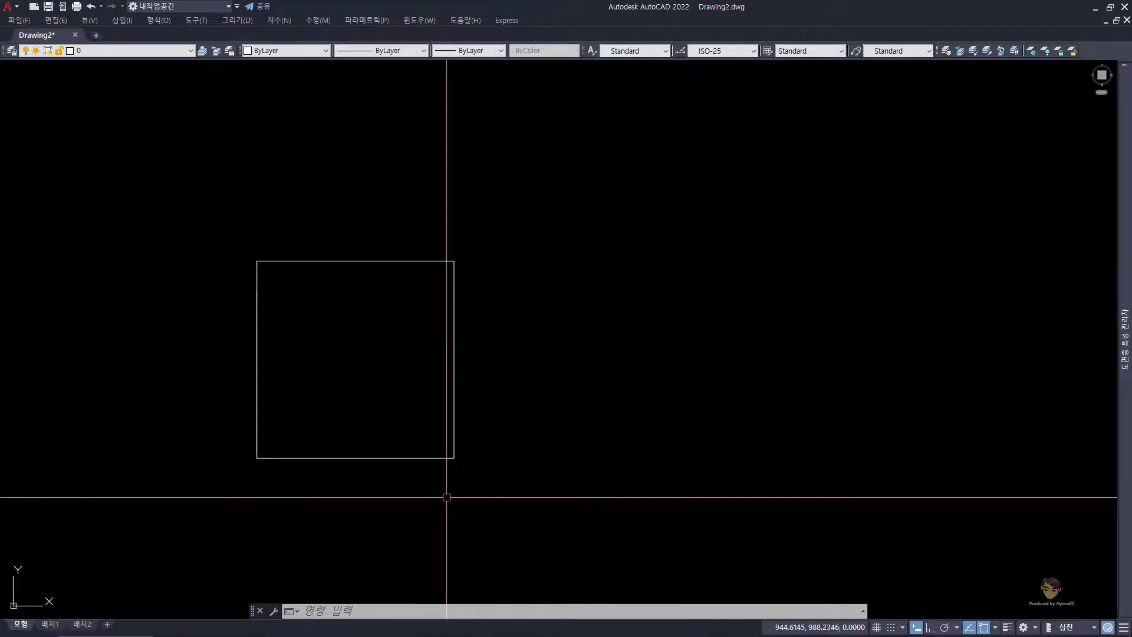
Copy the square from its lower-left corner to its lower-right corner so the two squares sit side by side
click(377, 458)
click(328, 405)
text(cc)
key(space)
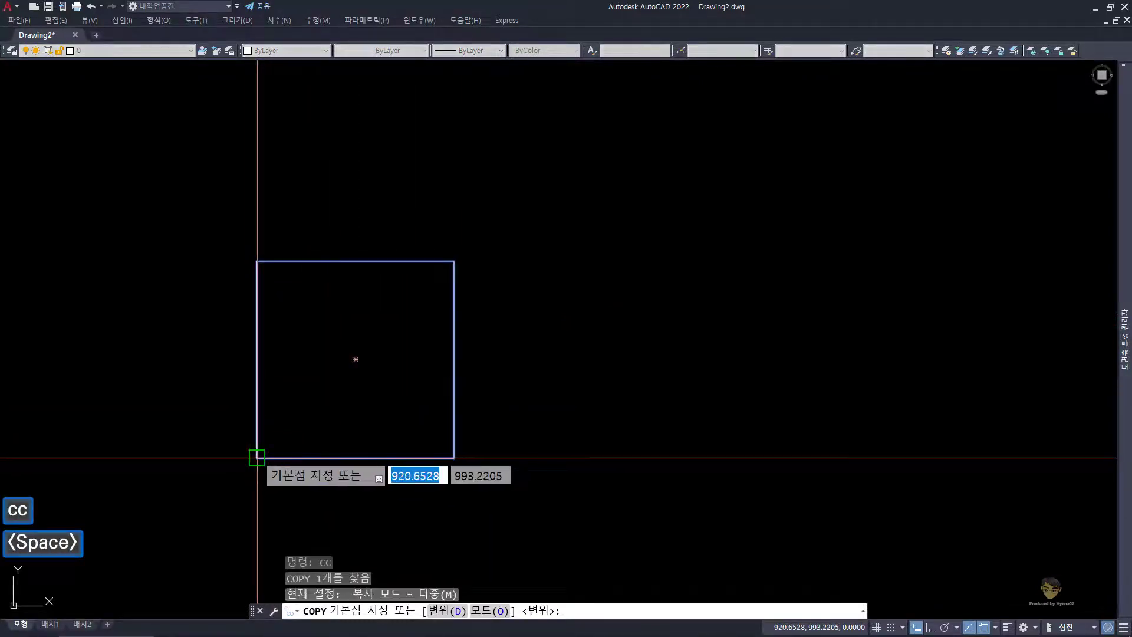
click(257, 457)
click(454, 458)
key(space)
key(Escape)
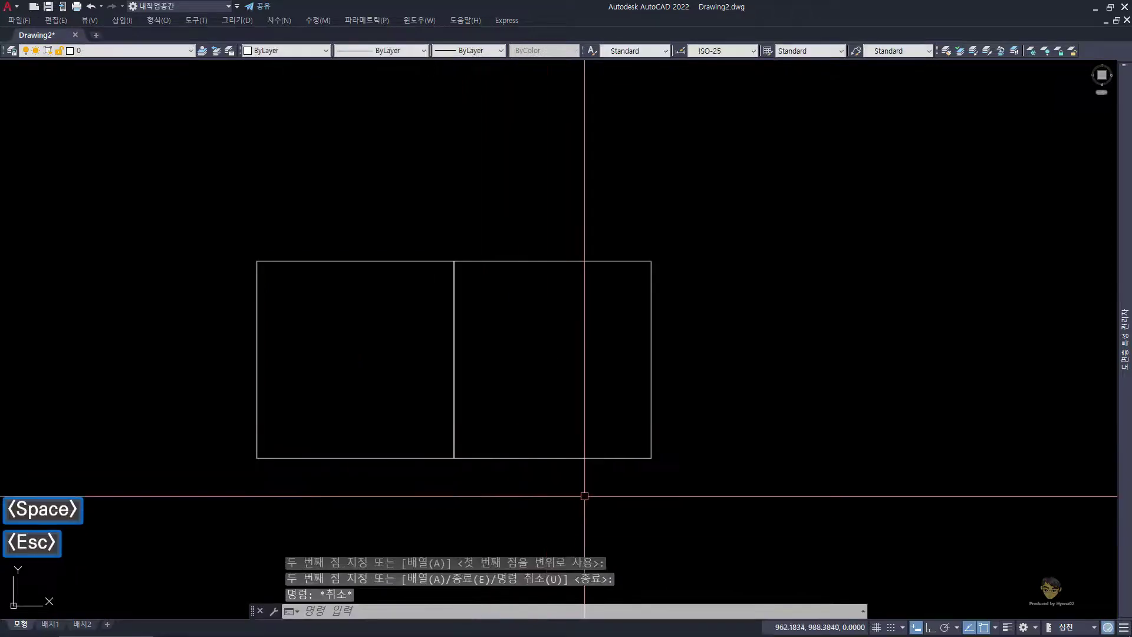
Move the copied square 10 units horizontally away from the first one with ortho mode on
click(587, 496)
click(539, 425)
click(468, 524)
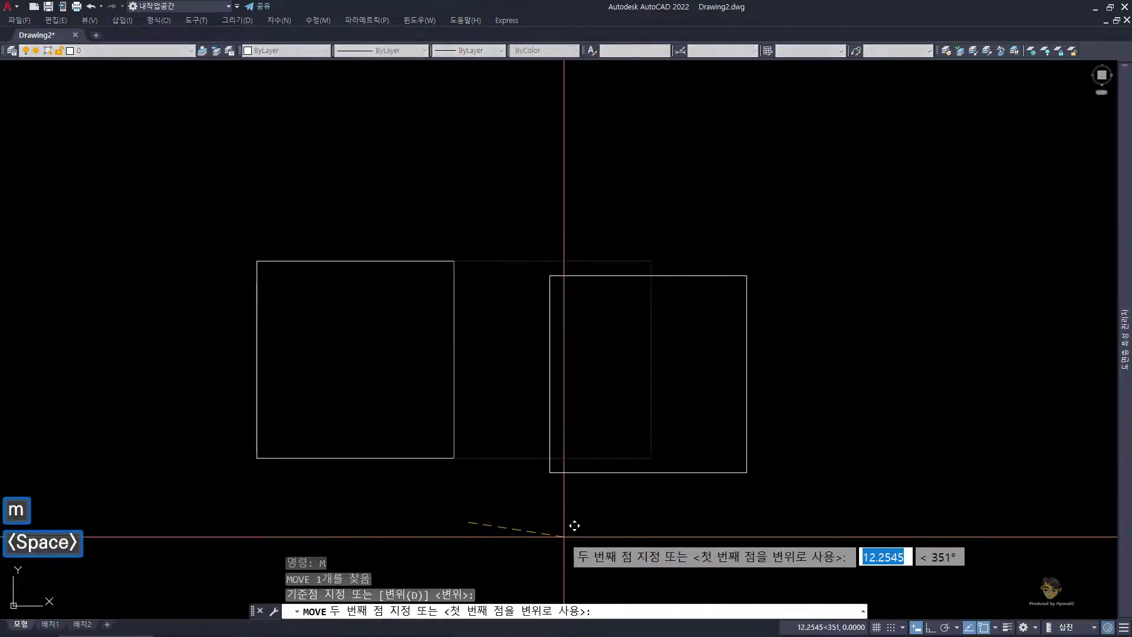
key(F8)
text(1)
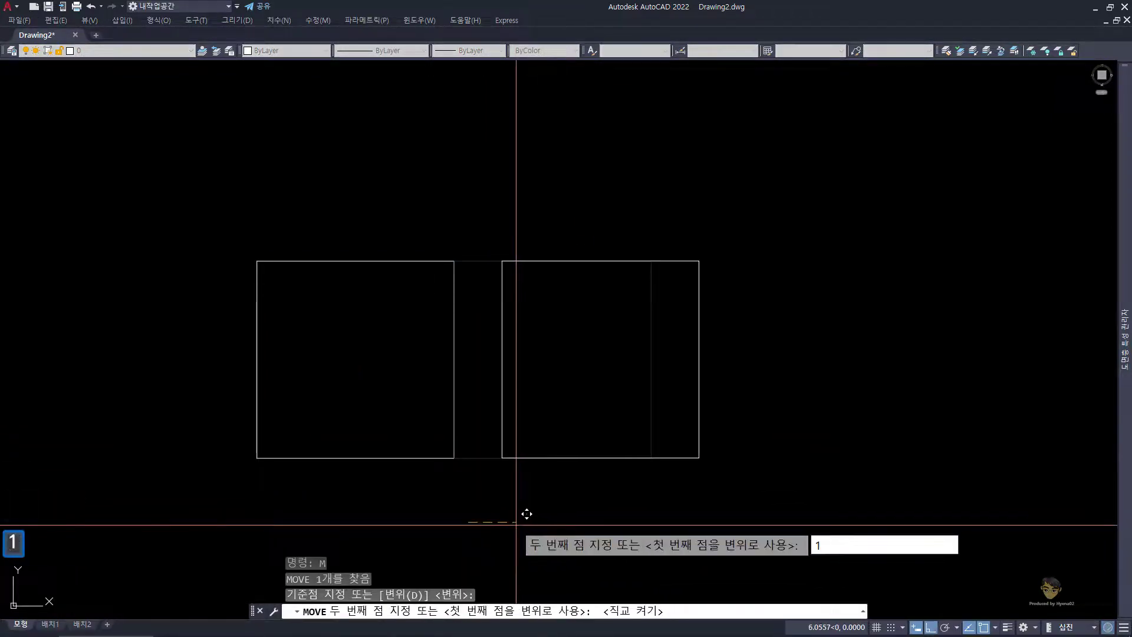
text(0)
key(Return)
key(space)
key(Escape)
key(Escape)
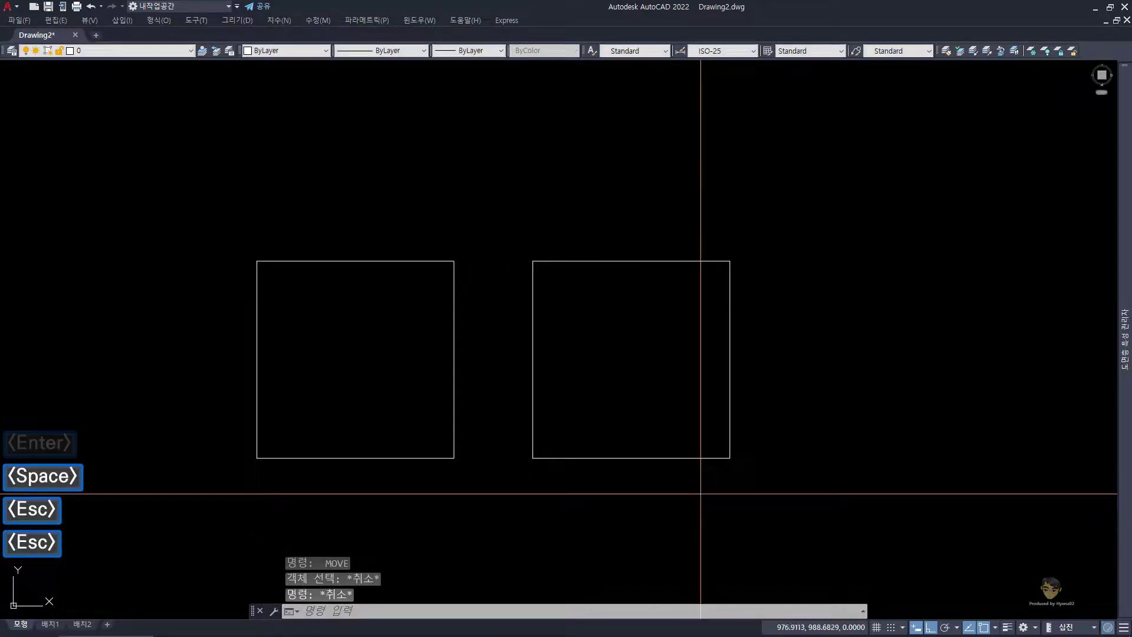
Copy the second square to its right, using the upper-left corners of the first and second squares as the displacement
click(653, 458)
text(cc)
key(space)
click(257, 261)
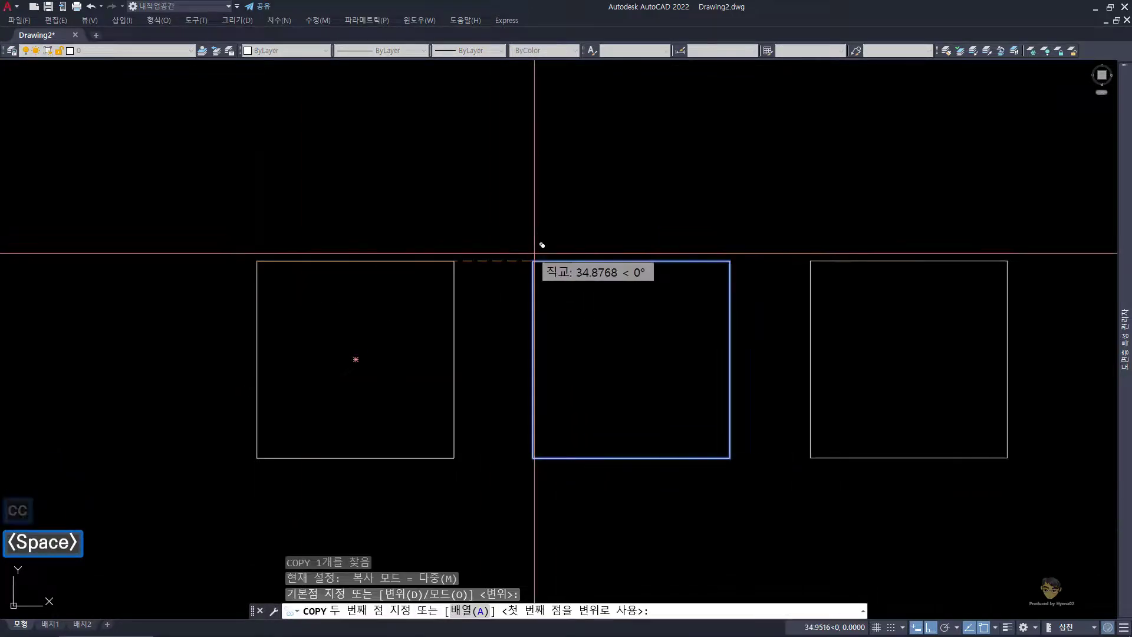
click(532, 261)
key(space)
key(Escape)
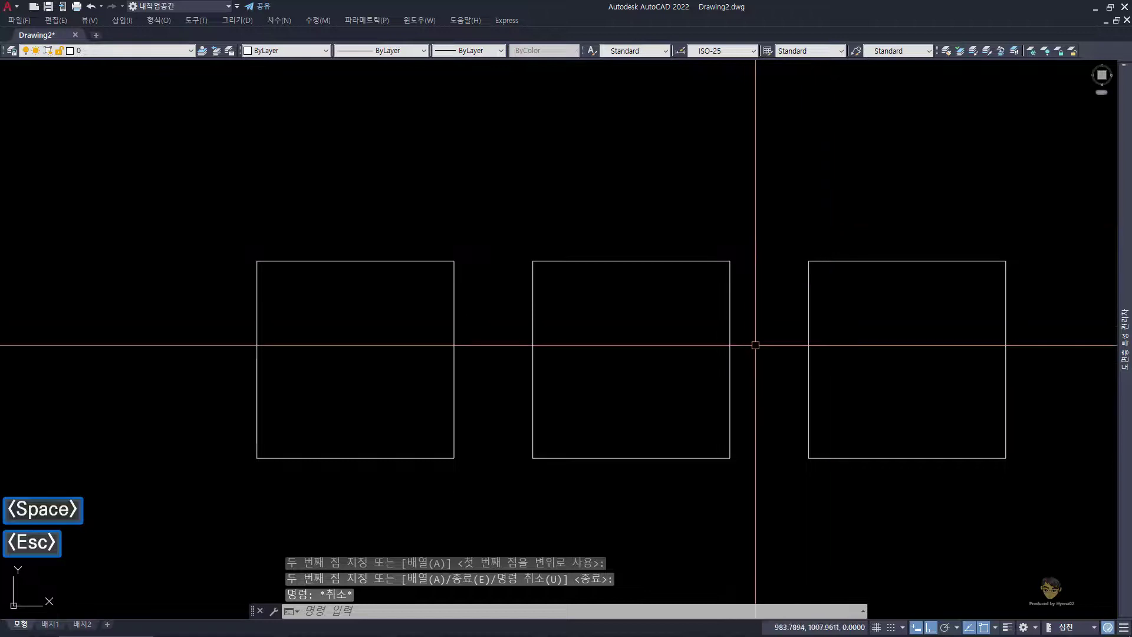
Add linear dimensions to the left edge and the top edge of the leftmost square
middle_drag(655, 358, 561, 330)
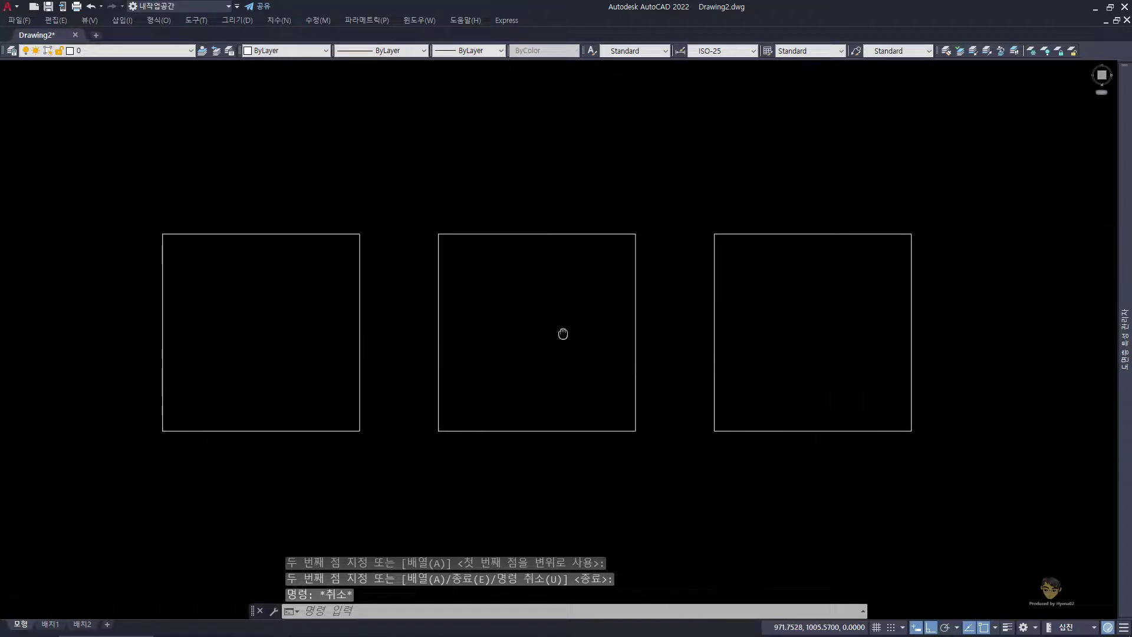
text(dn)
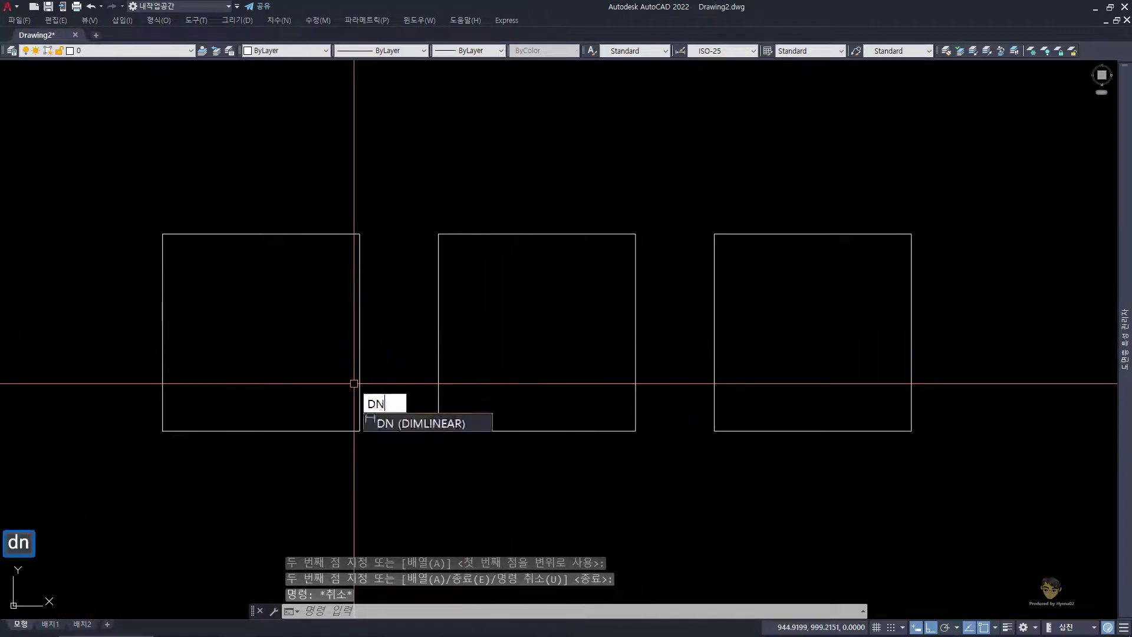
key(space)
click(162, 430)
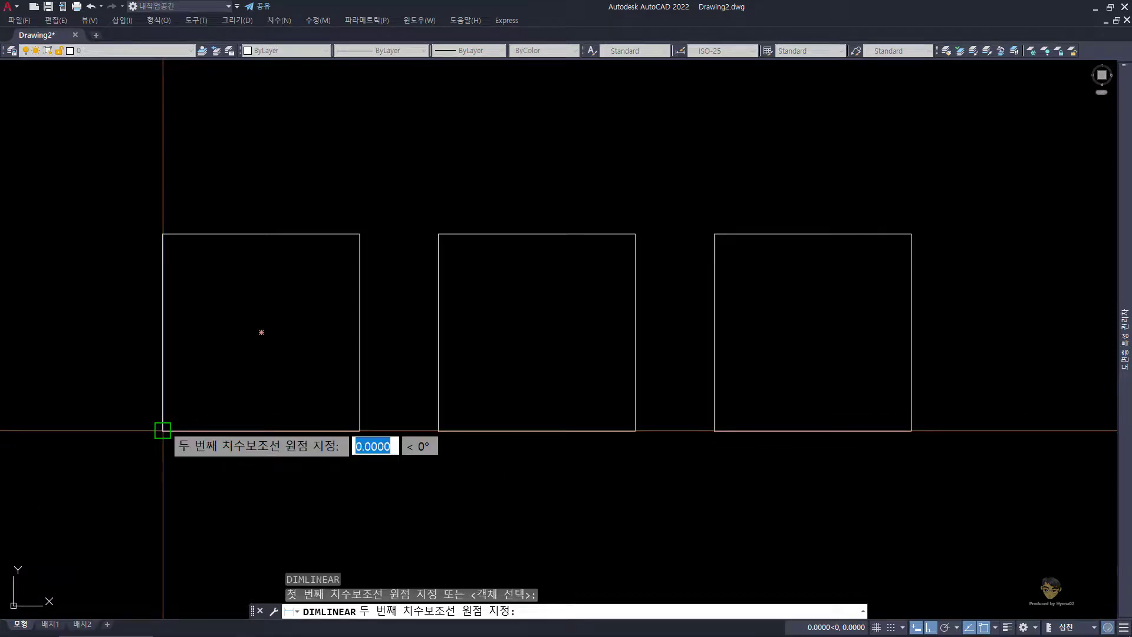
click(163, 234)
click(123, 246)
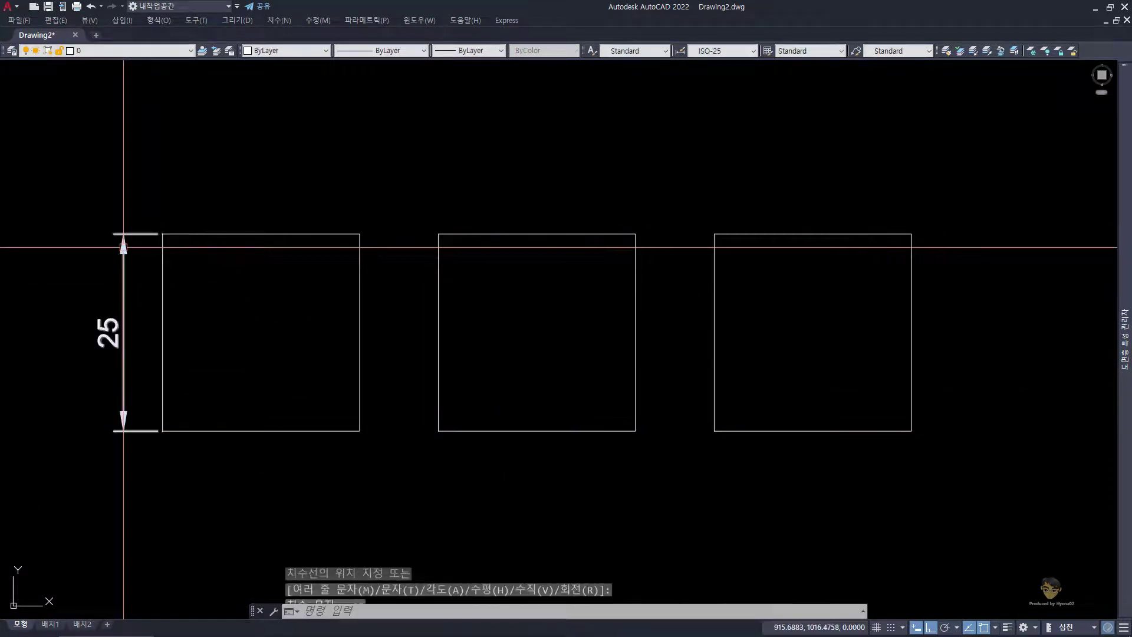
key(space)
click(163, 234)
click(359, 234)
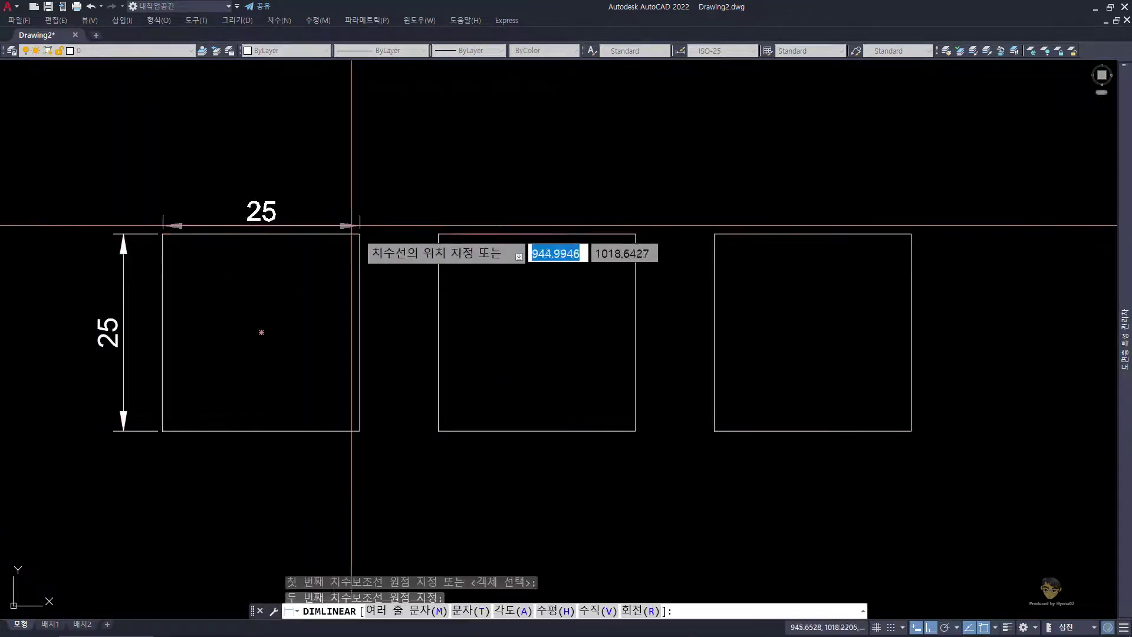
click(326, 199)
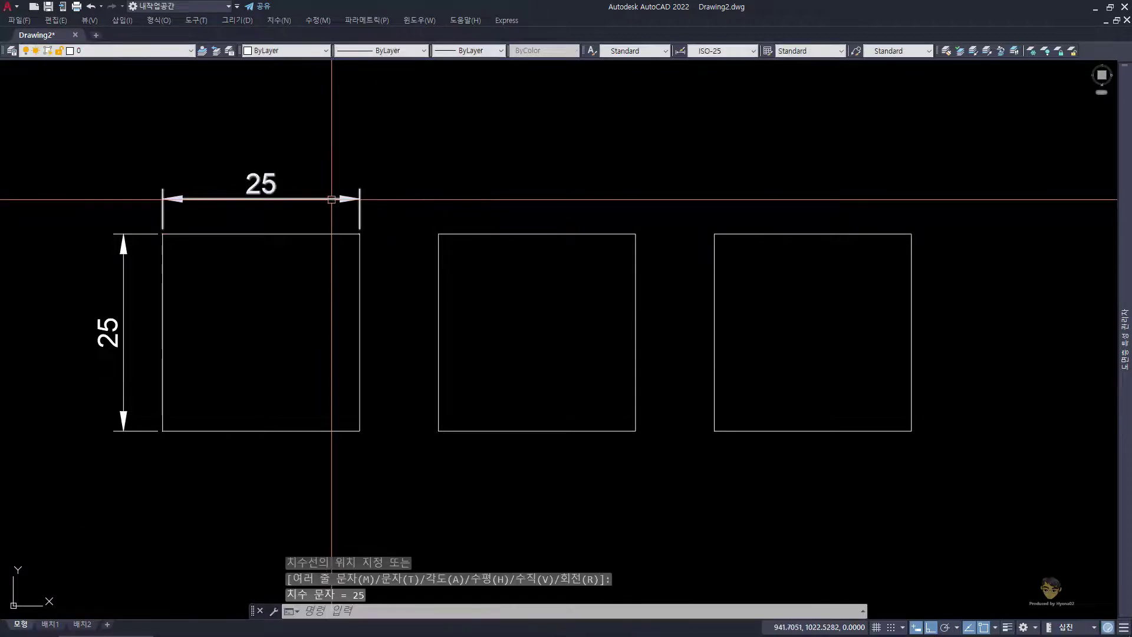
Copy the top dimension of the leftmost square to the upper-left corners of the middle and rightmost squares
click(365, 207)
click(287, 176)
text(cc)
key(space)
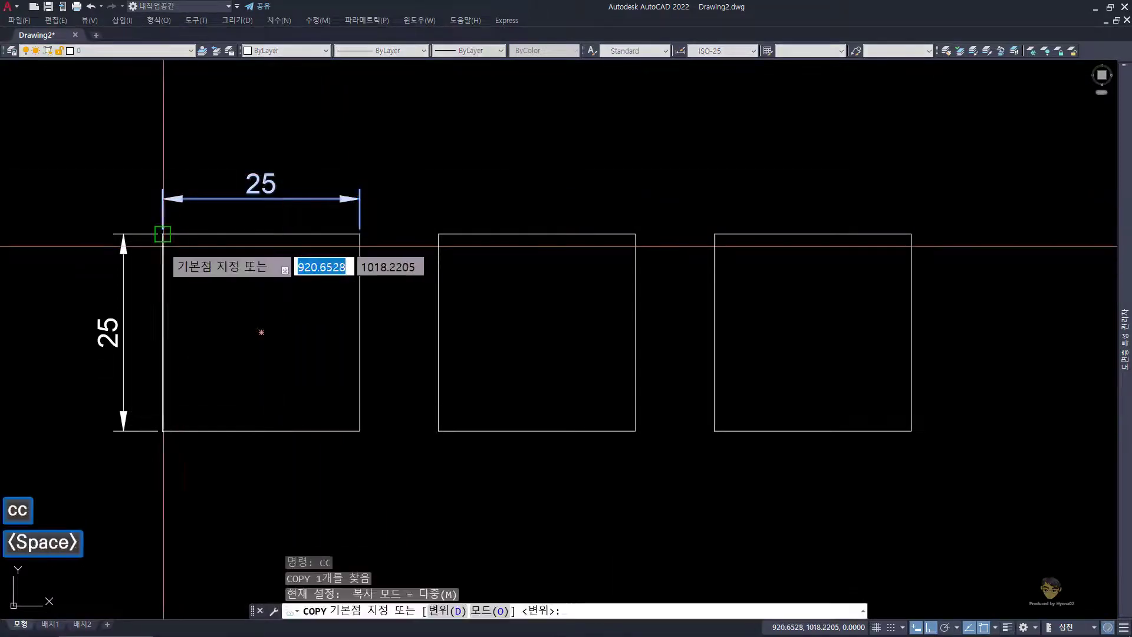
click(163, 234)
click(438, 234)
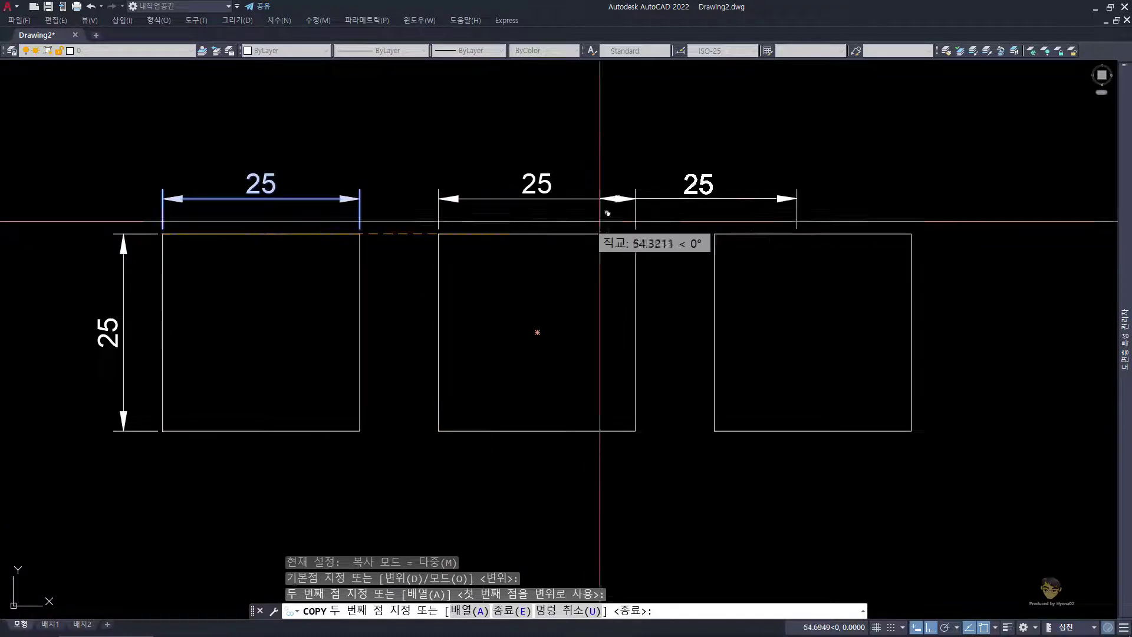
click(715, 234)
key(space)
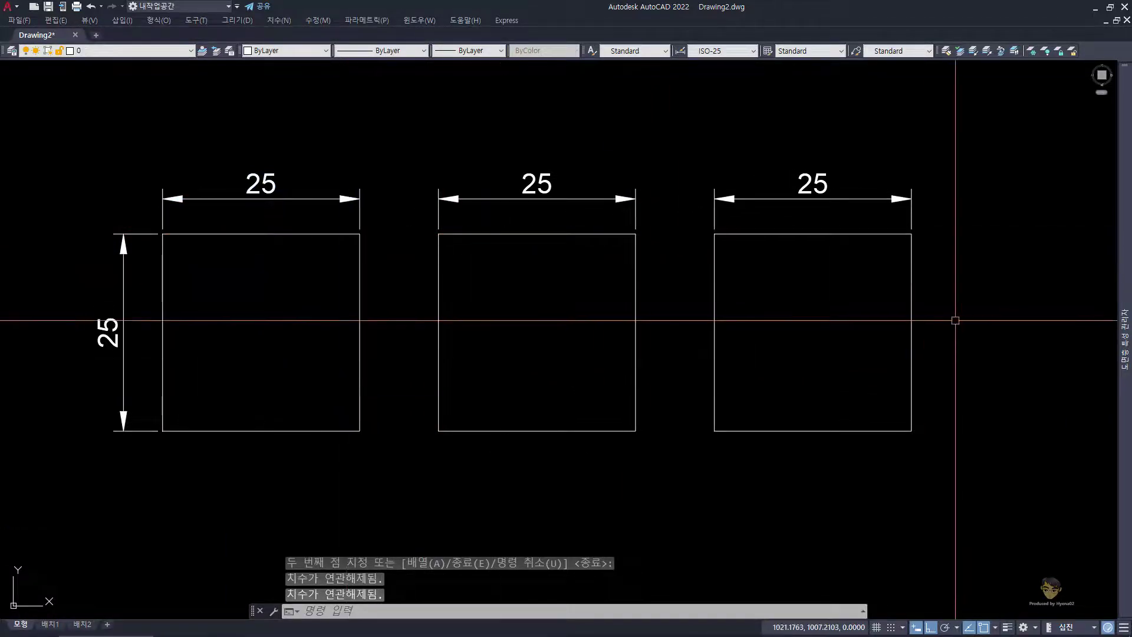
Add a vertical linear dimension along the right edge of the rightmost square
text(dli)
key(space)
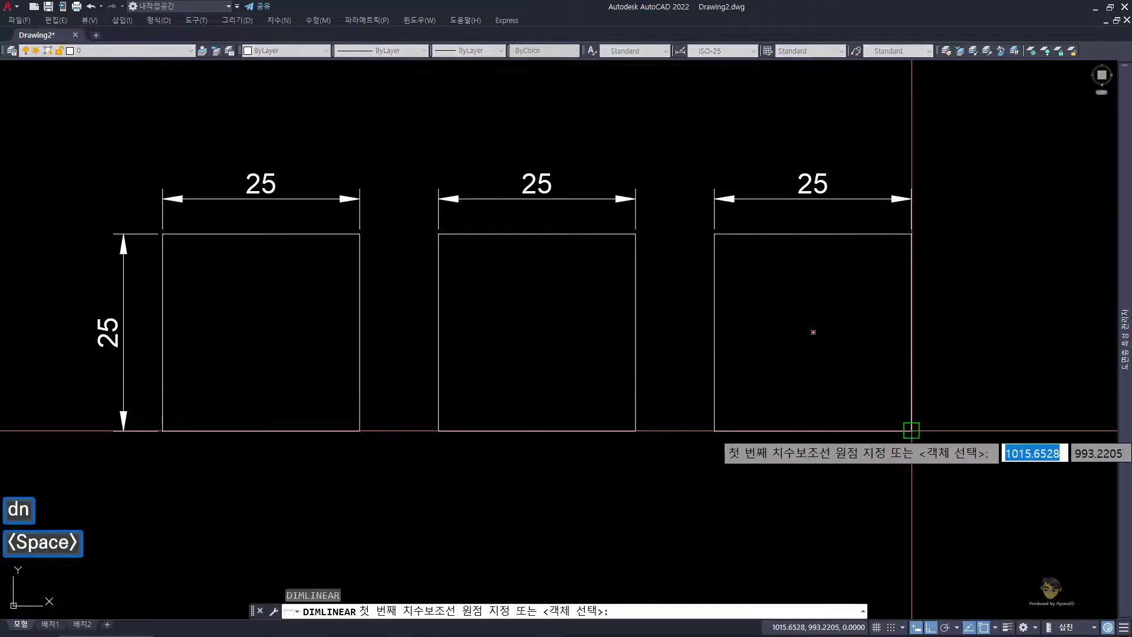
click(911, 431)
click(912, 234)
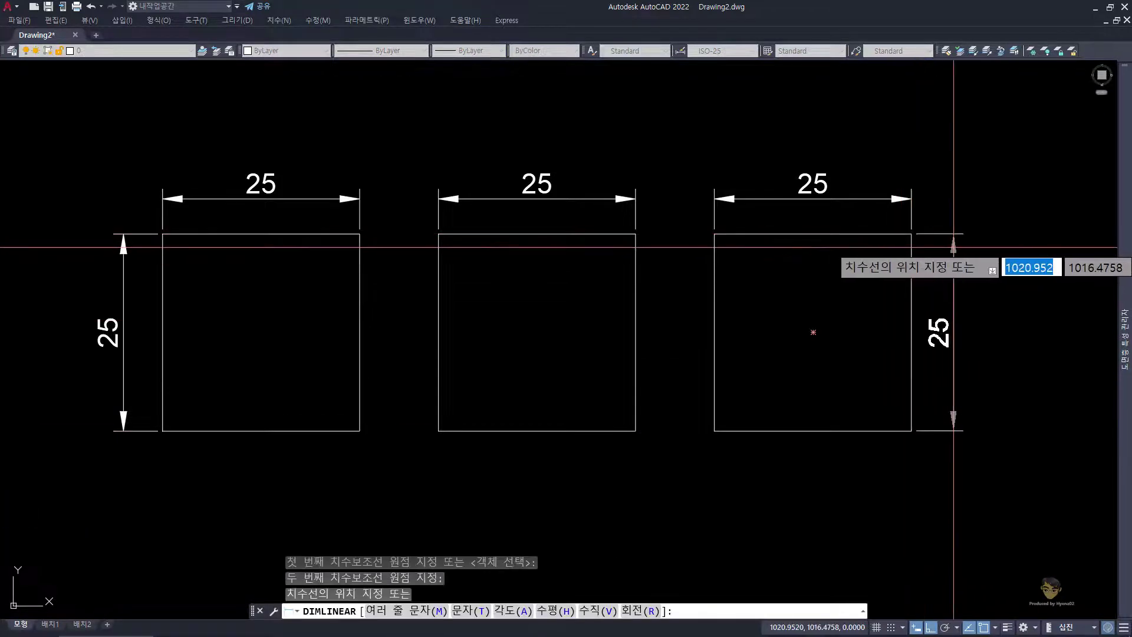
click(953, 242)
Add a linear dimension below the gap between the leftmost and middle squares
text(dn)
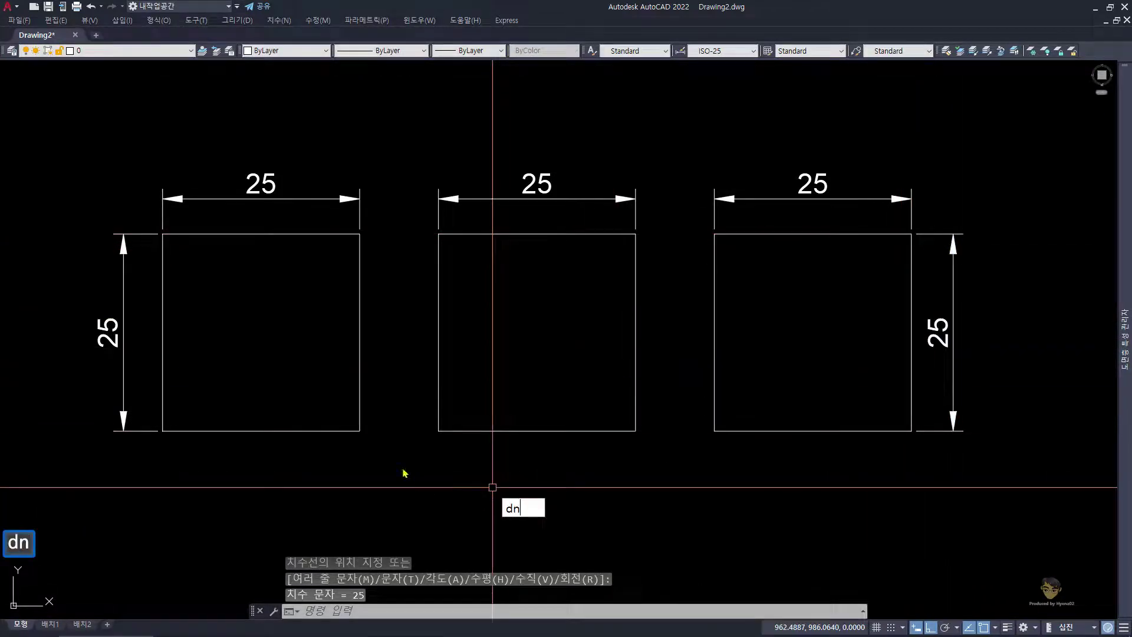
key(space)
click(359, 431)
click(438, 431)
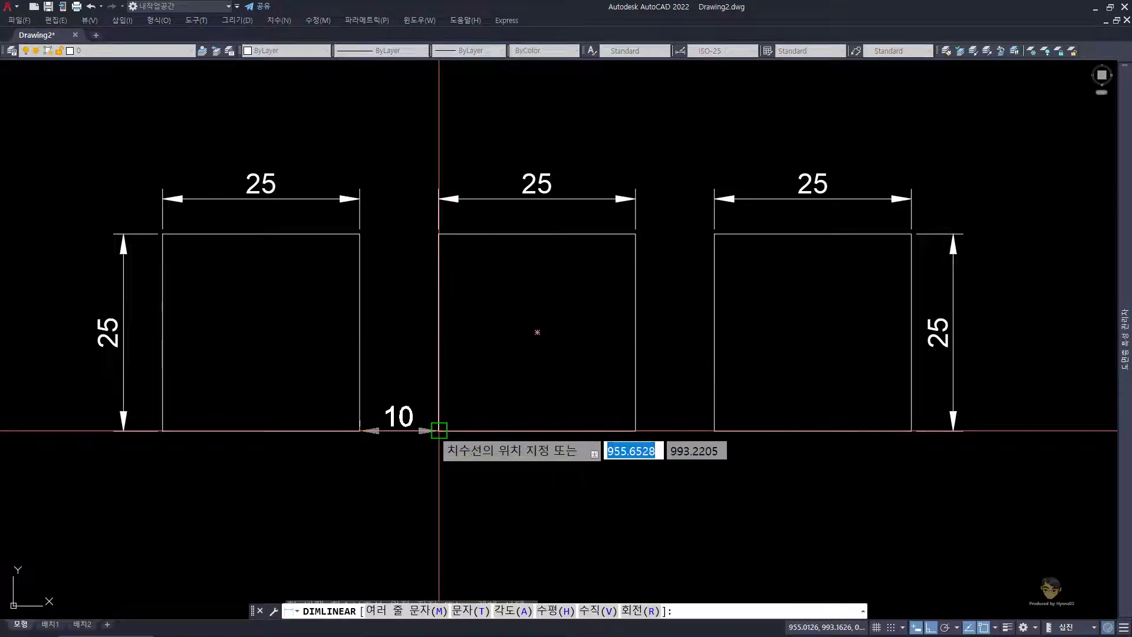
click(407, 460)
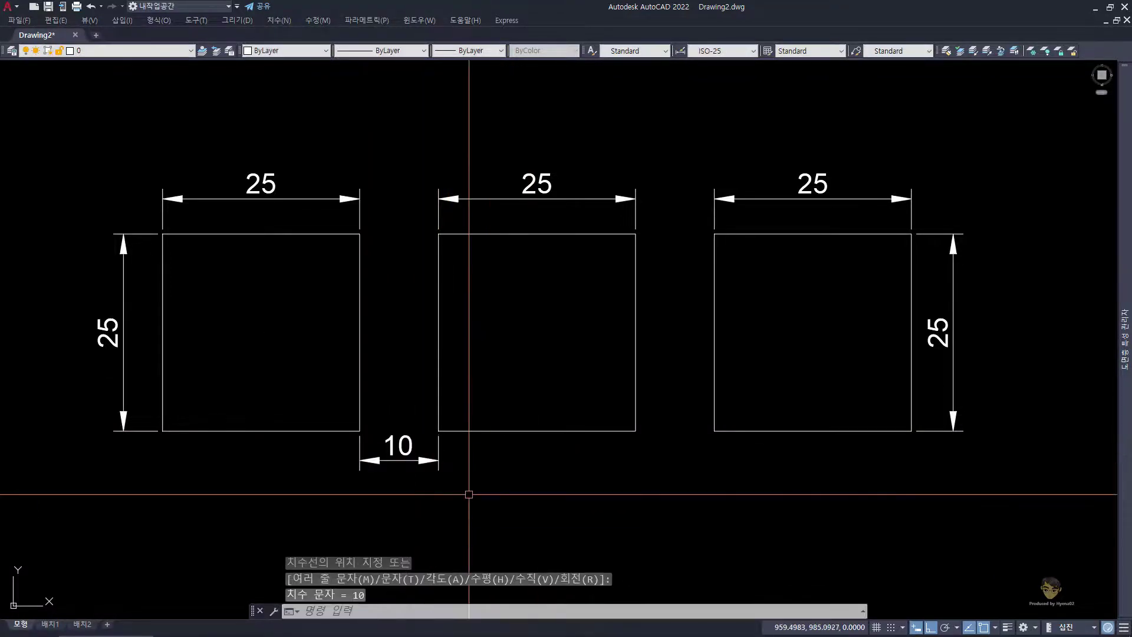
Copy the gap dimension to the gap between the middle and rightmost squares
click(392, 450)
click(416, 433)
text(cc)
key(space)
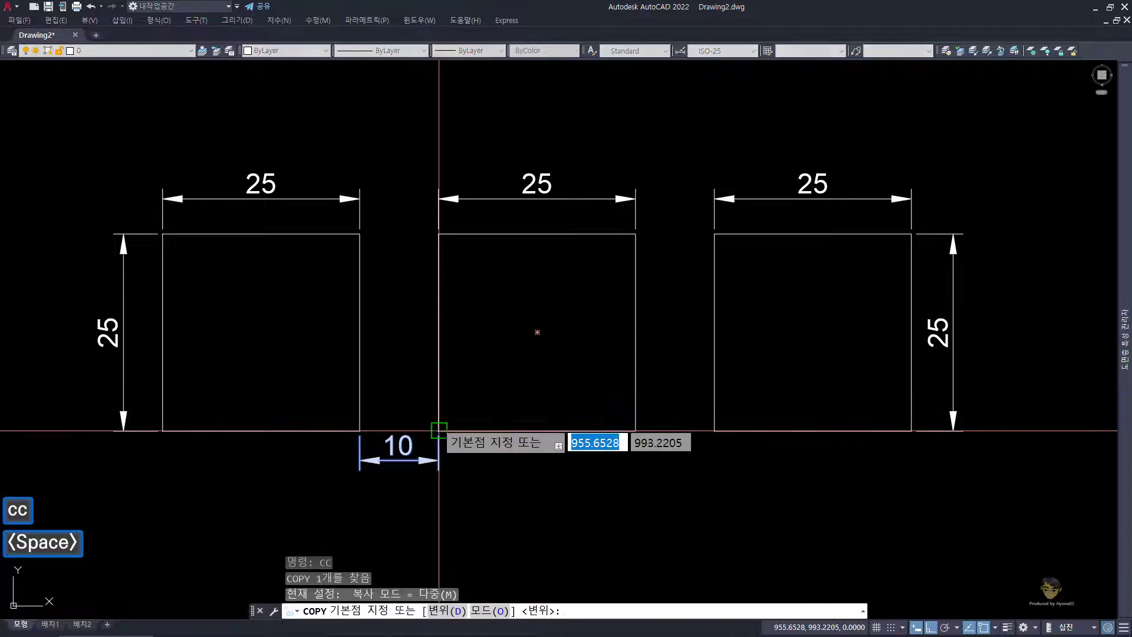
click(438, 430)
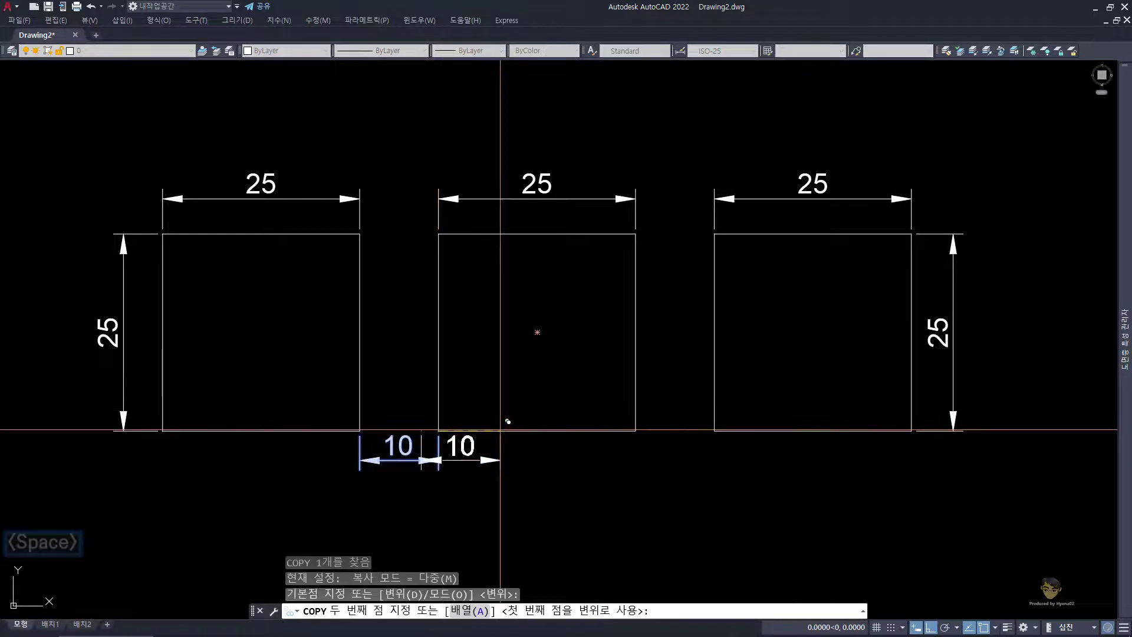
click(714, 431)
key(space)
key(Escape)
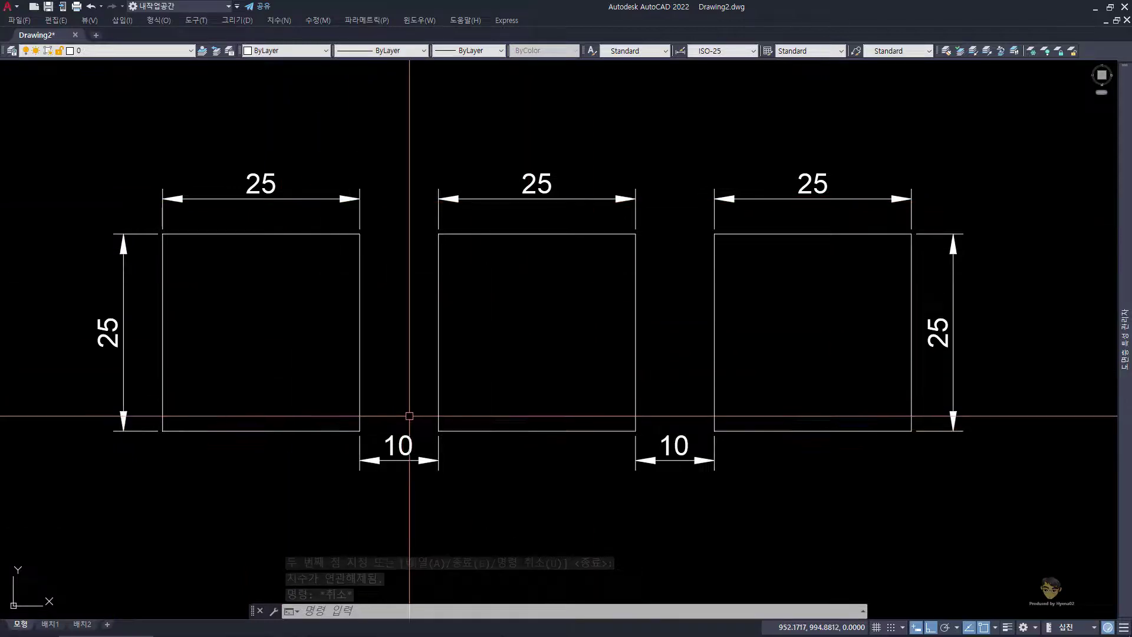
Check the current dimension style in the Dimension Style Manager and close it without changes
text(dst)
key(space)
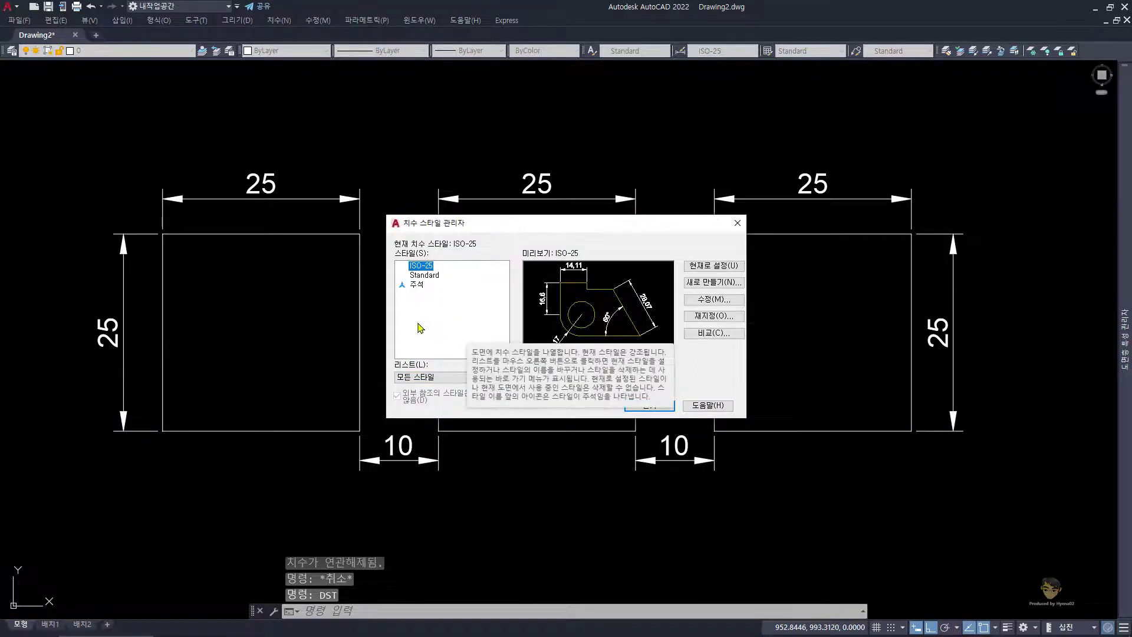
key(Escape)
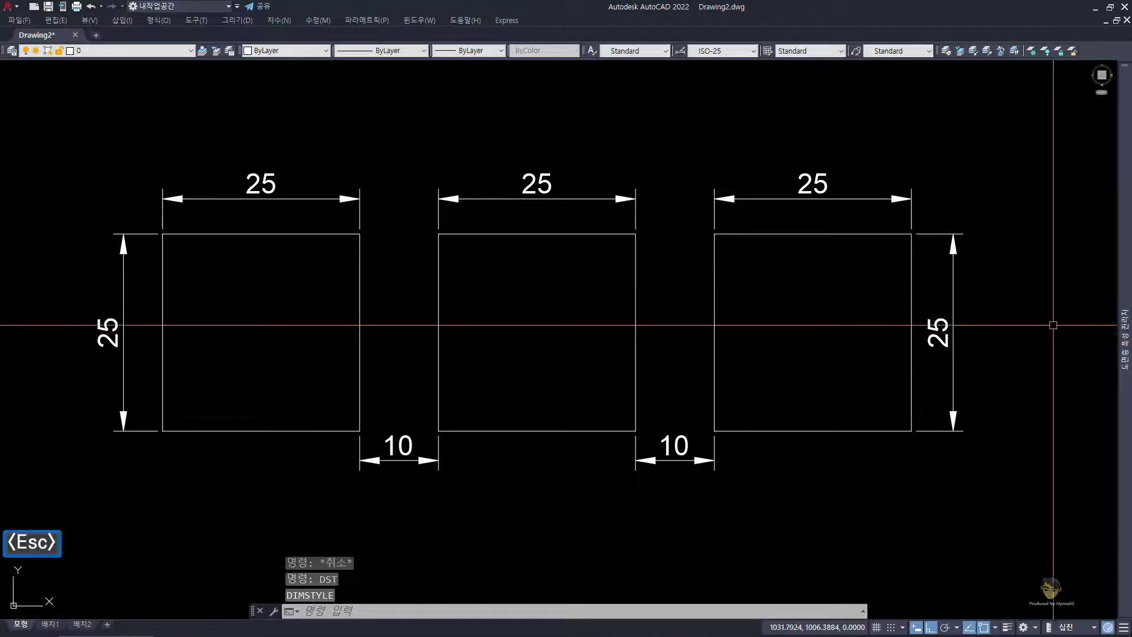
Create a new text style named with the sample person's name
mouse_move(1125, 351)
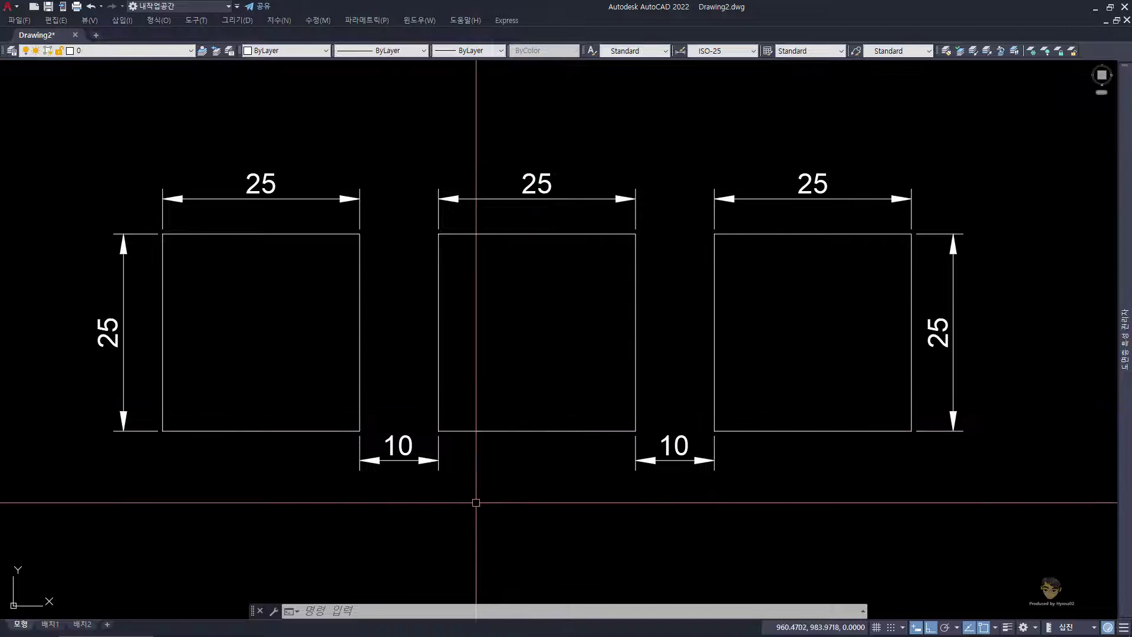
text(st)
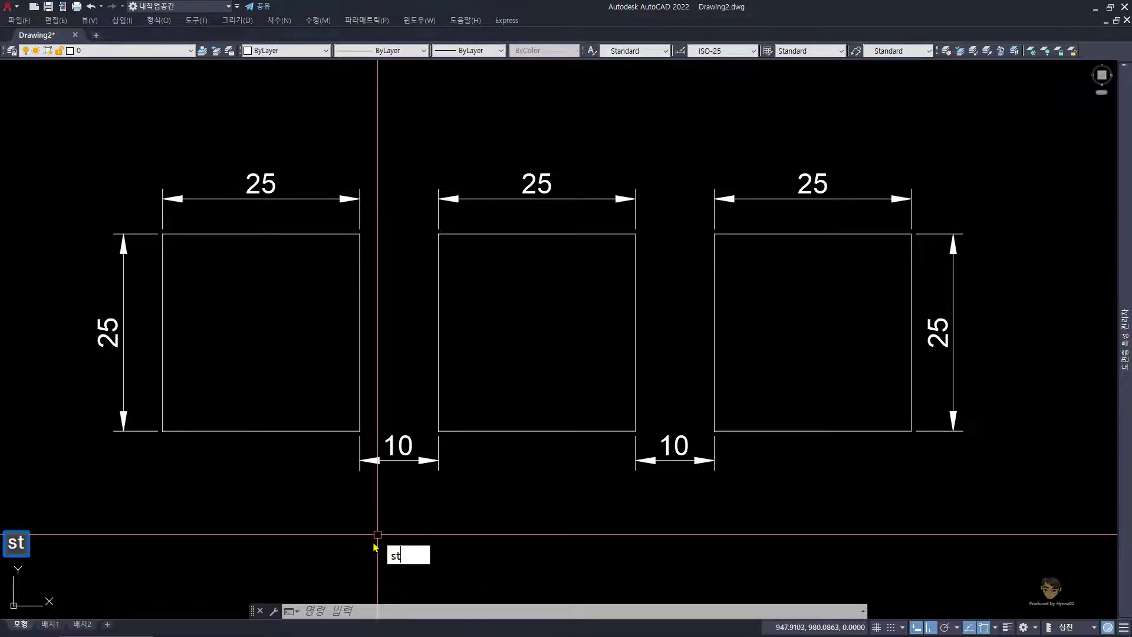
key(space)
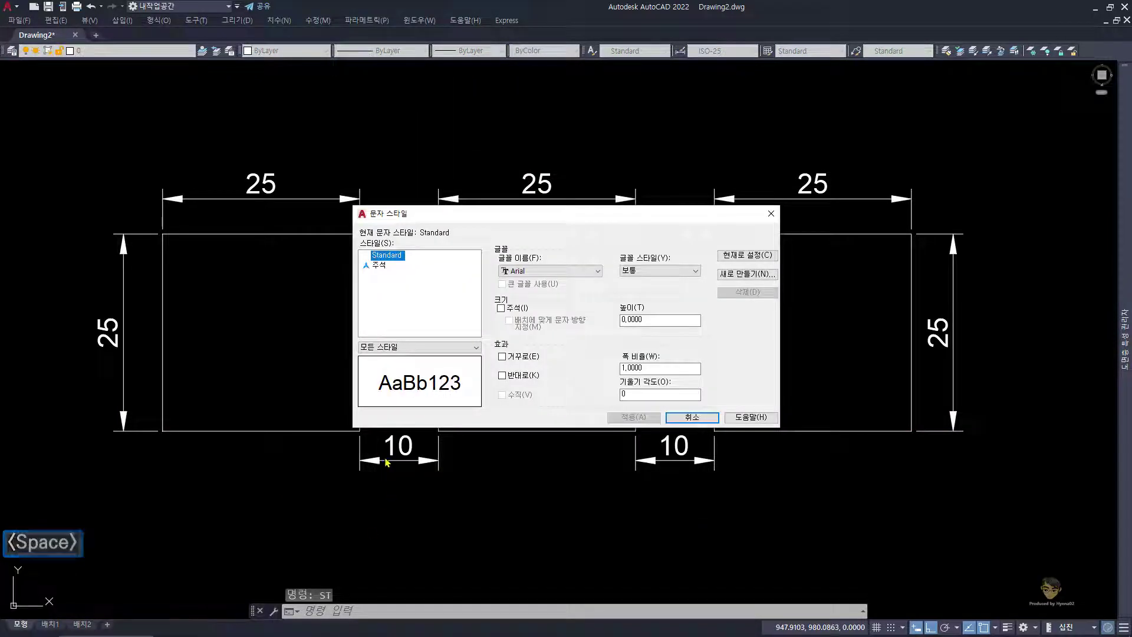
click(734, 275)
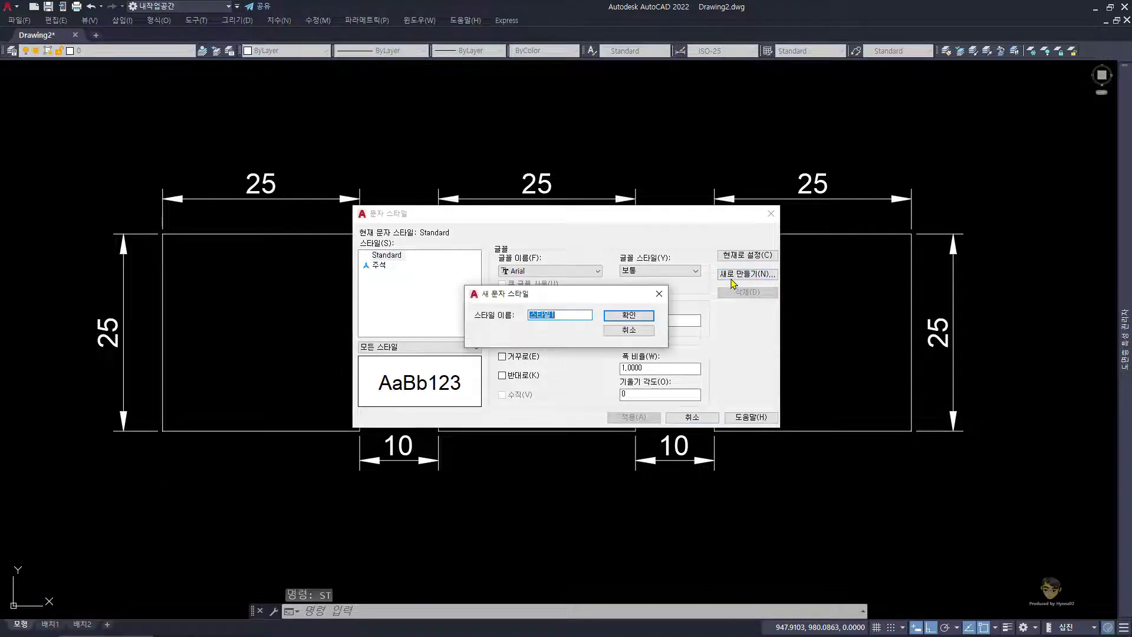
key(Hangul)
text(홍길동)
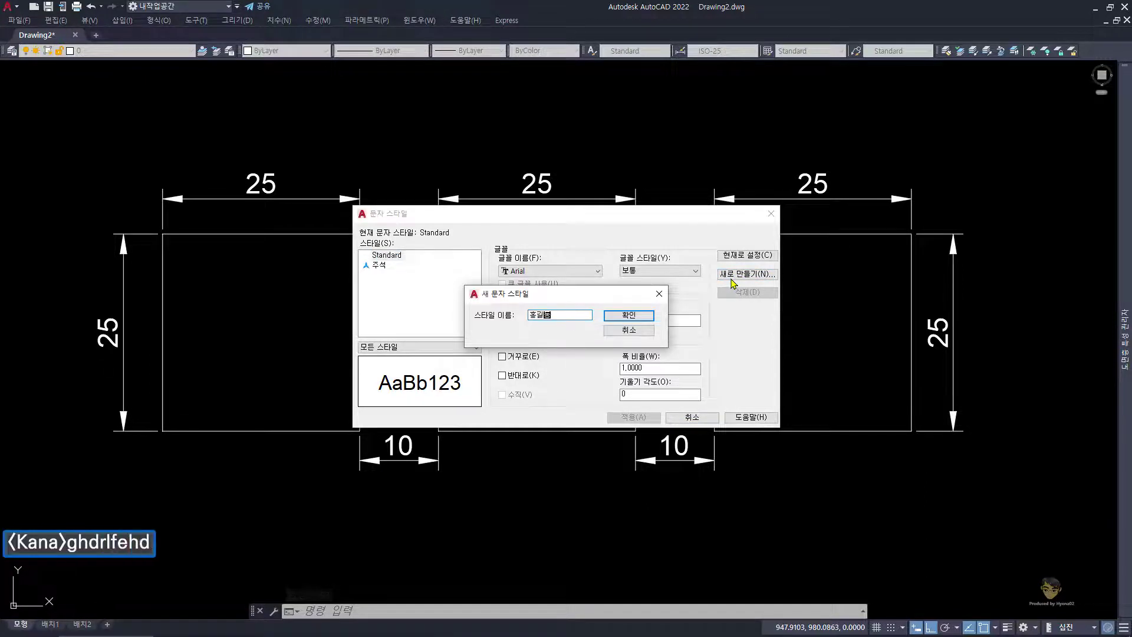
key(Return)
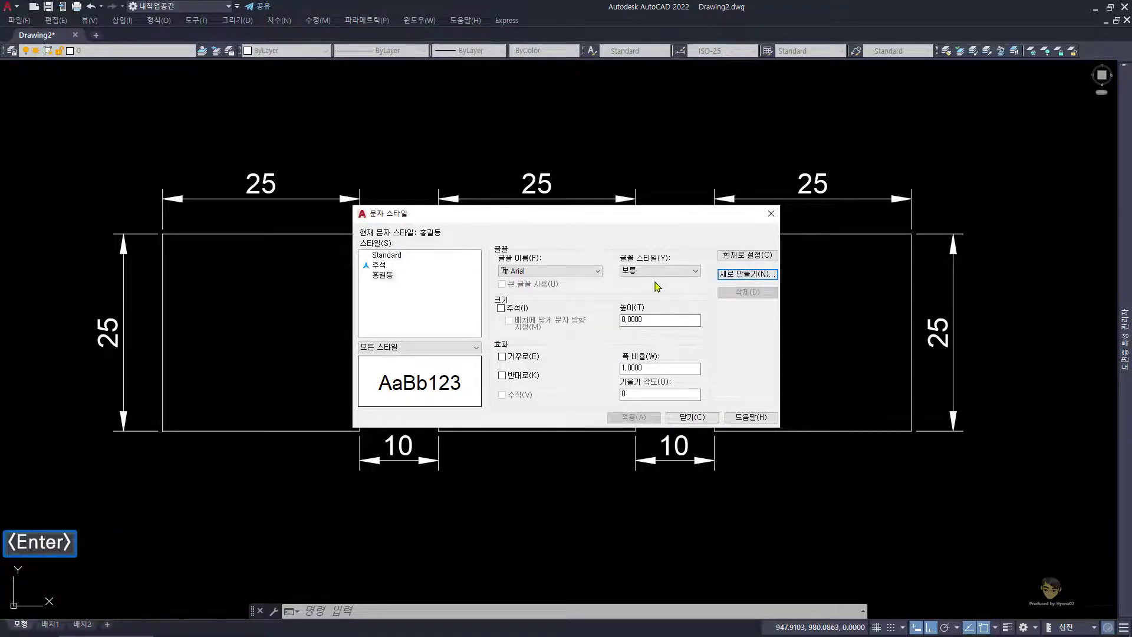
Set the new text style's font to 돋움, apply the change and close the text style settings
click(568, 271)
drag(628, 325, 627, 426)
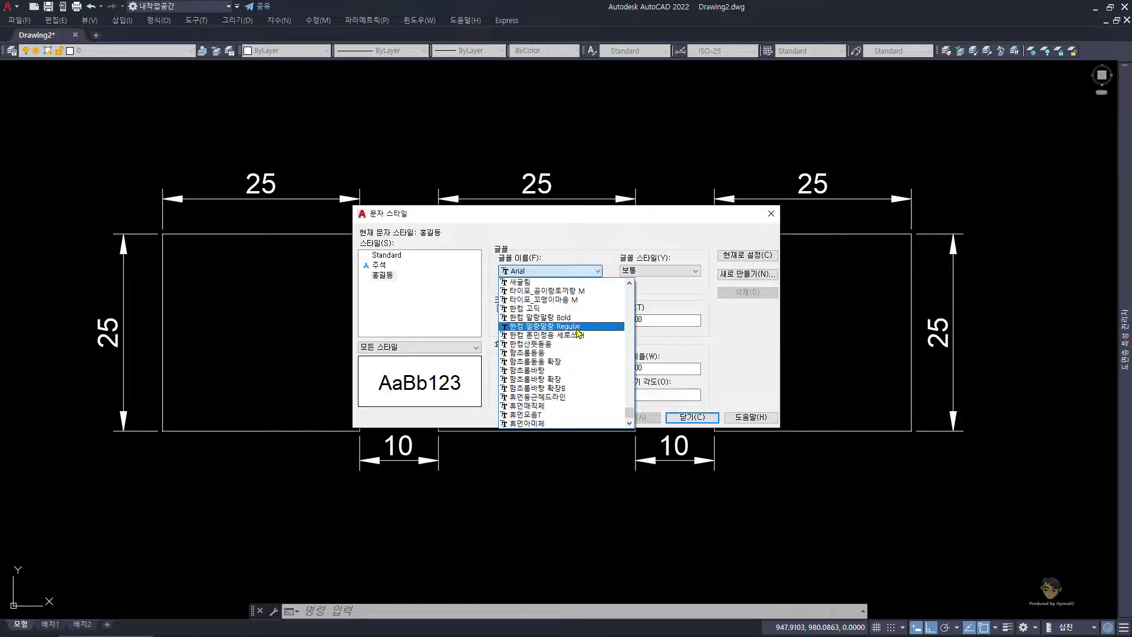
scroll(564, 342, up, 1)
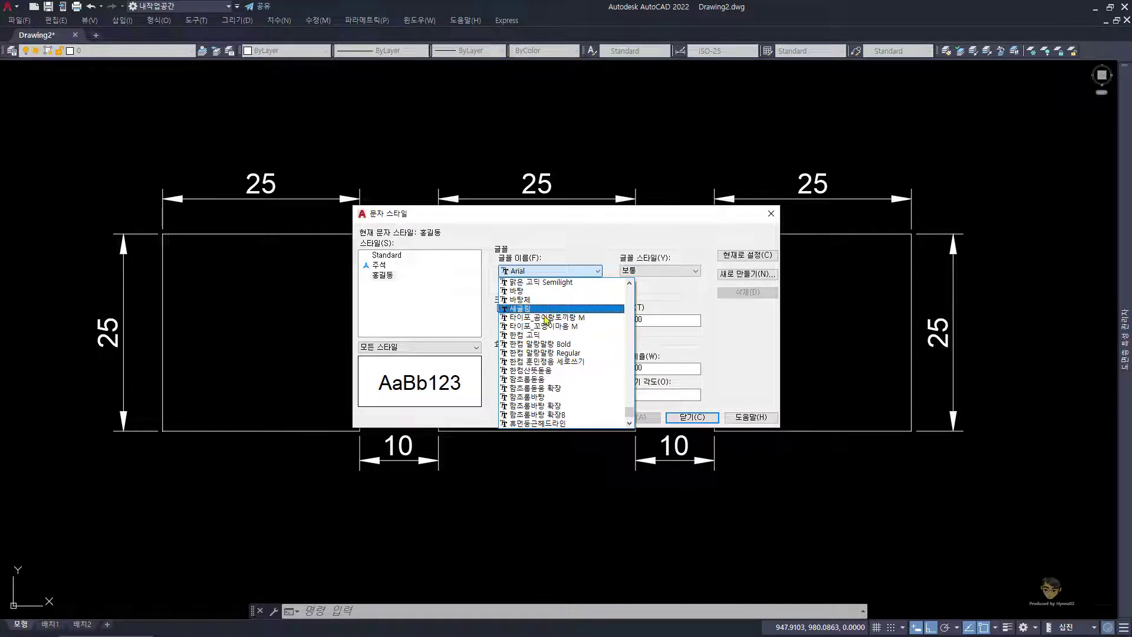
scroll(541, 323, up, 1)
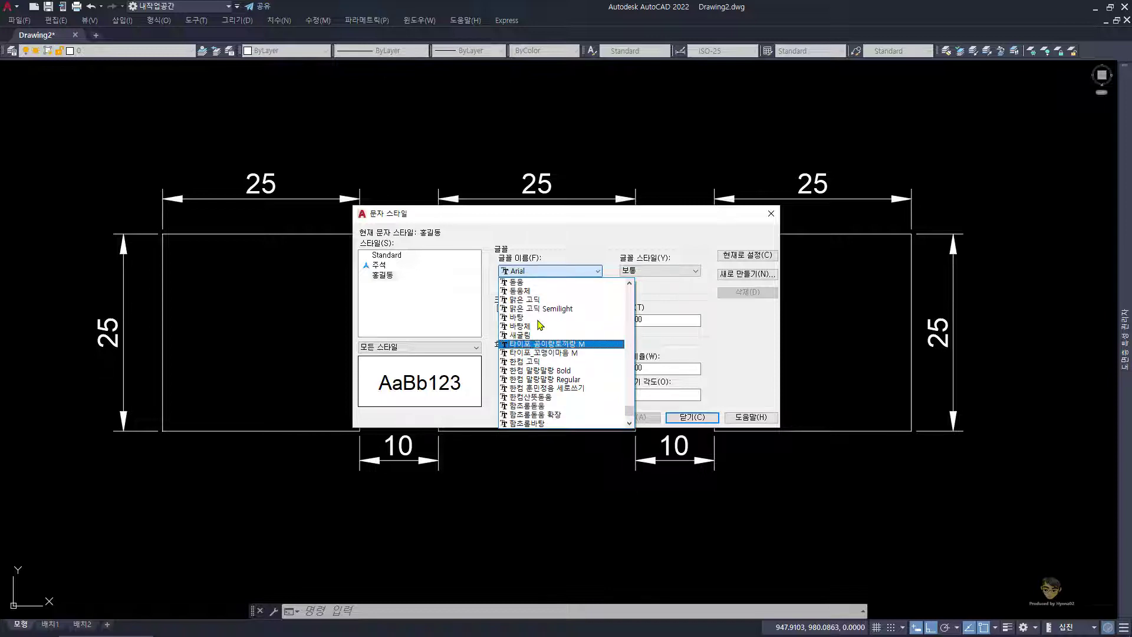
scroll(541, 318, up, 1)
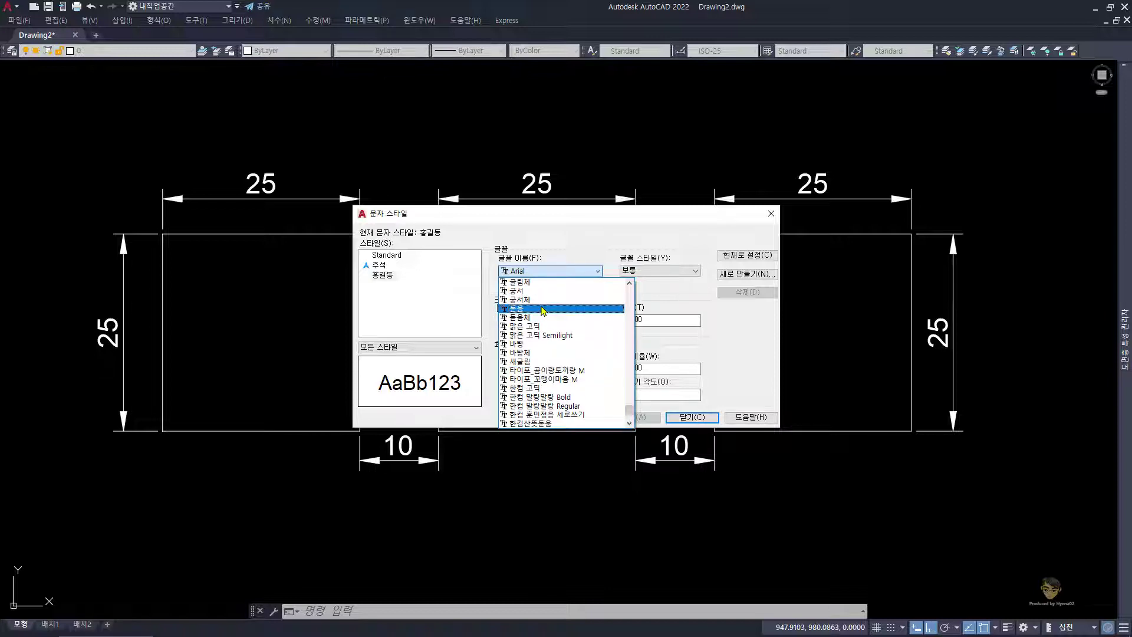
click(543, 309)
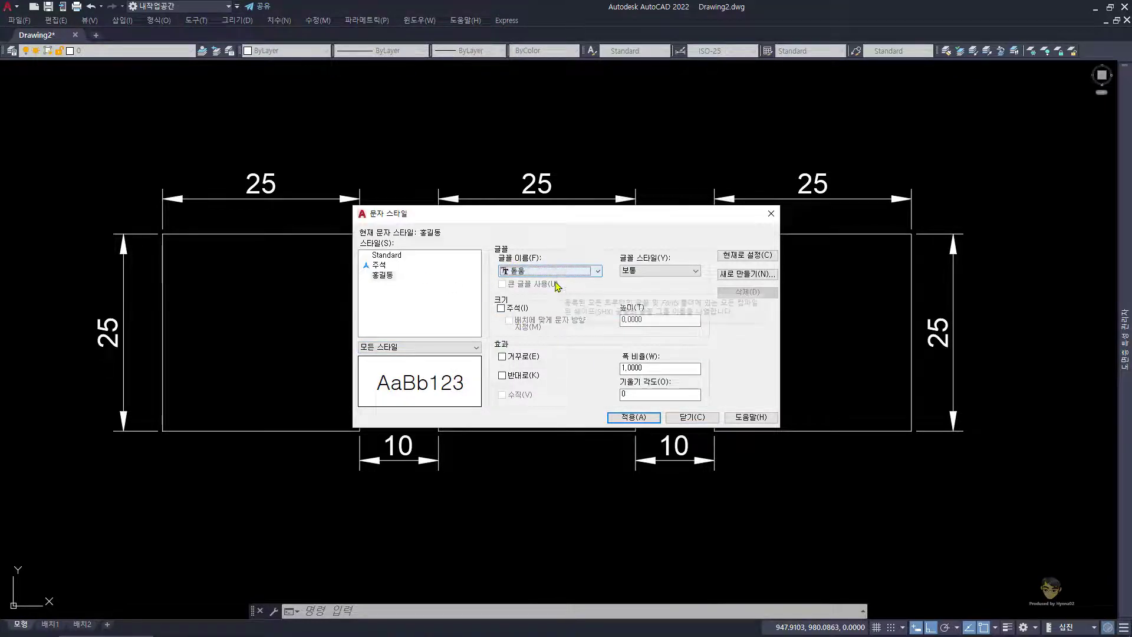
click(633, 417)
click(692, 417)
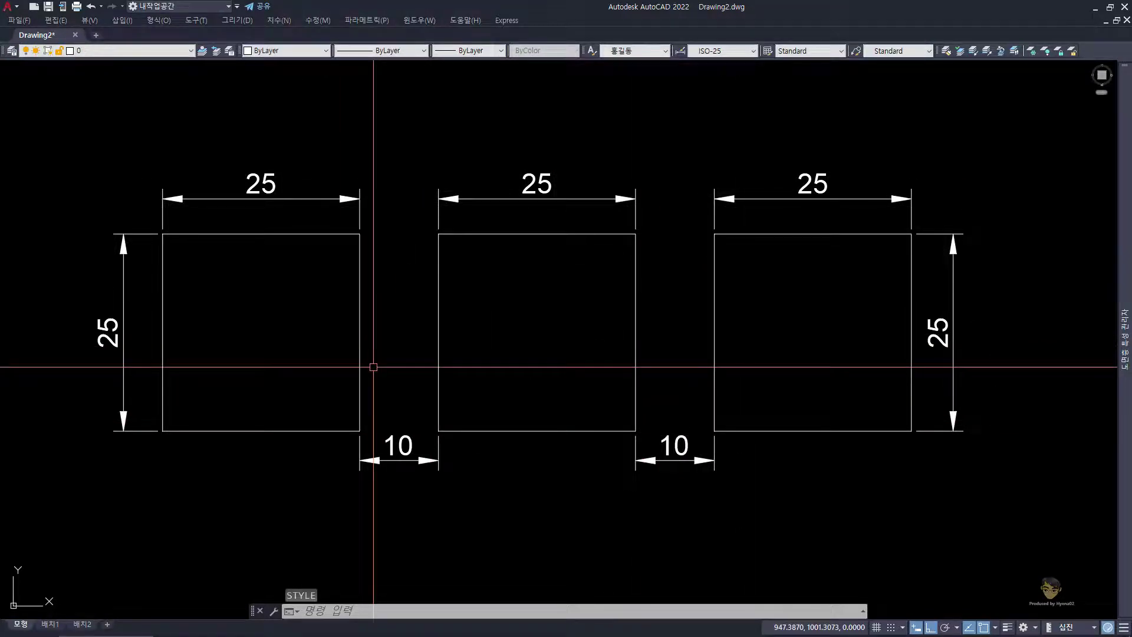
text(sst)
key(space)
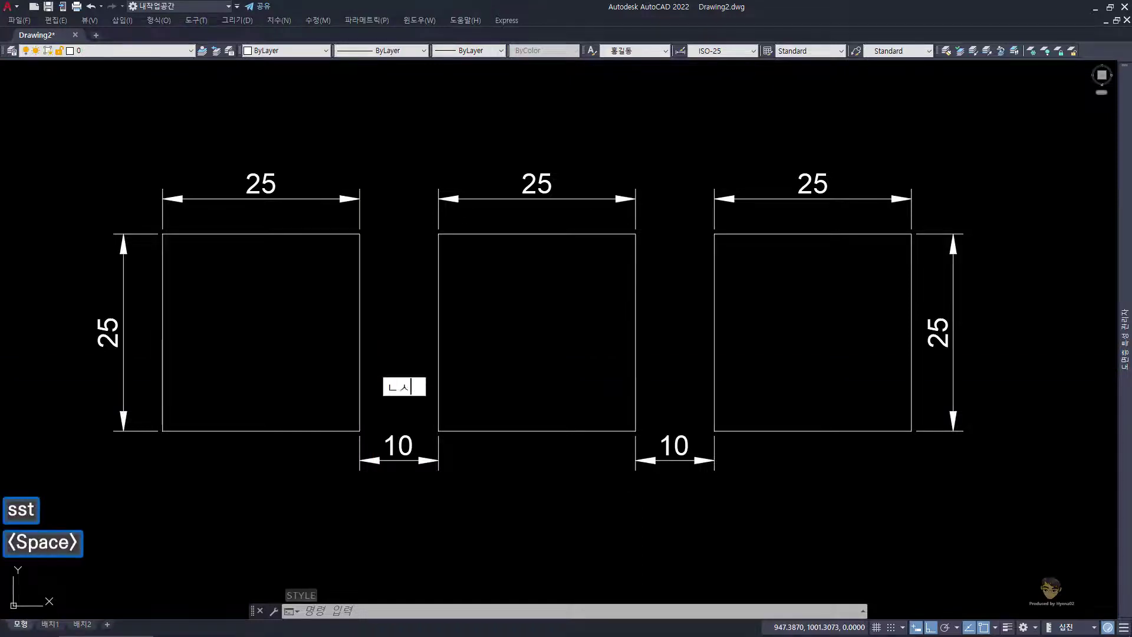
key(Escape)
key(Escape)
Delete the annotative text style 주석 and close the text style settings
key(Hangul)
text(st)
key(space)
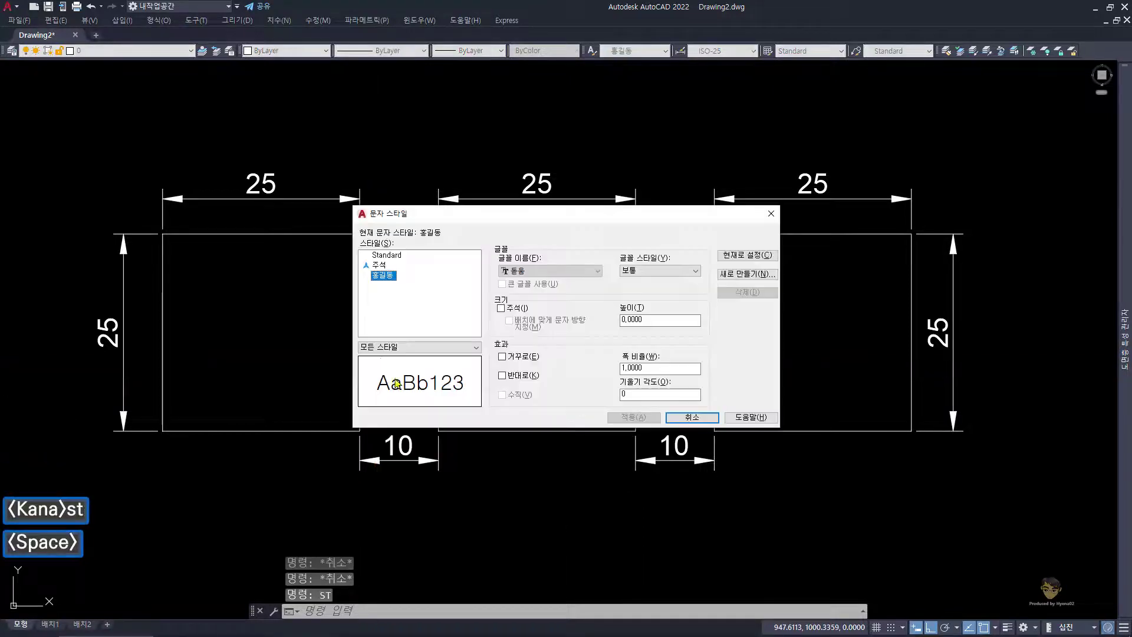
click(380, 265)
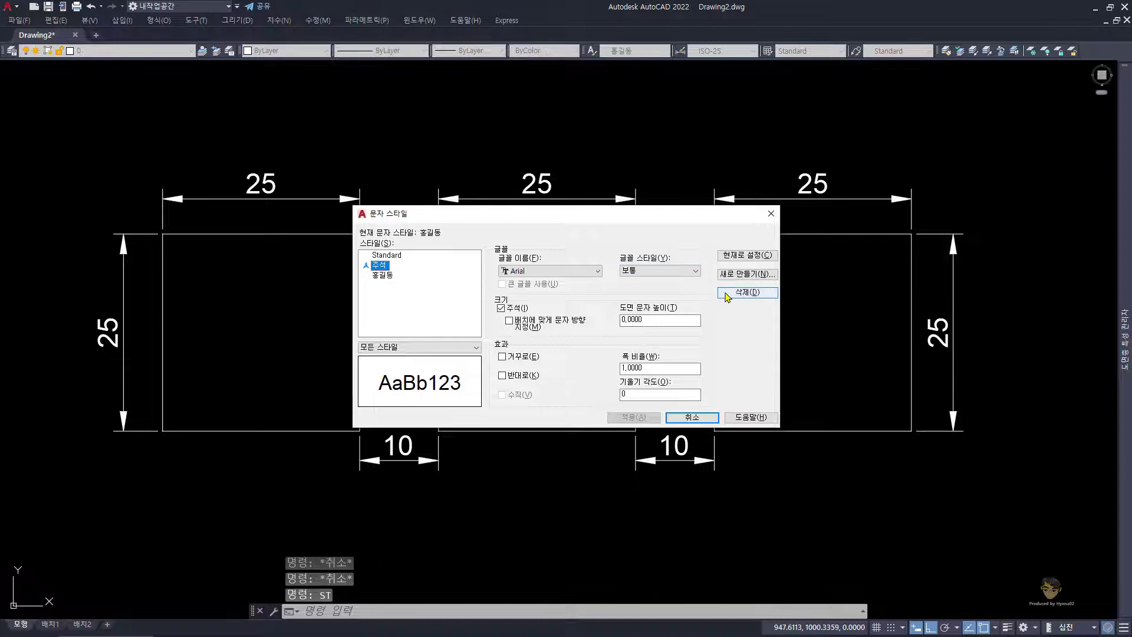
click(736, 292)
click(539, 348)
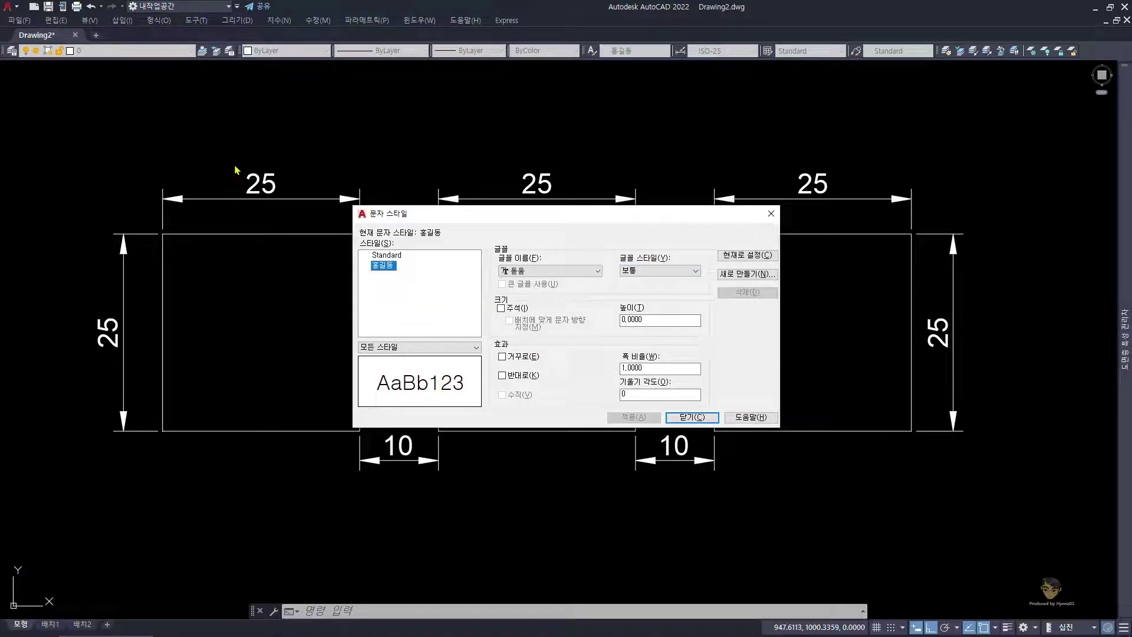
click(687, 416)
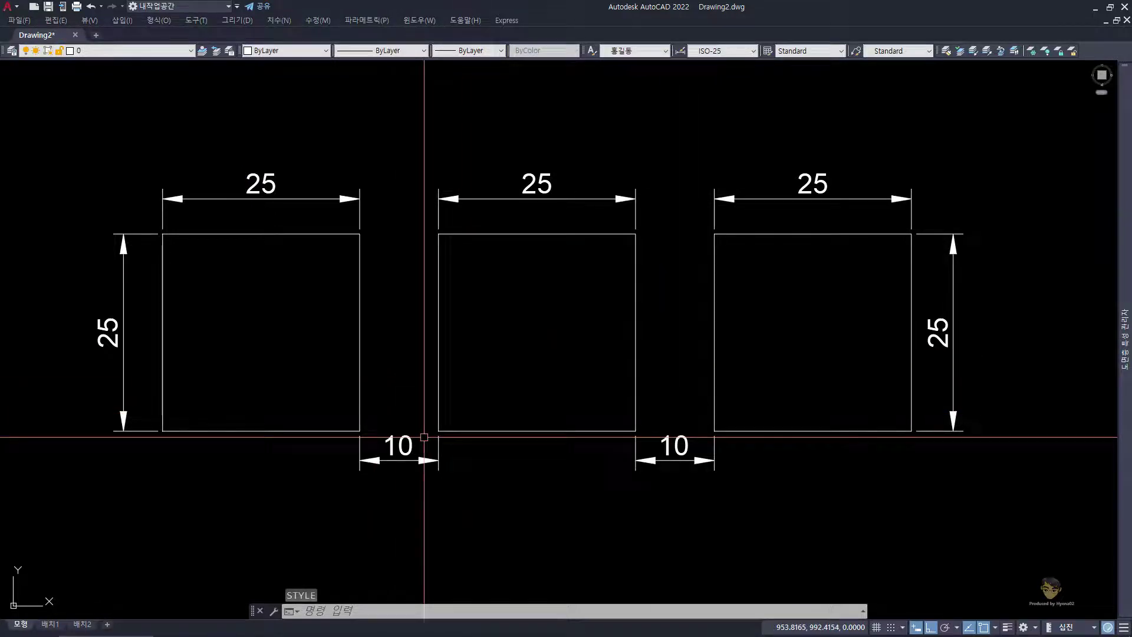
Create a new dimension style based on ISO-25, named with the sample person's name followed by "1S", and continue to its settings
text(dst)
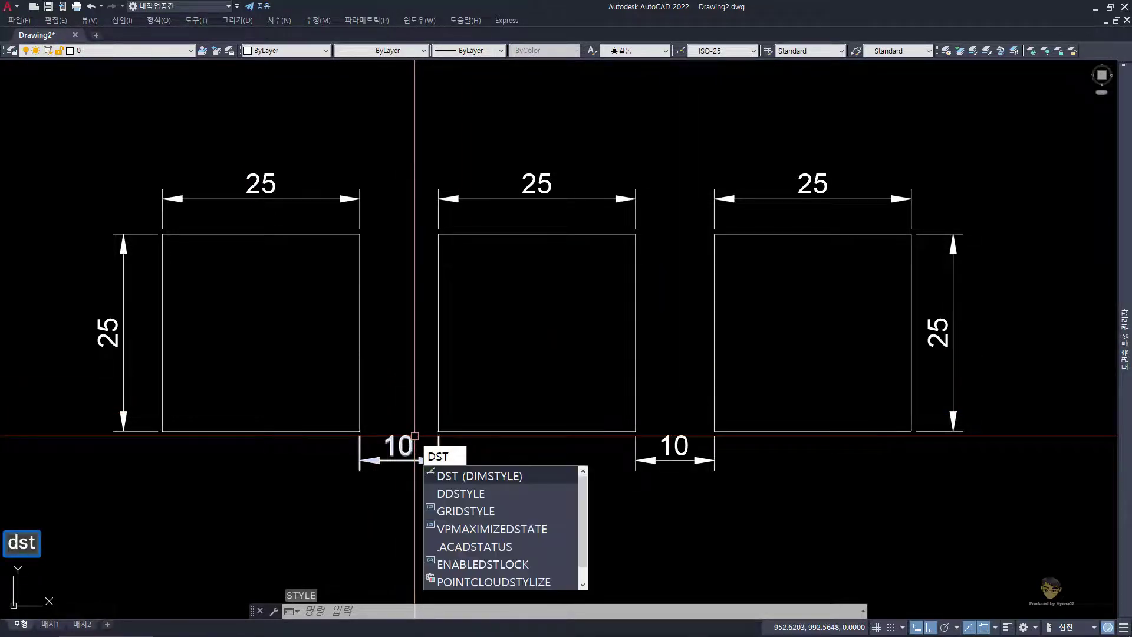
key(space)
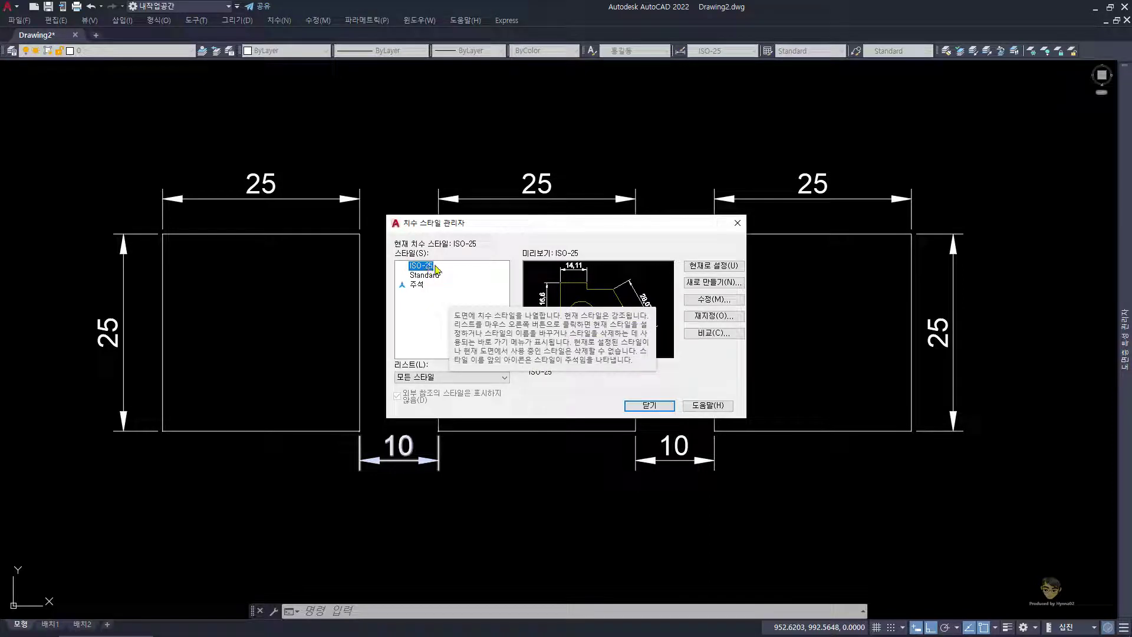
click(723, 284)
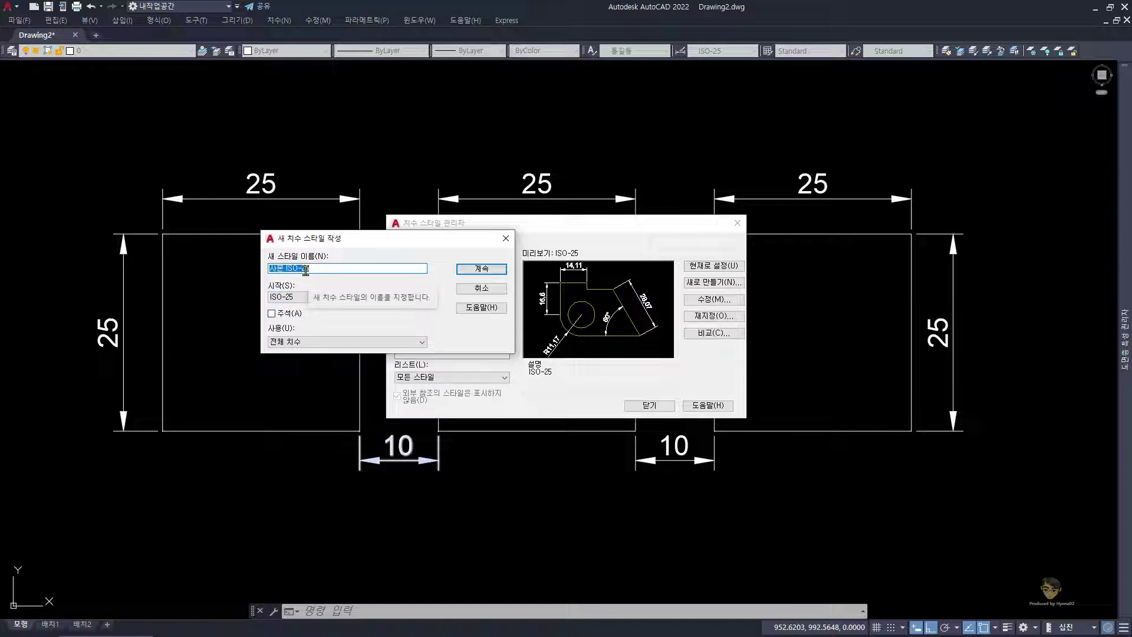
key(Hangul)
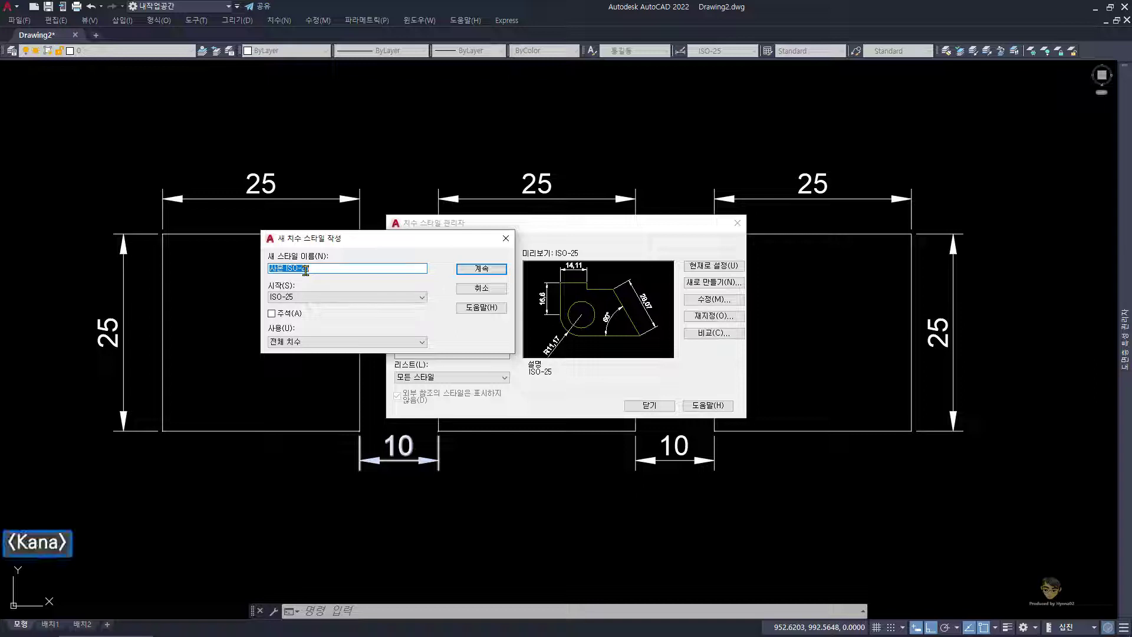
text(홍길동)
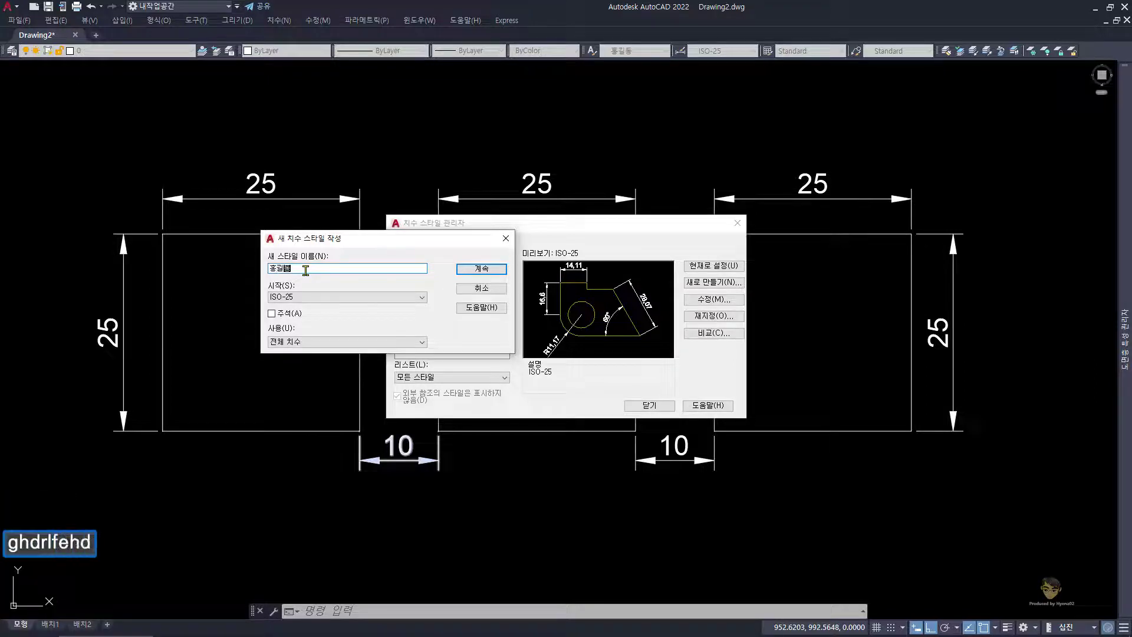
text( 1)
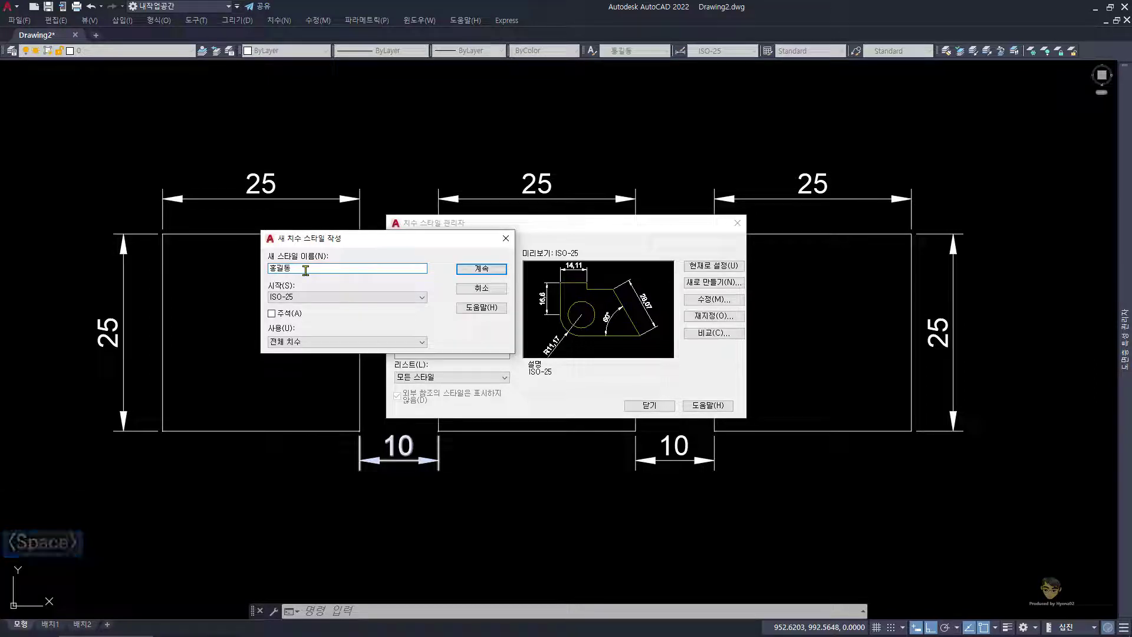
text(ㄴ)
key(BackSpace)
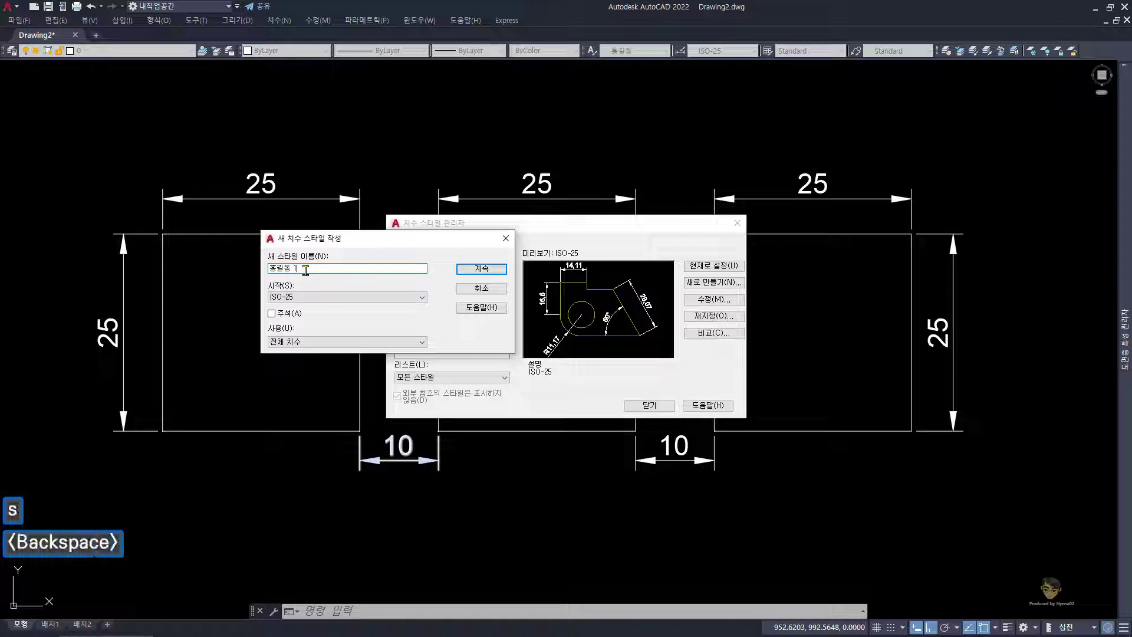
key(Hangul)
text(S)
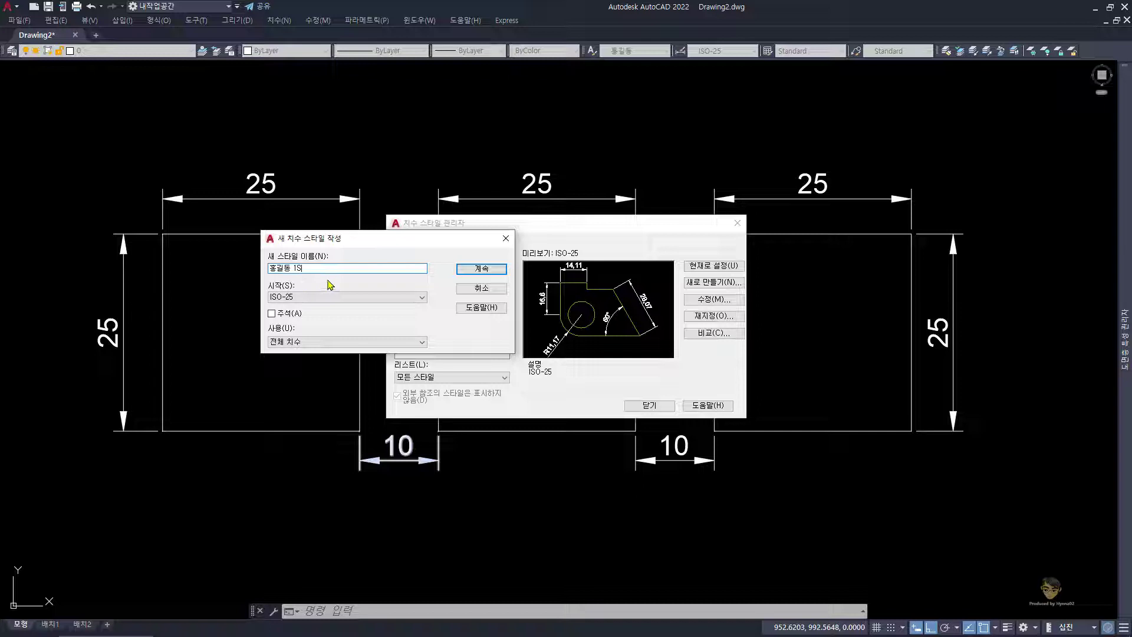
click(482, 268)
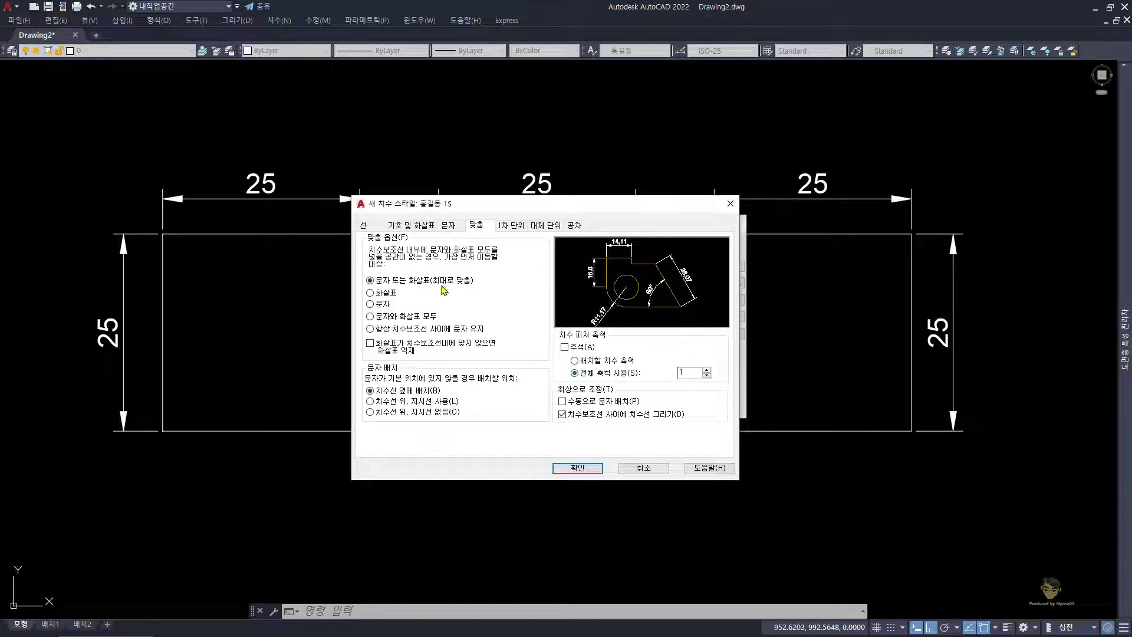
Set the new style's dimension line and extension line colours to red and its baseline spacing to 5
click(367, 227)
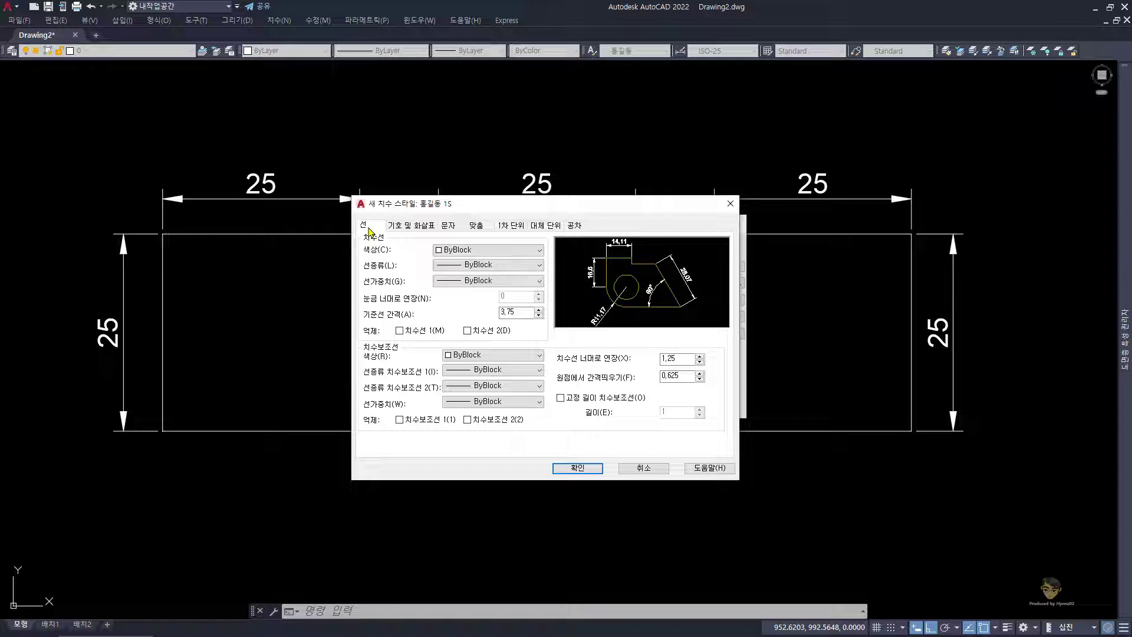
drag(509, 204, 480, 199)
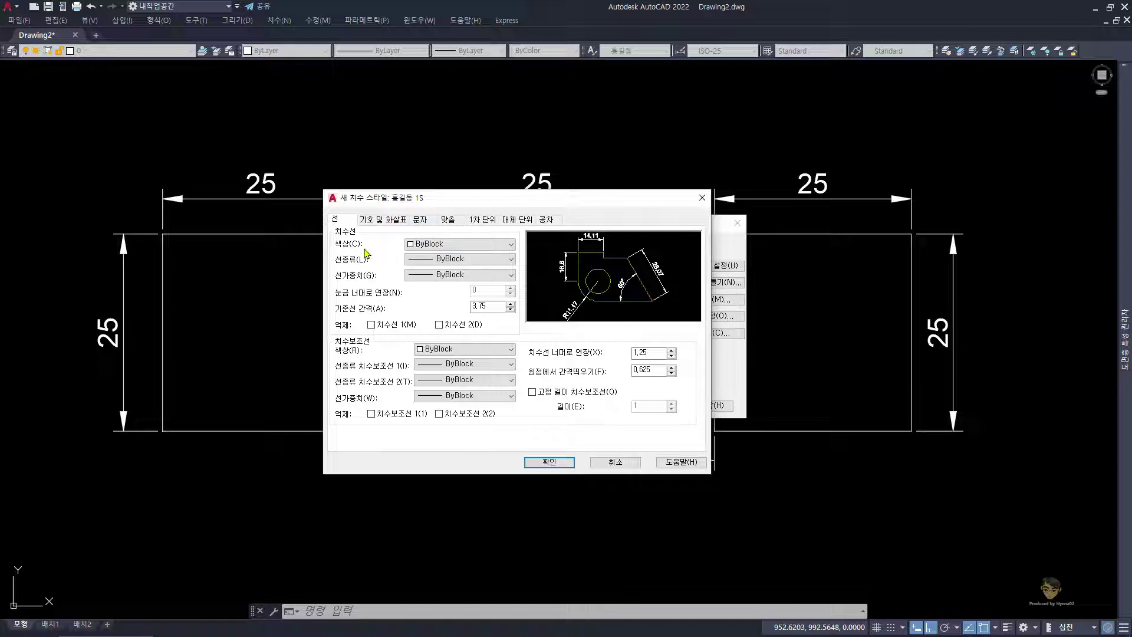
click(439, 244)
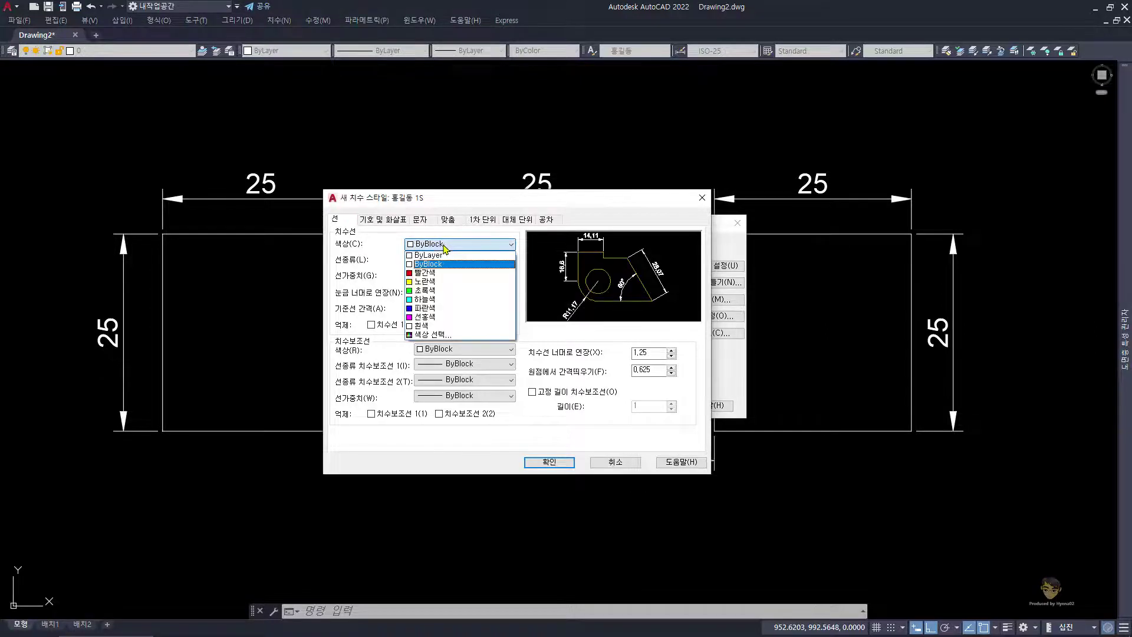
click(436, 273)
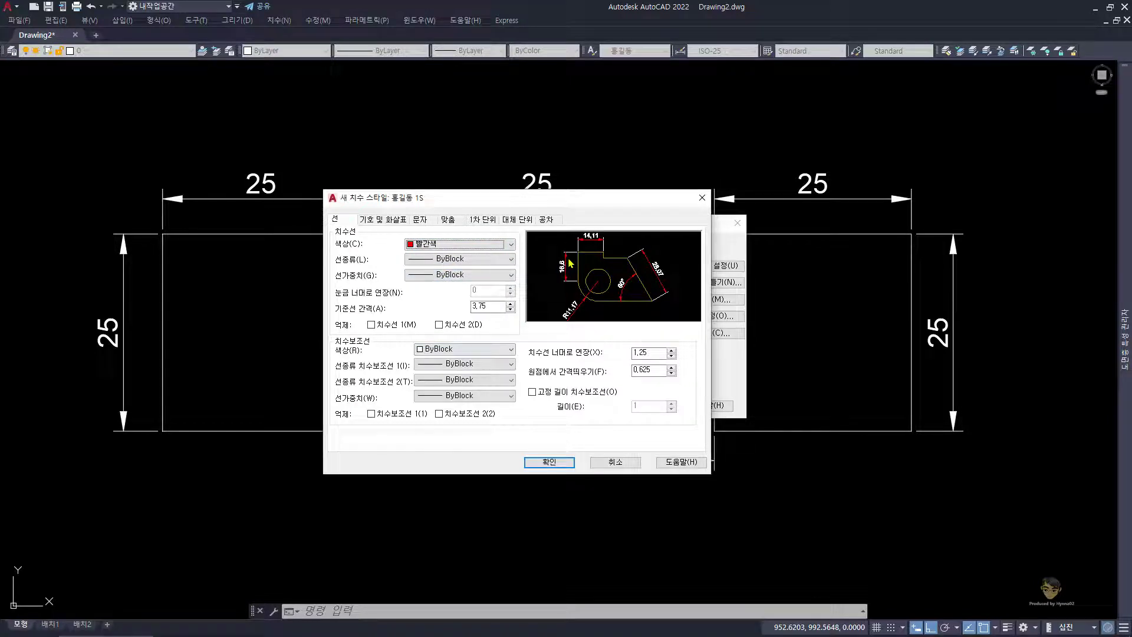
click(498, 348)
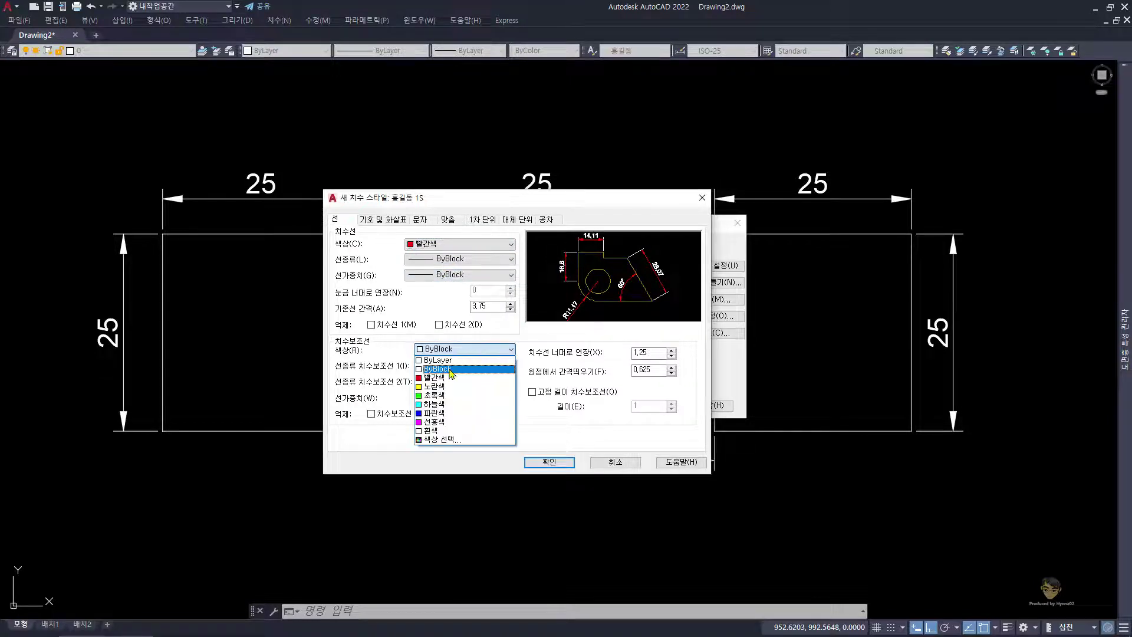
click(448, 382)
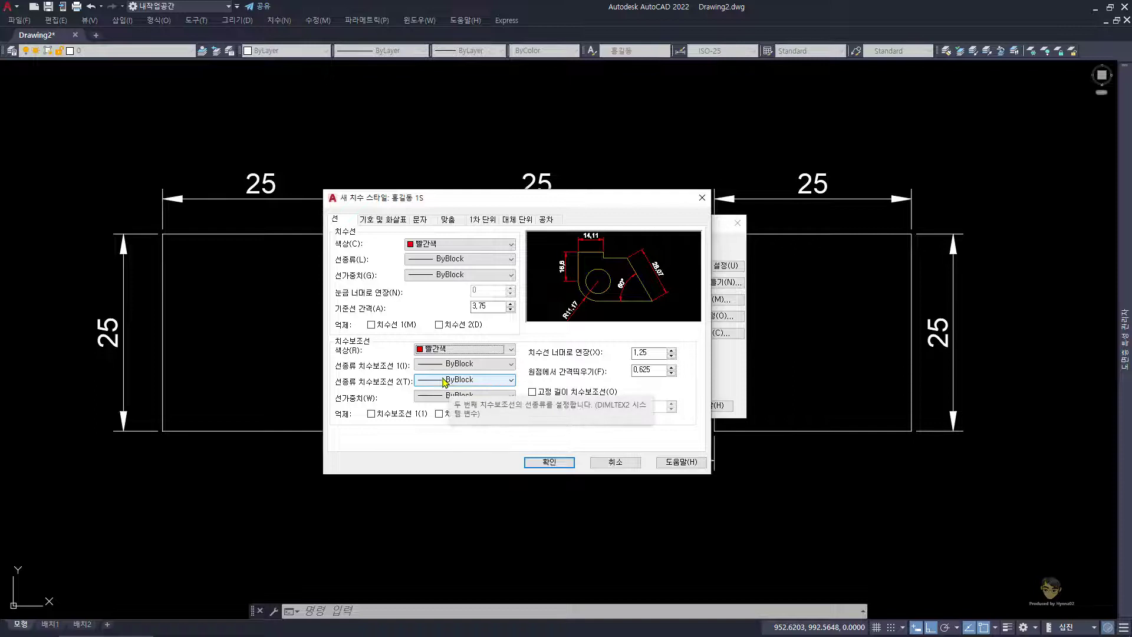
double_click(483, 306)
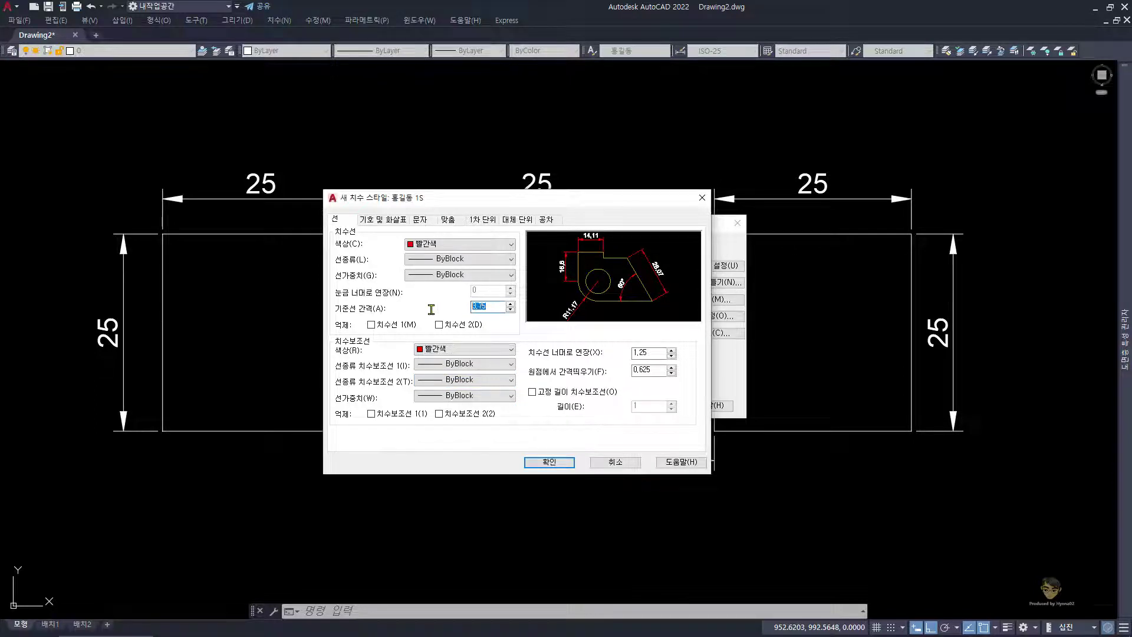
text(5)
key(ctrl+shift+1)
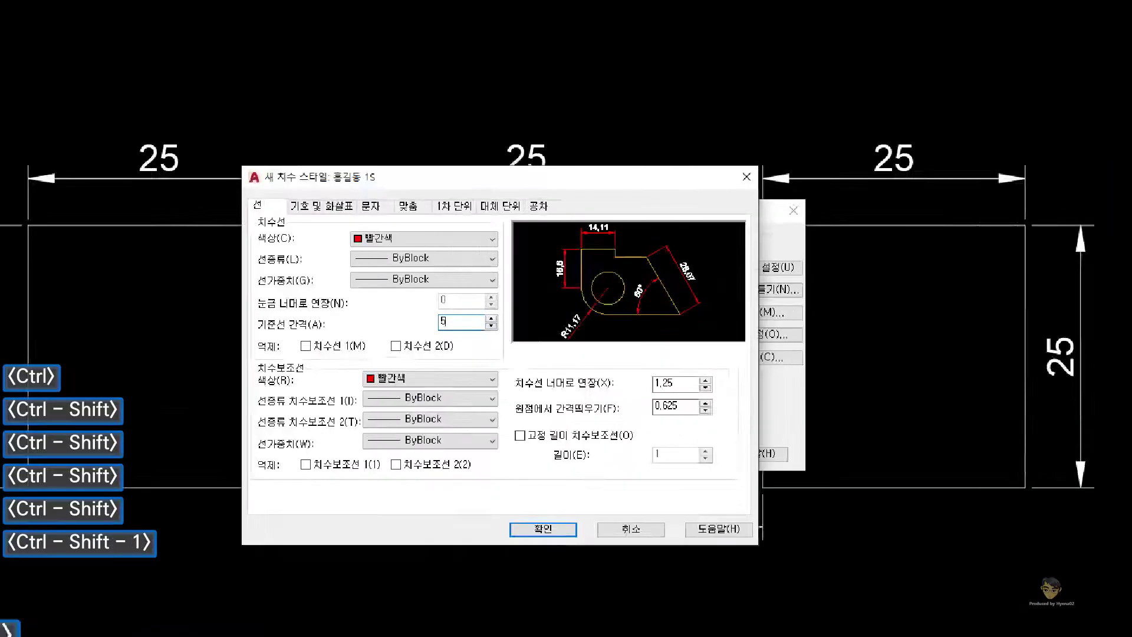
click(568, 263)
mouse_move(196, 165)
mouse_down()
mouse_move(211, 180)
mouse_move(229, 155)
mouse_up()
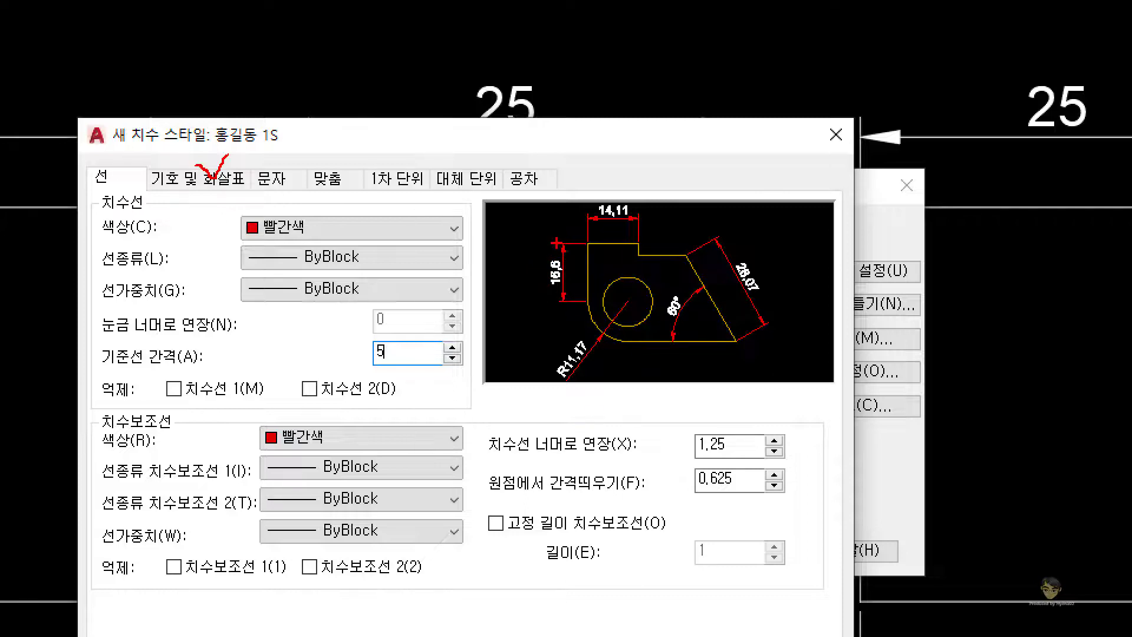
mouse_move(145, 409)
mouse_down()
mouse_move(841, 420)
mouse_move(669, 607)
mouse_move(87, 531)
mouse_move(105, 388)
mouse_move(153, 391)
mouse_up()
mouse_move(635, 403)
mouse_down()
mouse_move(666, 445)
mouse_move(678, 407)
mouse_up()
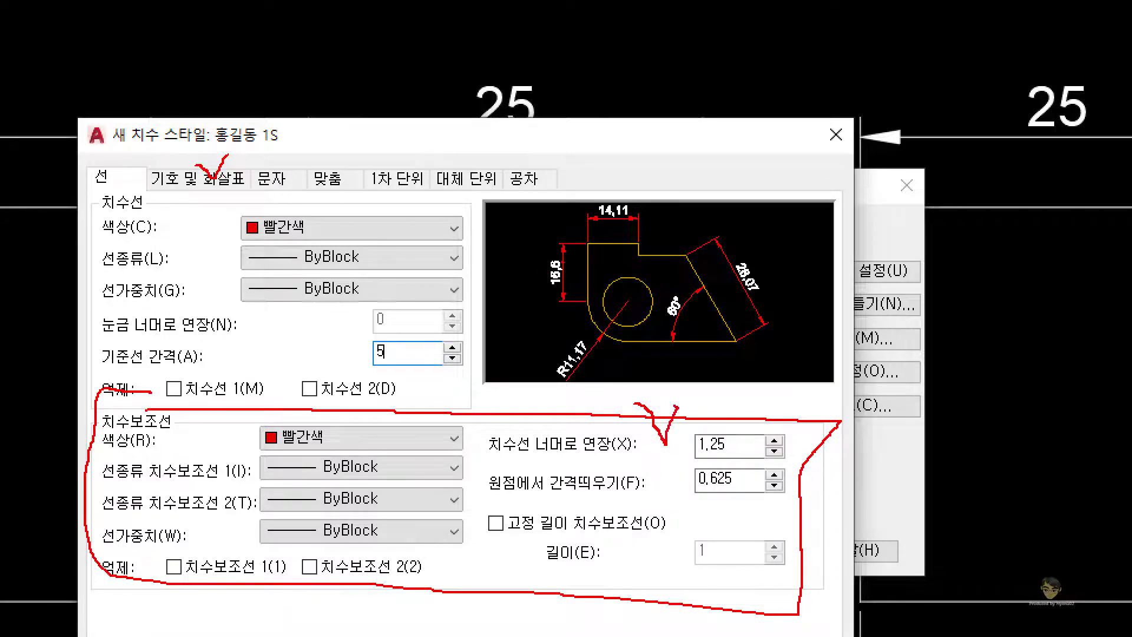
mouse_move(560, 259)
mouse_down()
mouse_move(563, 228)
mouse_move(564, 262)
mouse_move(557, 253)
mouse_up()
drag(570, 259, 568, 252)
key(Escape)
Set the extension beyond the dimension lines to 0 and the extension lines' offset from origin to 1
double_click(646, 353)
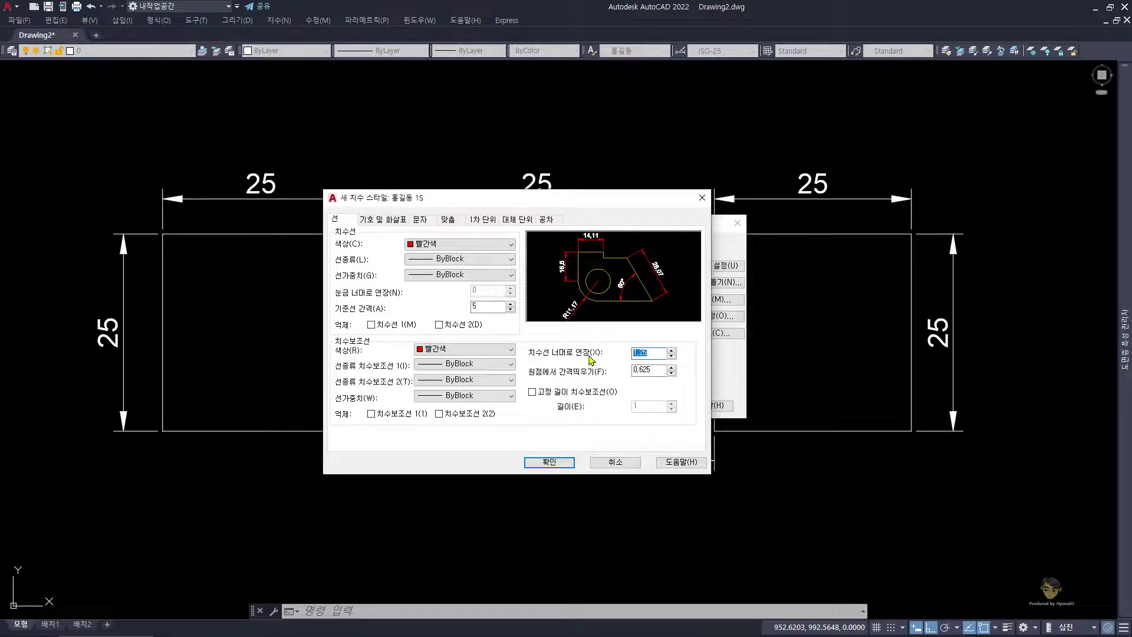
text(0)
double_click(643, 371)
text(1)
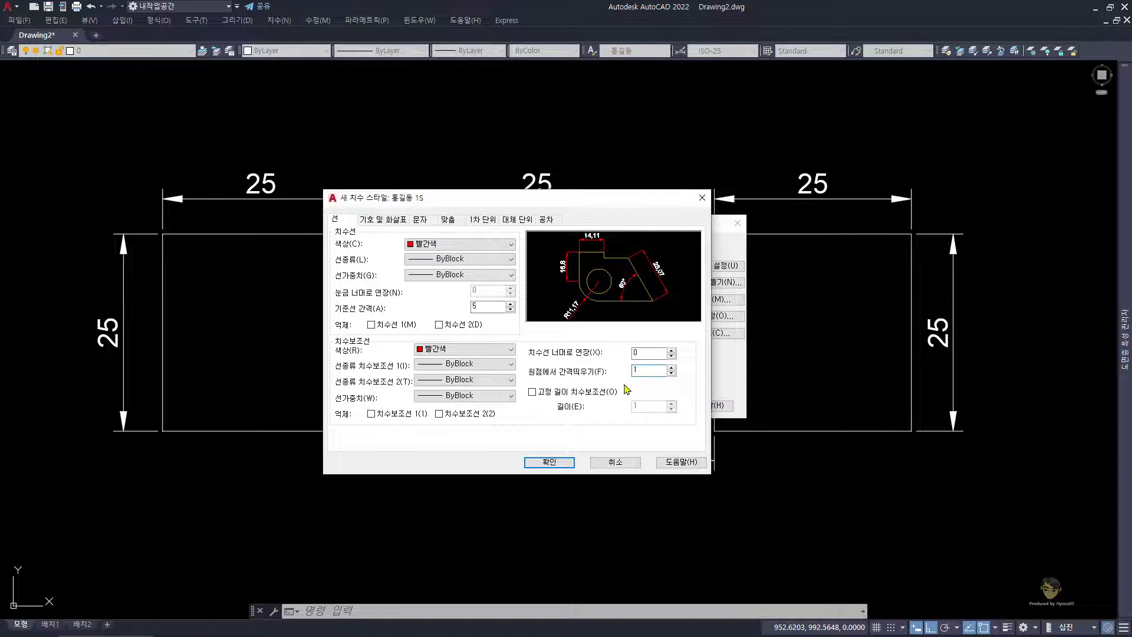
click(450, 222)
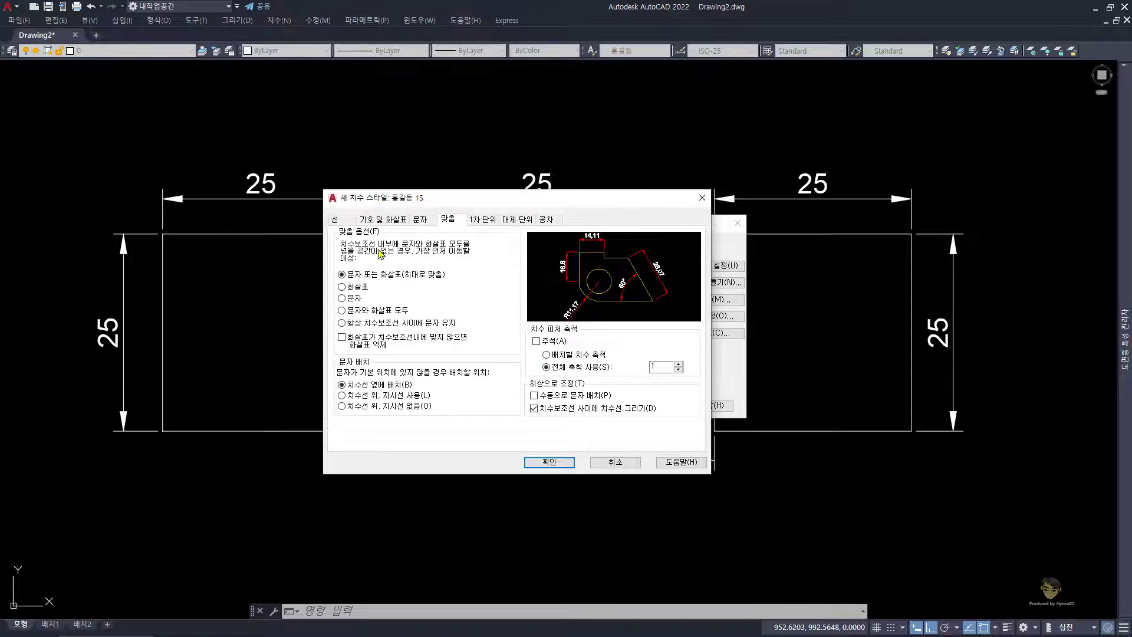
click(345, 223)
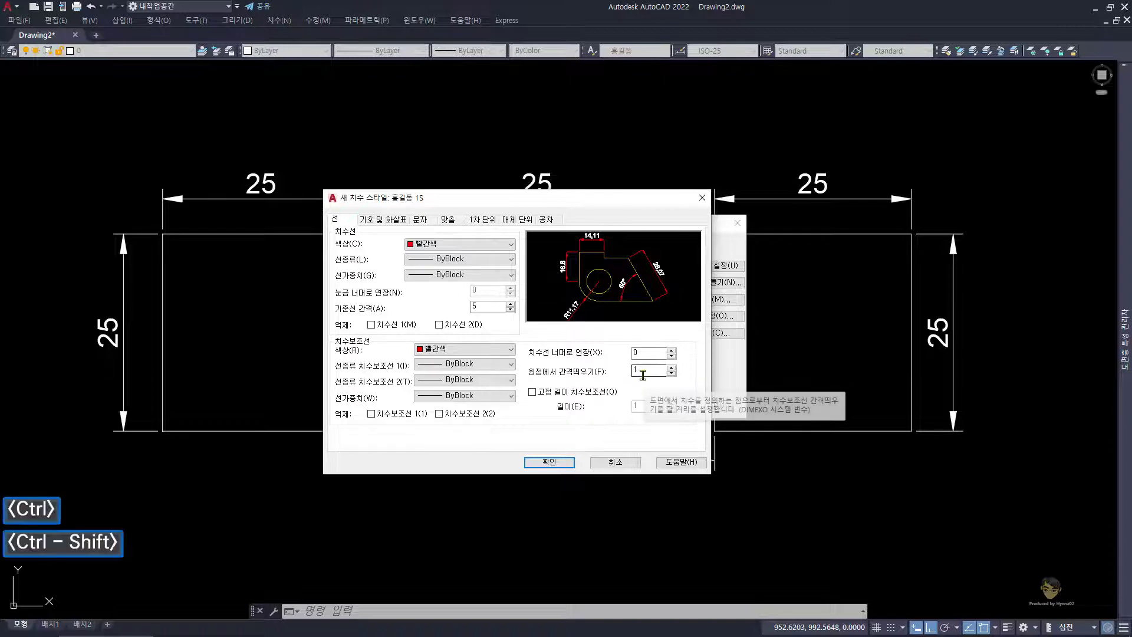
key(ctrl+shift+1)
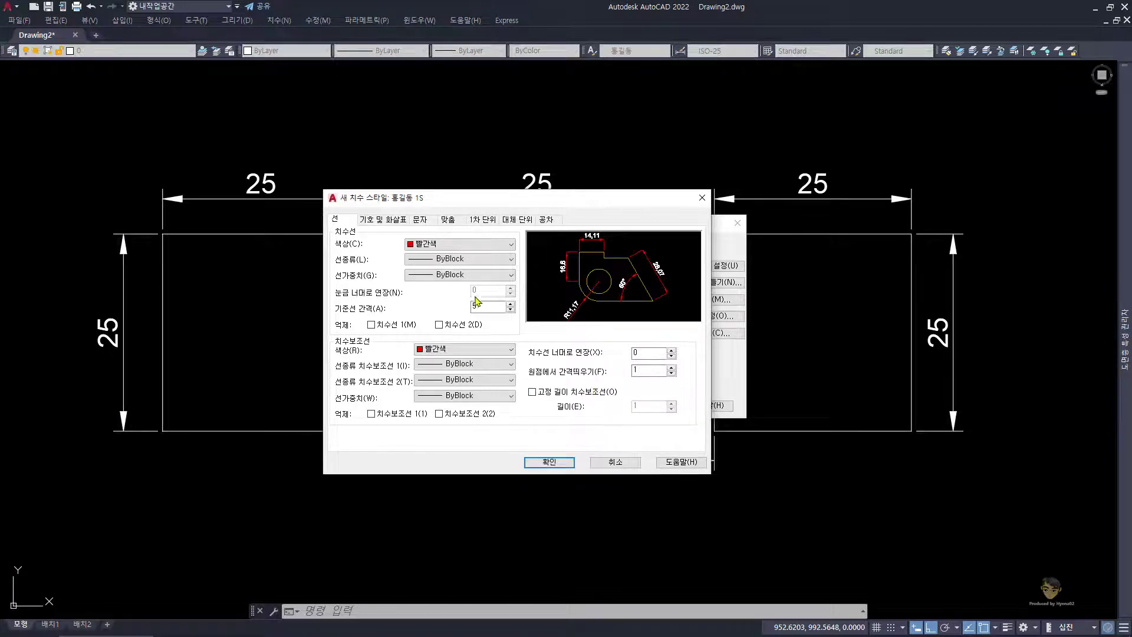
Set the first, second and leader arrowheads of the new dimension style to 점 (dot)
click(383, 221)
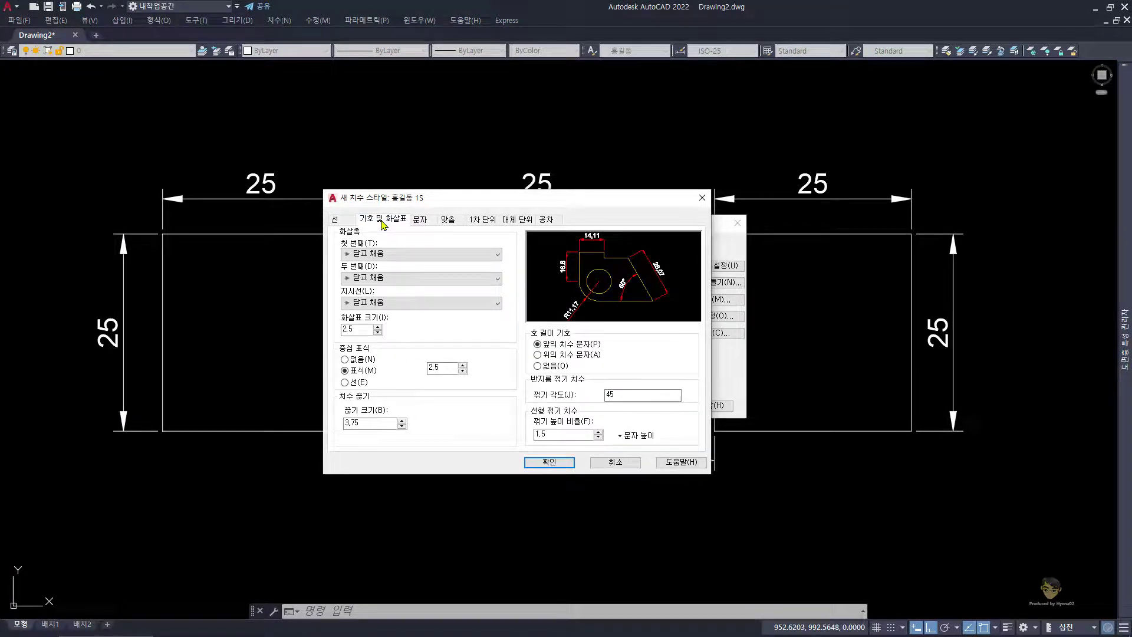
click(427, 258)
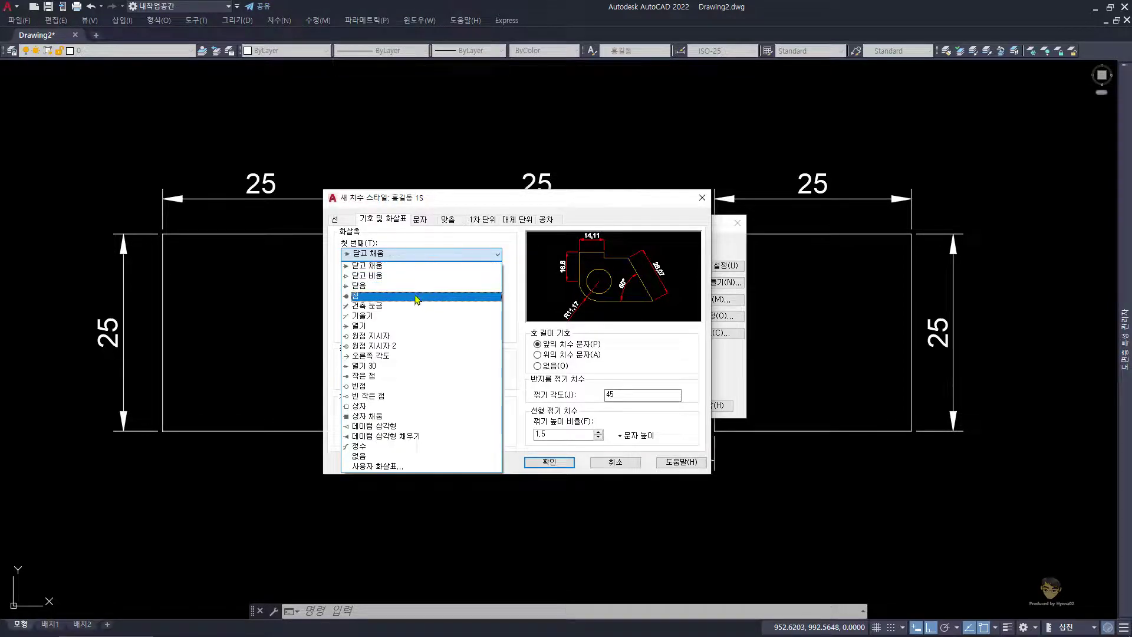
click(418, 296)
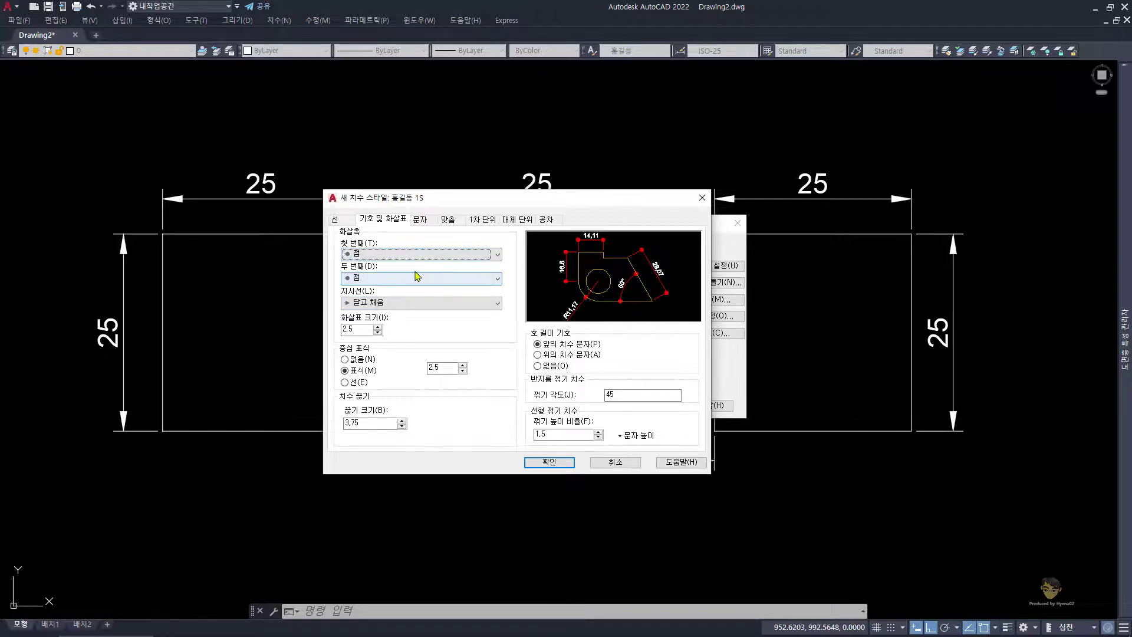
click(445, 260)
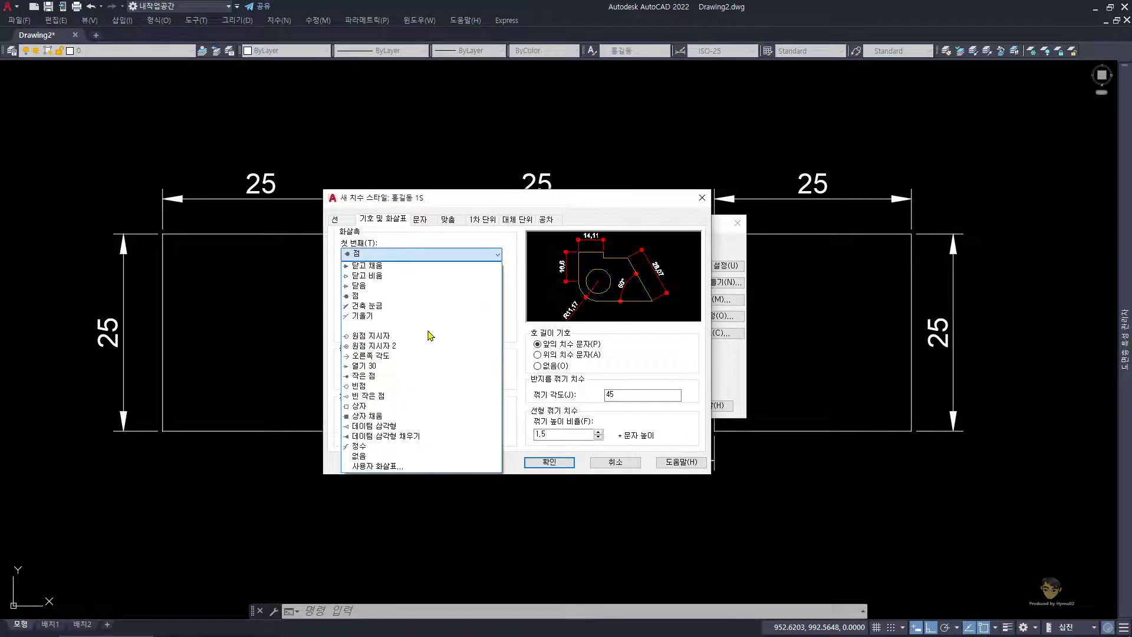
click(384, 222)
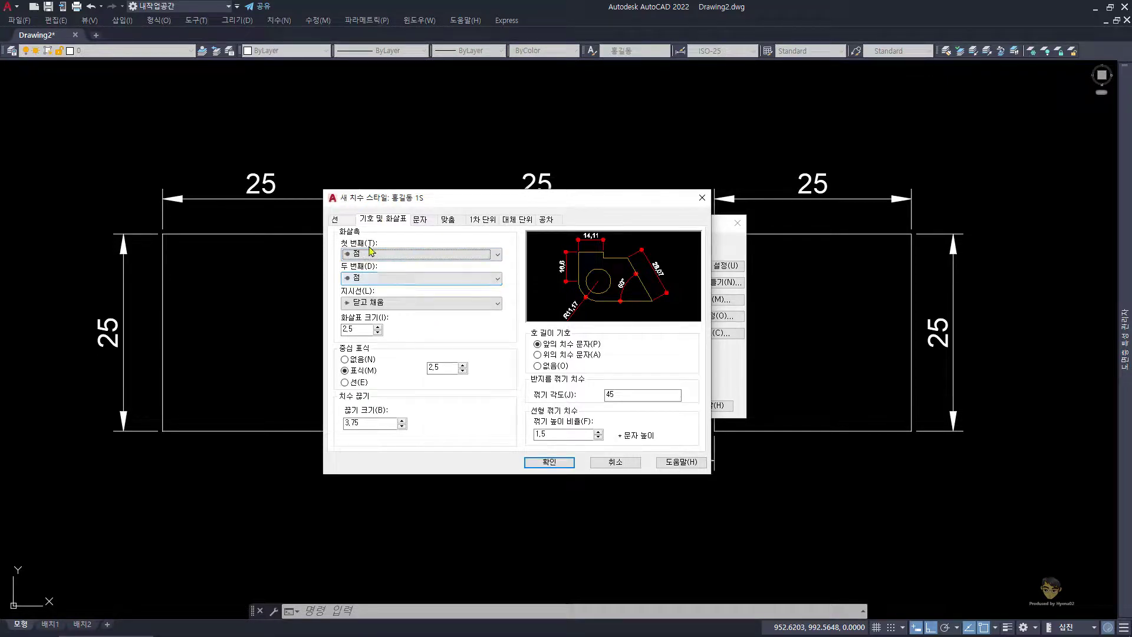
click(415, 305)
click(382, 346)
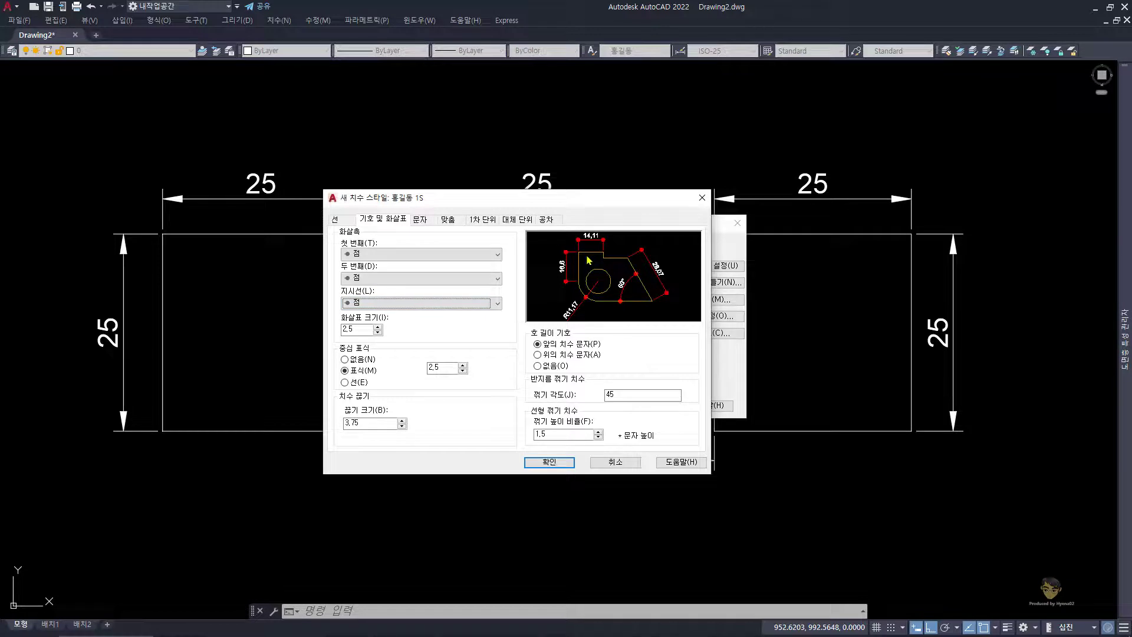
key(ctrl+shift+1)
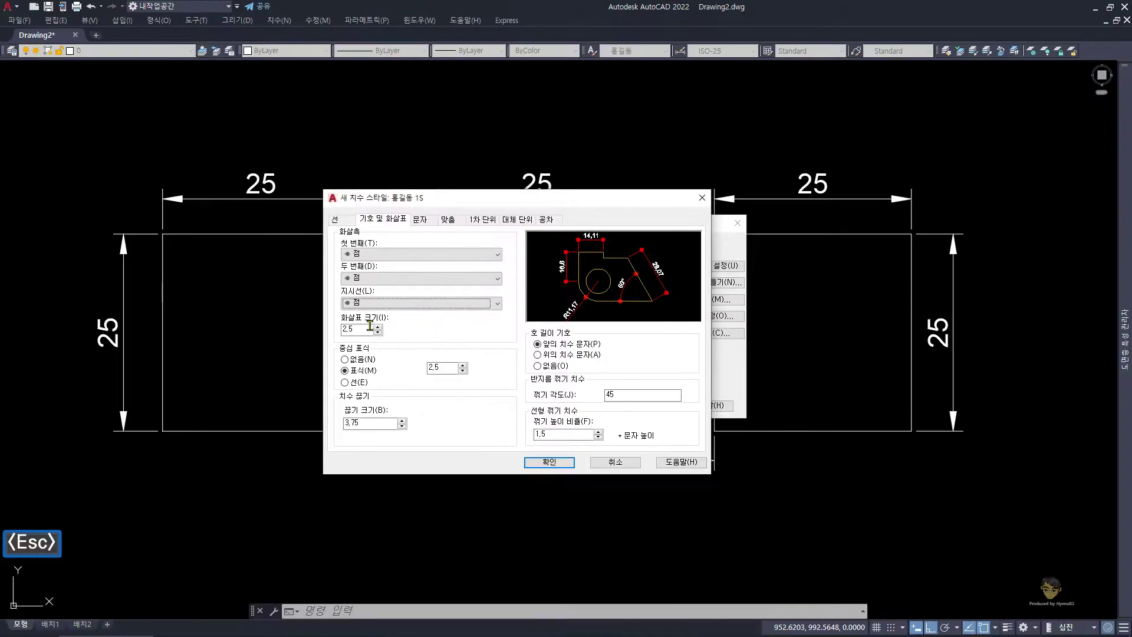
Set the arrow size to 1.2 and the centre mark size to 1
double_click(153, 414)
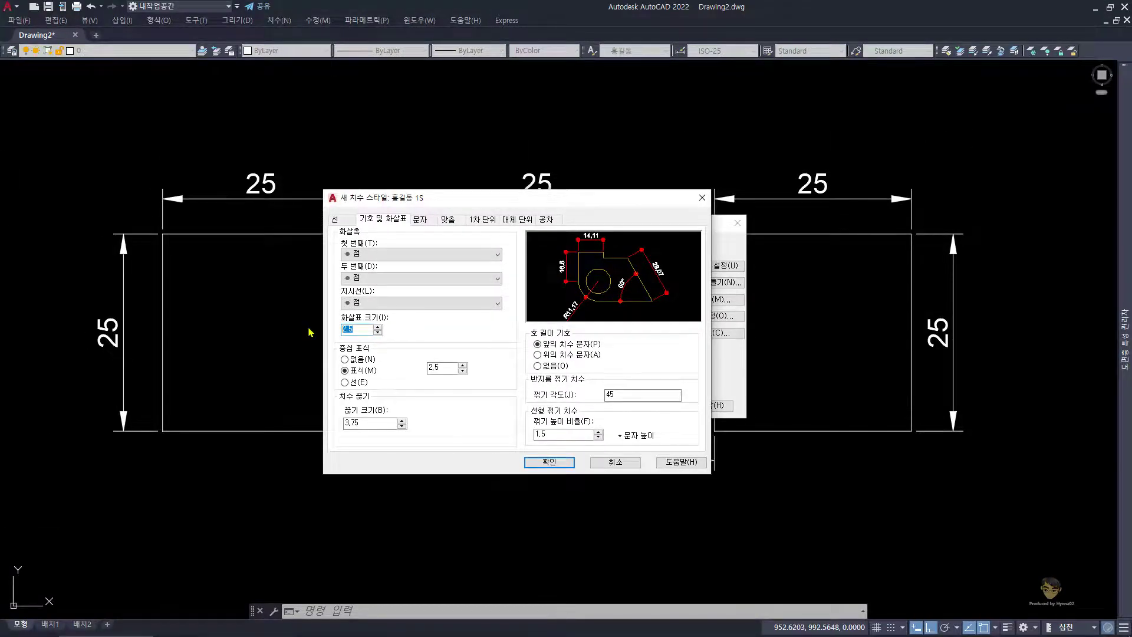
text(1.2)
double_click(443, 366)
text(1)
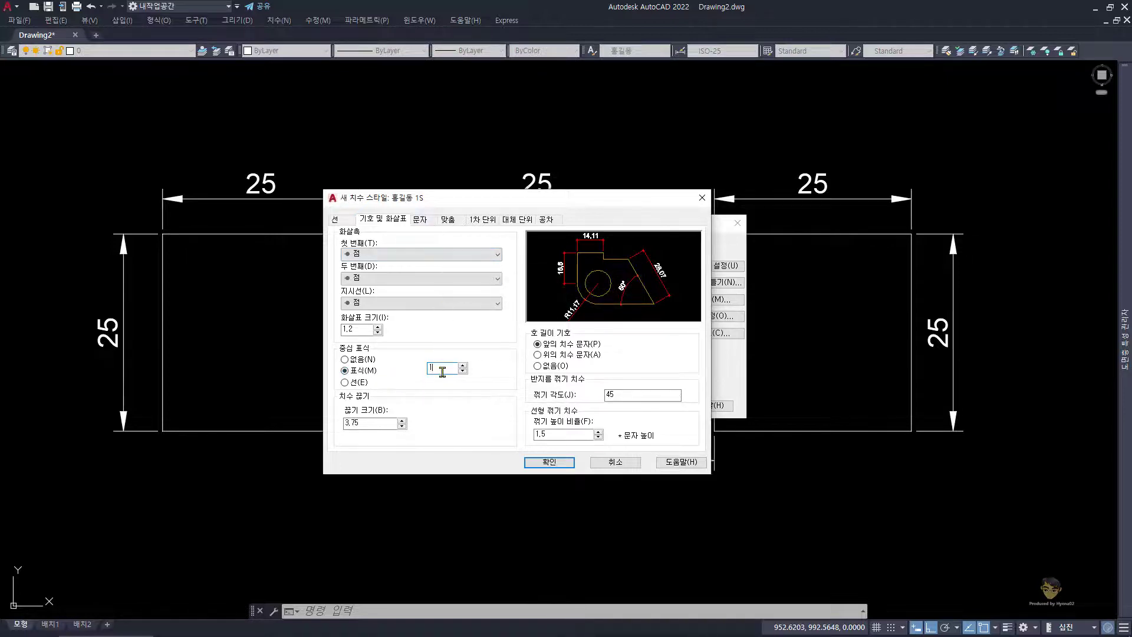
Assign the custom text style bearing the sample person's name to the dimension text and set the text colour to green
click(425, 227)
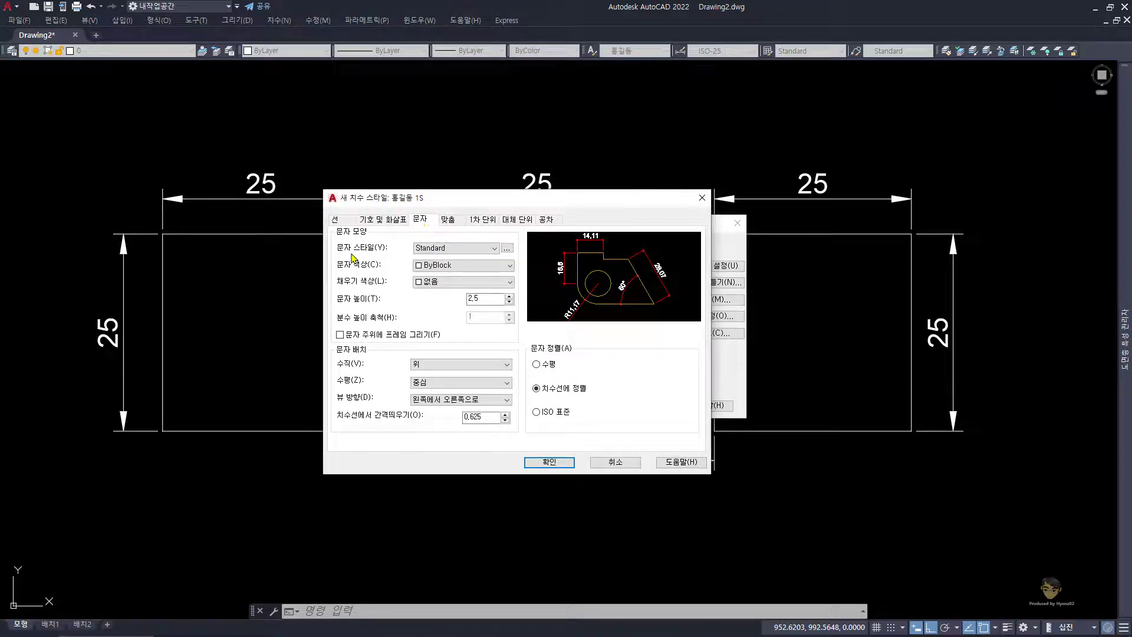
click(488, 253)
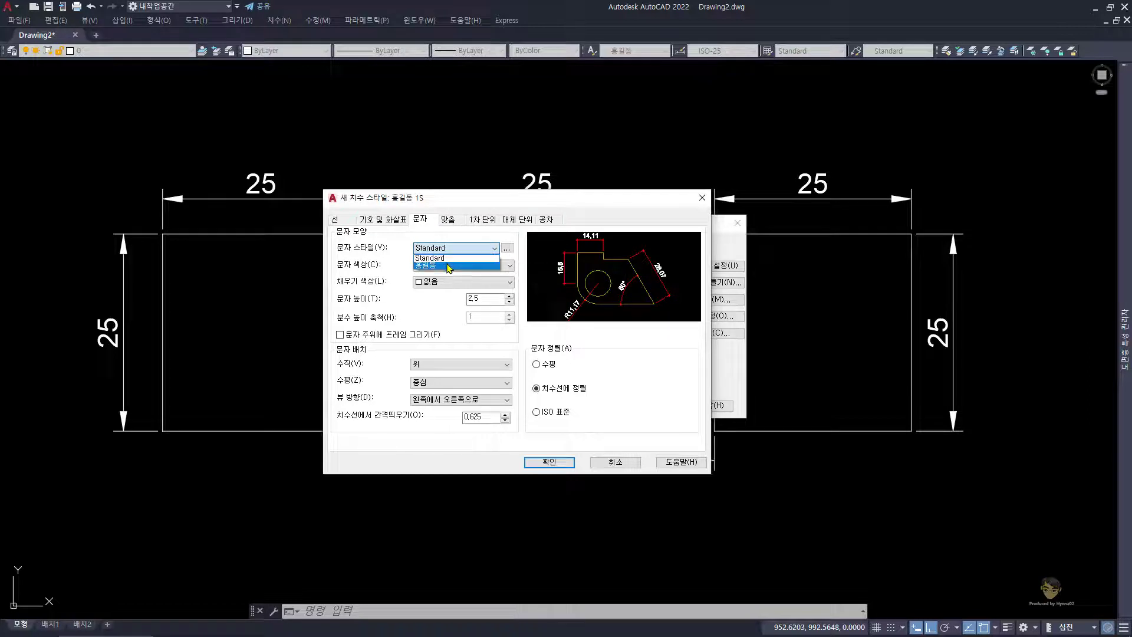
click(449, 266)
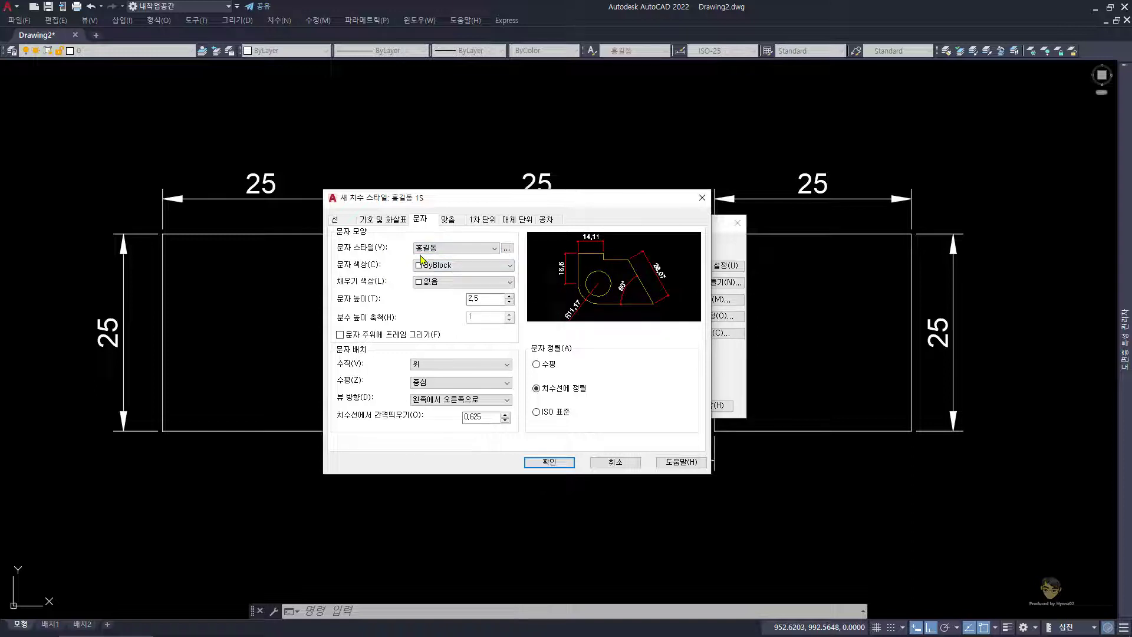
click(456, 268)
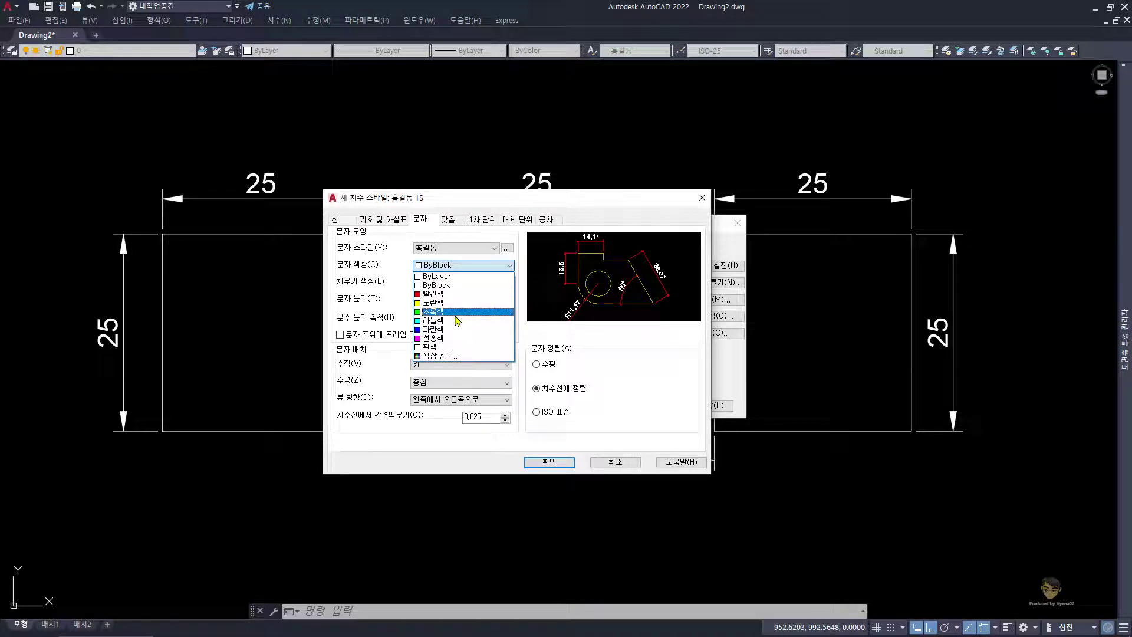
click(460, 313)
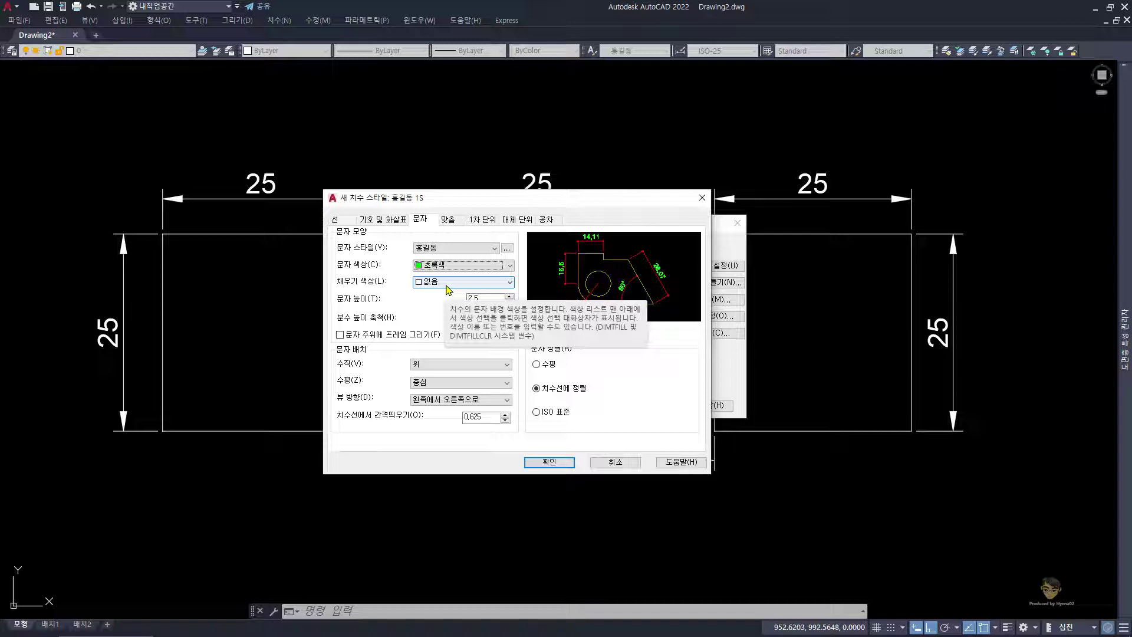
Try a yellow fill colour behind the dimension text and return the fill to 없음 (none)
click(441, 283)
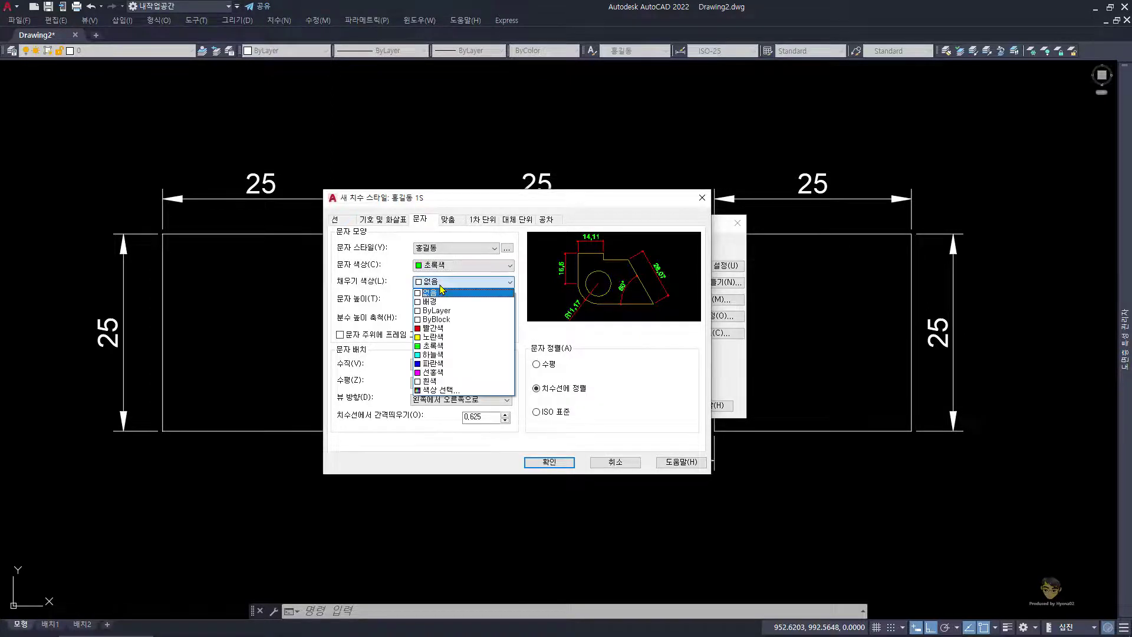
click(442, 337)
click(500, 283)
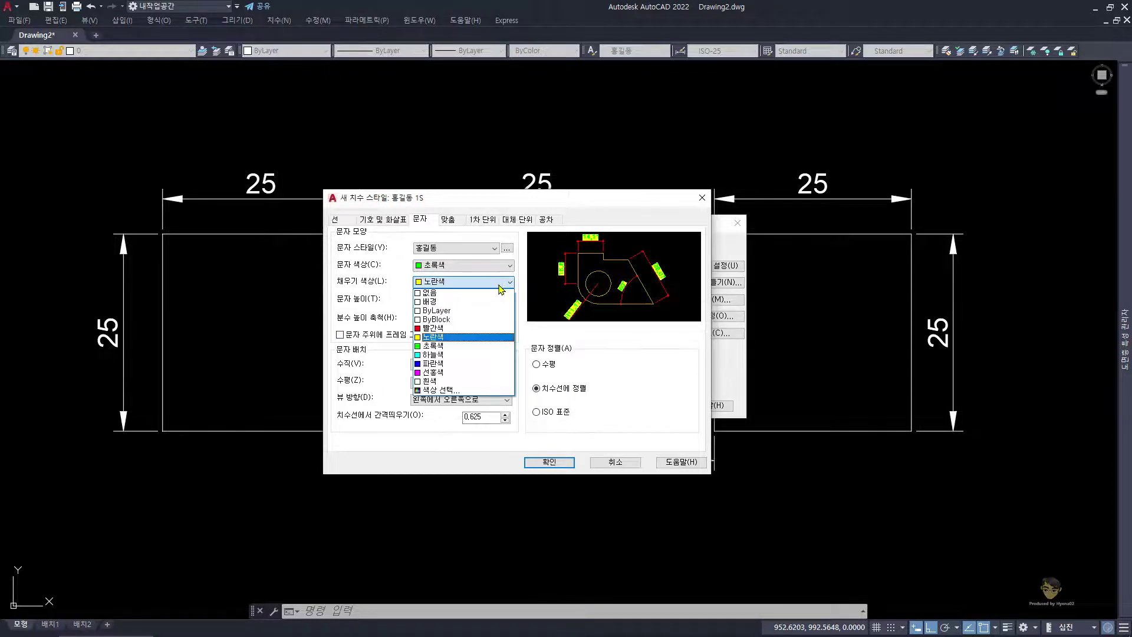
click(447, 293)
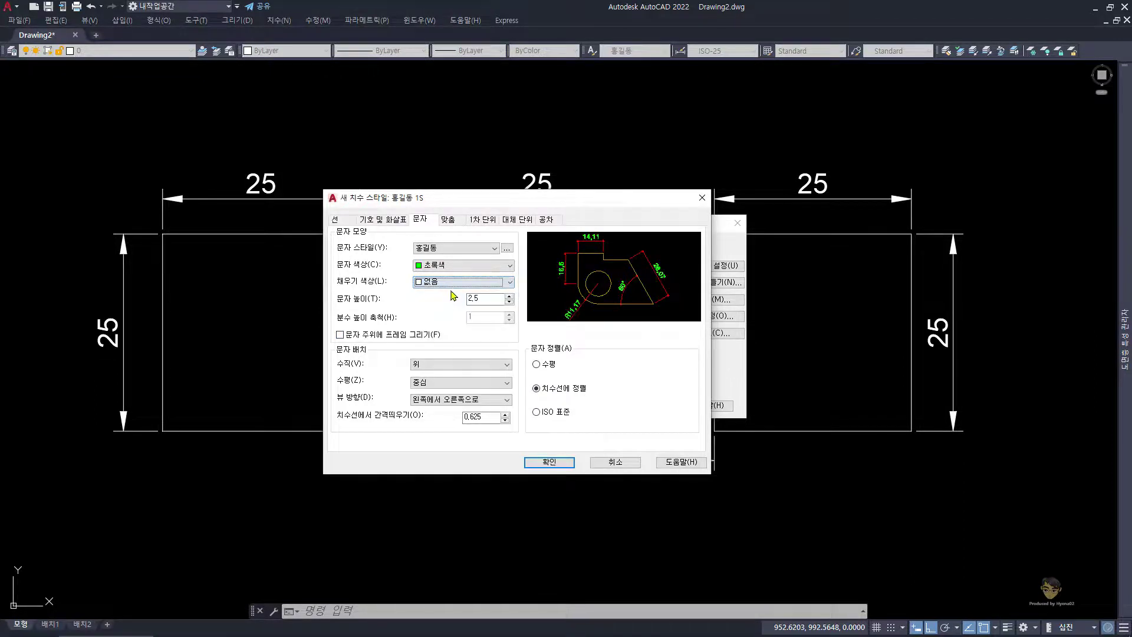
Set the dimension text height to 3
double_click(493, 301)
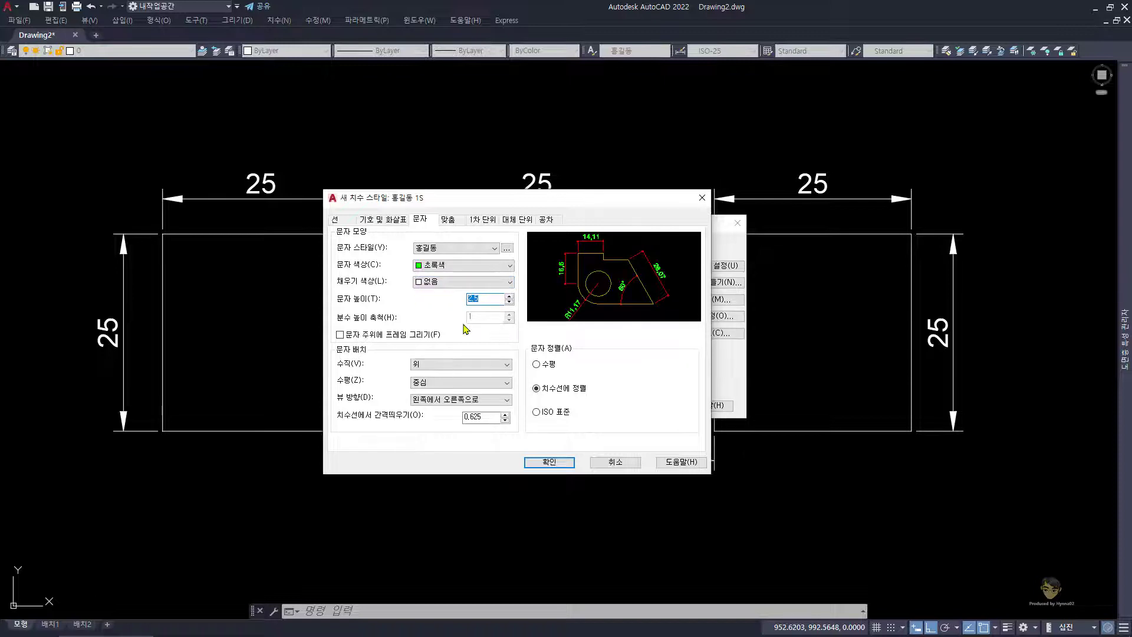
text(3)
Compare ISO standard text alignment with alignment to the dimension line, ending on alignment with the dimension line
click(550, 414)
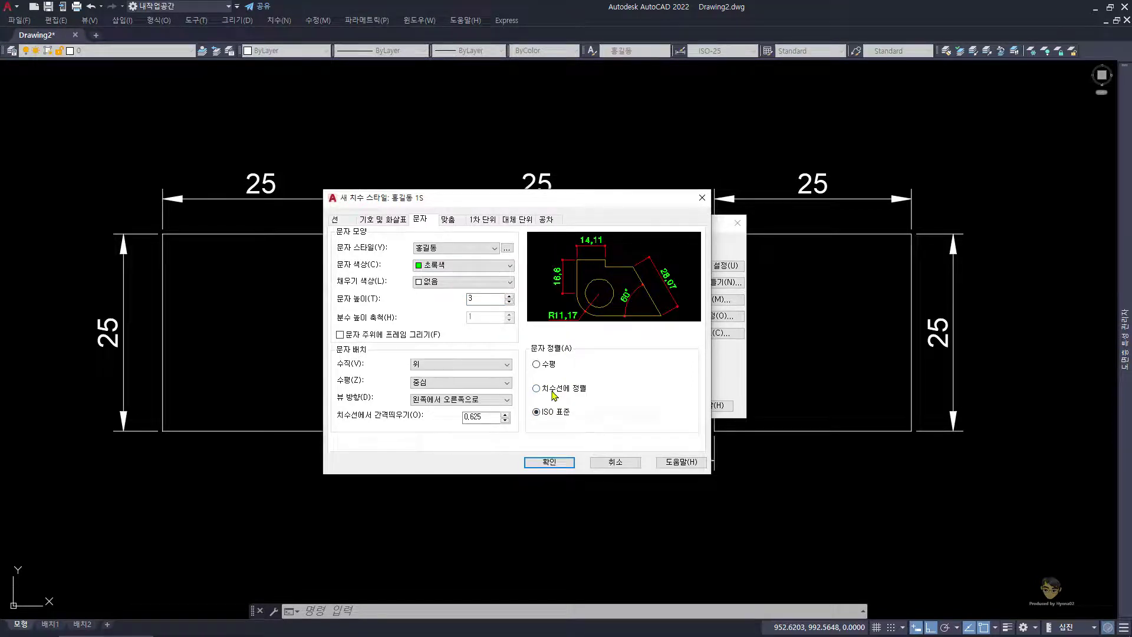
click(554, 391)
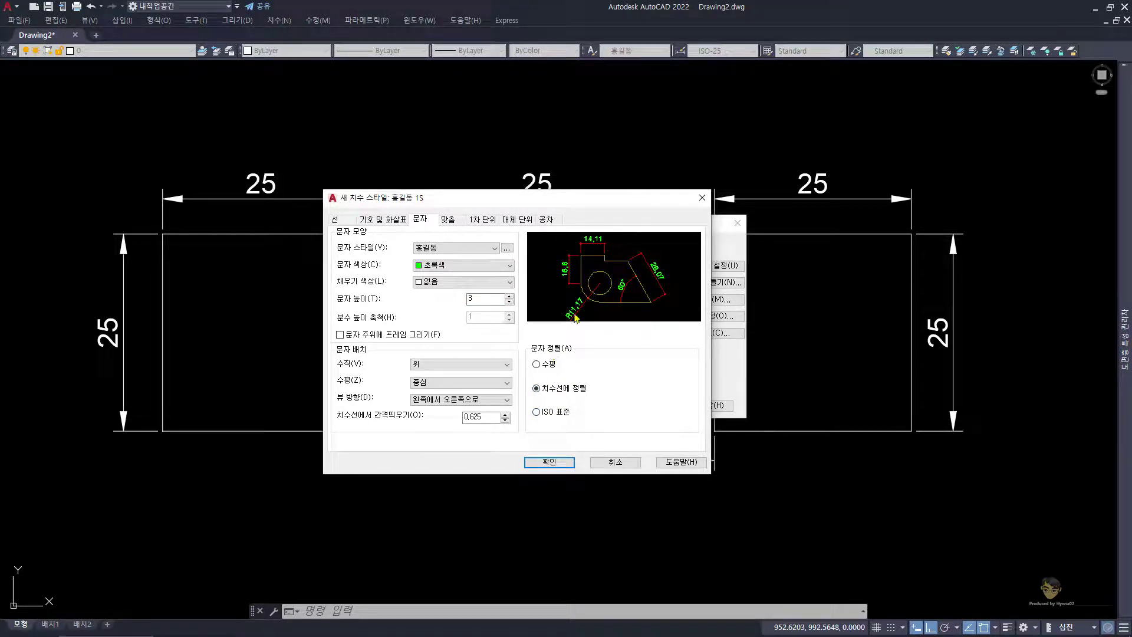
click(554, 411)
click(559, 388)
Set the fit option to always keep the text between the extension lines
click(454, 222)
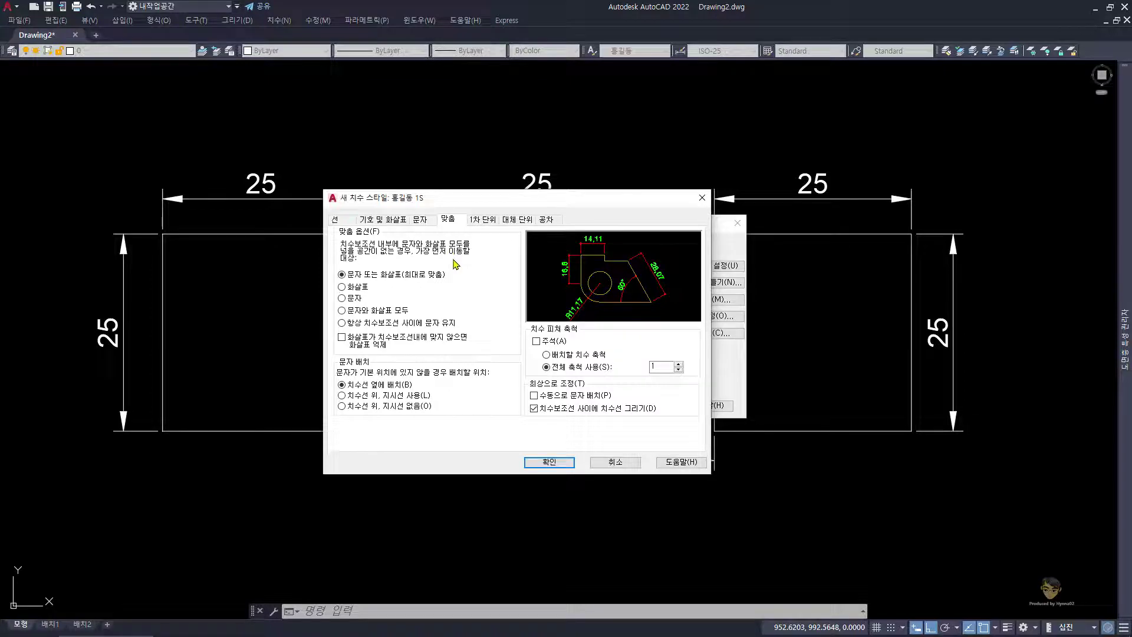
click(358, 324)
Set the linear dimensions' unit format to Windows 바탕 화면 (Windows desktop) and their precision to 0
click(481, 220)
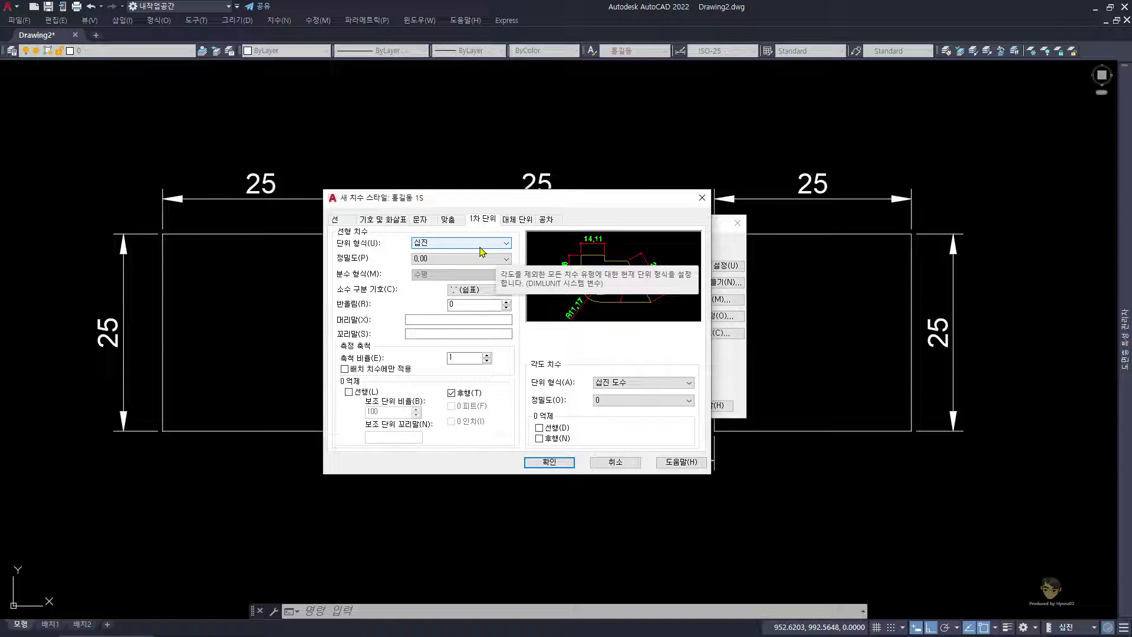
click(487, 248)
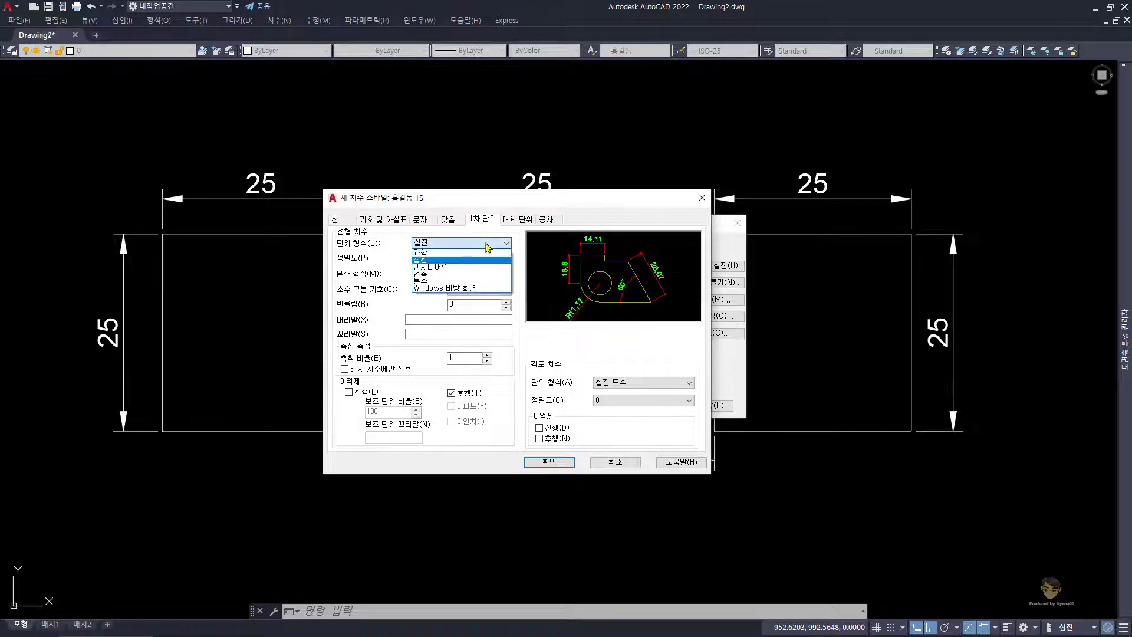
click(469, 288)
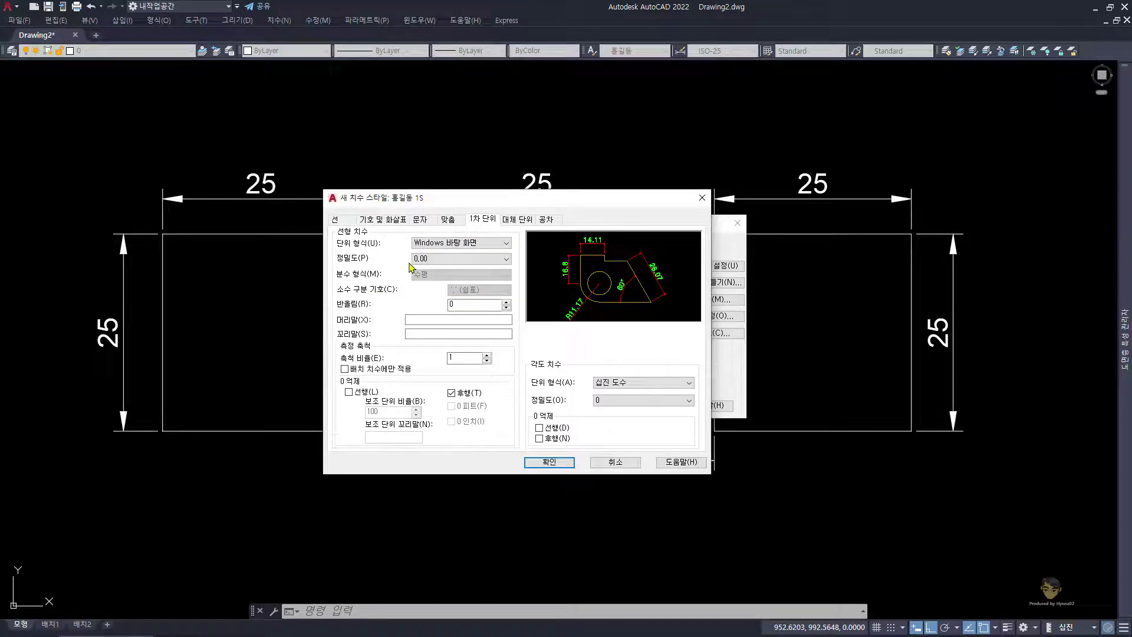
click(451, 259)
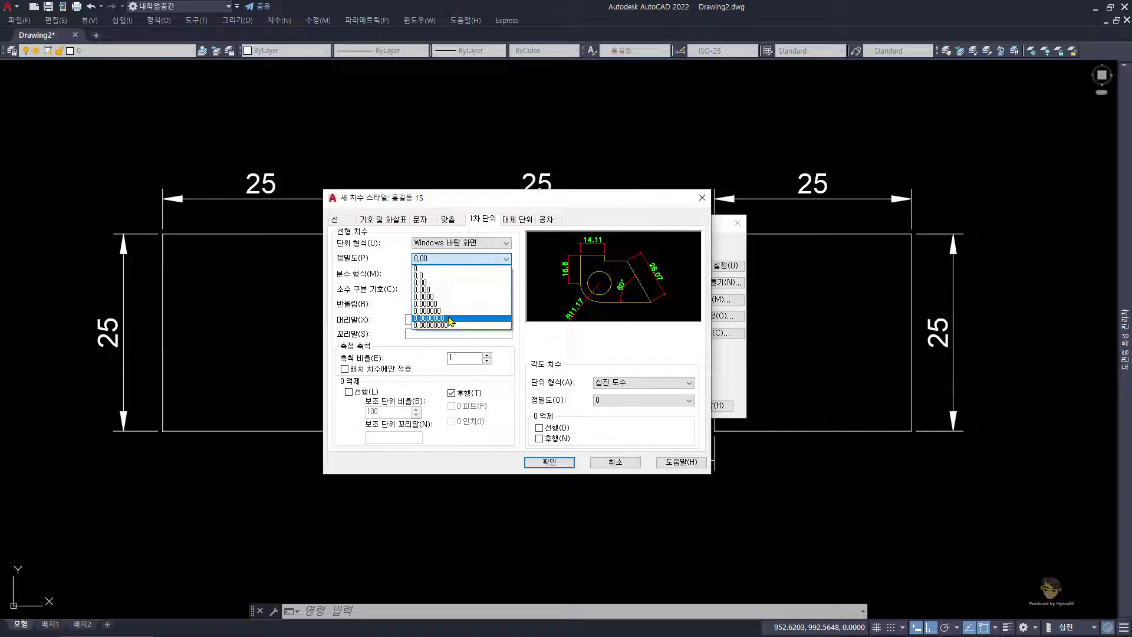
click(439, 269)
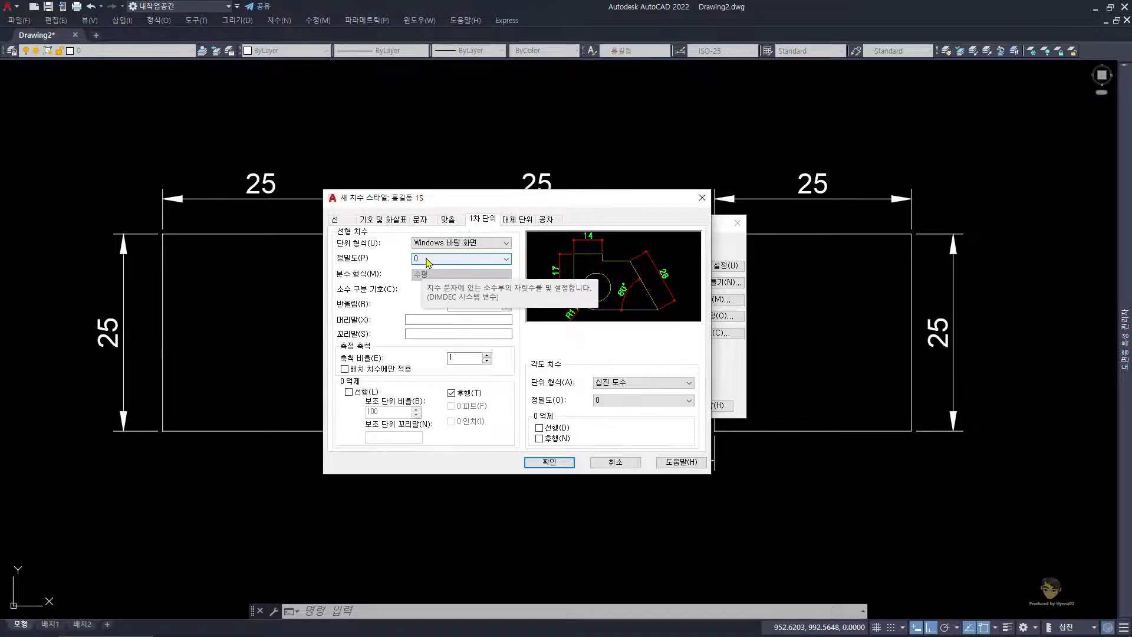
click(430, 262)
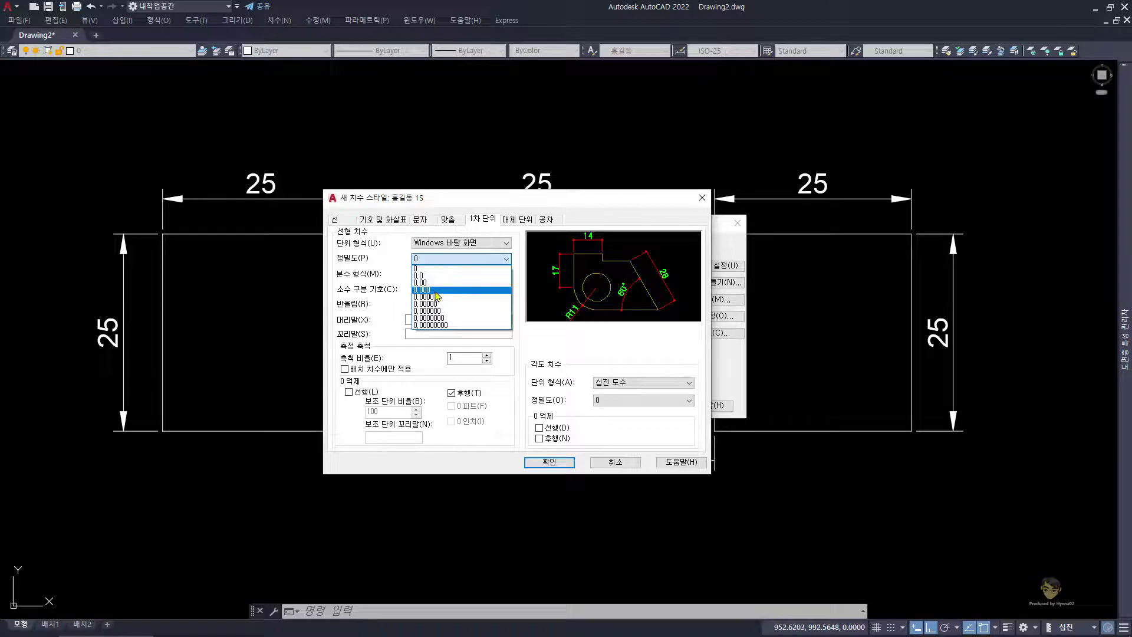
click(447, 199)
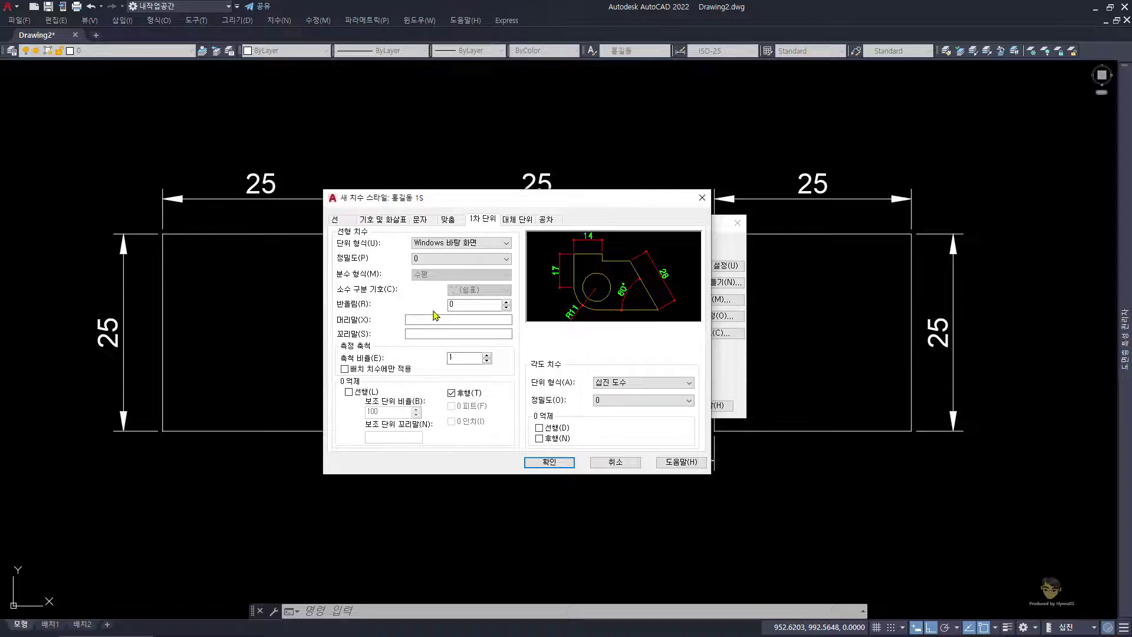
Try mm as the suffix for linear dimensions and clear it again
click(446, 333)
text(mm)
click(463, 319)
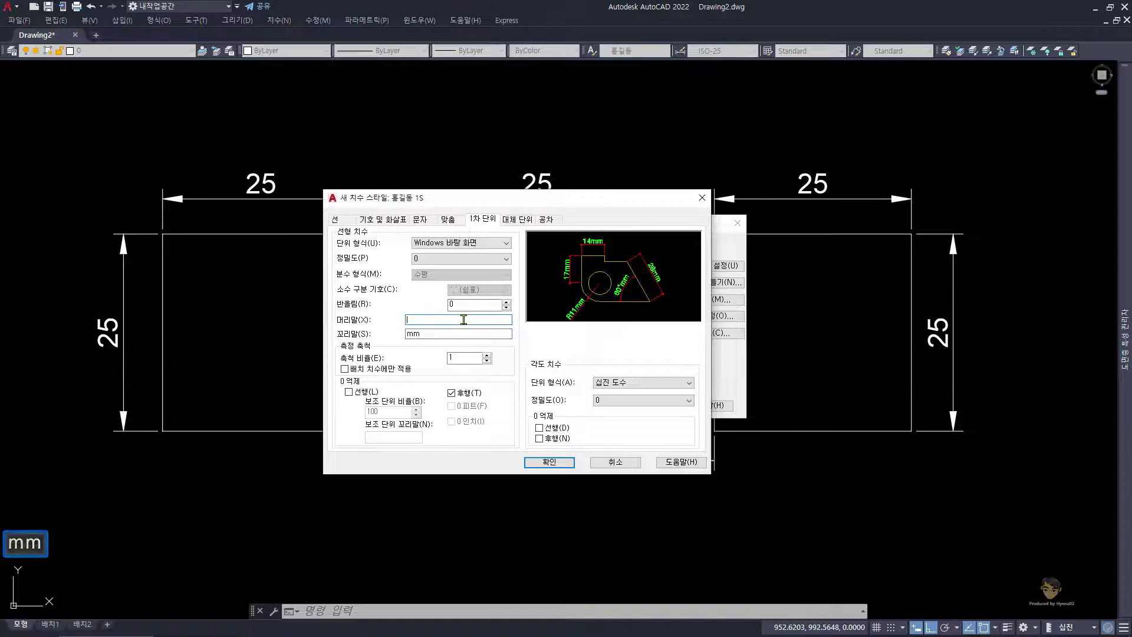
double_click(445, 333)
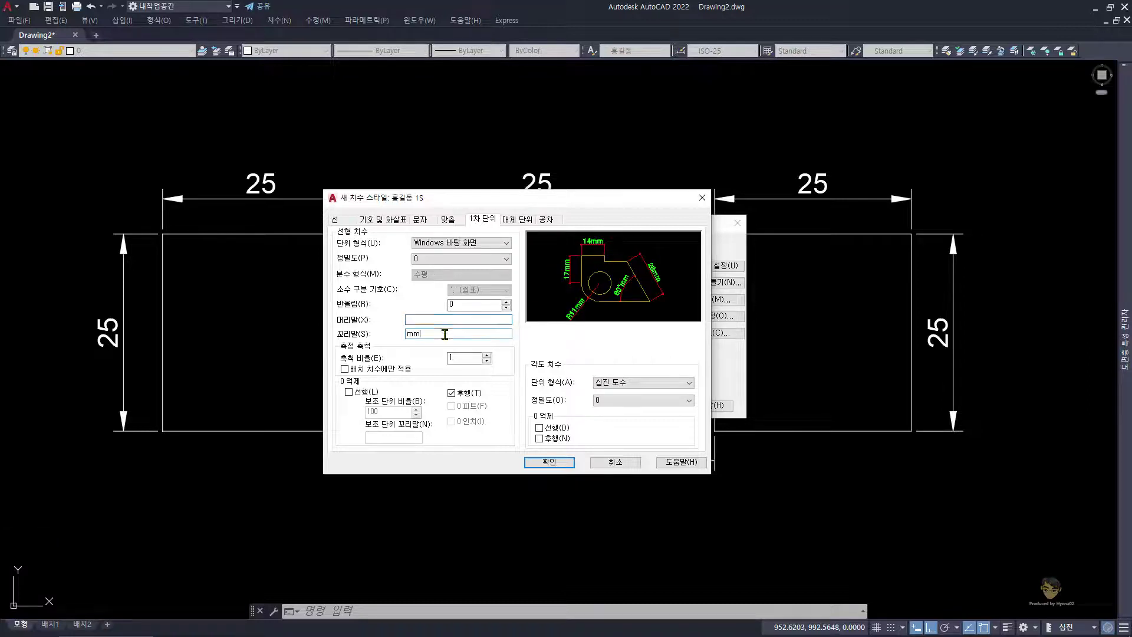
key(Delete)
click(466, 319)
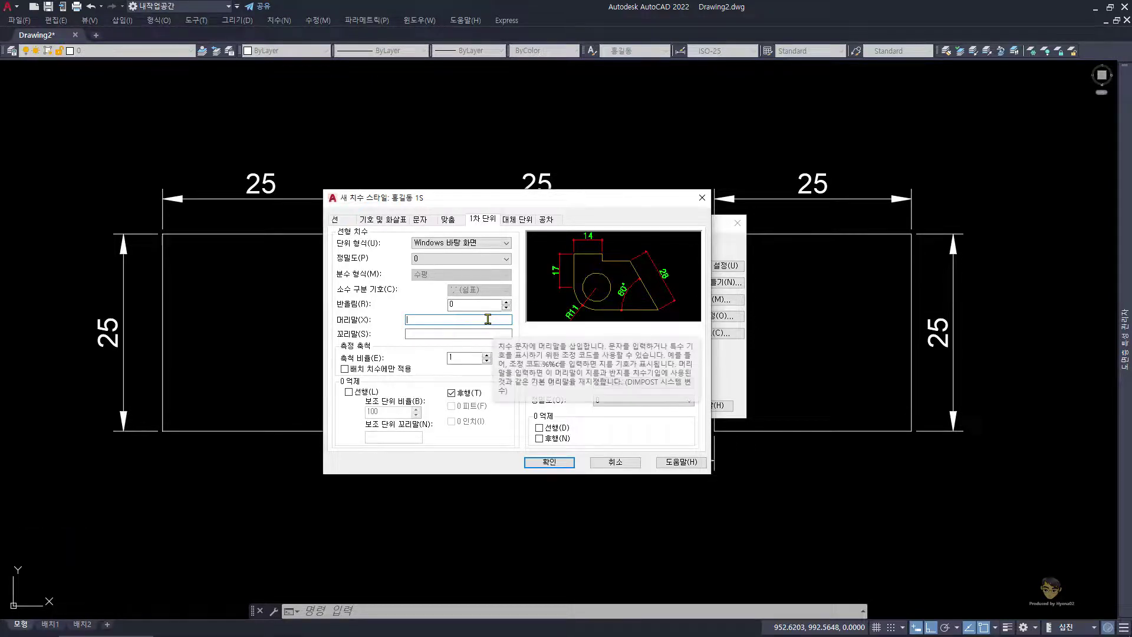
Try cm as the linear dimension suffix and remove it, leaving both prefix and suffix empty
click(448, 334)
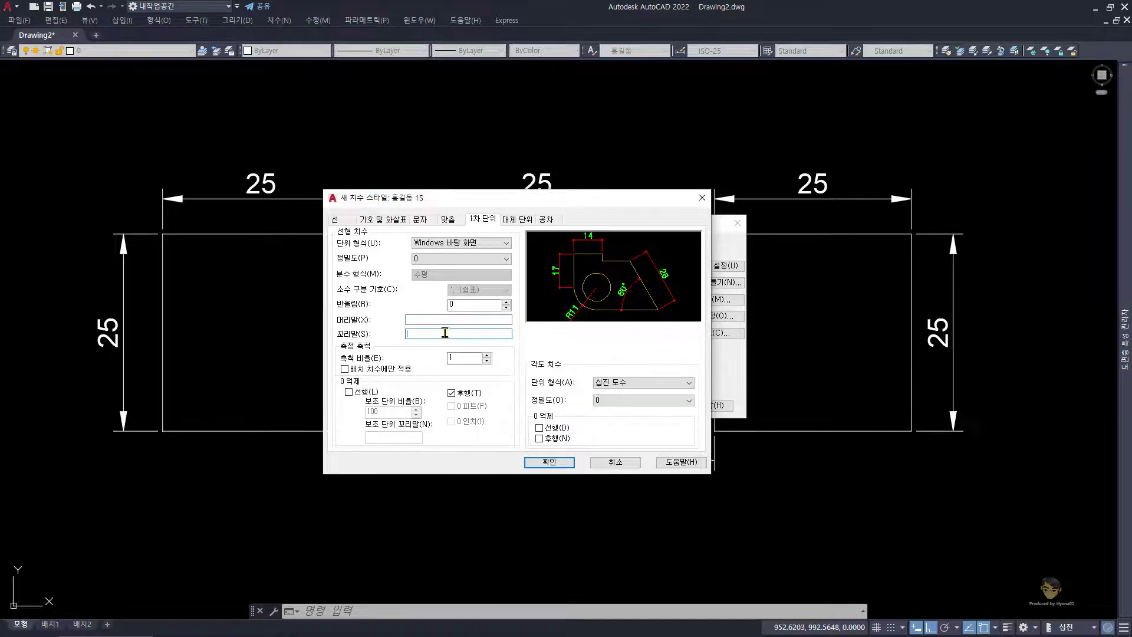
text(cm)
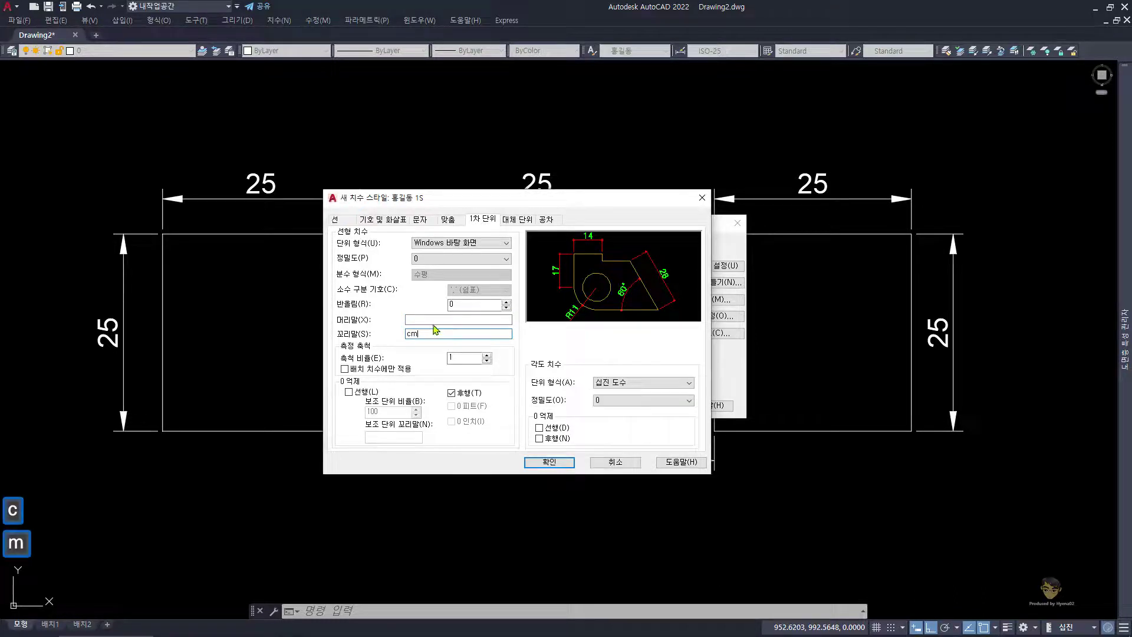
click(434, 320)
drag(449, 336, 372, 334)
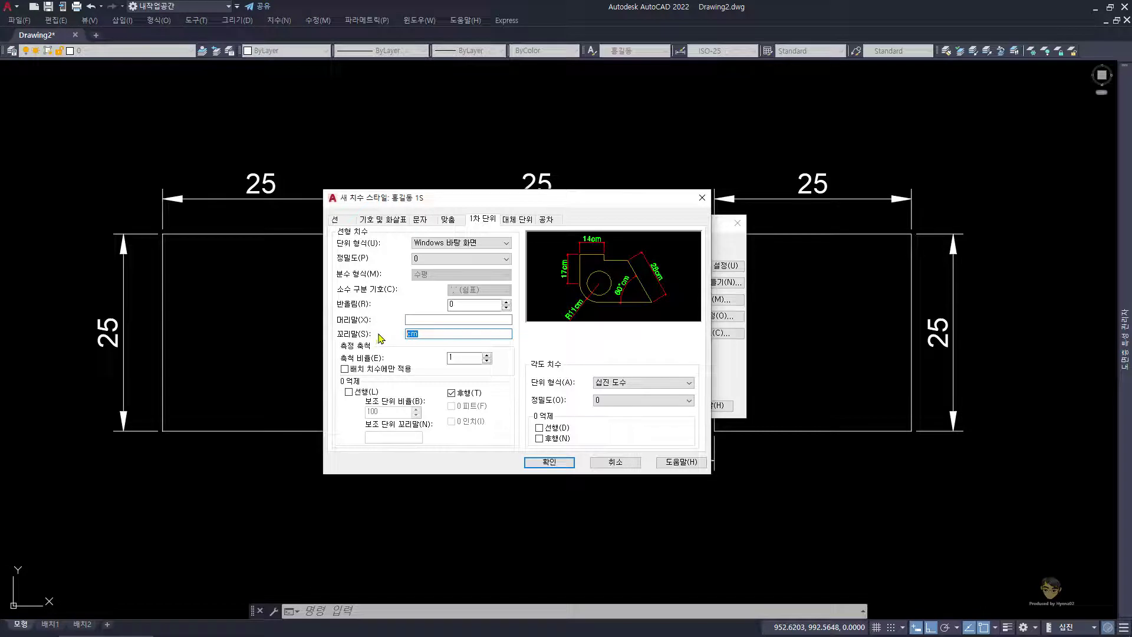
key(Delete)
click(465, 320)
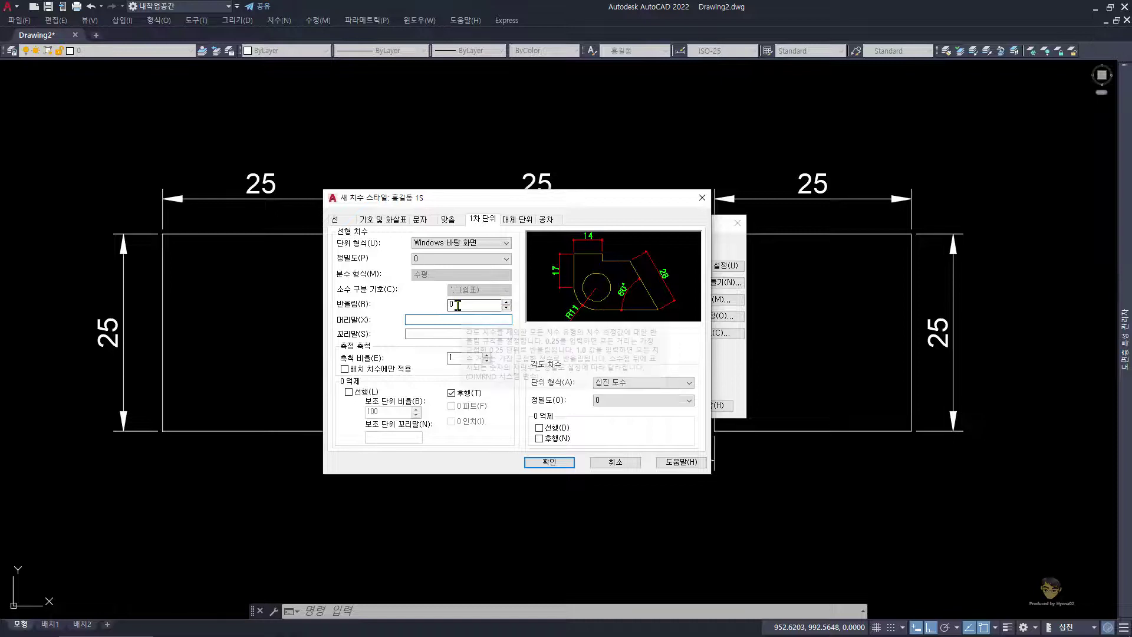
Set the precision of angular dimensions to one decimal place (0.0)
click(612, 406)
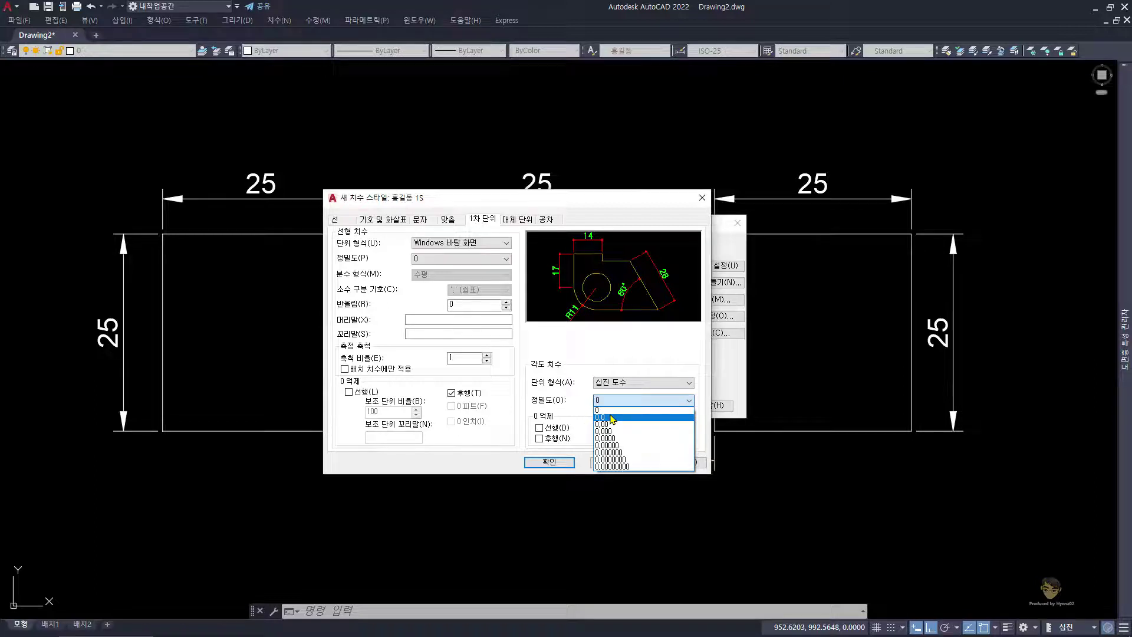
click(611, 417)
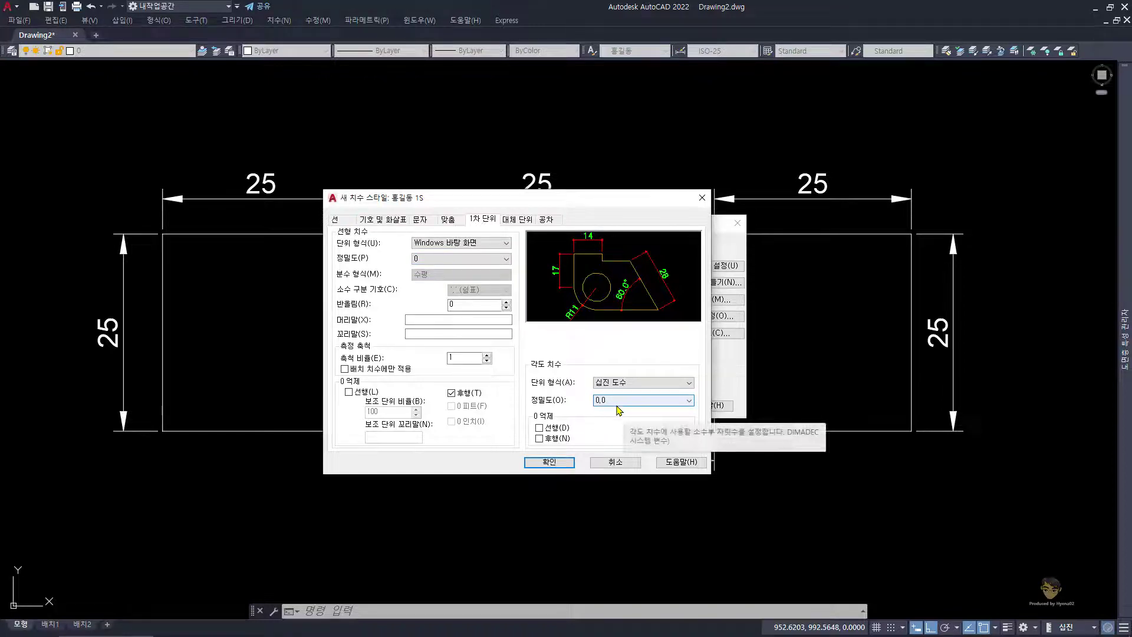
key(ctrl+shift+1)
drag(570, 401, 607, 402)
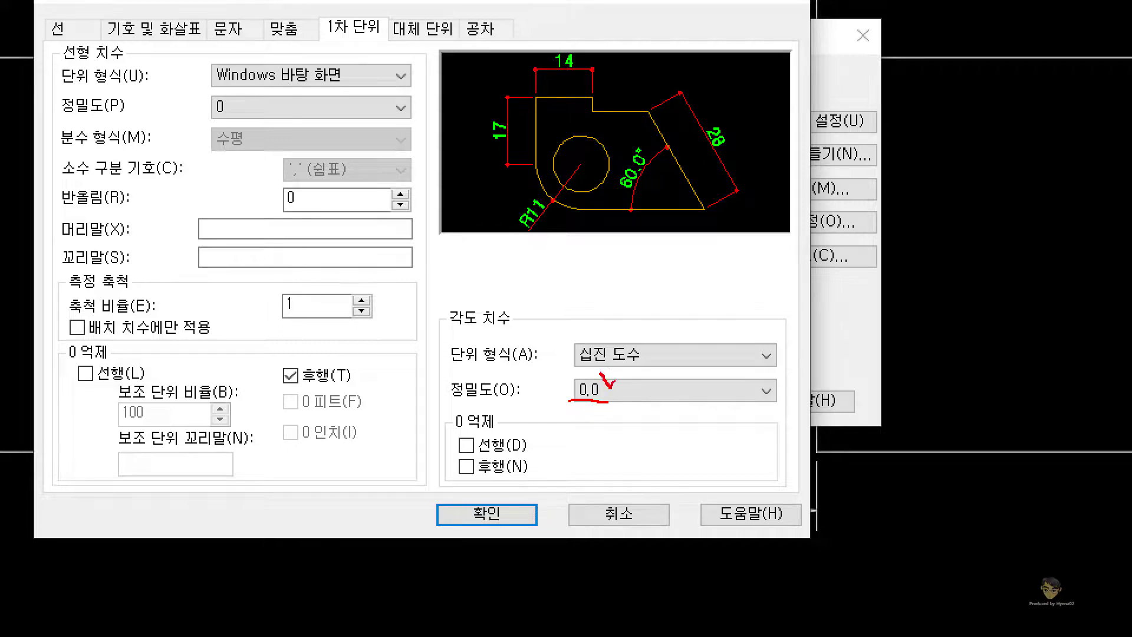
mouse_move(623, 372)
mouse_down()
mouse_move(596, 332)
mouse_move(583, 370)
mouse_move(596, 377)
mouse_move(617, 334)
mouse_up()
mouse_move(642, 214)
mouse_down()
mouse_move(613, 208)
mouse_move(607, 145)
mouse_move(671, 164)
mouse_move(631, 214)
mouse_up()
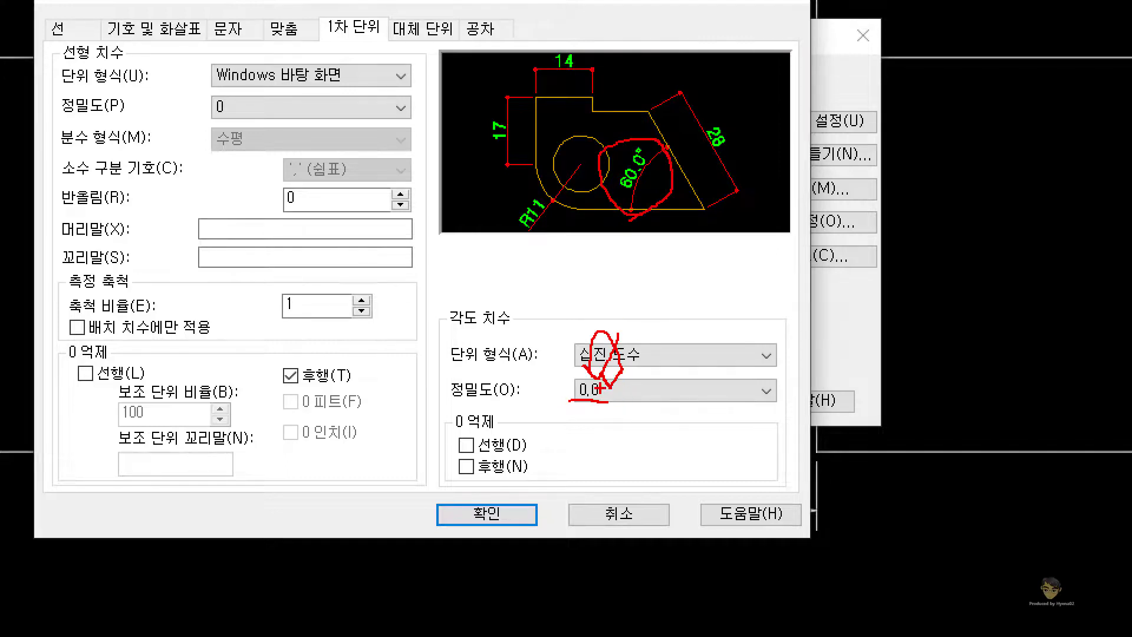
key(Escape)
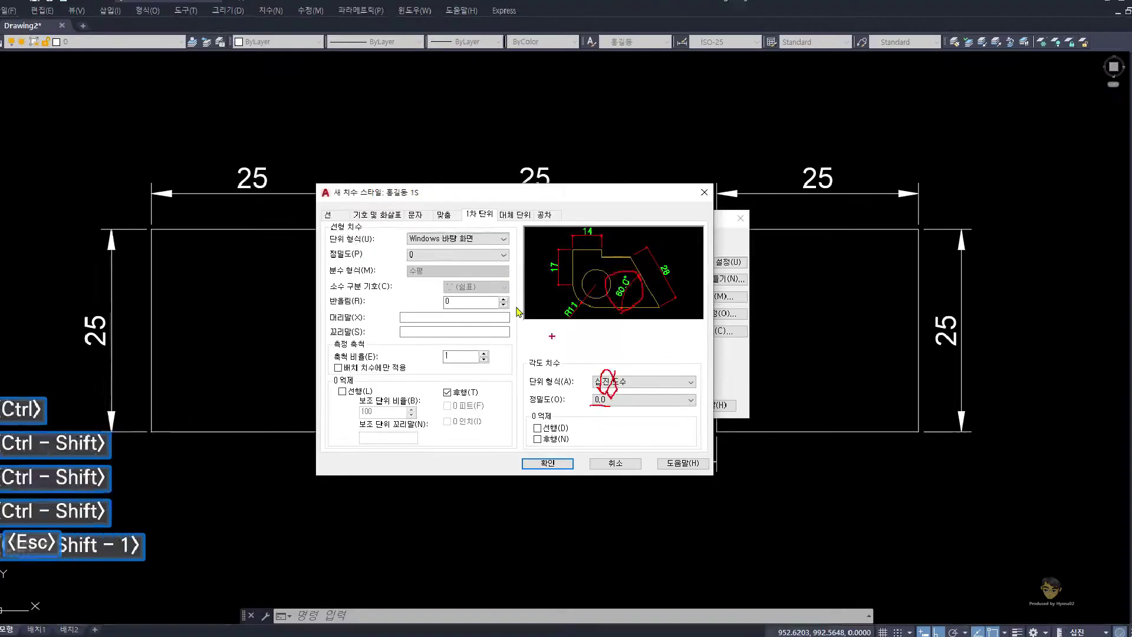
Compare linear precision 0.00 with 0, ending on 0, and save the new dimension style
click(489, 259)
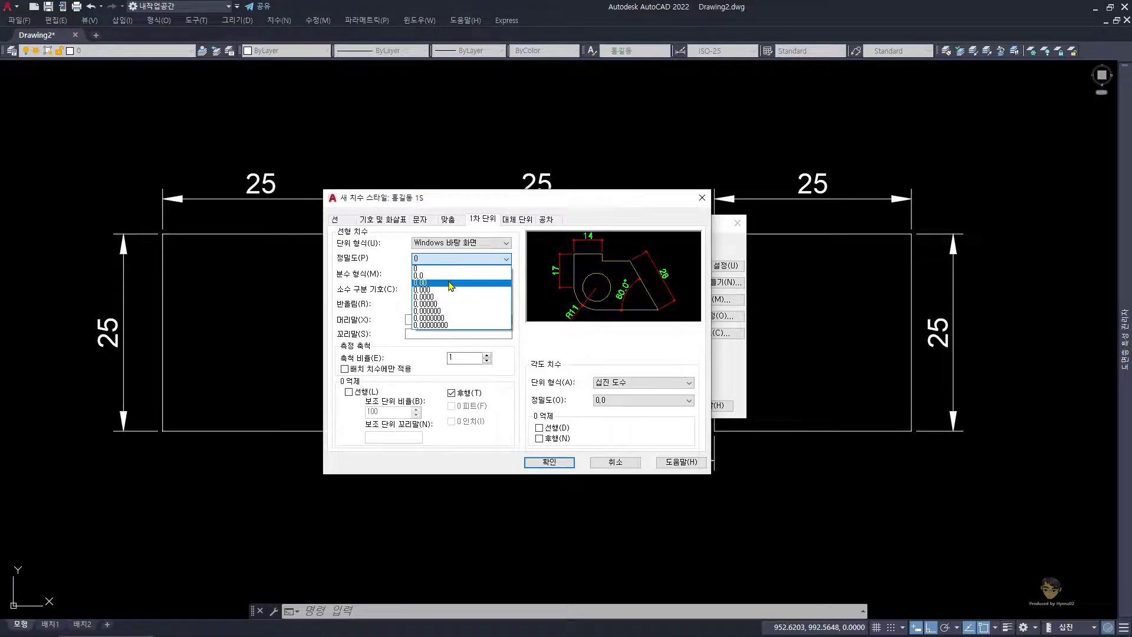
click(451, 286)
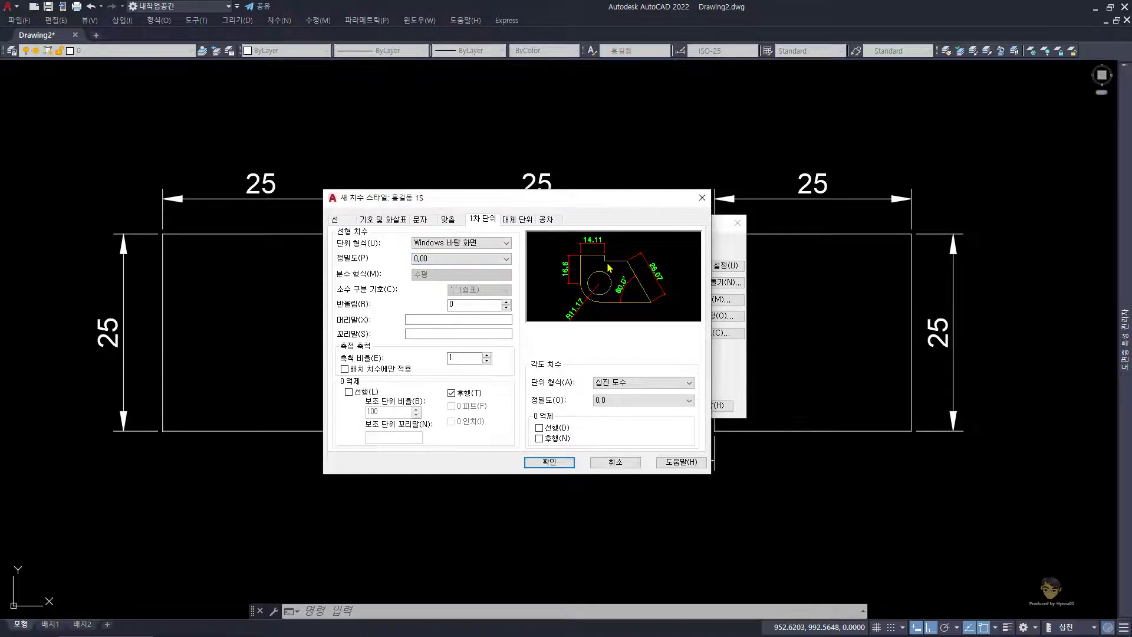
click(487, 260)
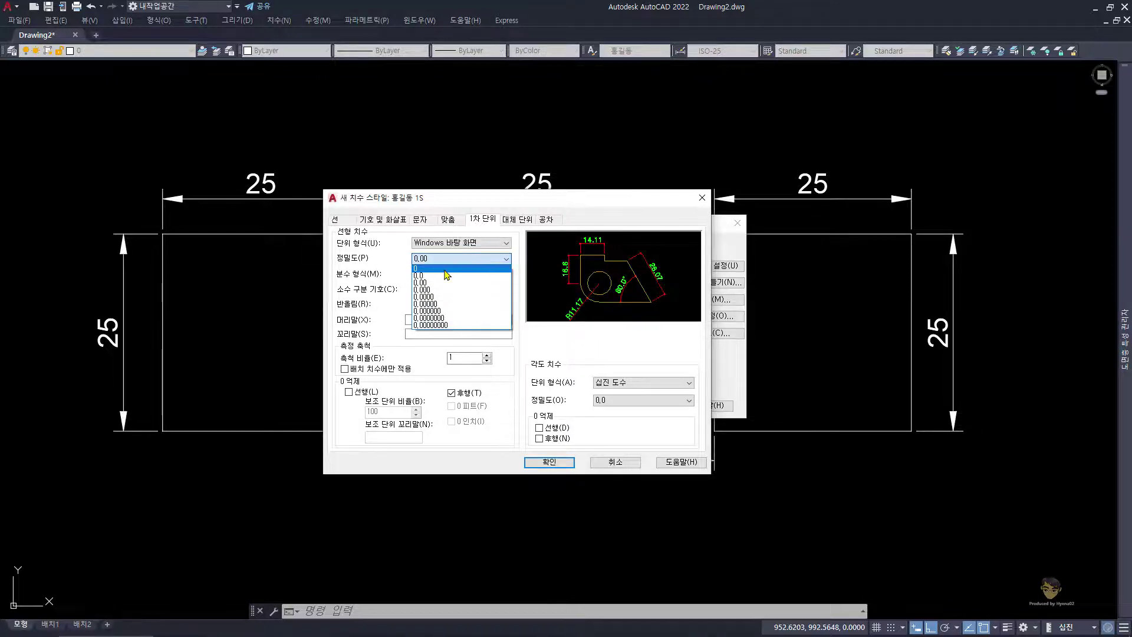
click(446, 269)
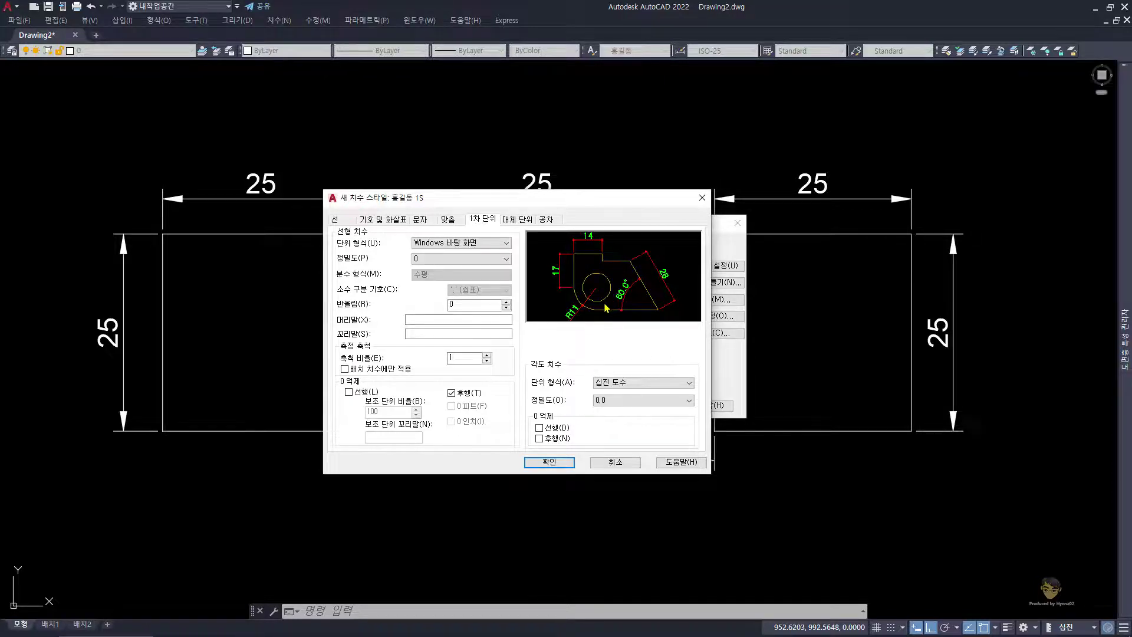
click(550, 462)
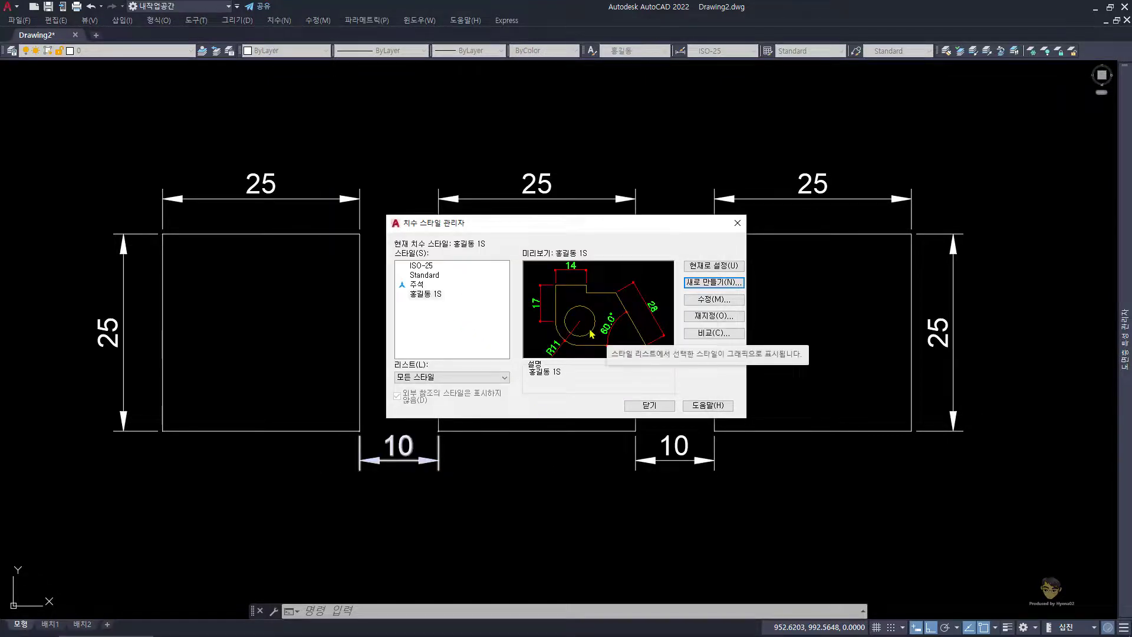
Delete the 주석 (annotative) and Standard dimension styles, confirming each deletion
click(417, 285)
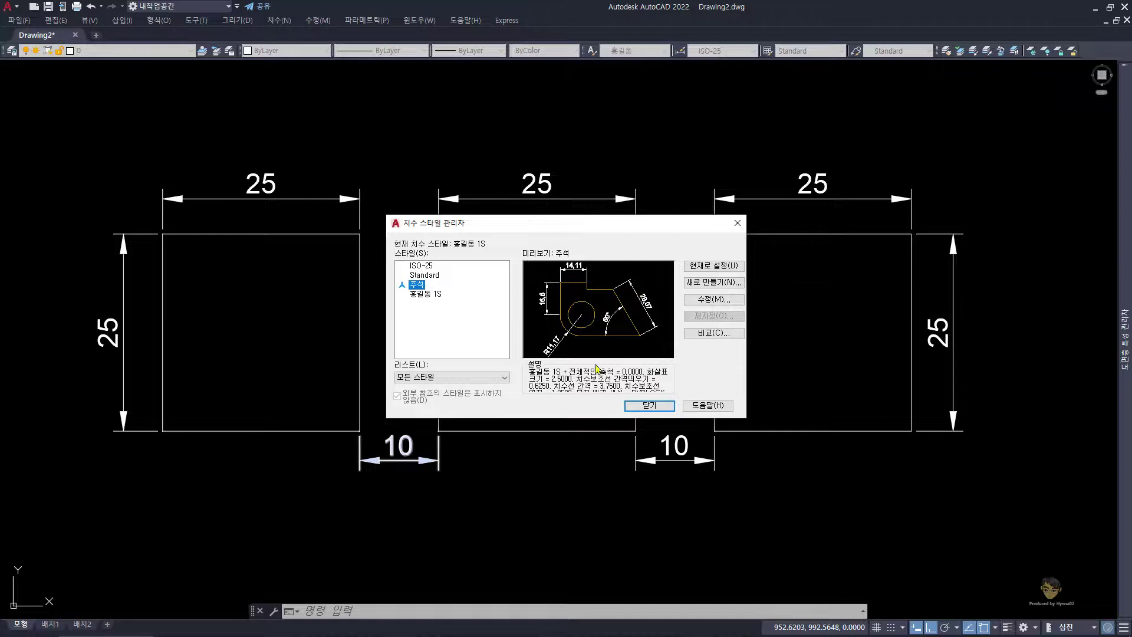
right_click(416, 285)
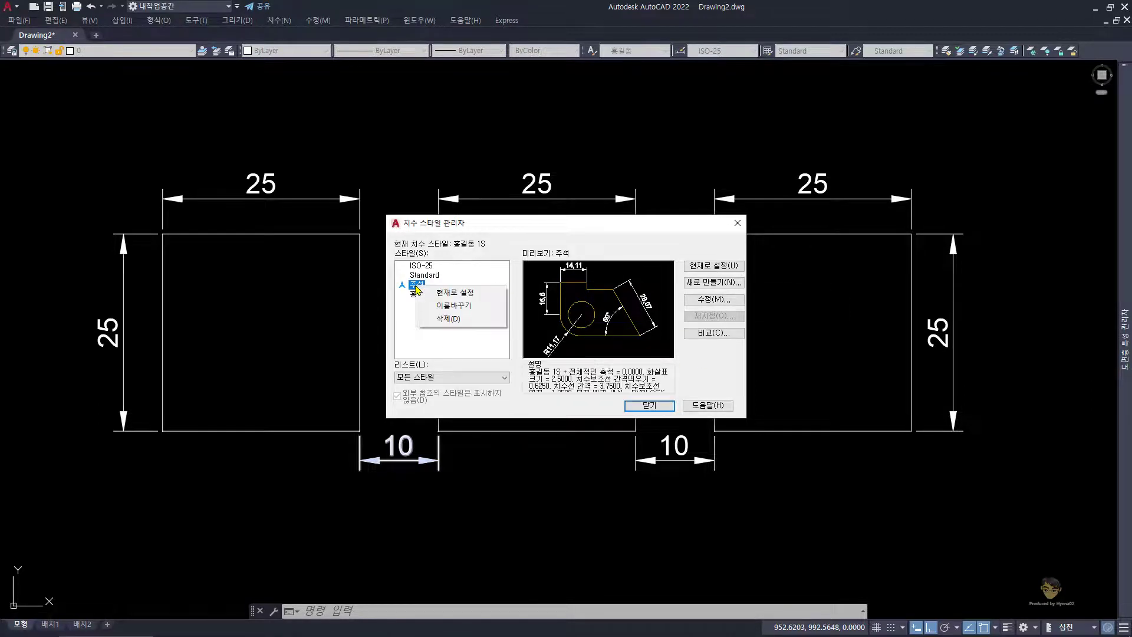
click(449, 318)
click(581, 325)
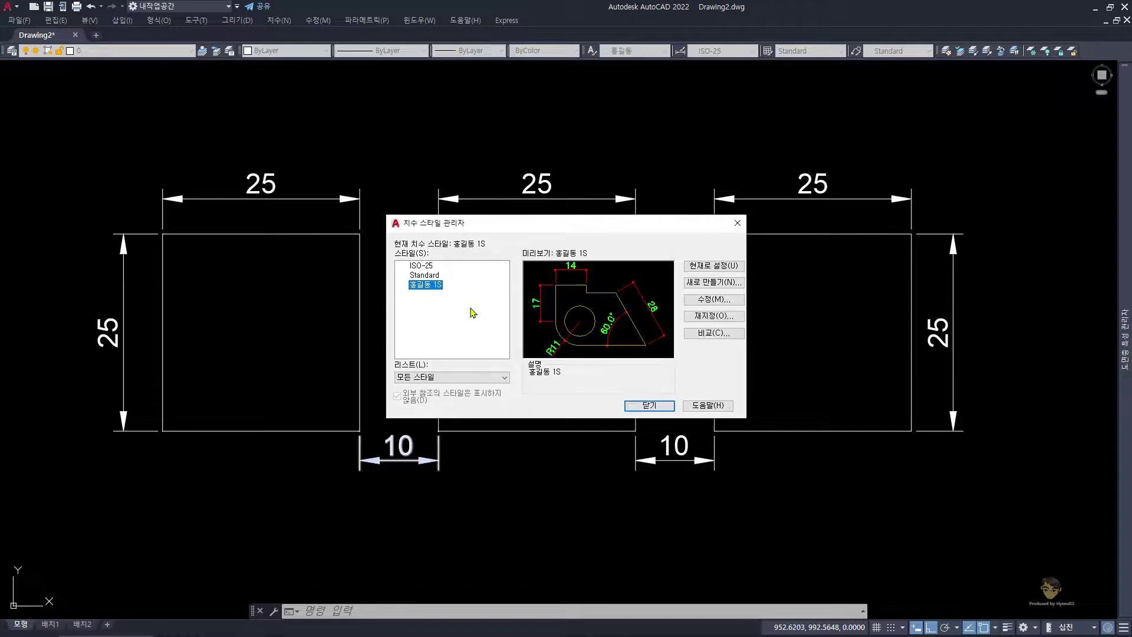
click(423, 275)
right_click(426, 276)
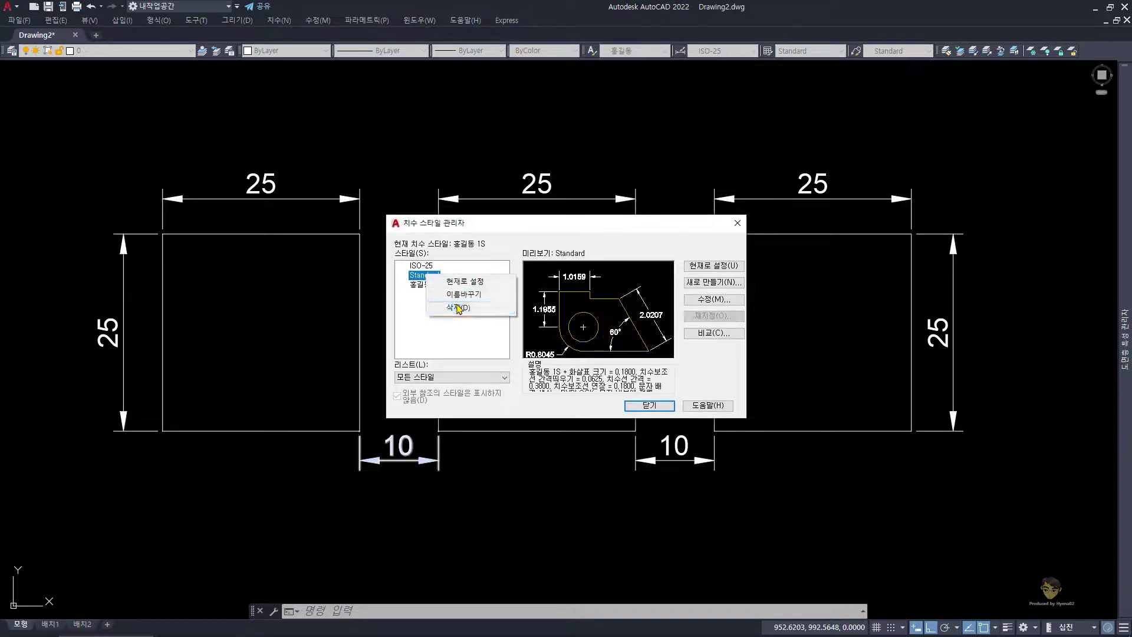
click(458, 307)
click(581, 326)
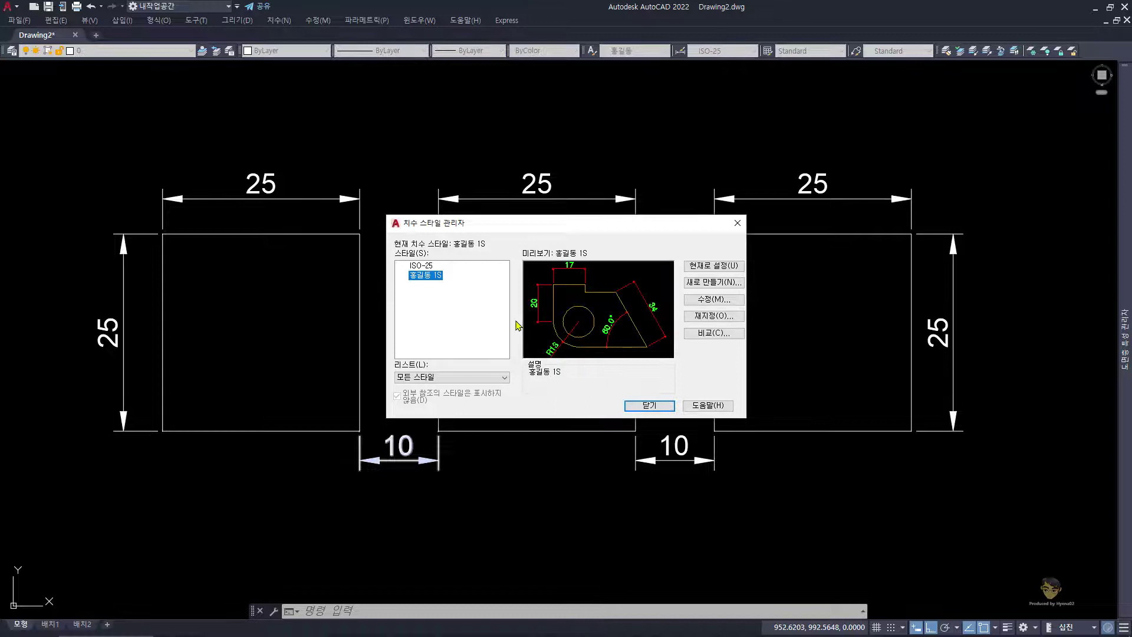
Check whether the ISO-25 dimension style can be deleted
click(421, 266)
right_click(422, 267)
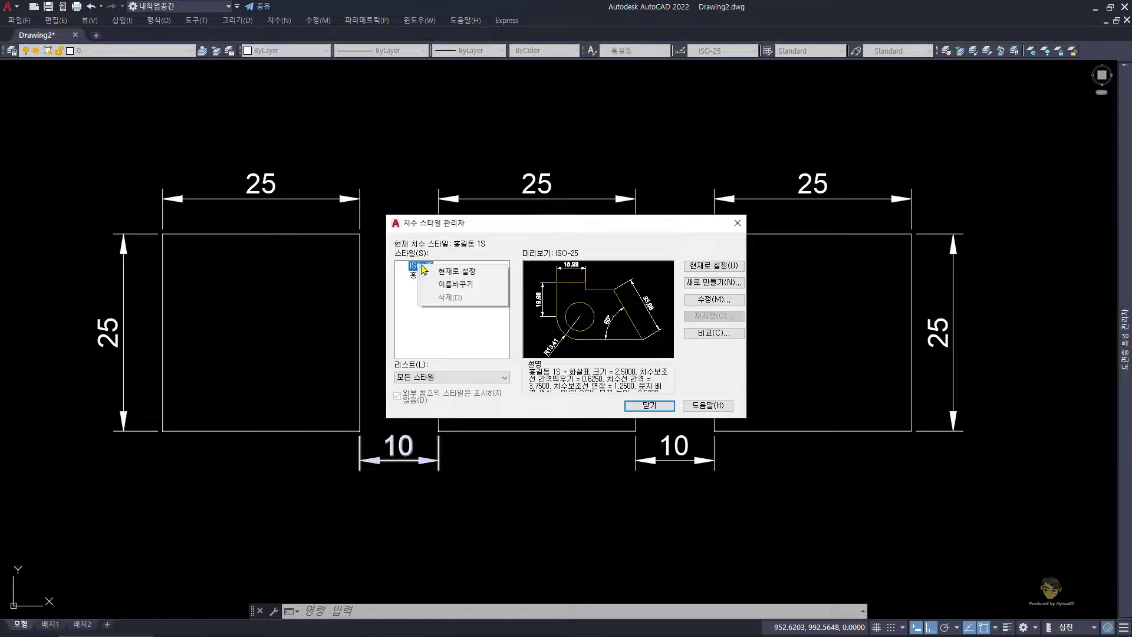
click(427, 330)
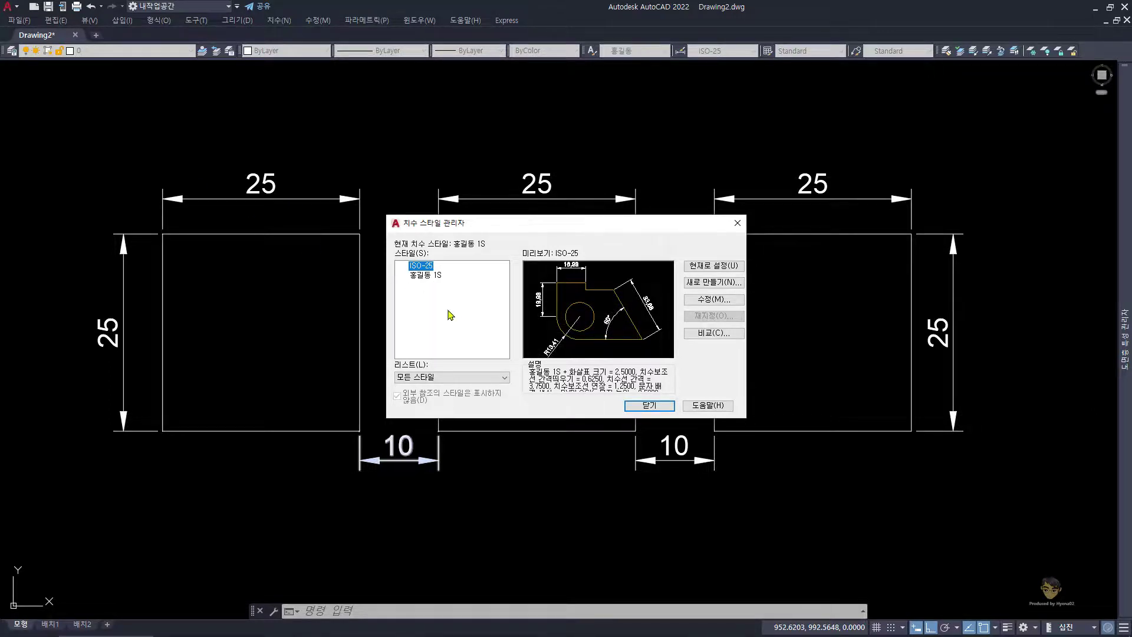
Open the custom 1S dimension style for modification and turn on the display of alternate units
click(433, 275)
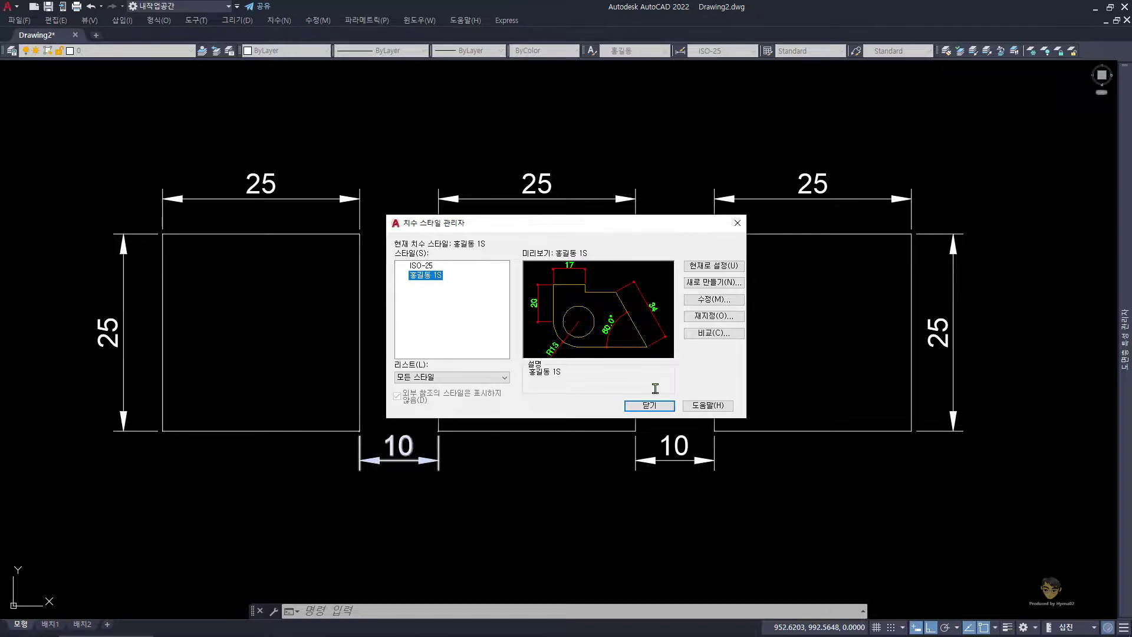
click(716, 299)
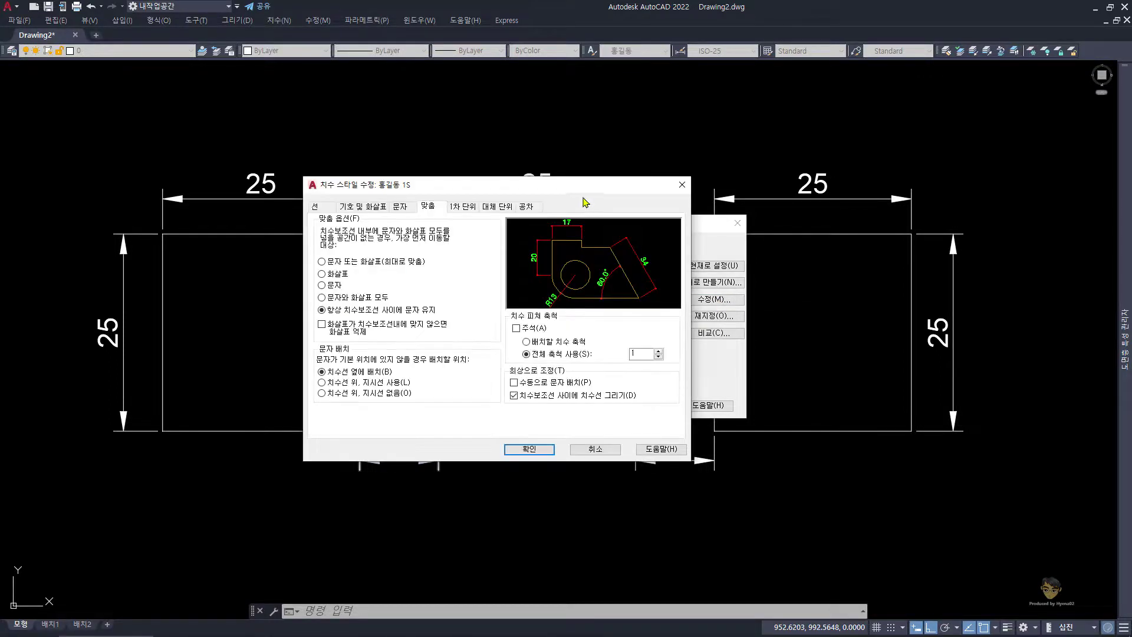
drag(580, 190, 632, 186)
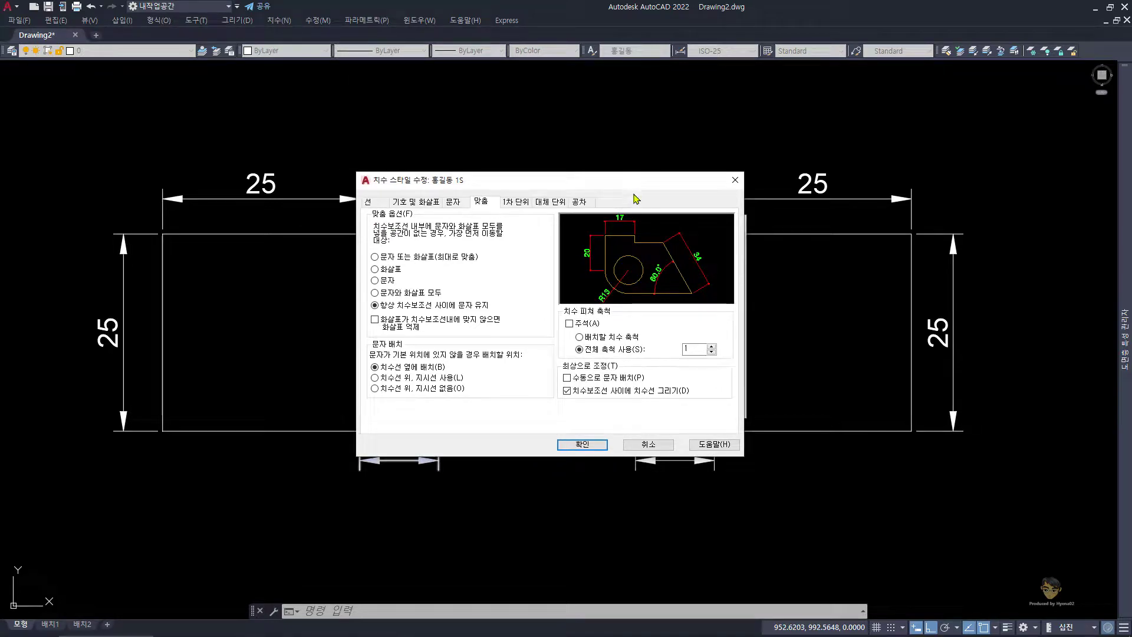
click(545, 203)
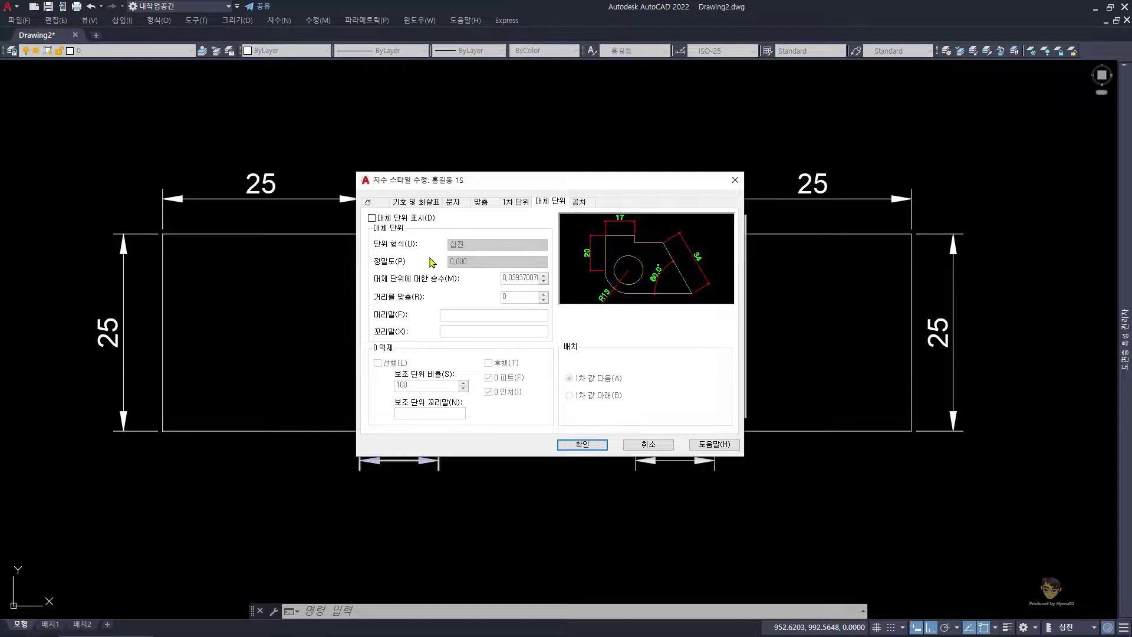
click(406, 218)
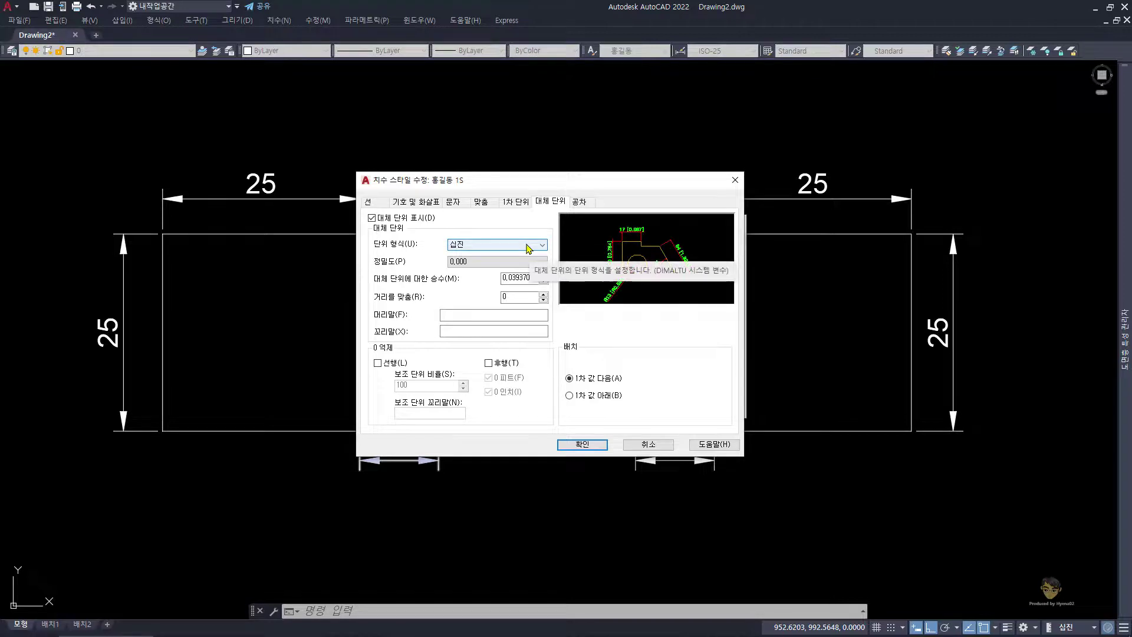
Try the 건축 (architectural) format for the alternate units and view its available precision options
click(528, 250)
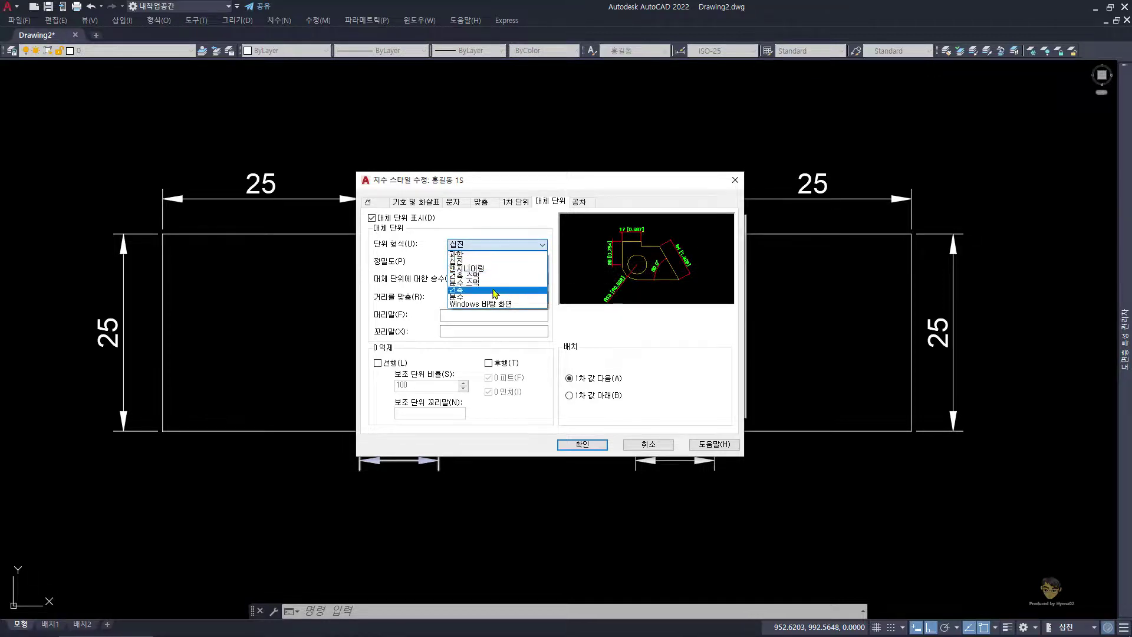
click(518, 289)
click(506, 262)
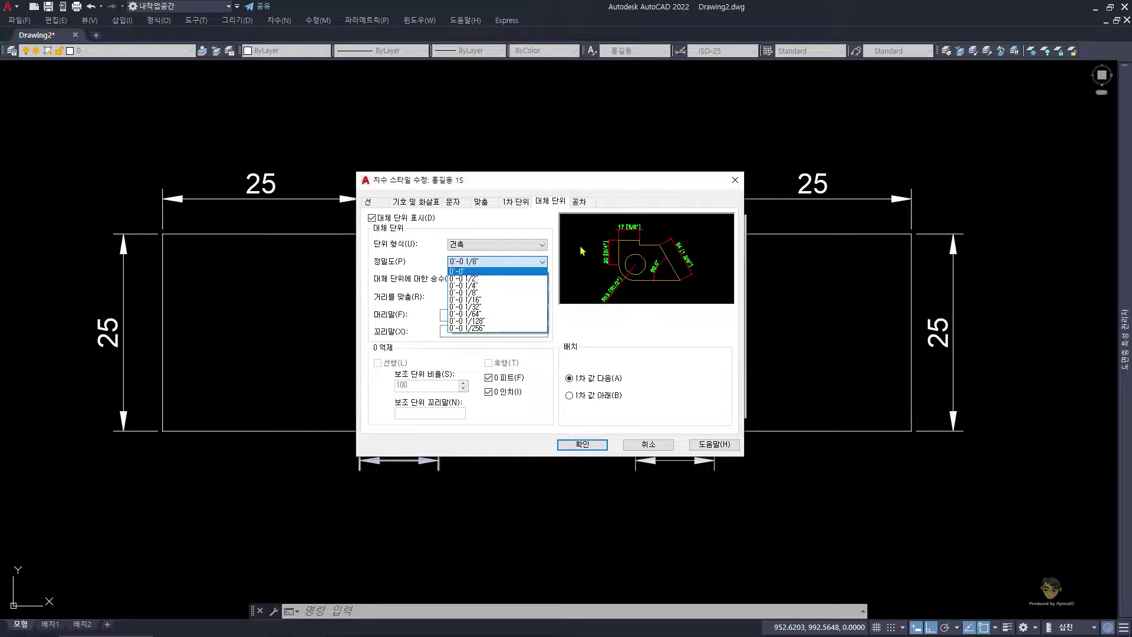
click(519, 244)
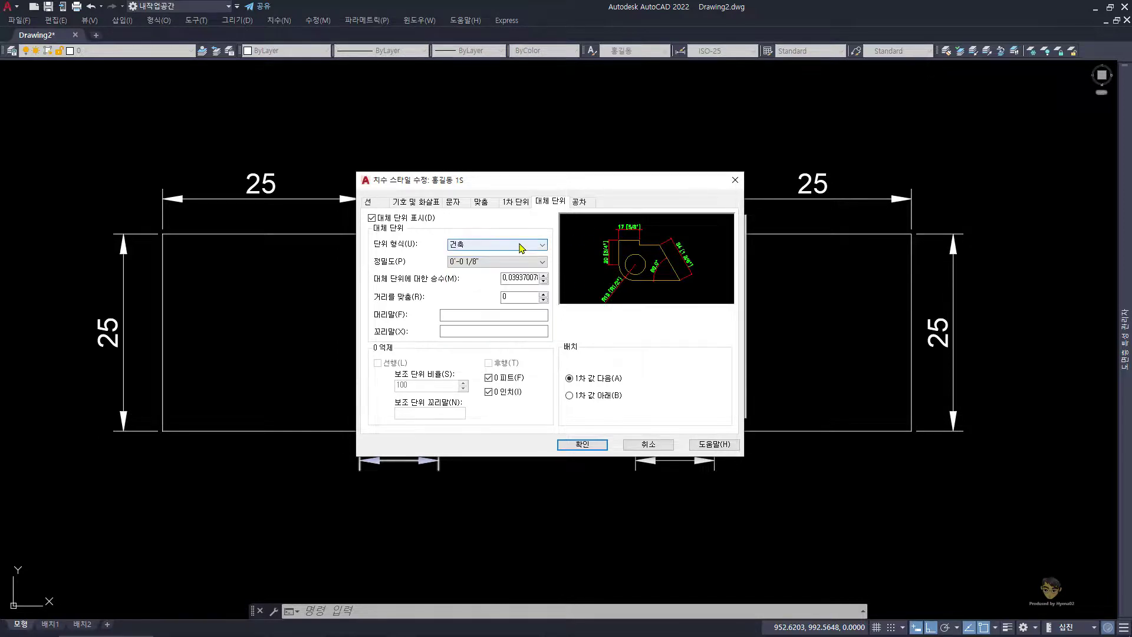
Try the 엔지니어링 (engineering) format for the alternate units and view its available precision options
click(518, 244)
click(496, 269)
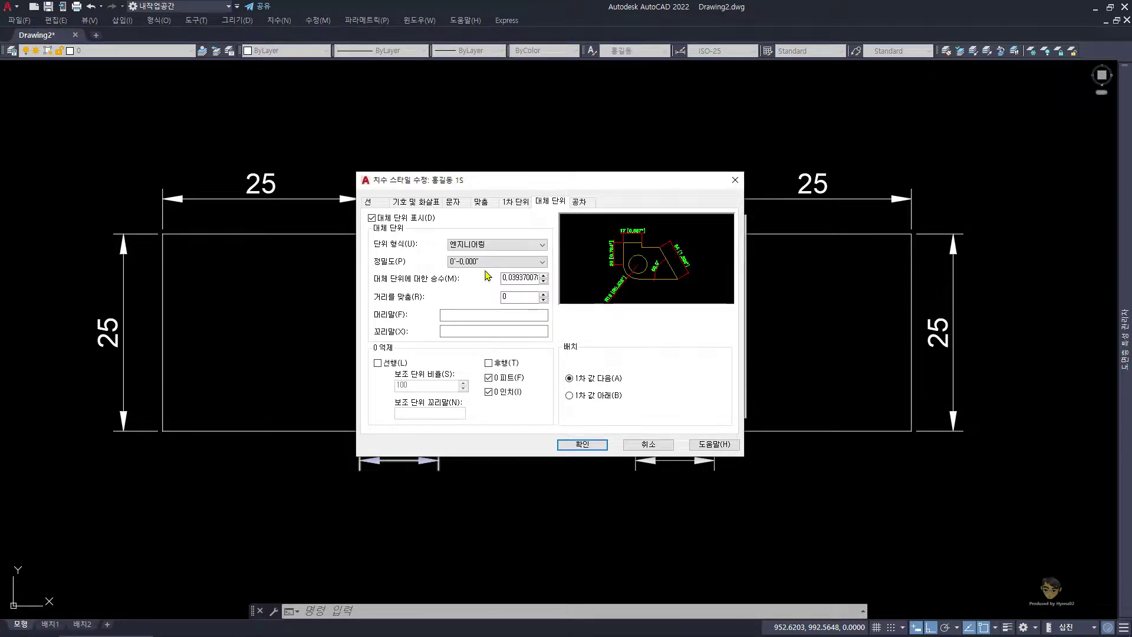
click(508, 261)
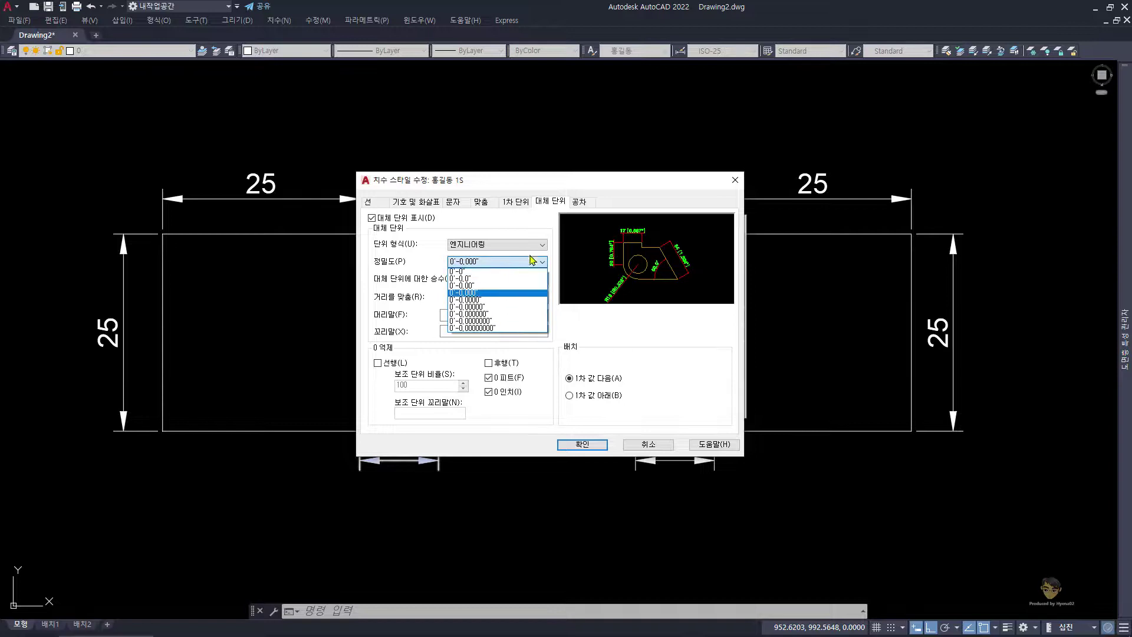
click(532, 261)
Preview the 건축 스택 alternate unit format, settle on 분수 (fractional), and turn off the display of alternate units
click(530, 244)
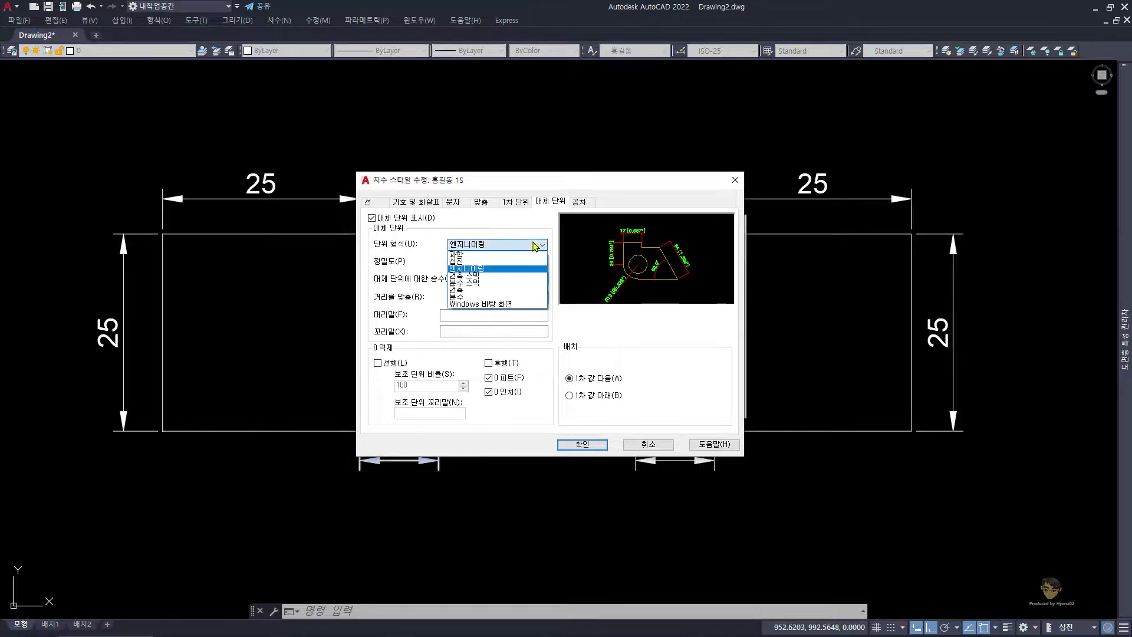
click(501, 275)
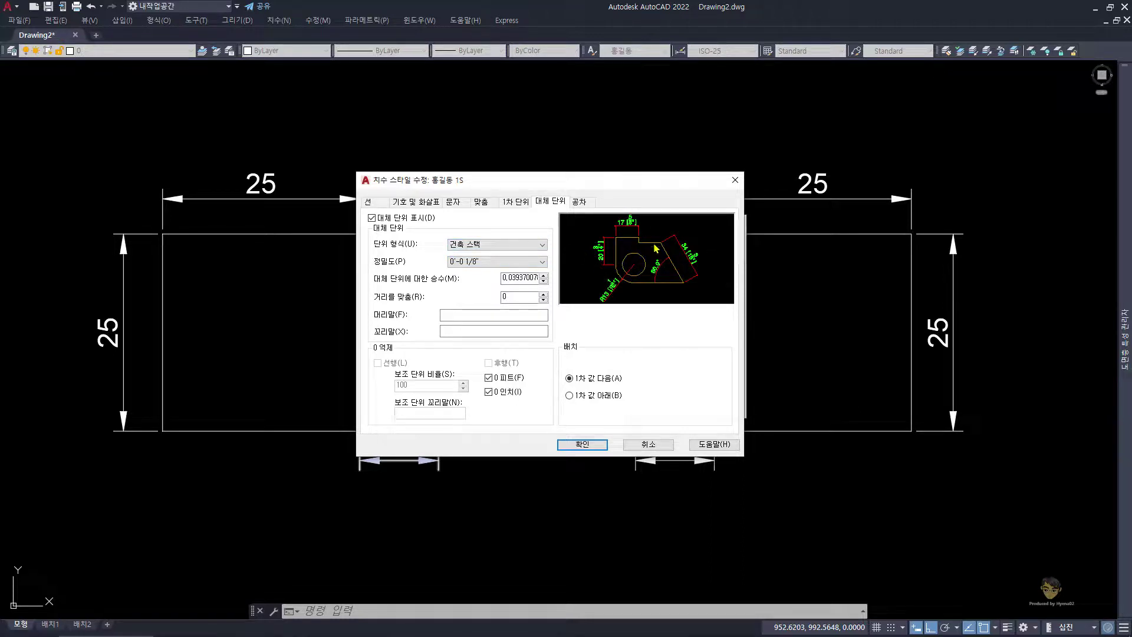
click(516, 245)
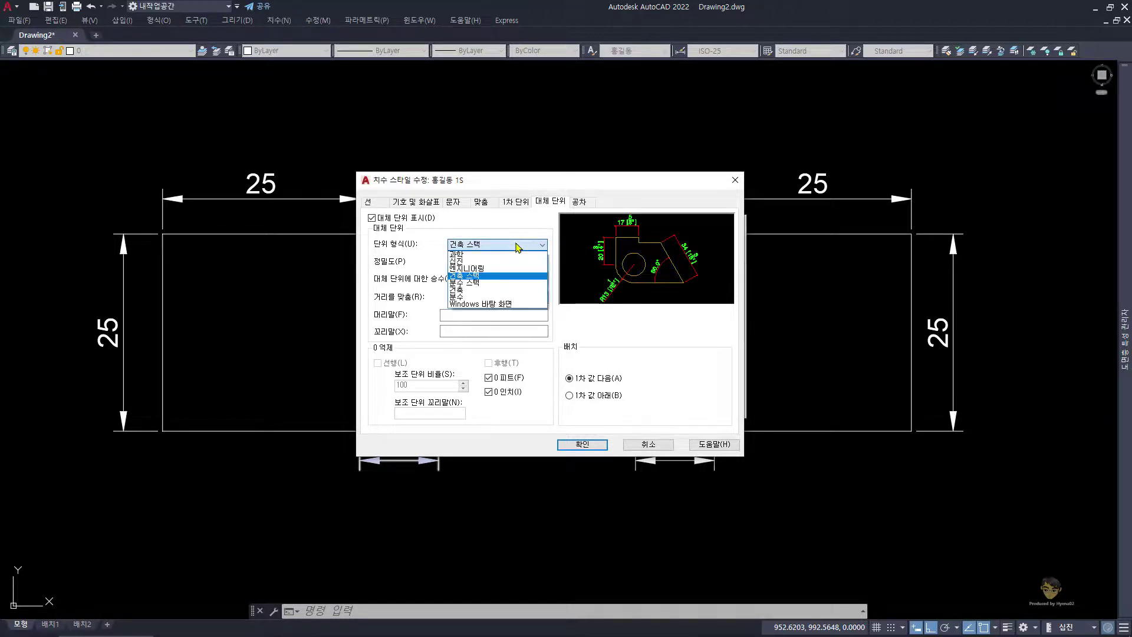
click(514, 296)
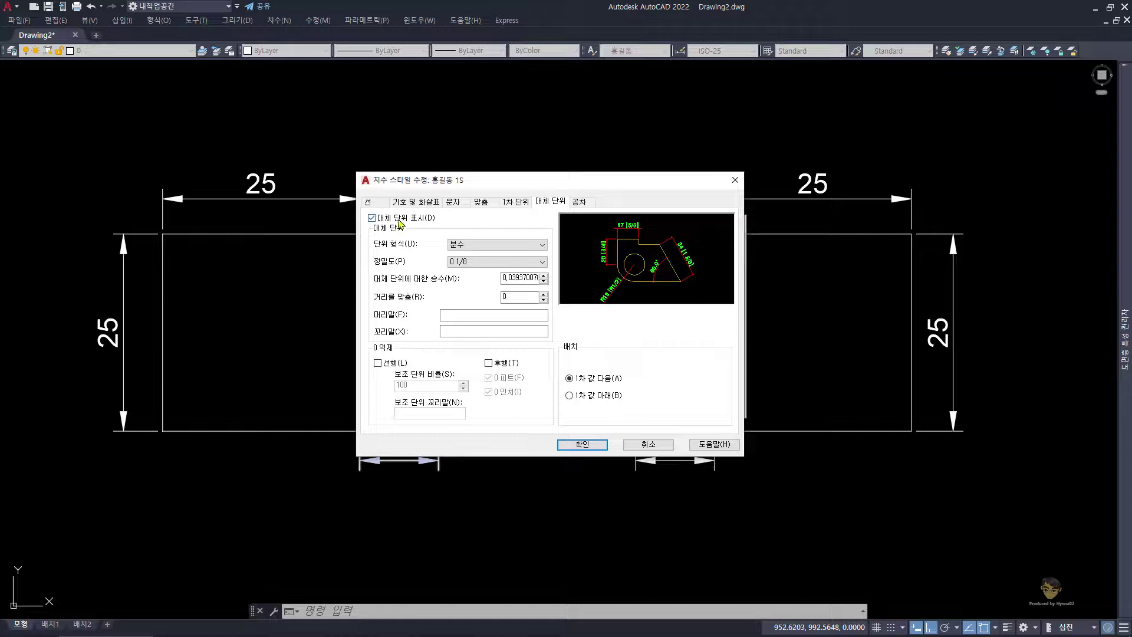
click(412, 220)
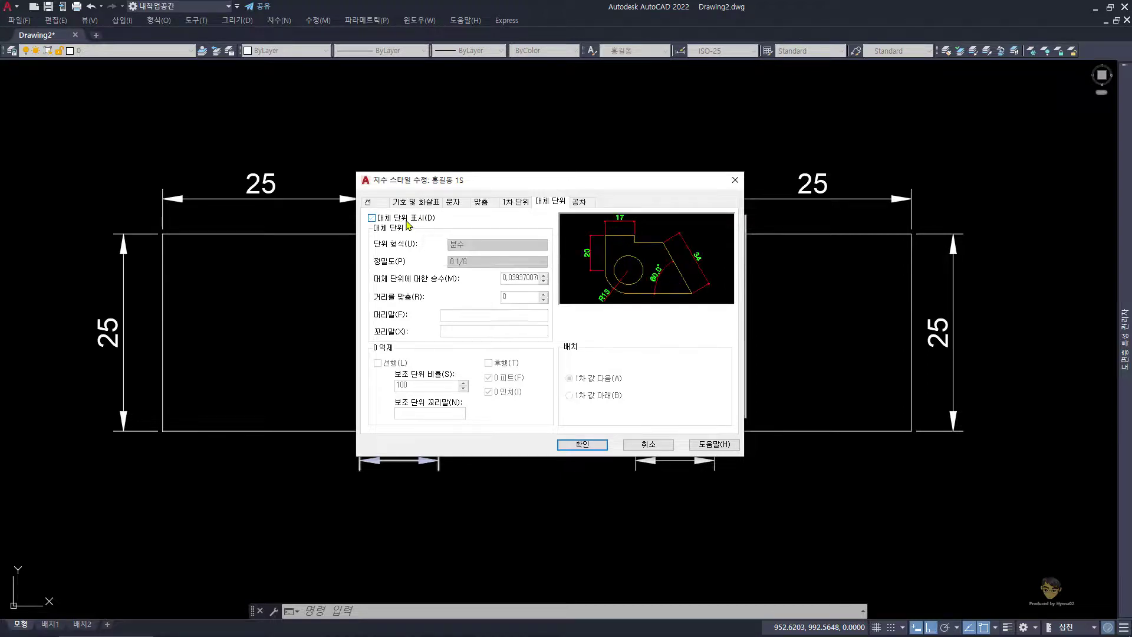
Review the tolerance method options, leaving the method at 없음 (none), and save the changes to the dimension style
click(582, 204)
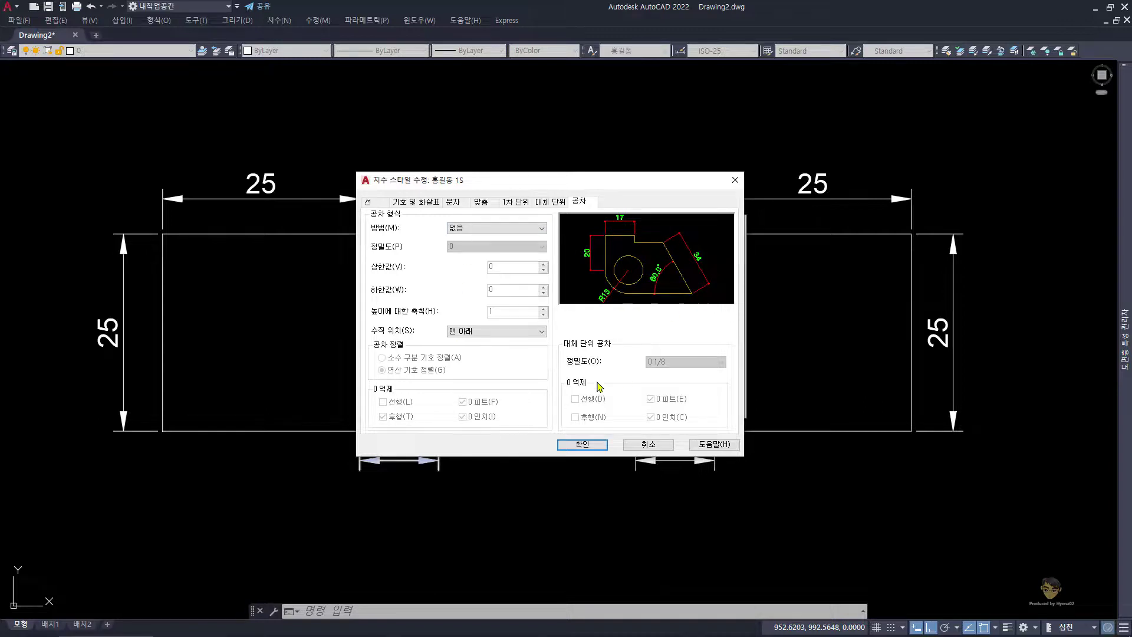
click(541, 228)
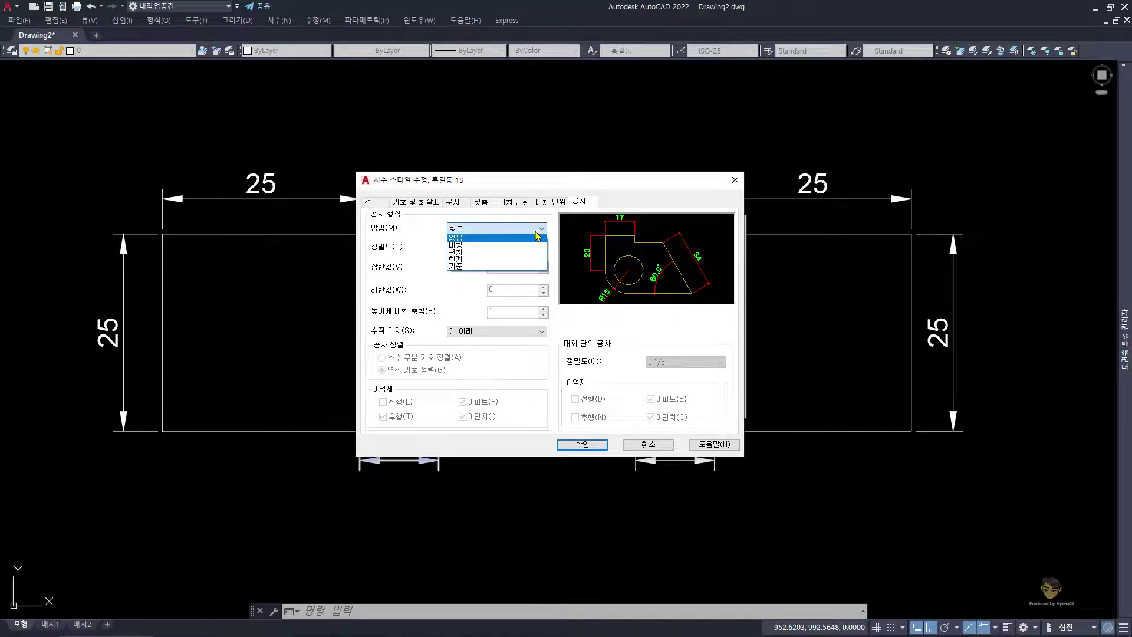
click(414, 225)
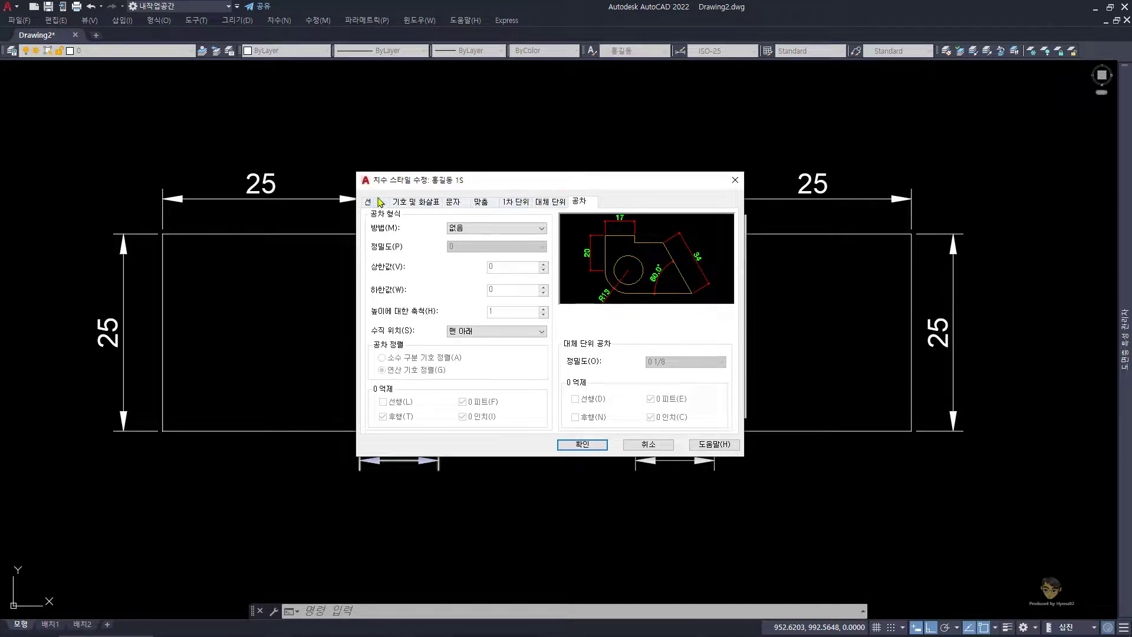
click(582, 445)
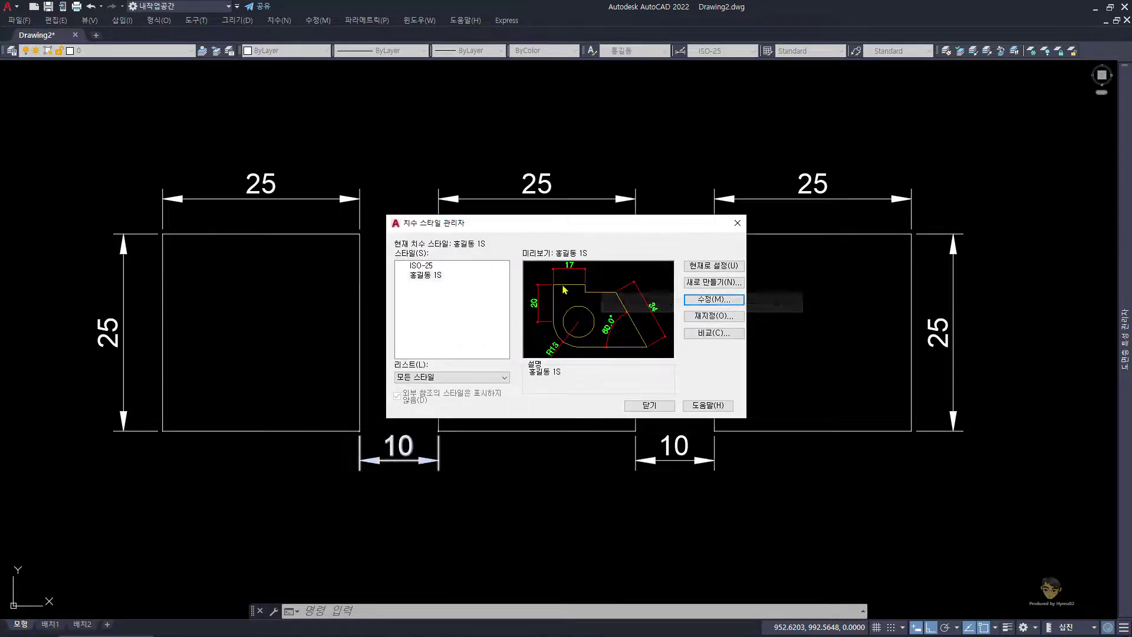
Compare the ISO-25 dimension style with the custom 1S style, and close the dimension style manager
click(713, 333)
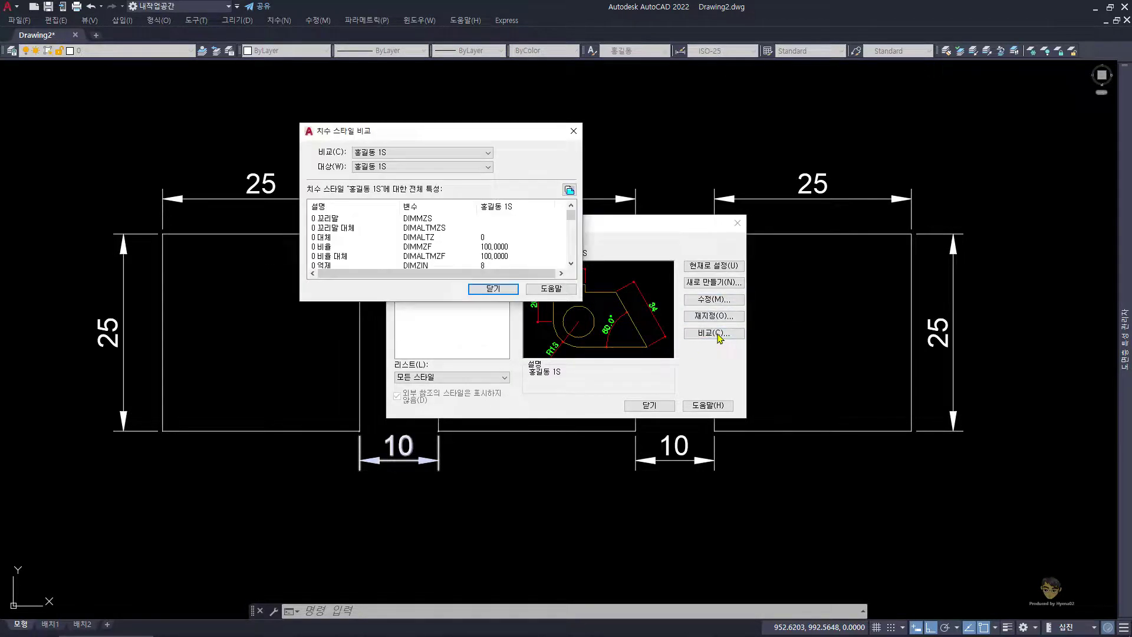
click(418, 152)
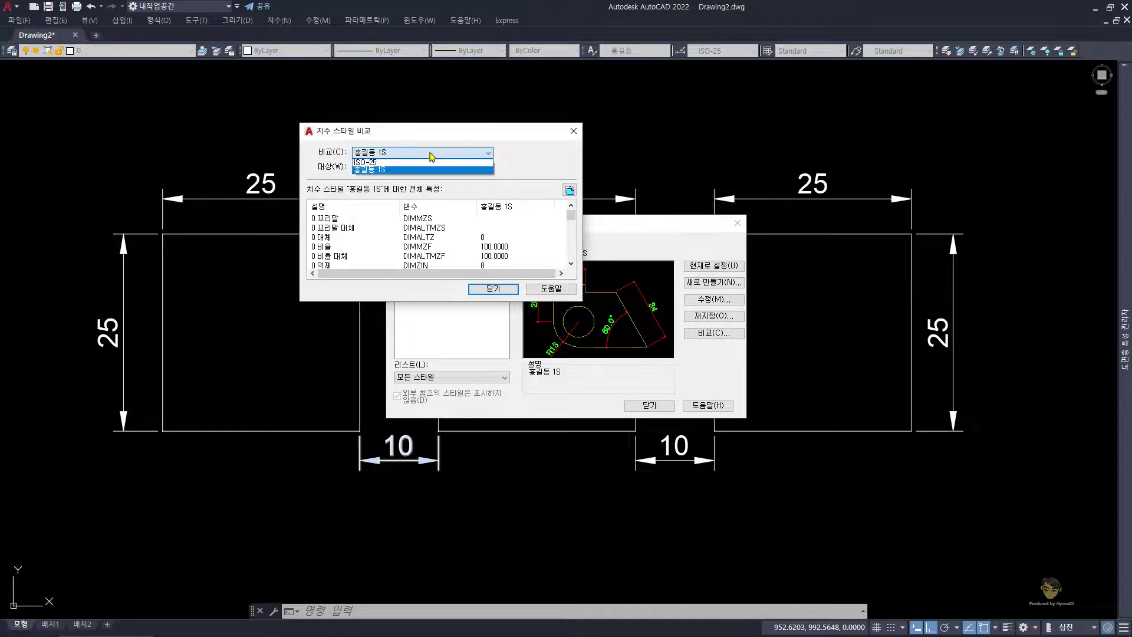
click(400, 163)
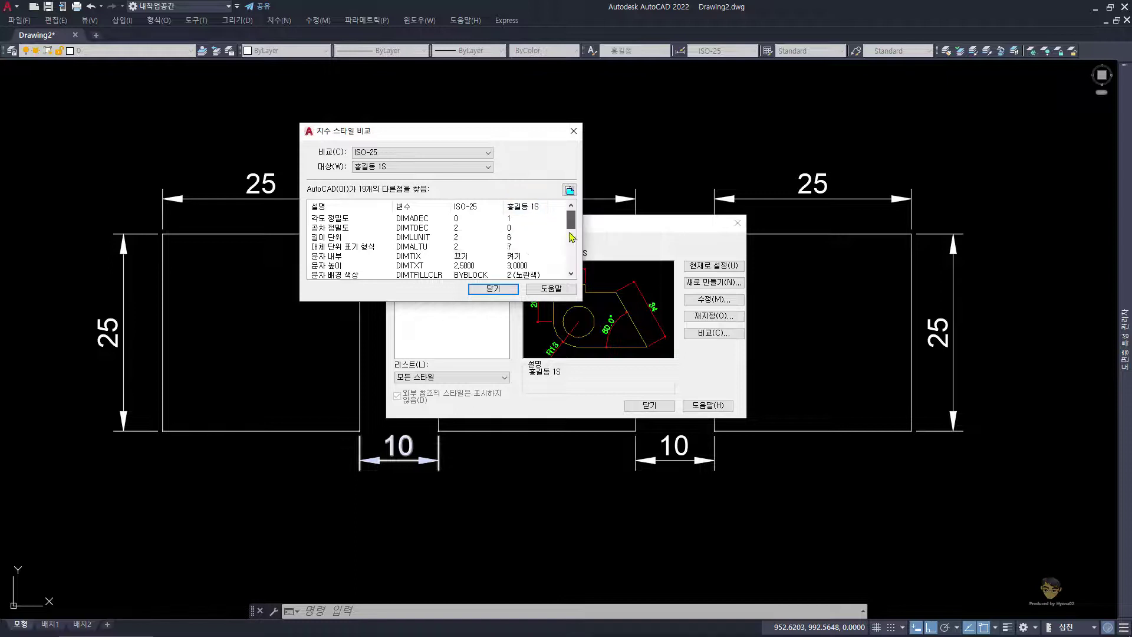
click(571, 274)
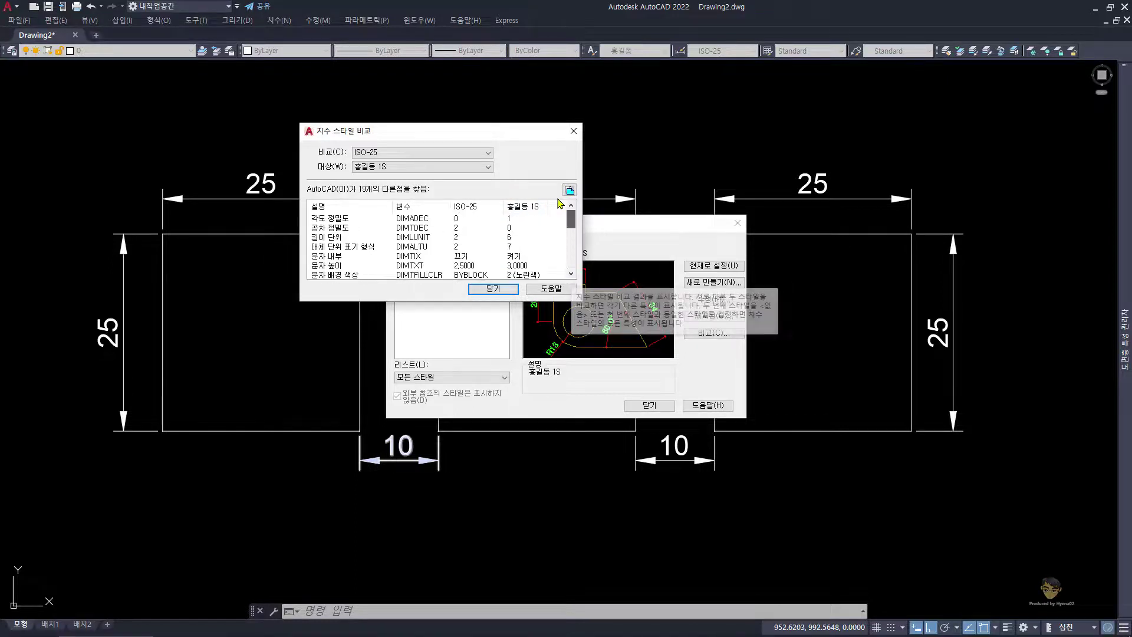
click(494, 288)
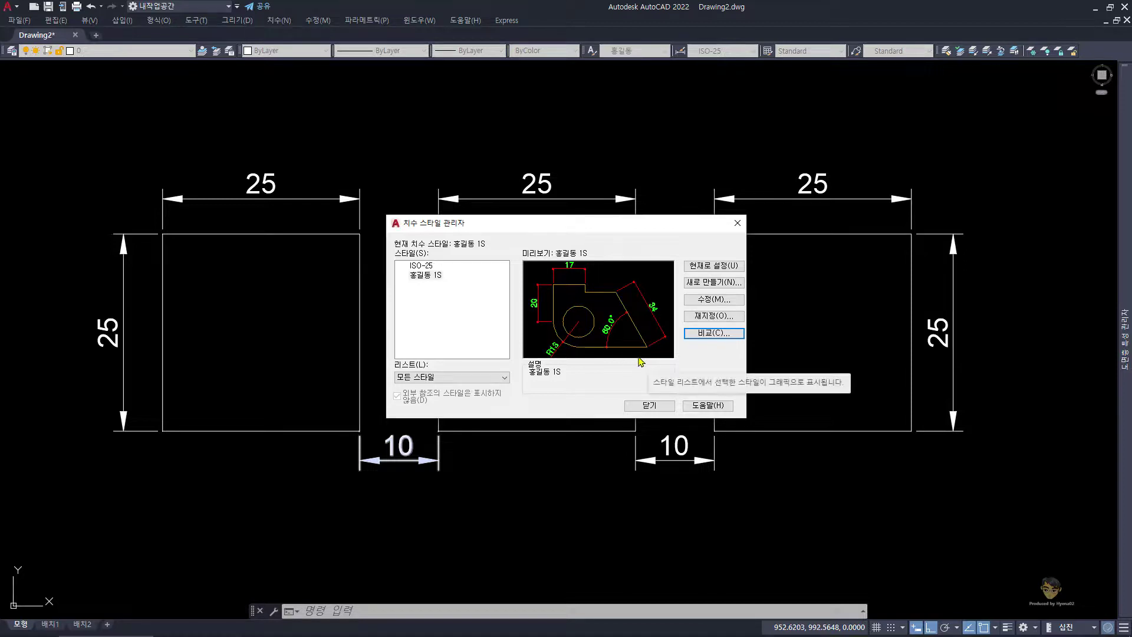
click(649, 405)
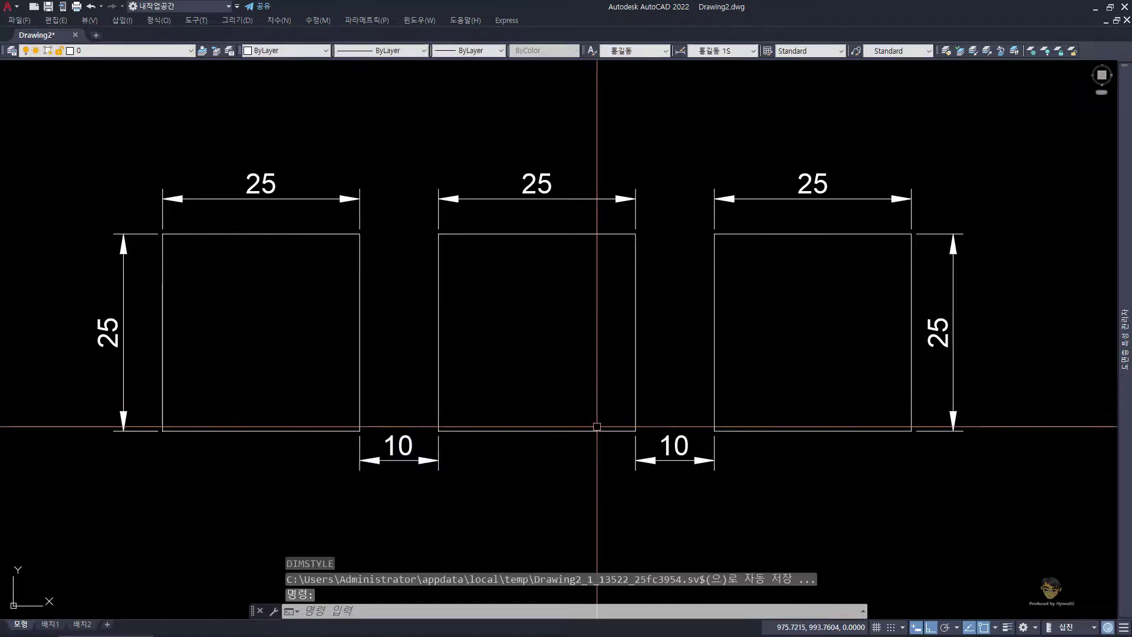
Create a new drawing and view which dimension styles it contains
key(ctrl+m)
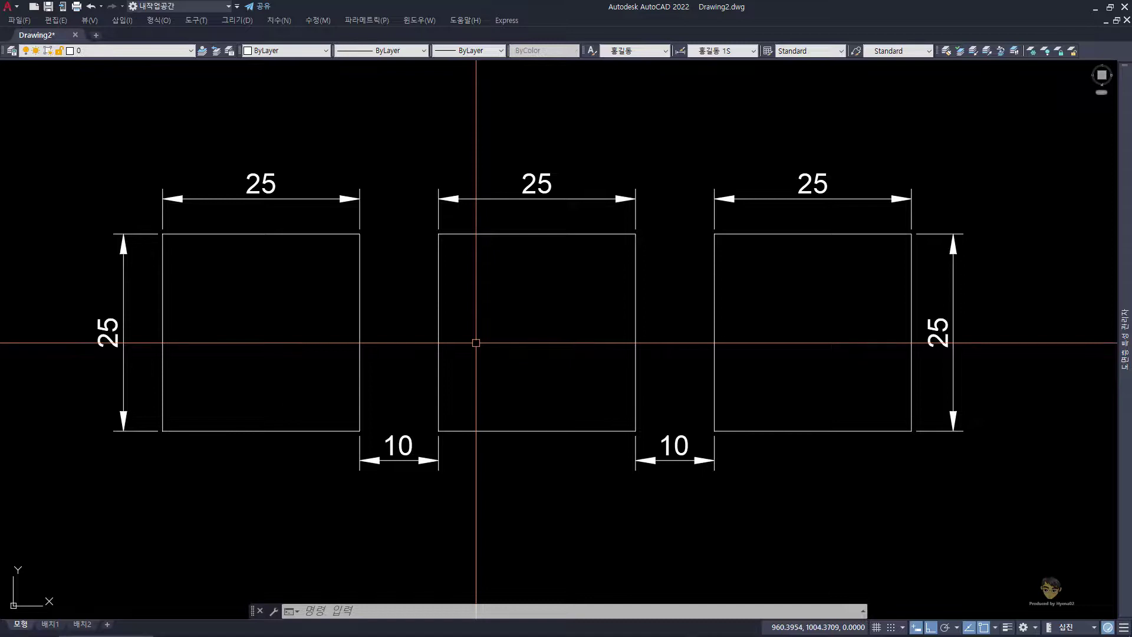
key(ctrl+n)
key(Return)
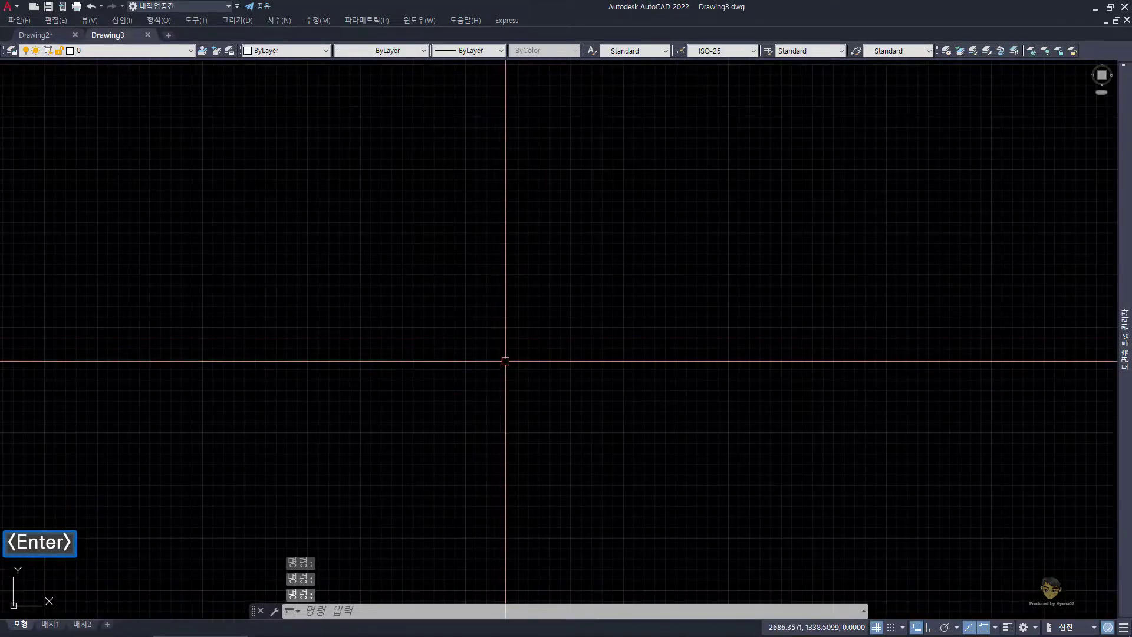
text(dst)
key(space)
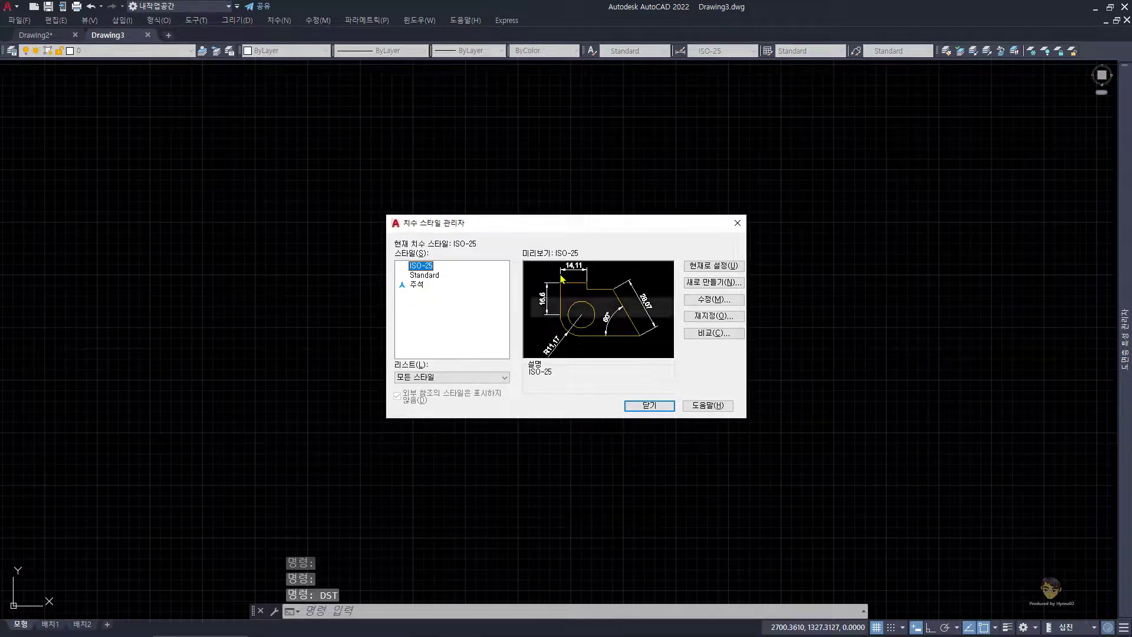
key(Escape)
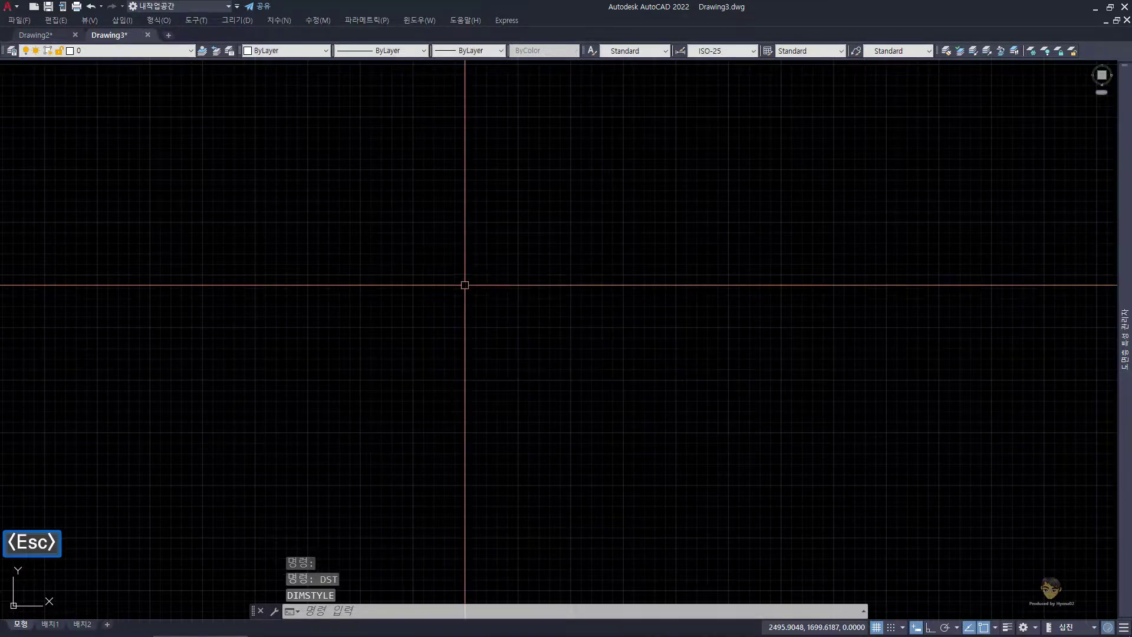
Save the Drawing2 drawing to the desktop, named with the sample person's name followed by "-치수 스타일-1S"
key(ctrl+Tab)
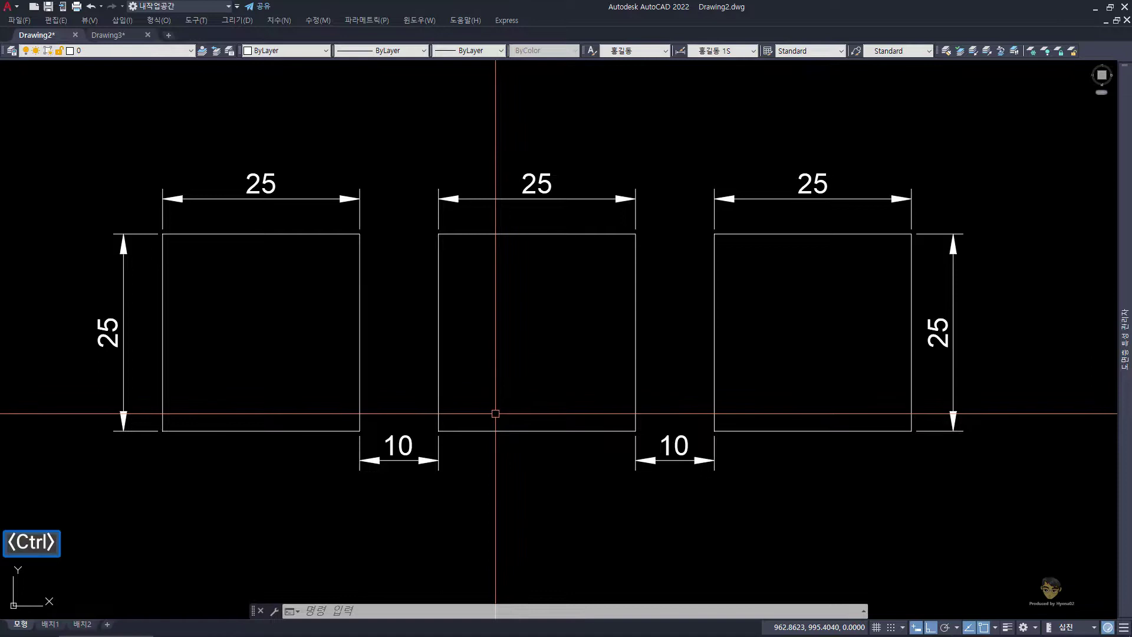
key(ctrl+s)
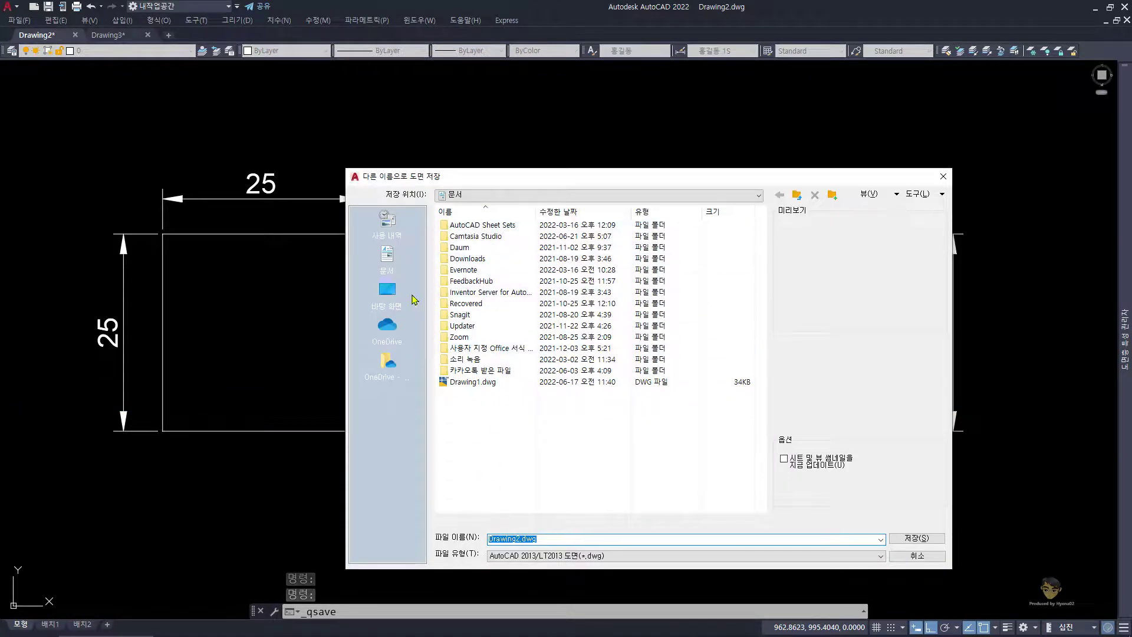
click(390, 302)
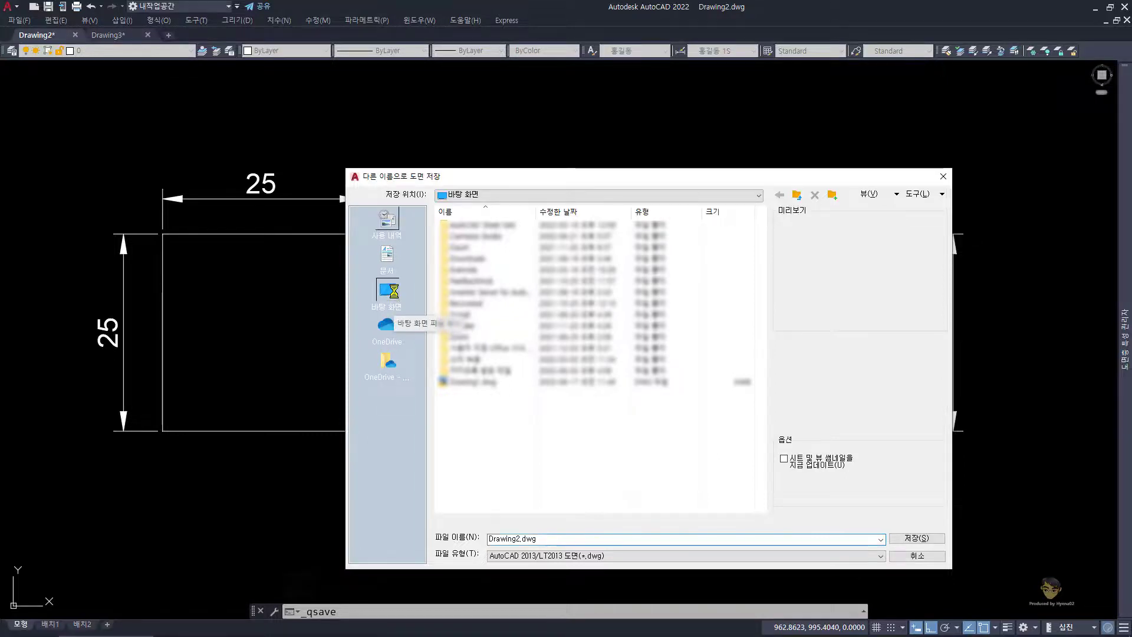
key(ctrl+m)
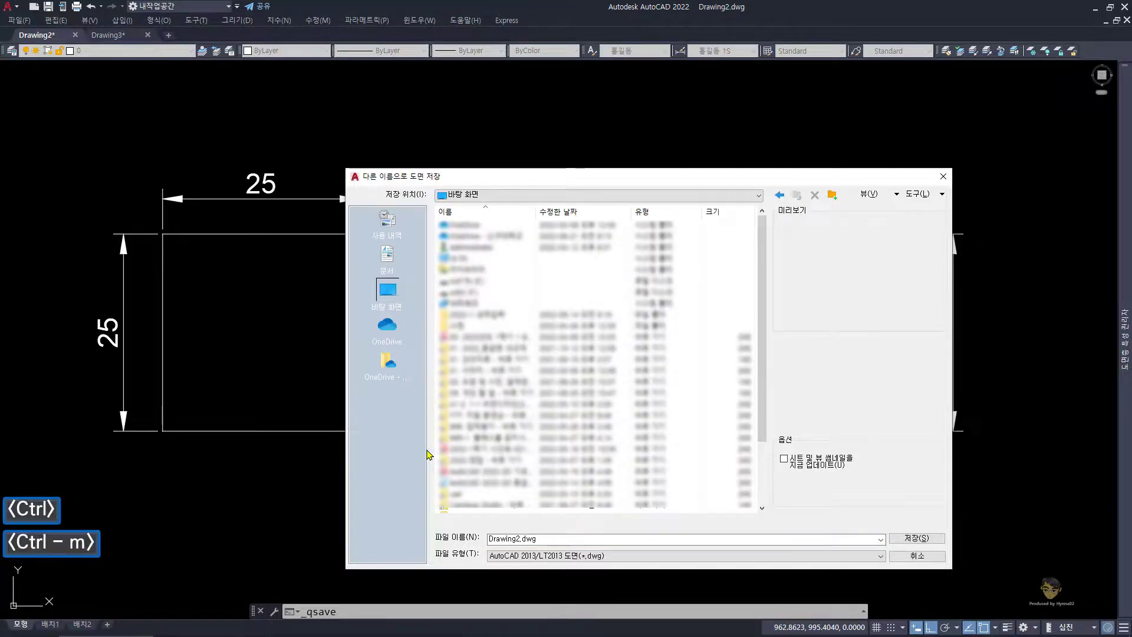
double_click(507, 538)
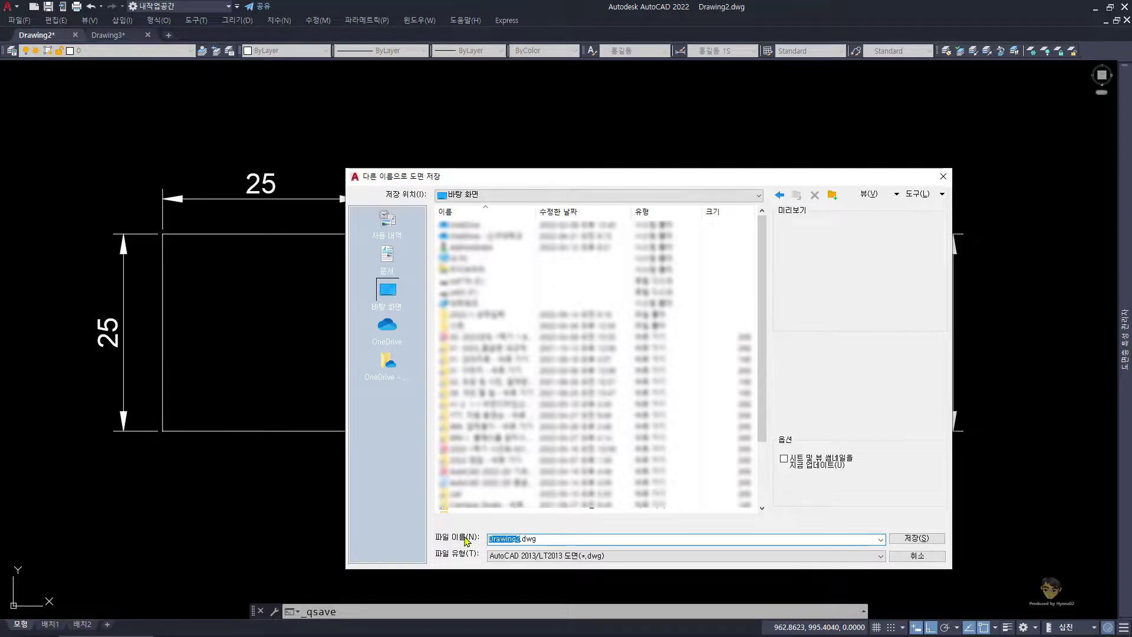
key(Hangul)
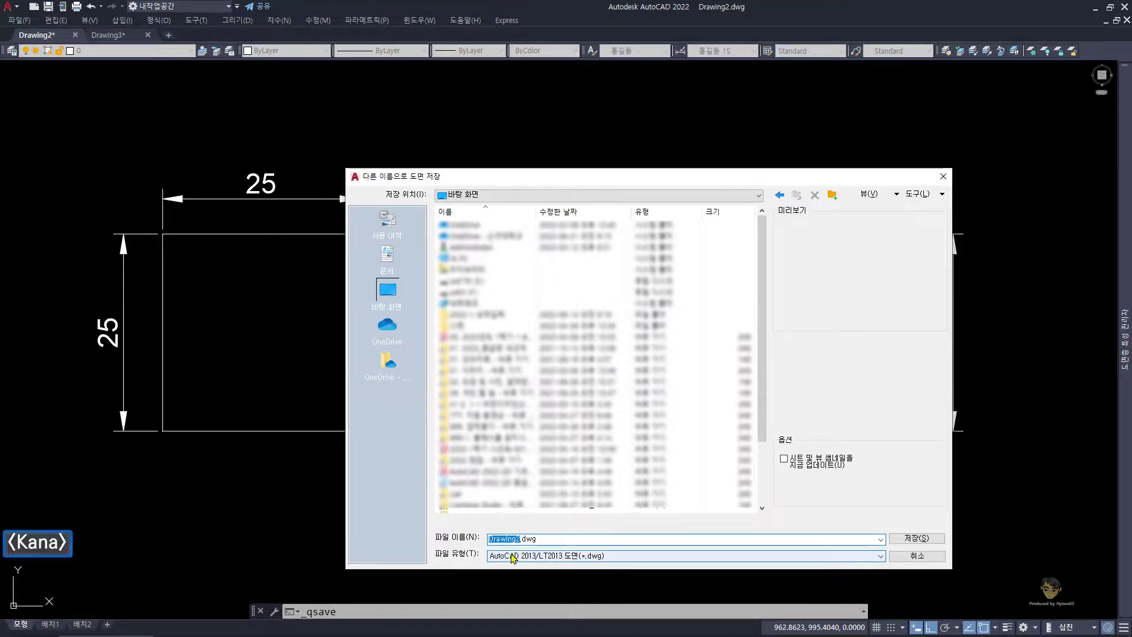
text(홍길동)
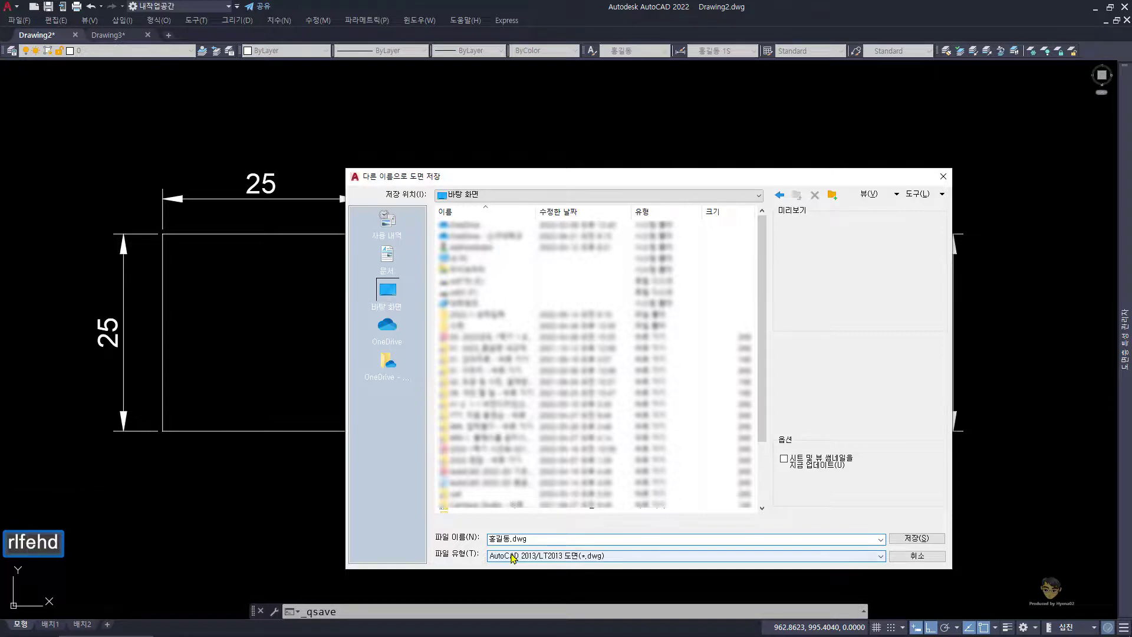
text(-치수)
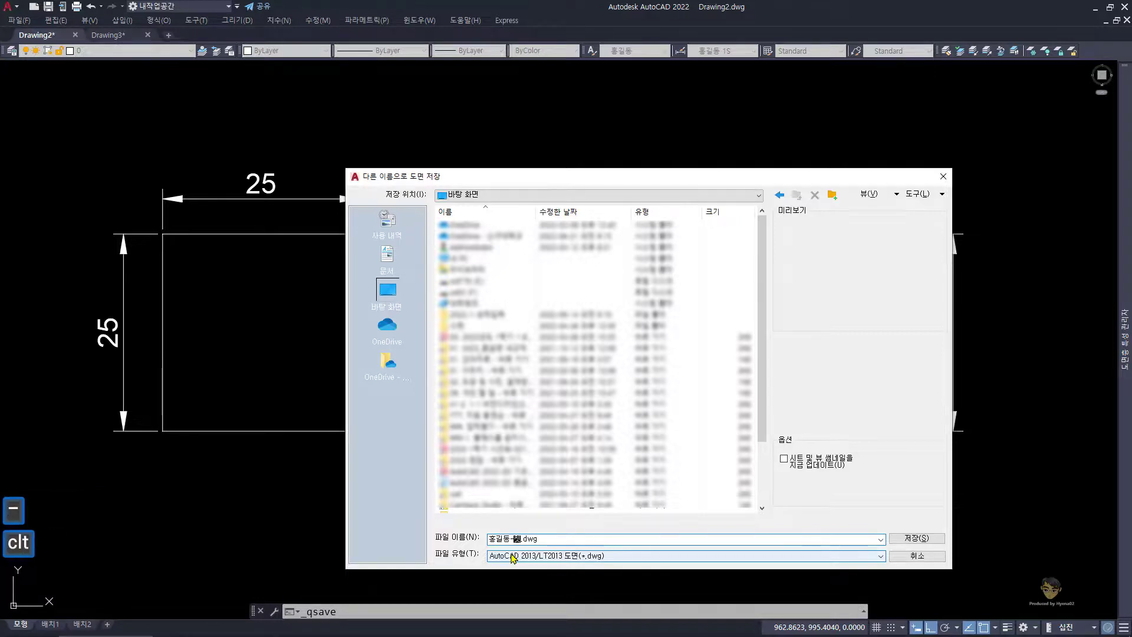
text( 스타일-)
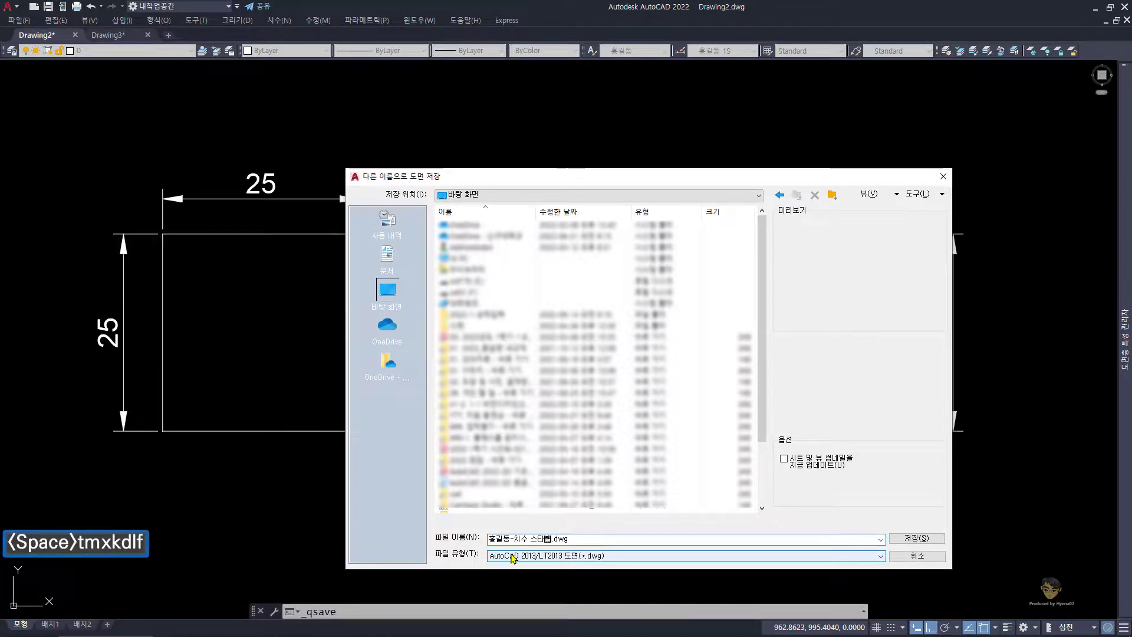
text(1S)
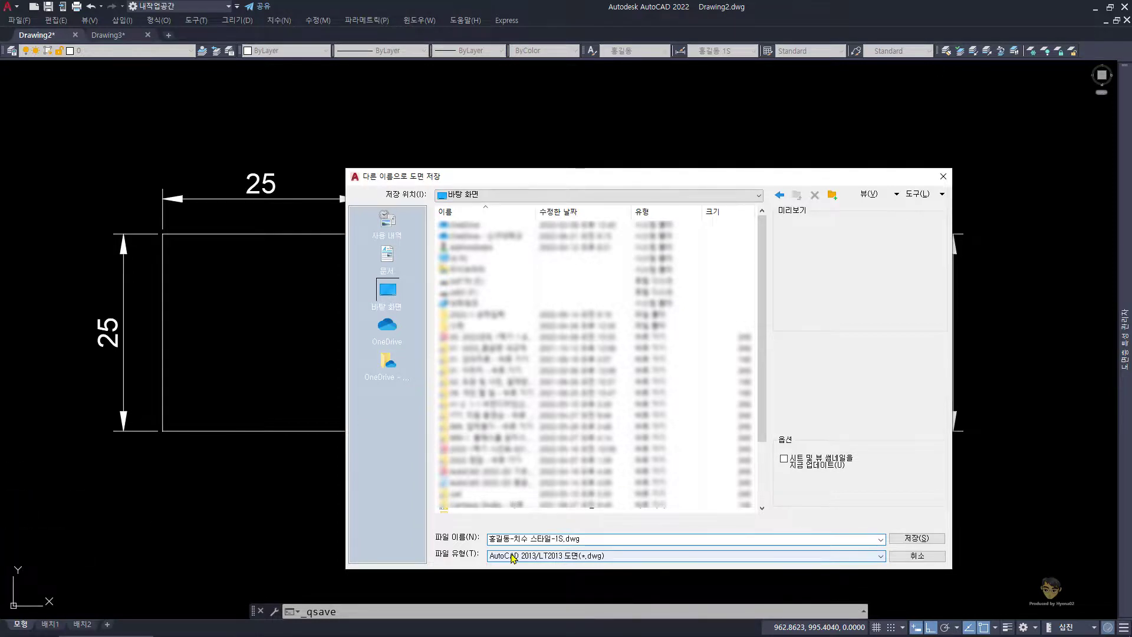
key(Return)
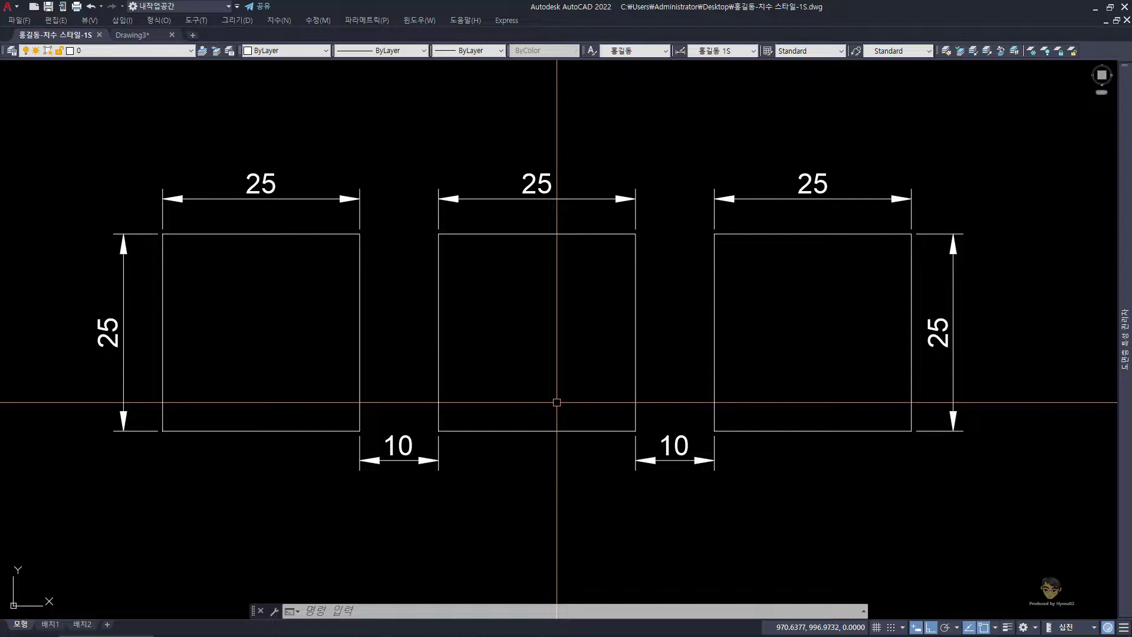
Save the drawing under its existing name in the AutoCAD 2013/LT2013 drawing format, replacing the existing desktop file
key(ctrl)
key(ctrl+shift)
key(ctrl+shift)
key(ctrl+shift)
key(ctrl+shift)
key(ctrl+shift+s)
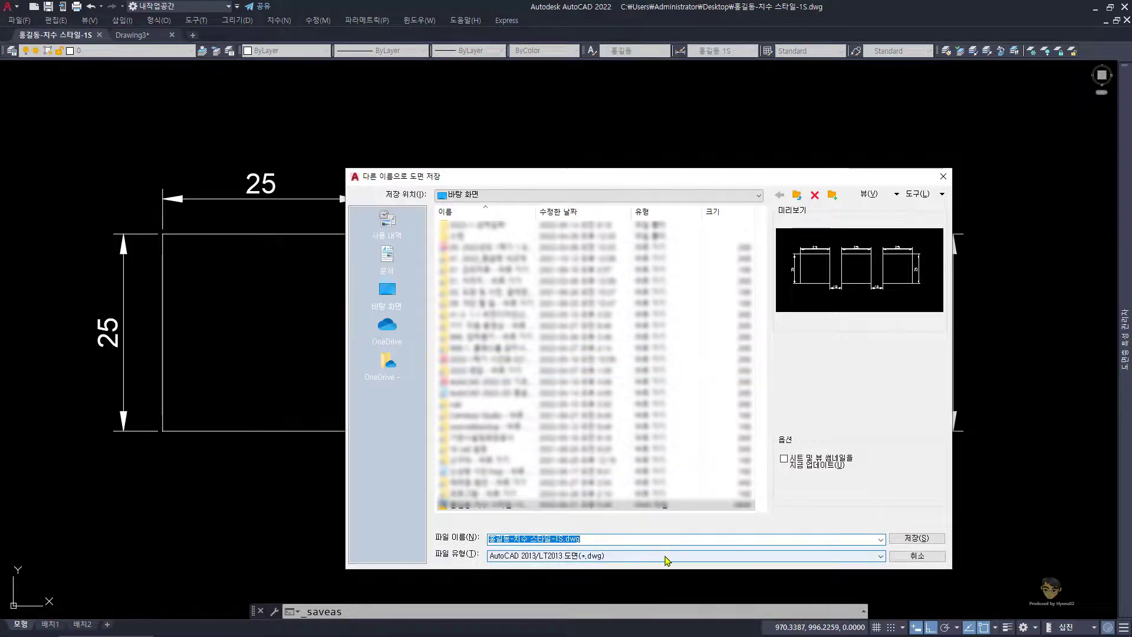
click(634, 556)
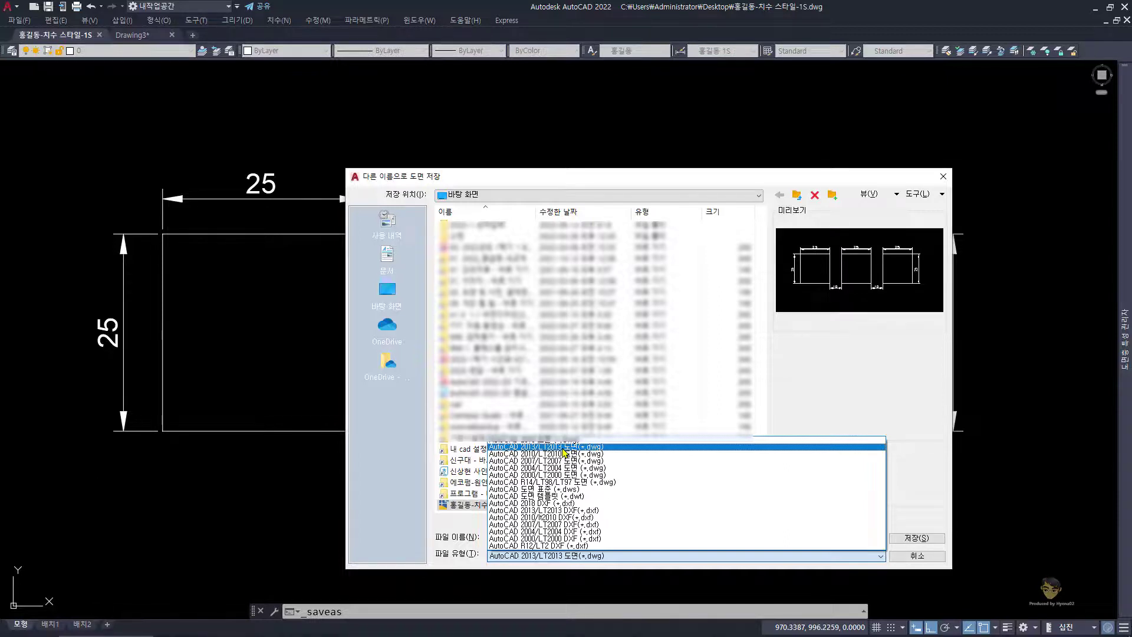
click(559, 450)
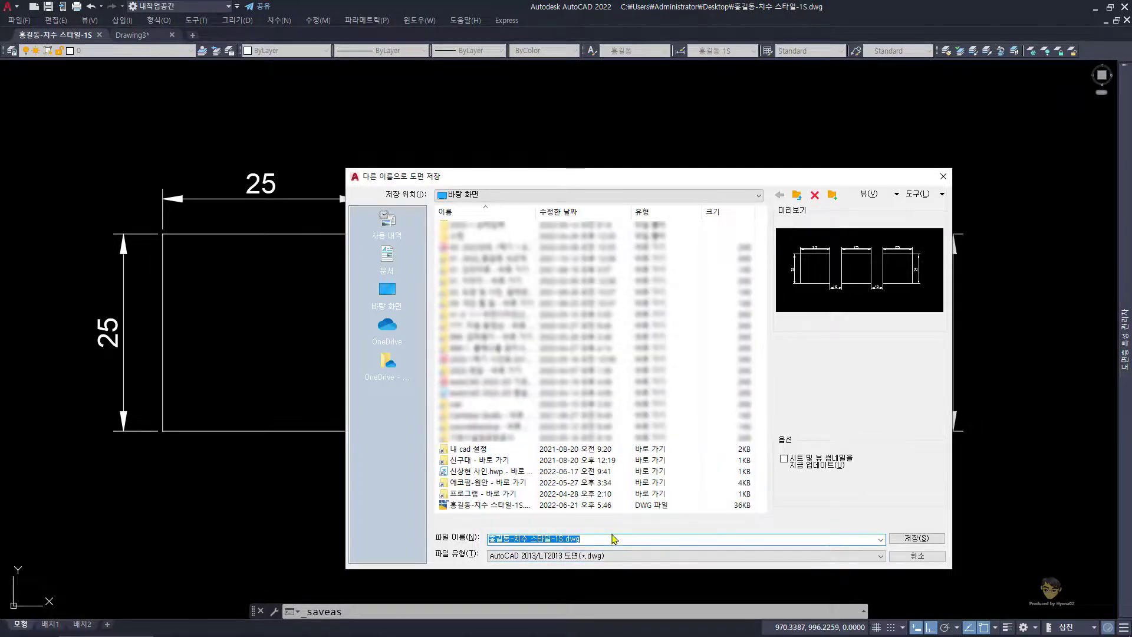
click(921, 539)
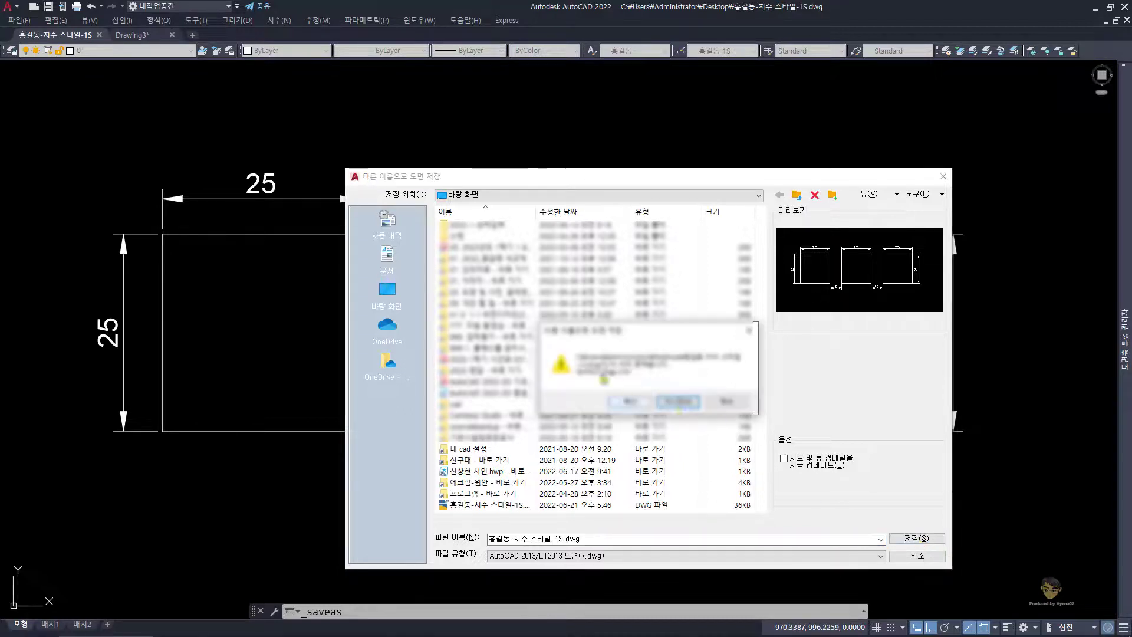
click(637, 405)
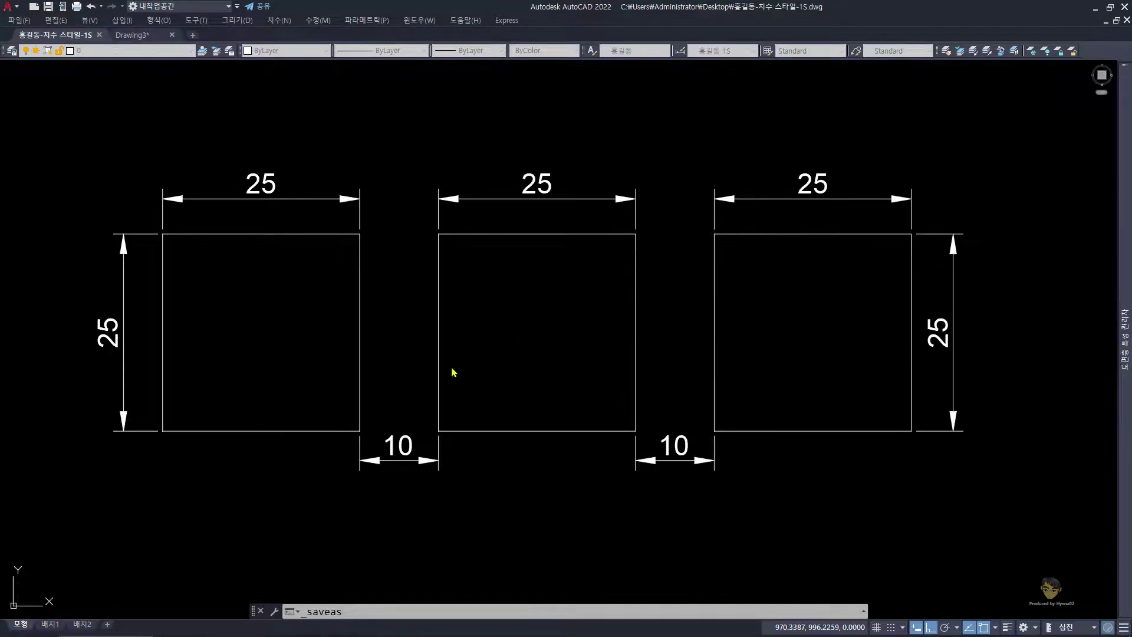
click(495, 332)
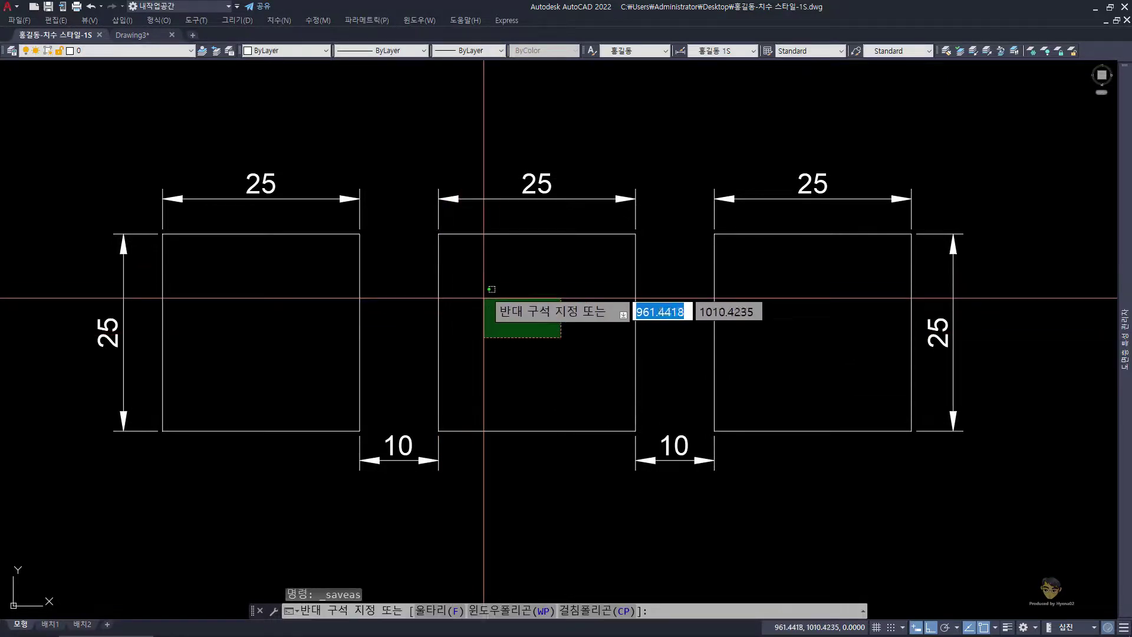
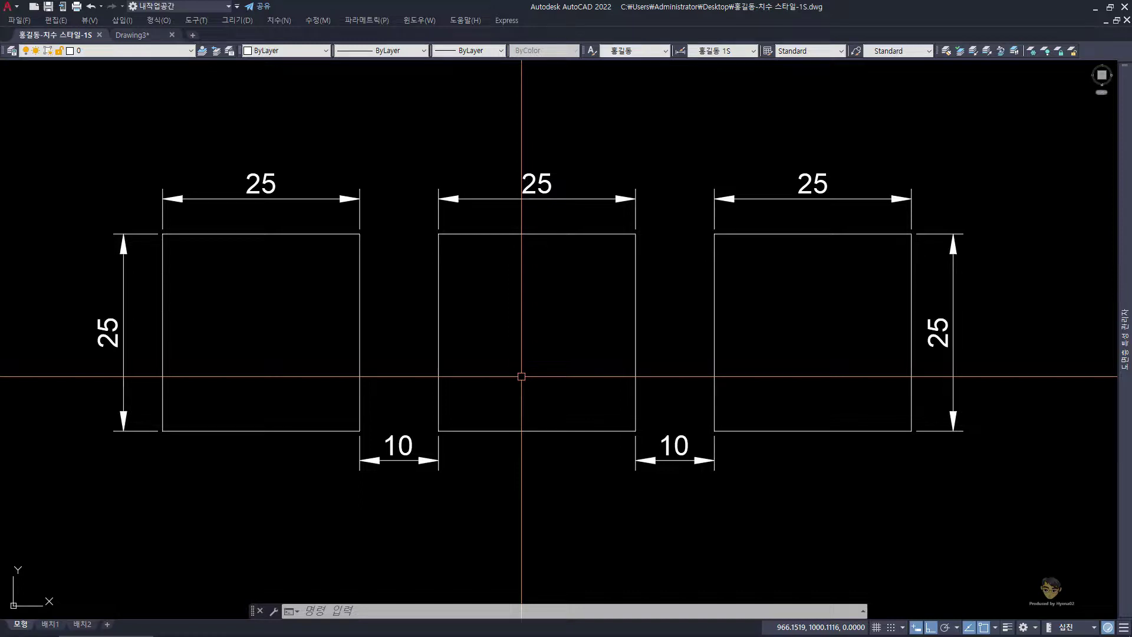
View the text styles stored in the drawing, and leave them as they are
text(st)
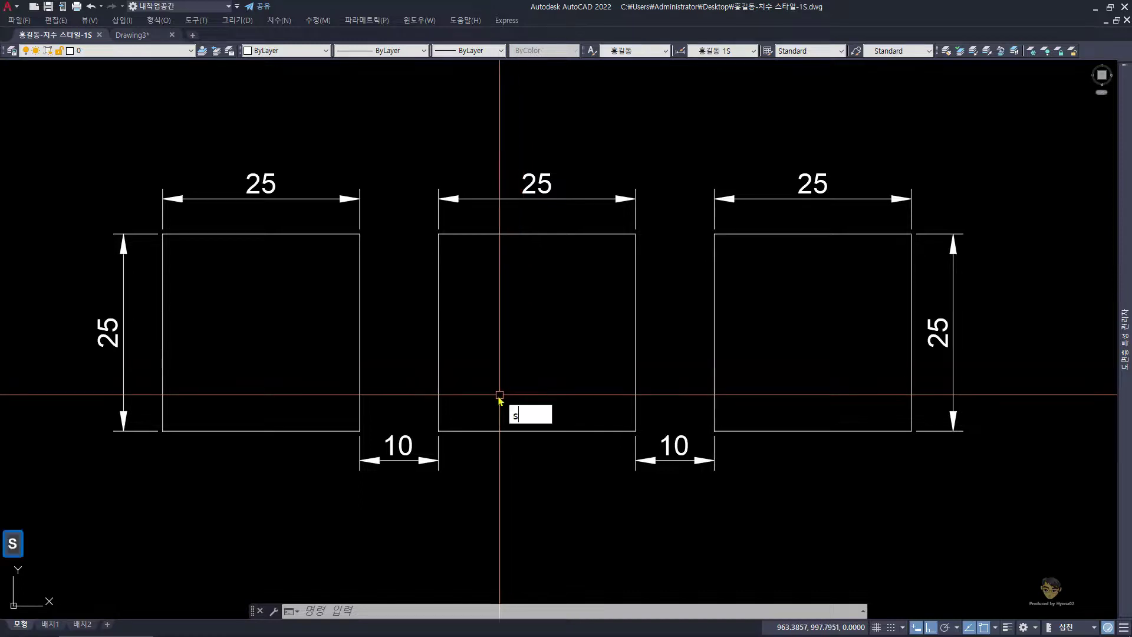
key(space)
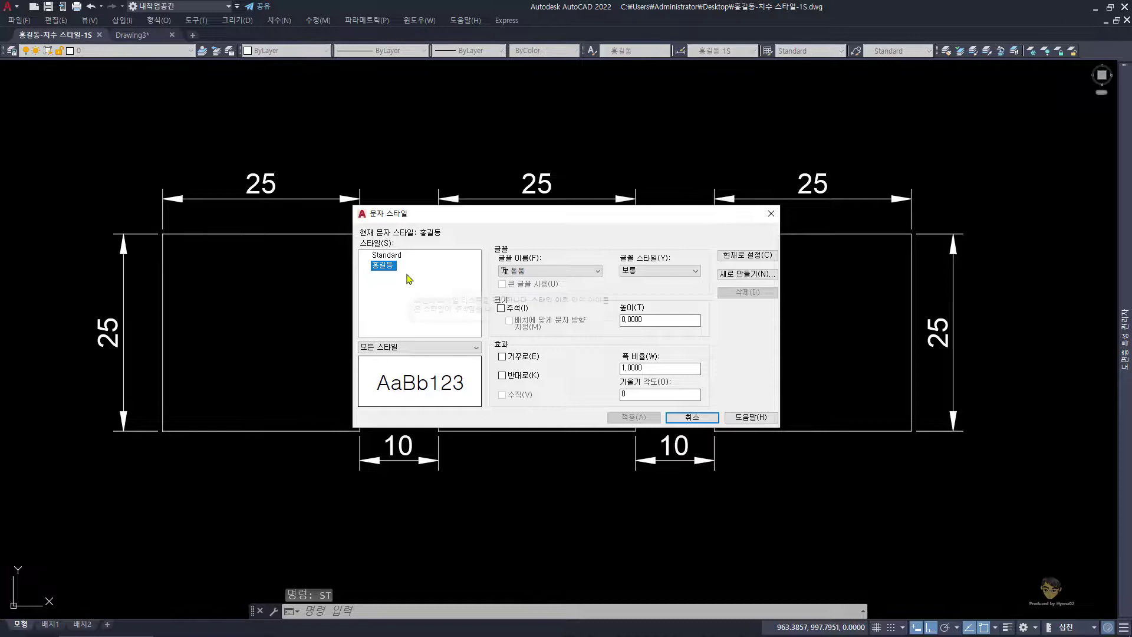
key(Escape)
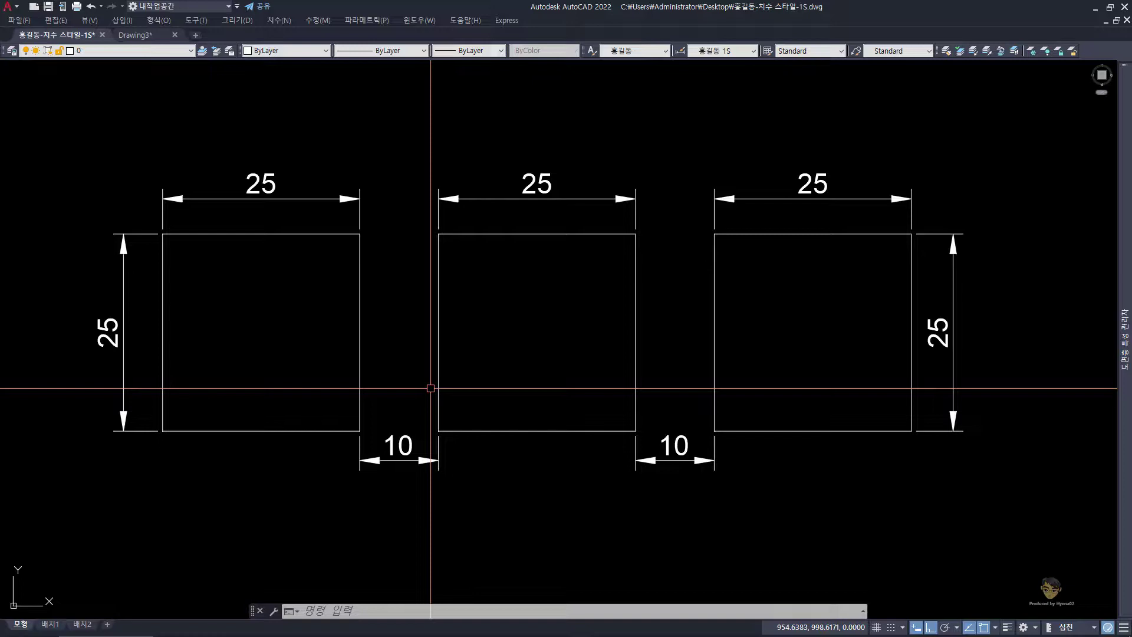
Review the fit, line and text settings of the custom 1S dimension style, and close the dimension style manager
text(dst)
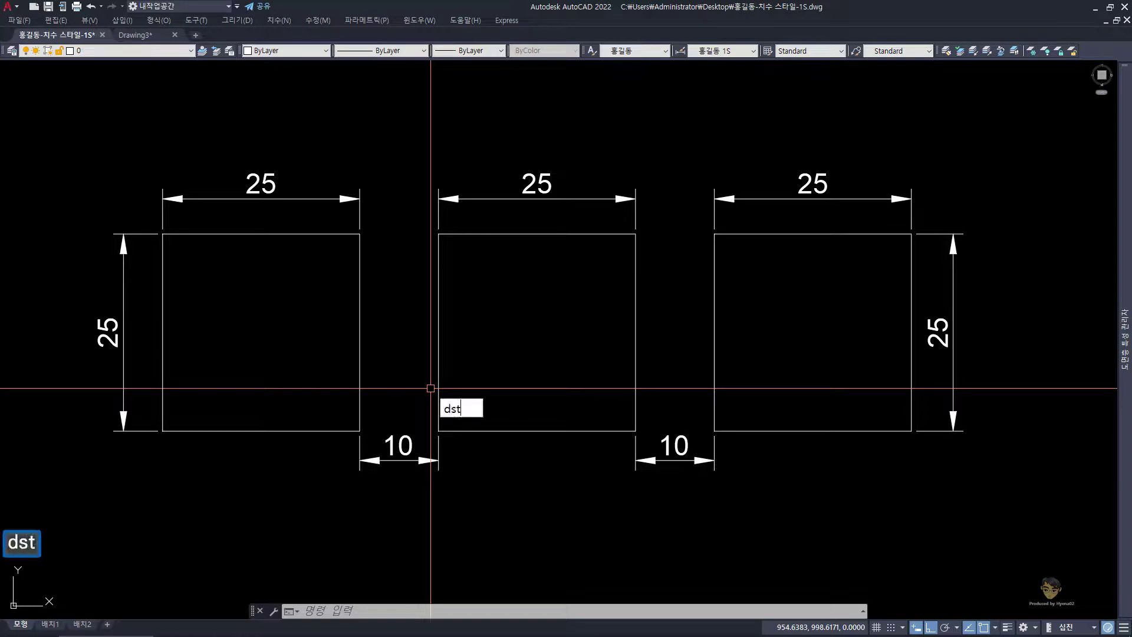
key(space)
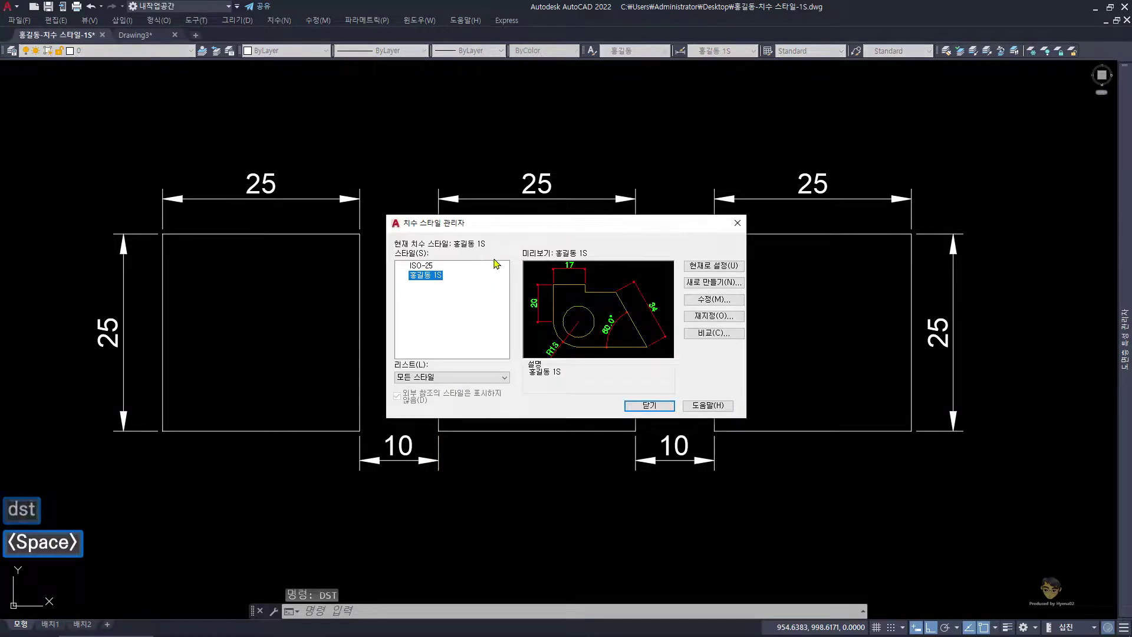
click(713, 298)
click(481, 203)
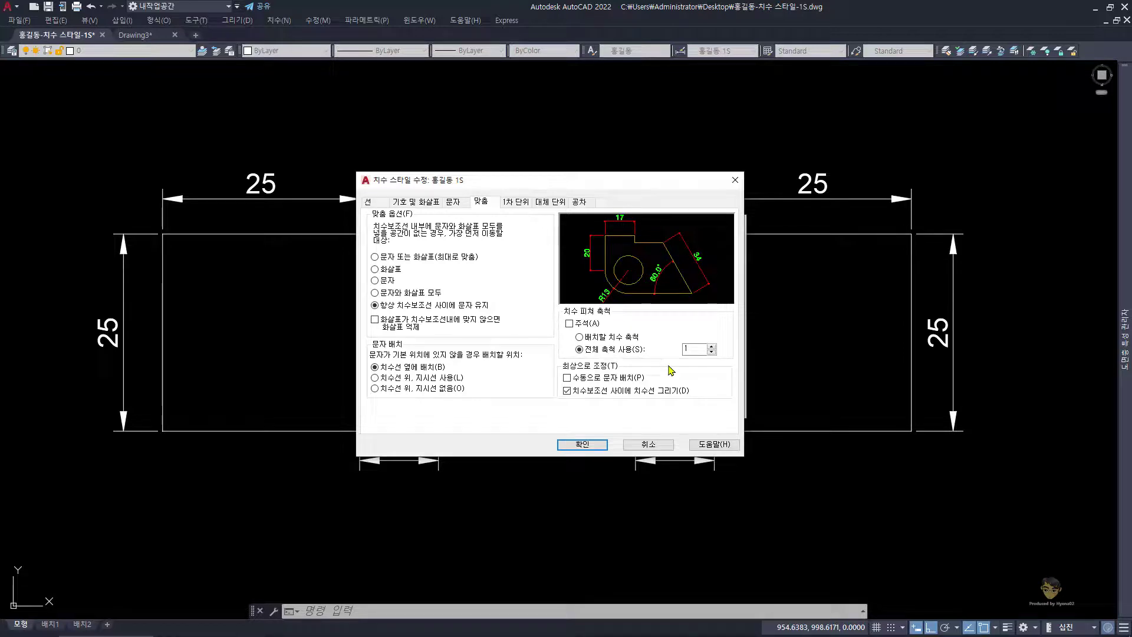
click(367, 202)
click(453, 202)
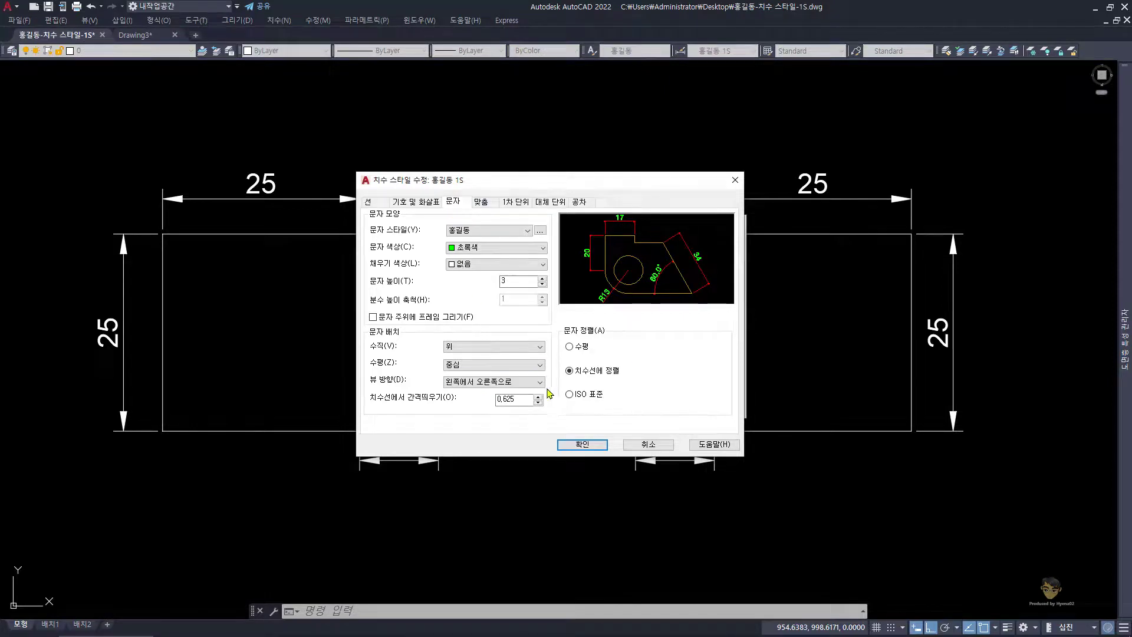
key(Escape)
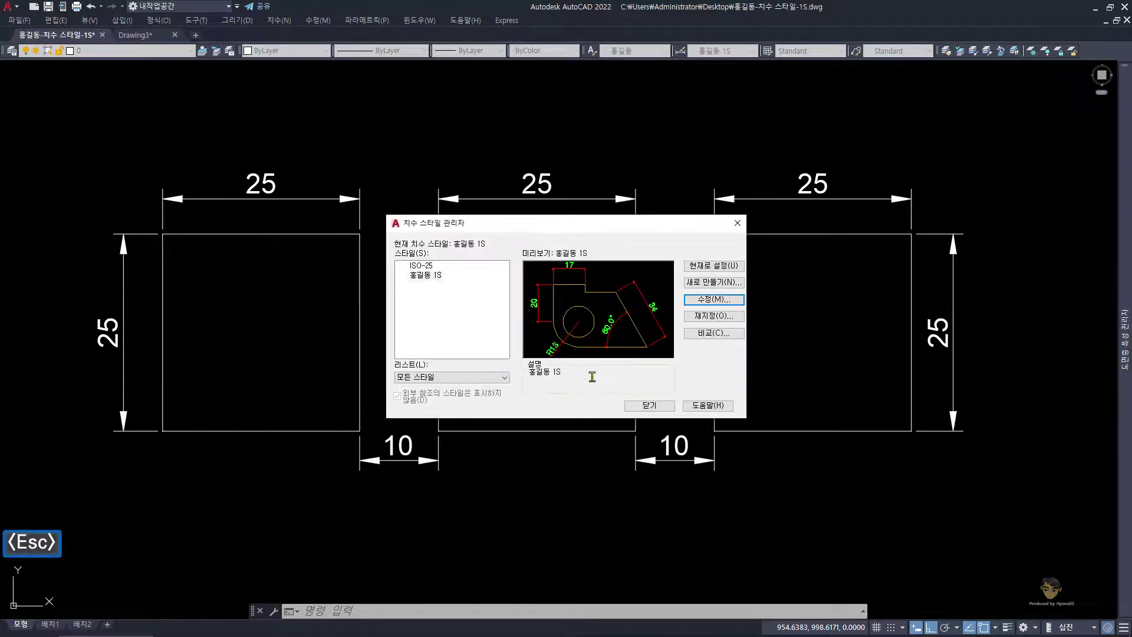
click(643, 406)
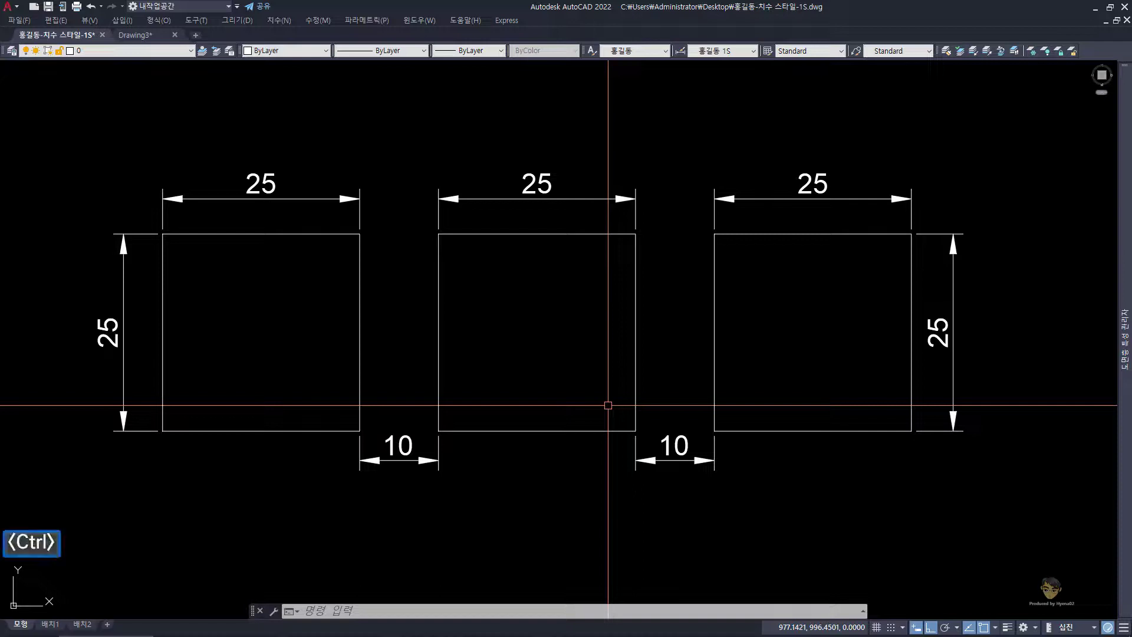
Check which dimension style the width dimension above the first square uses, and clear the selection
key(ctrl+m)
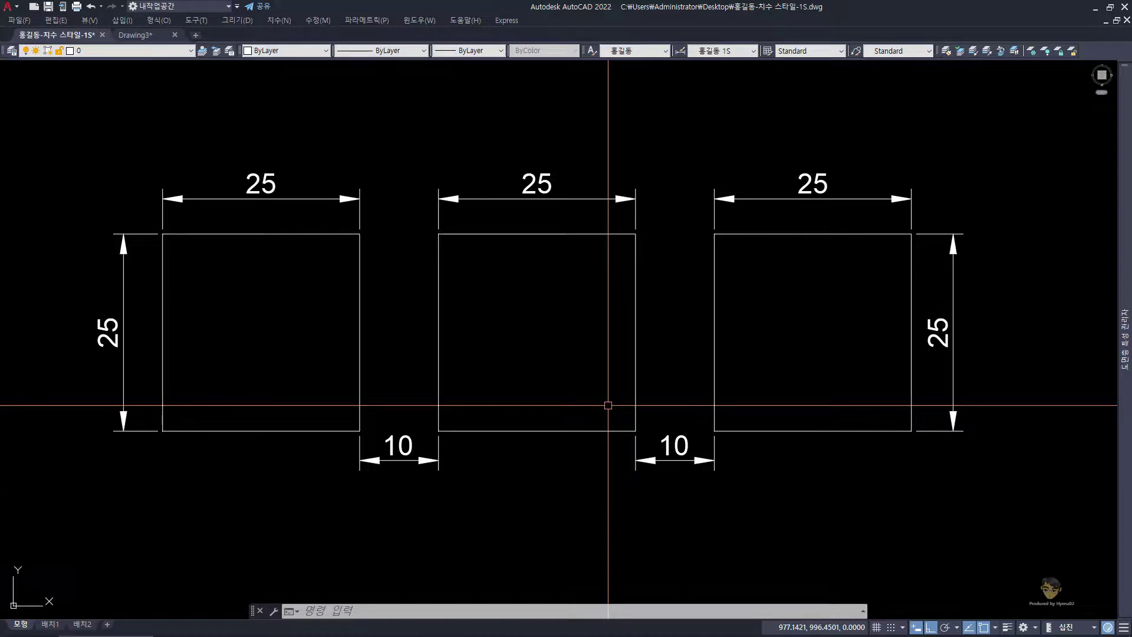
click(254, 204)
click(242, 157)
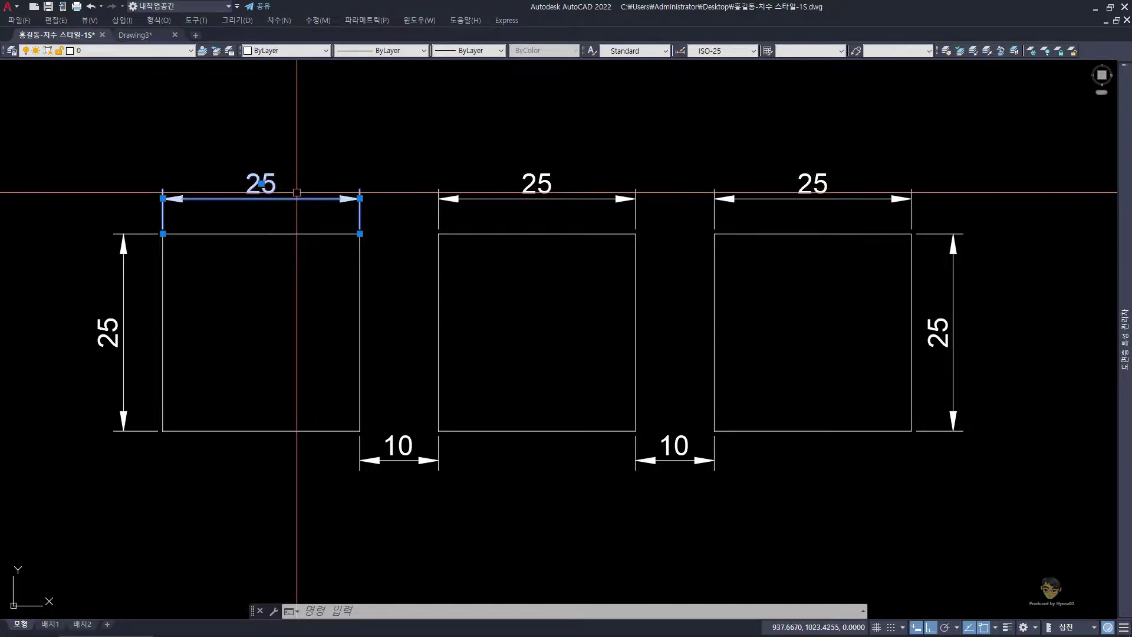
key(Escape)
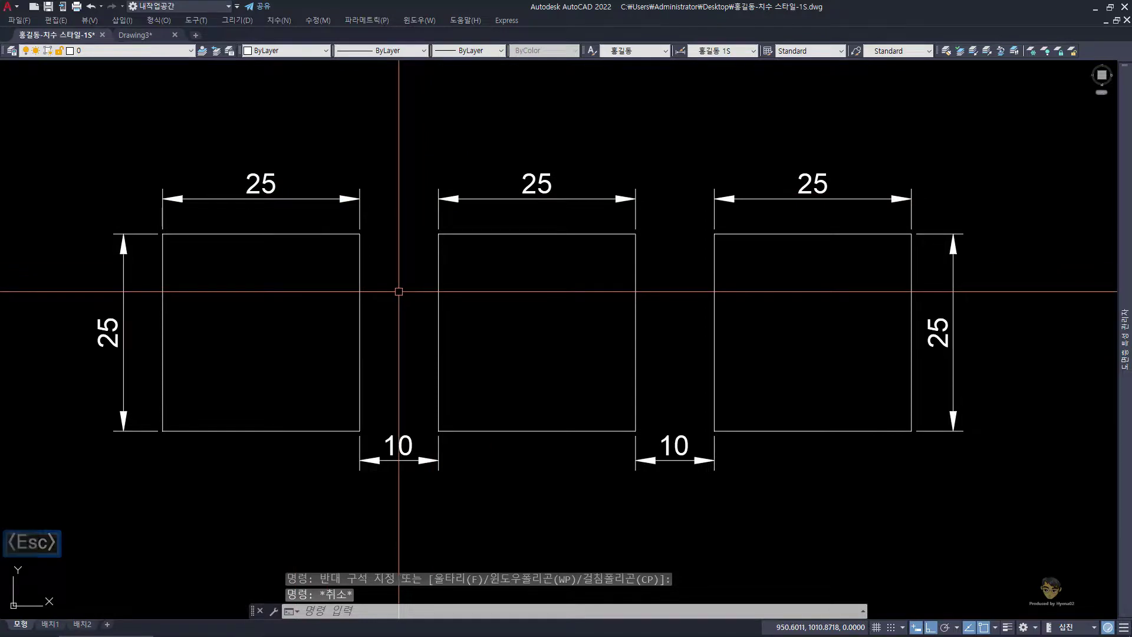
Apply the custom 1S dimension style to the vertical dimension beside the first square
middle_drag(372, 295, 419, 283)
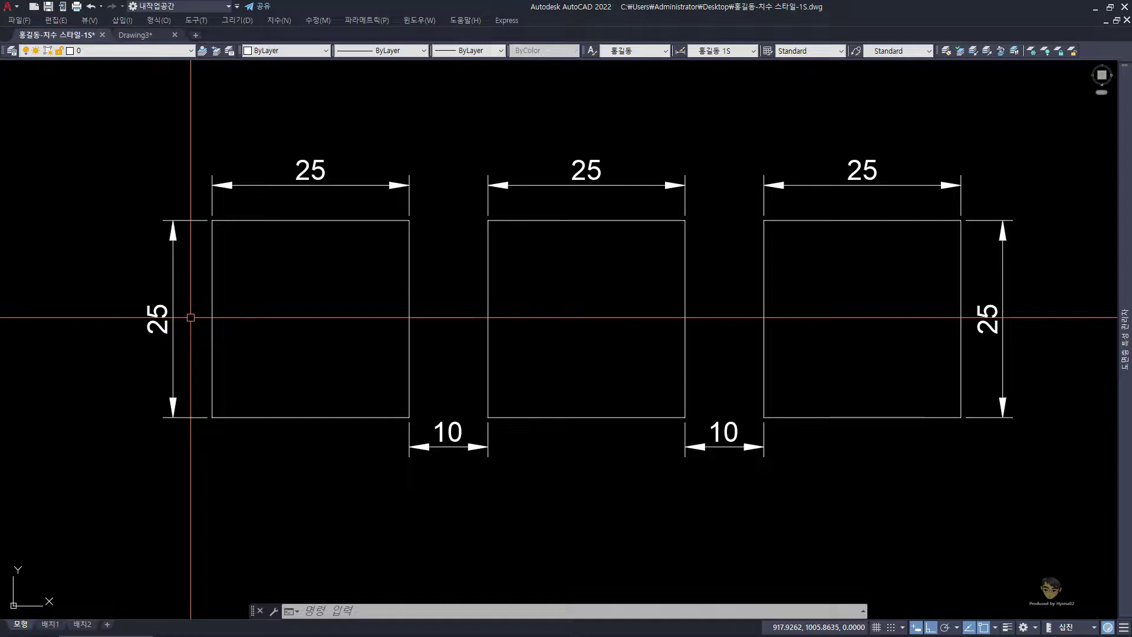
click(190, 358)
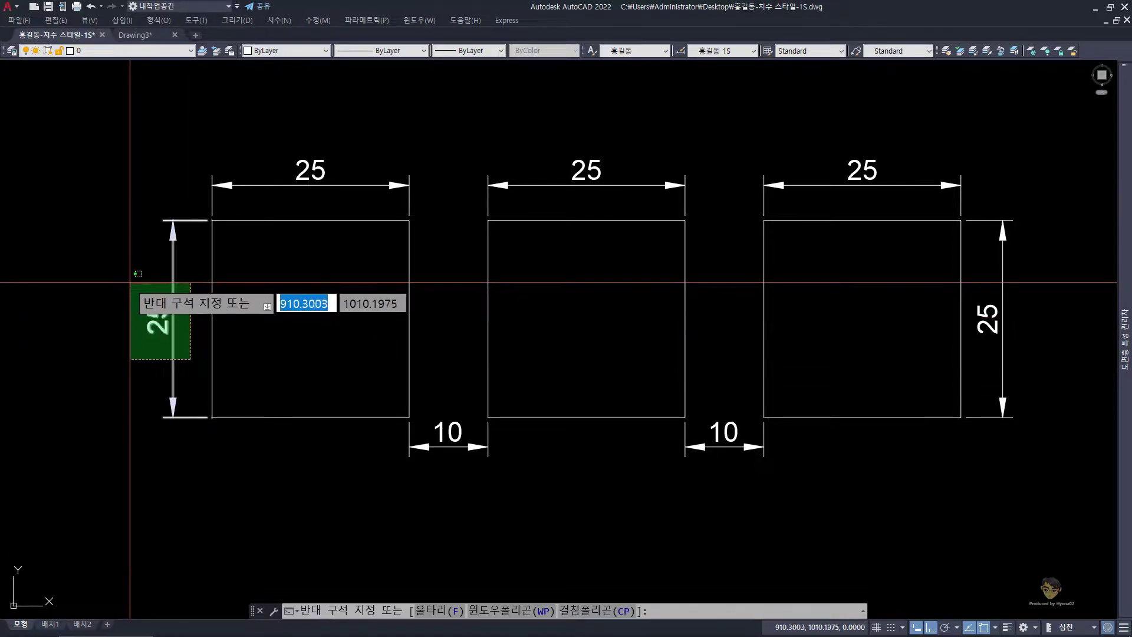
click(129, 259)
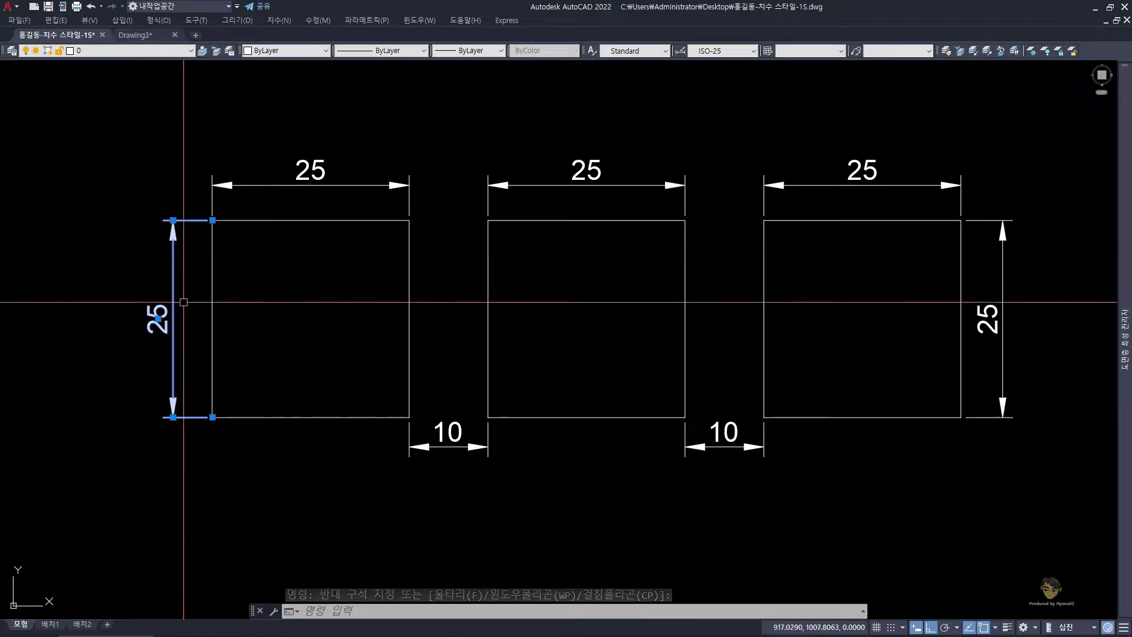
right_click(165, 326)
mouse_move(227, 319)
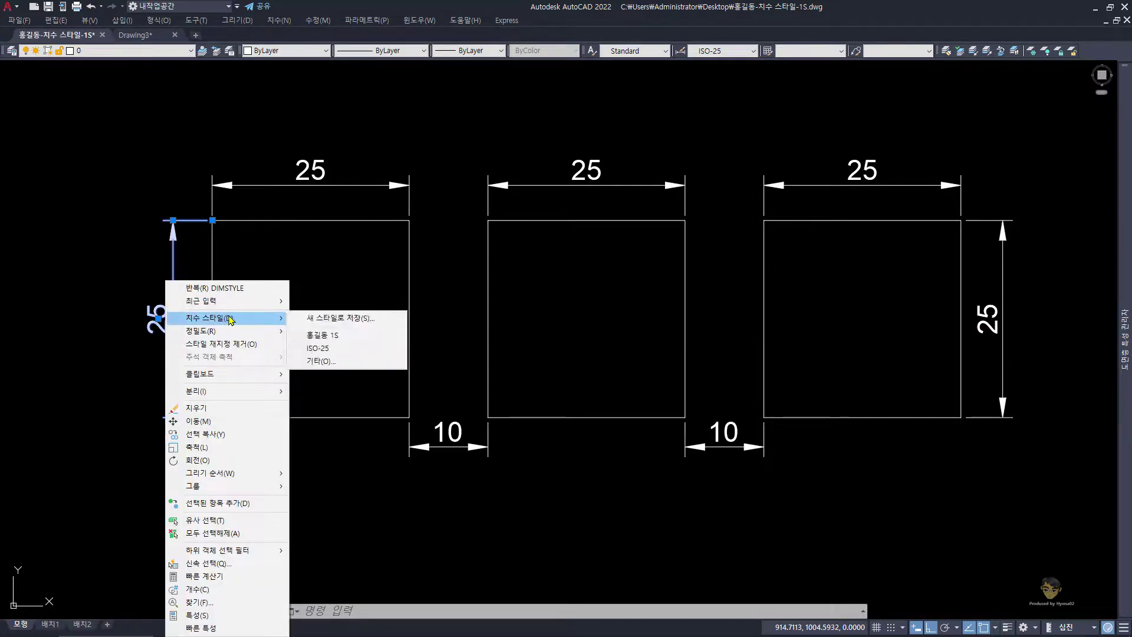
click(330, 335)
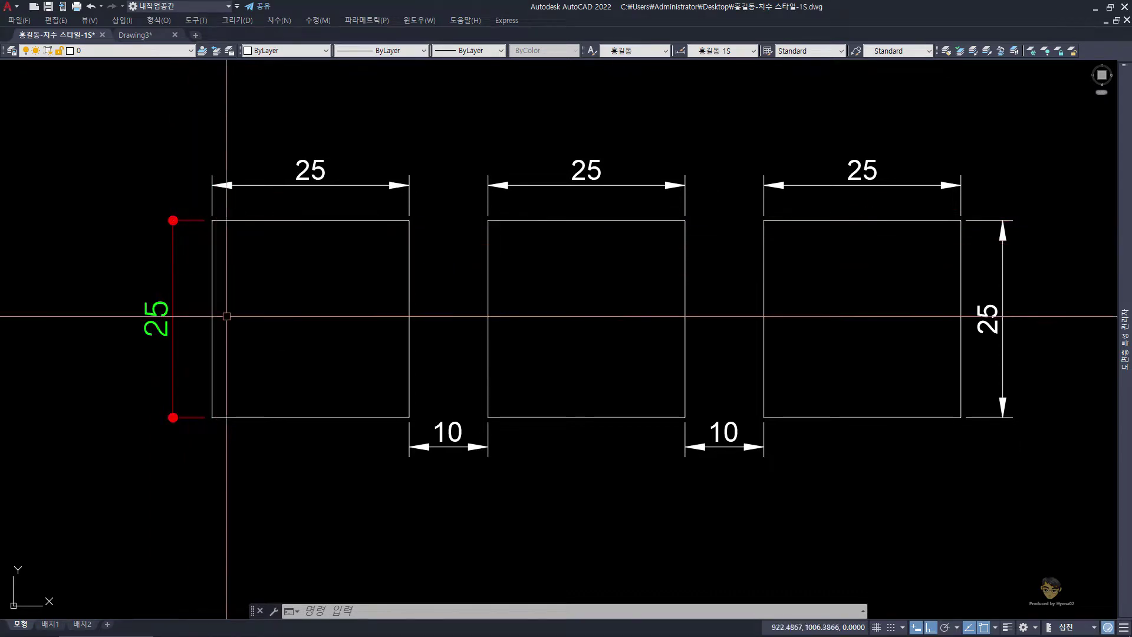
mouse_move(144, 316)
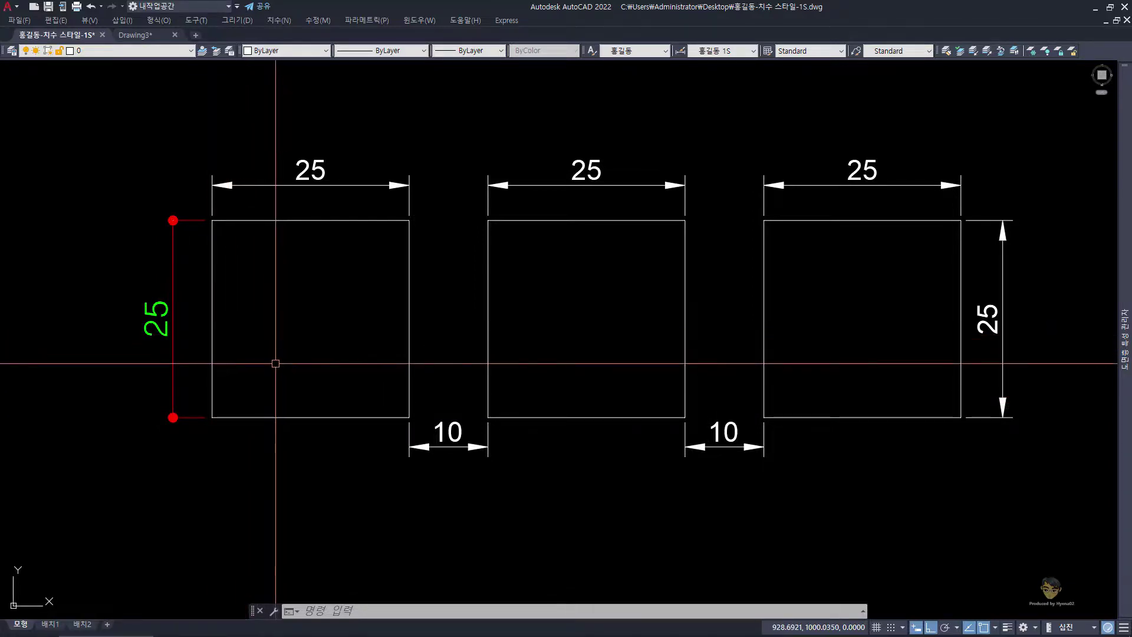
key(Escape)
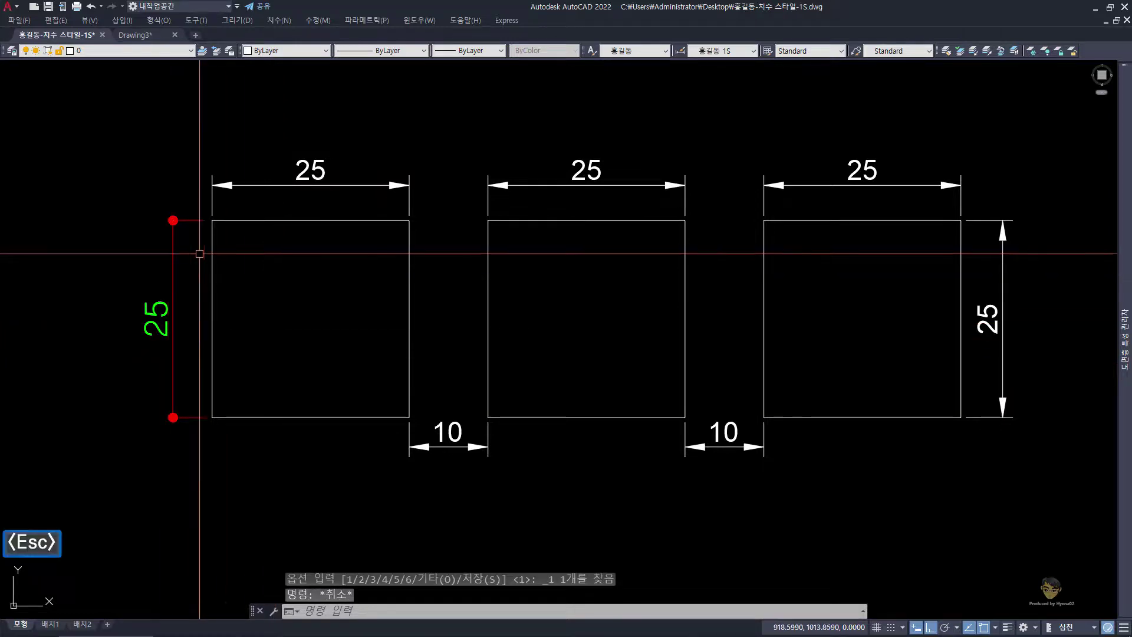
Try the custom 1S dimension style on the three width dimensions above the squares, and undo the style change
click(823, 203)
click(279, 147)
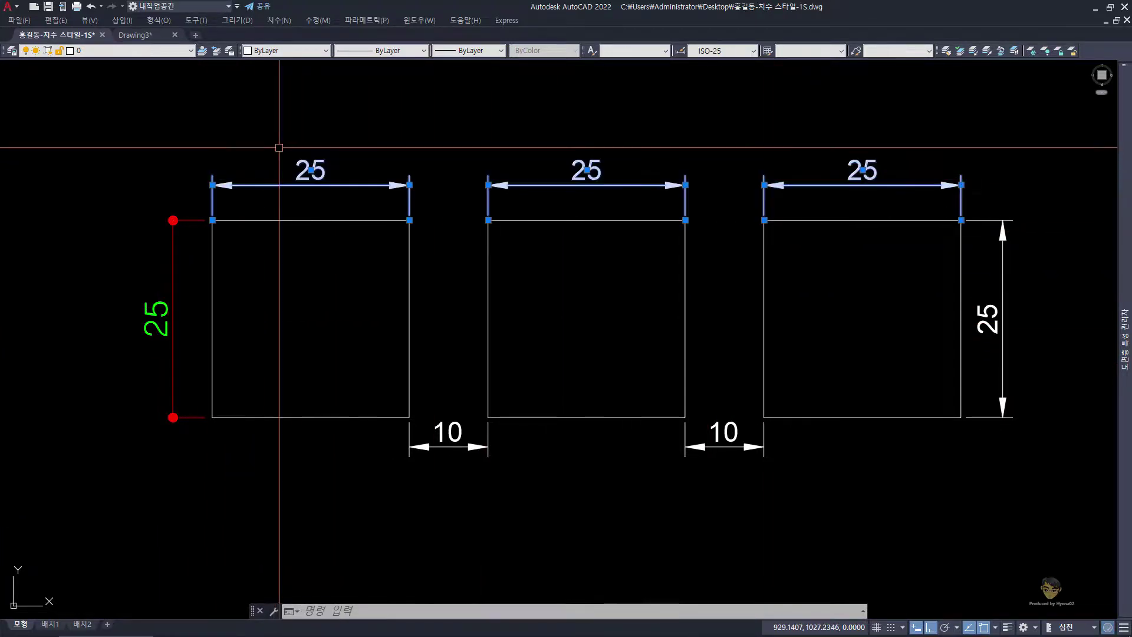
right_click(342, 186)
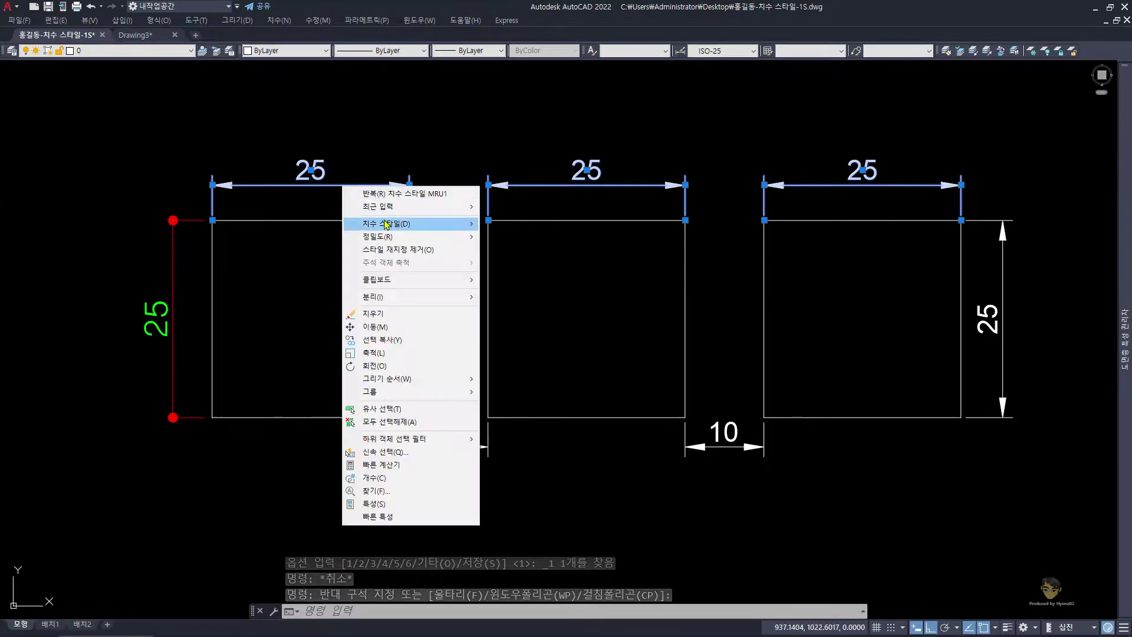
mouse_move(389, 224)
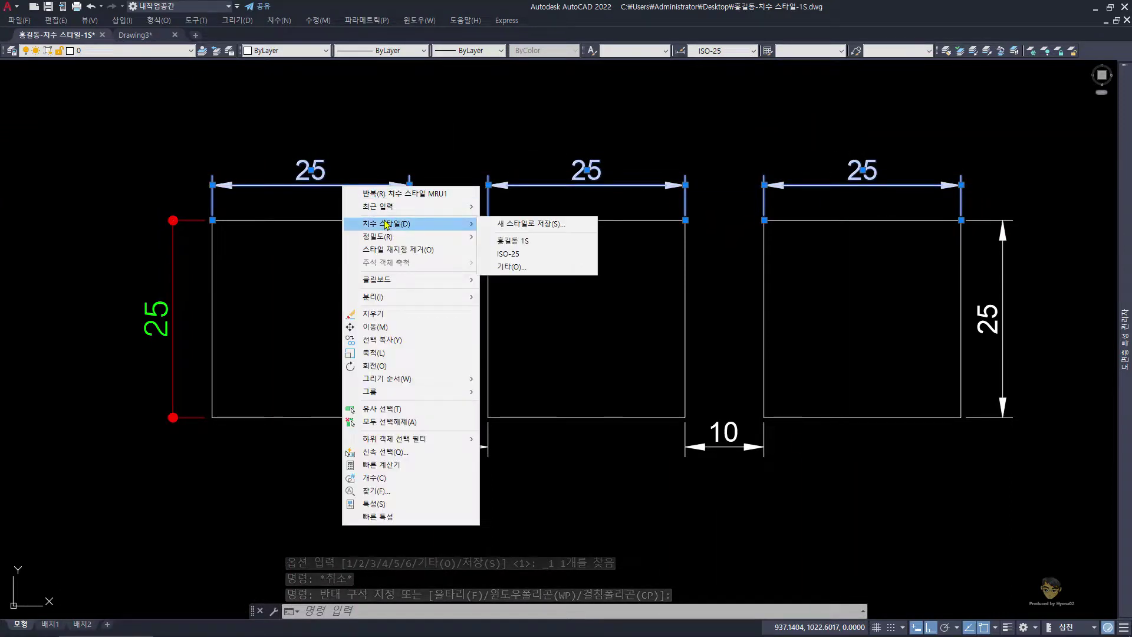
click(521, 243)
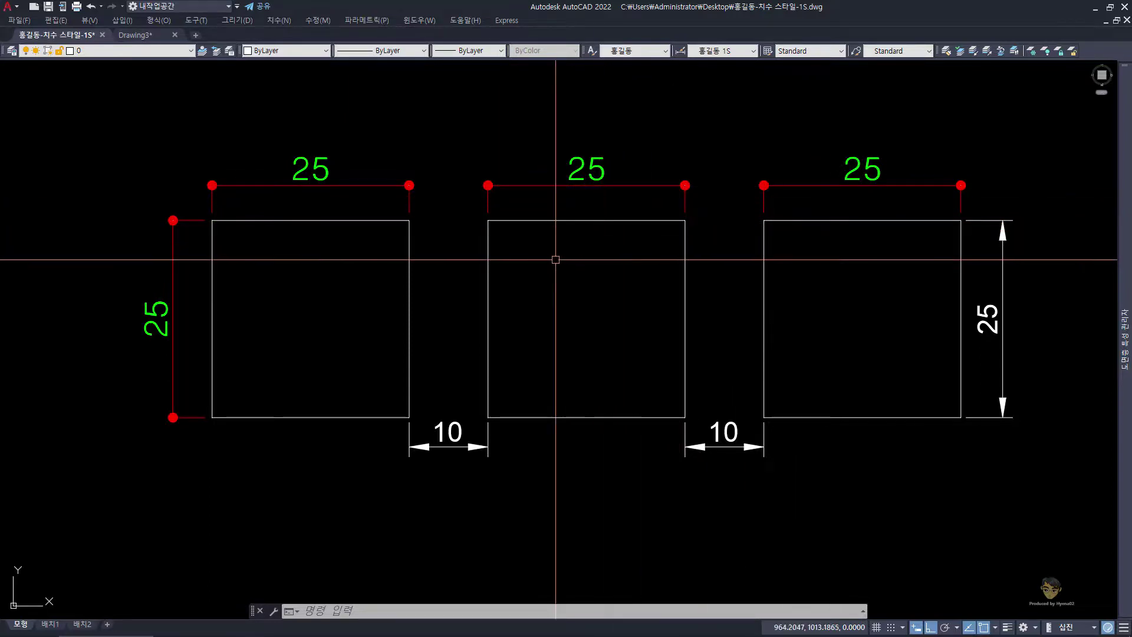
key(ctrl+z)
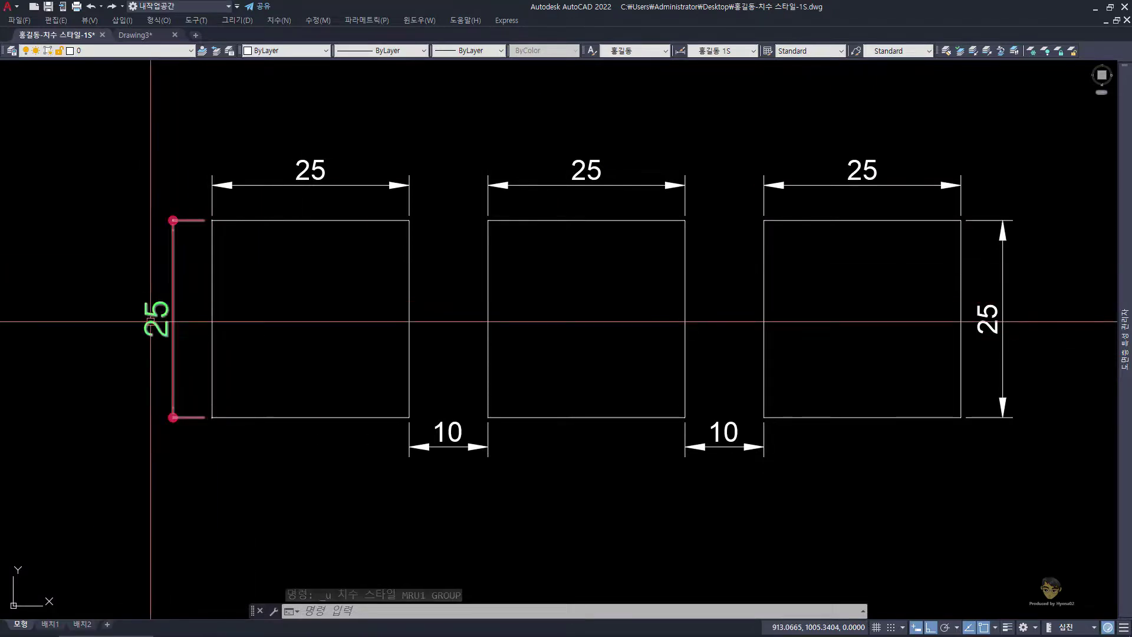
Examine the properties of the first square's vertical dimension, including its dimension style, and clear the selection
click(177, 342)
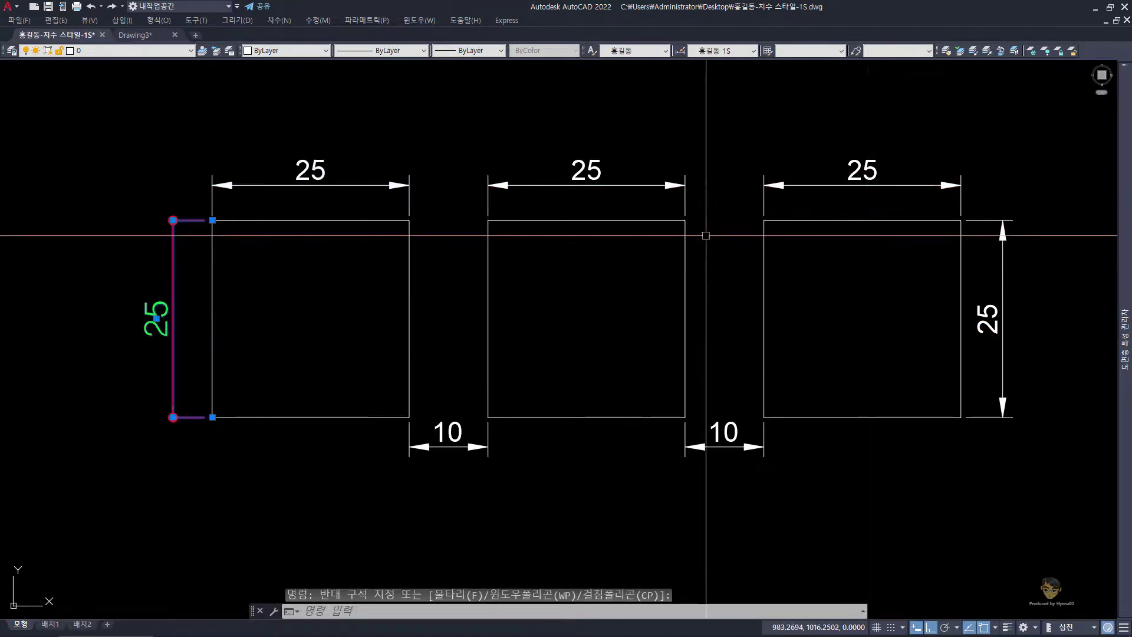
key(ctrl+1)
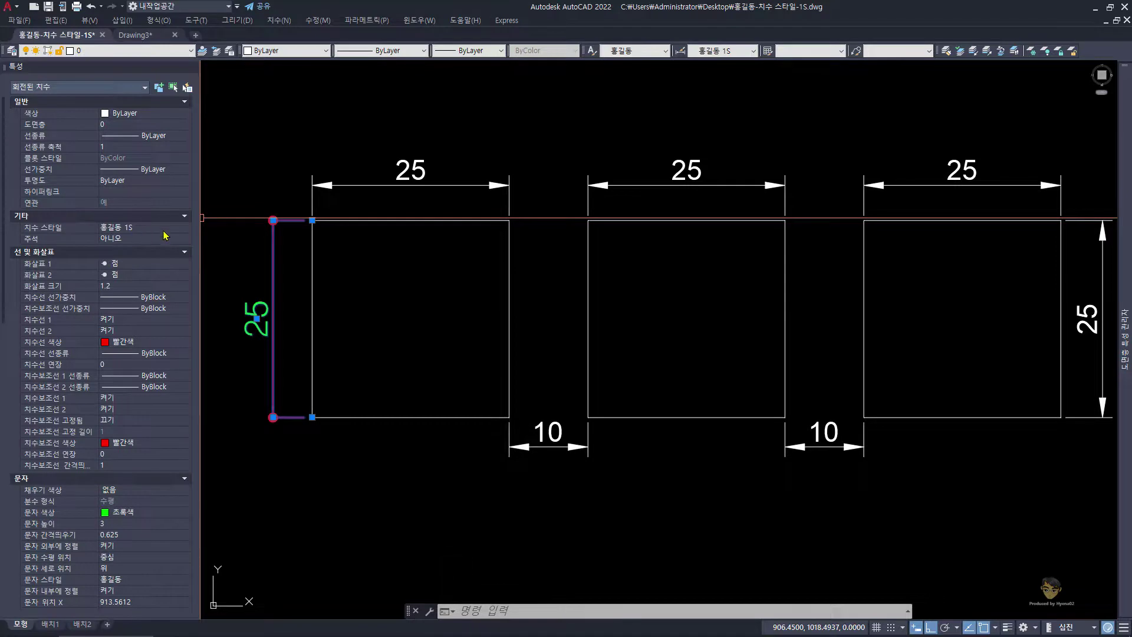
key(ctrl+1)
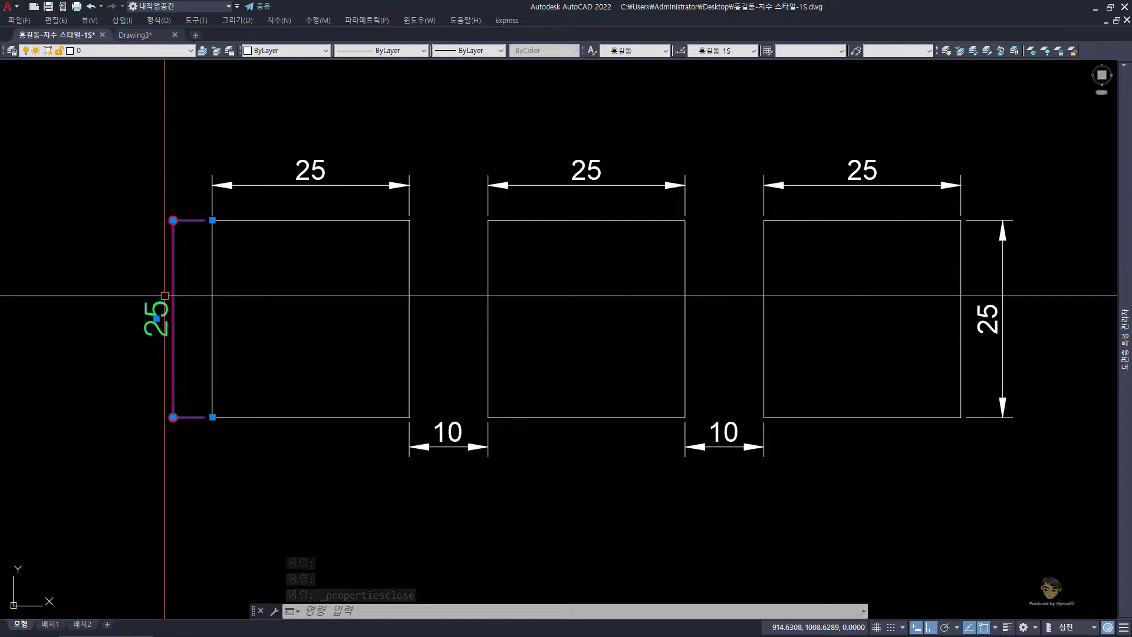
key(Escape)
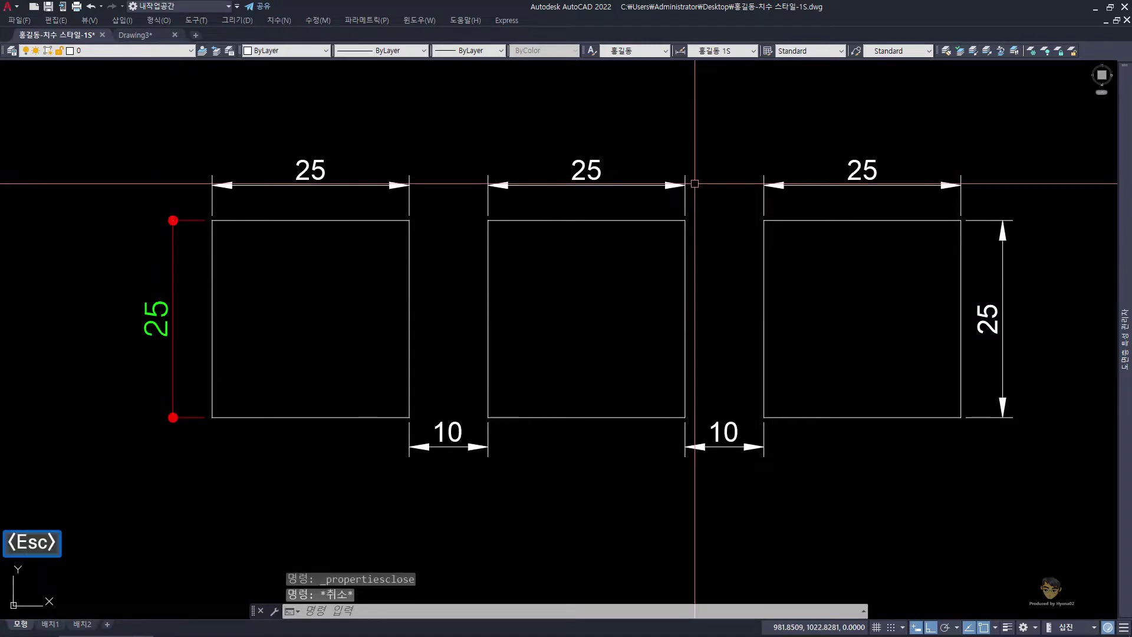
Apply the custom 1S dimension style to the three width dimensions above the squares, and clear the selection
click(845, 197)
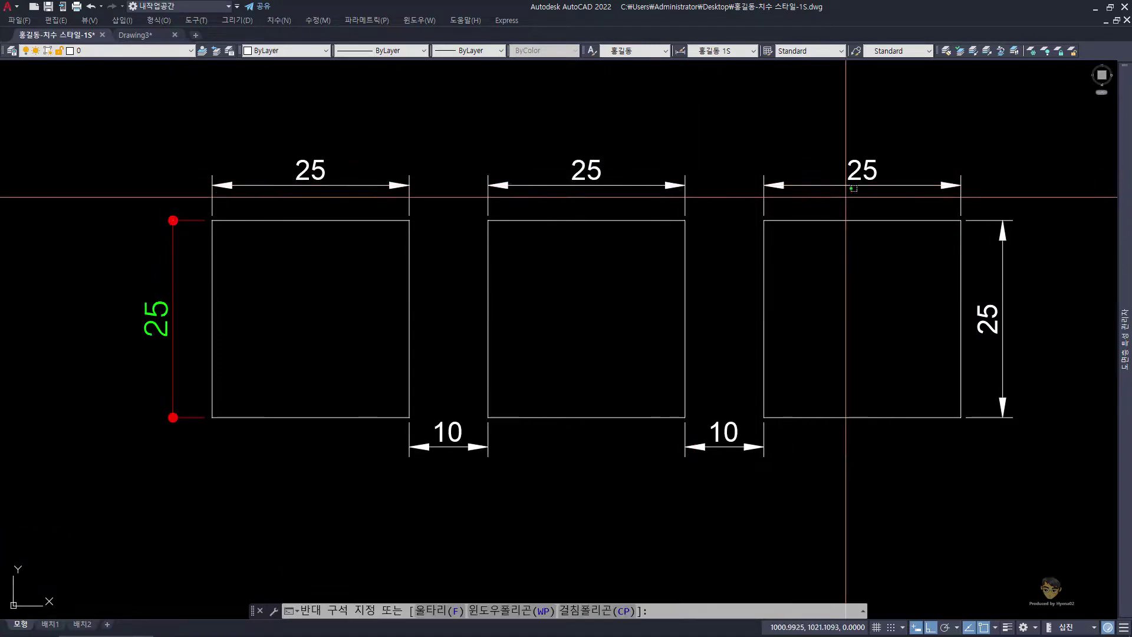
click(304, 126)
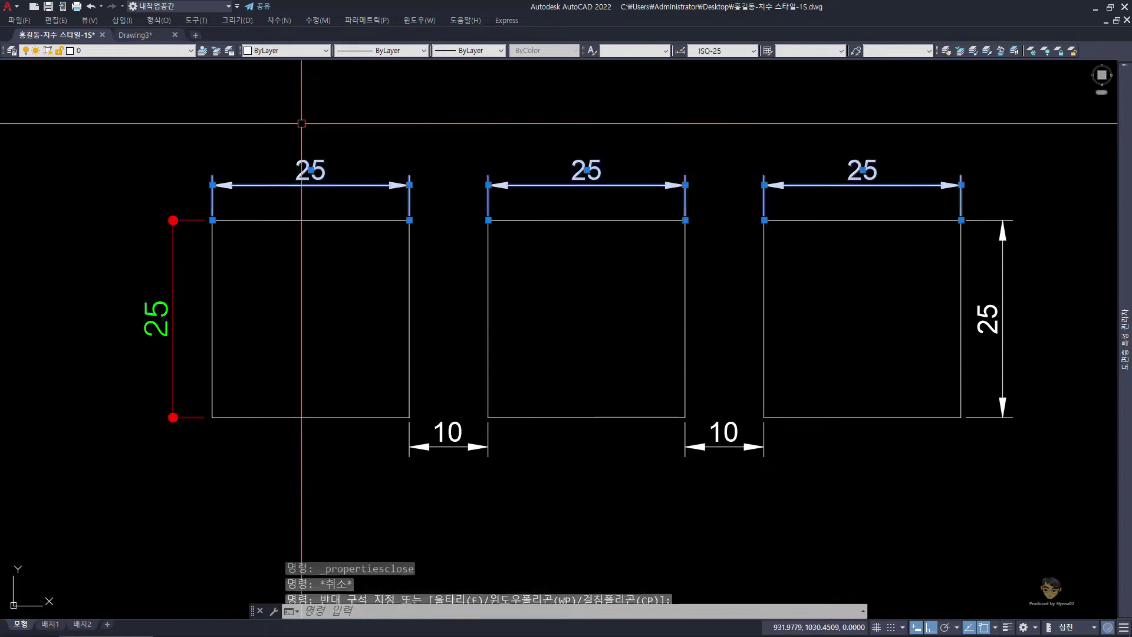
click(719, 53)
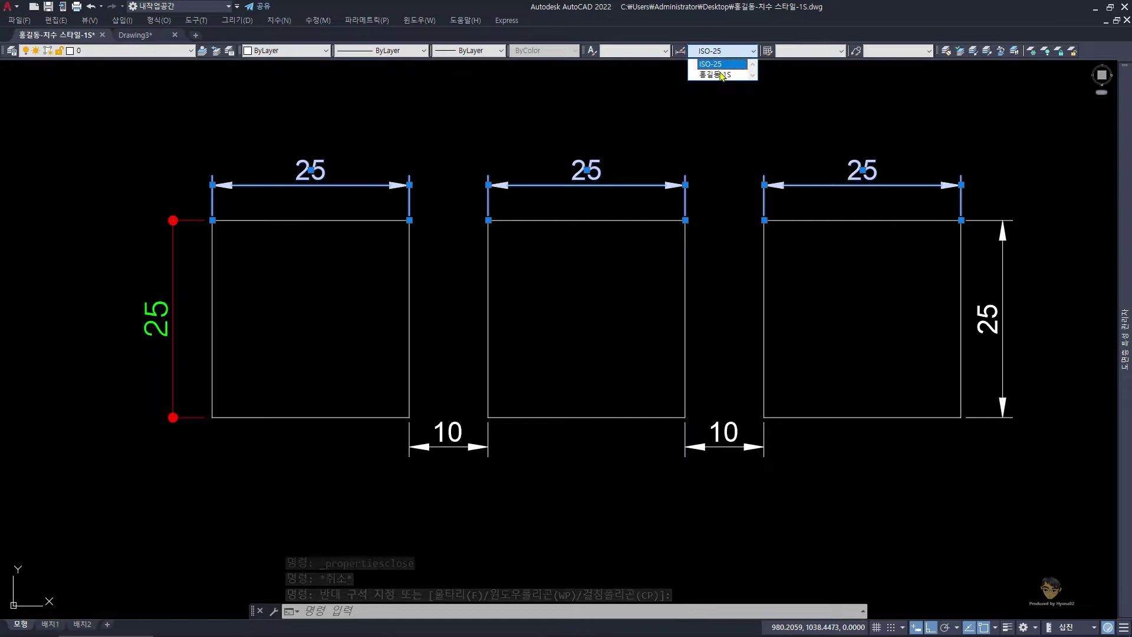
click(720, 75)
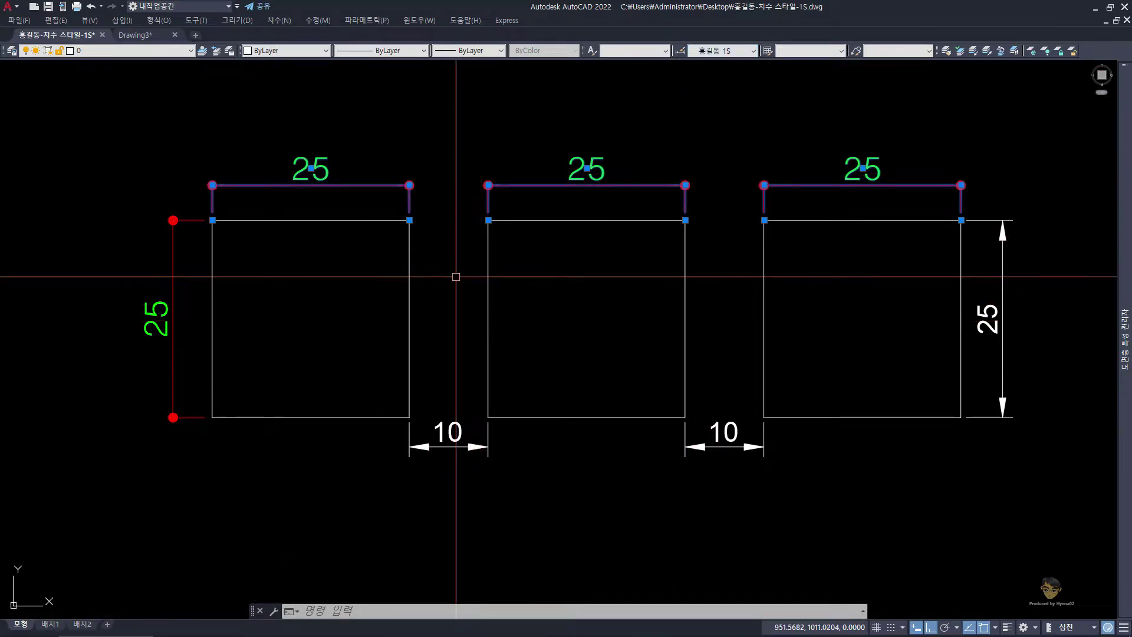
key(Escape)
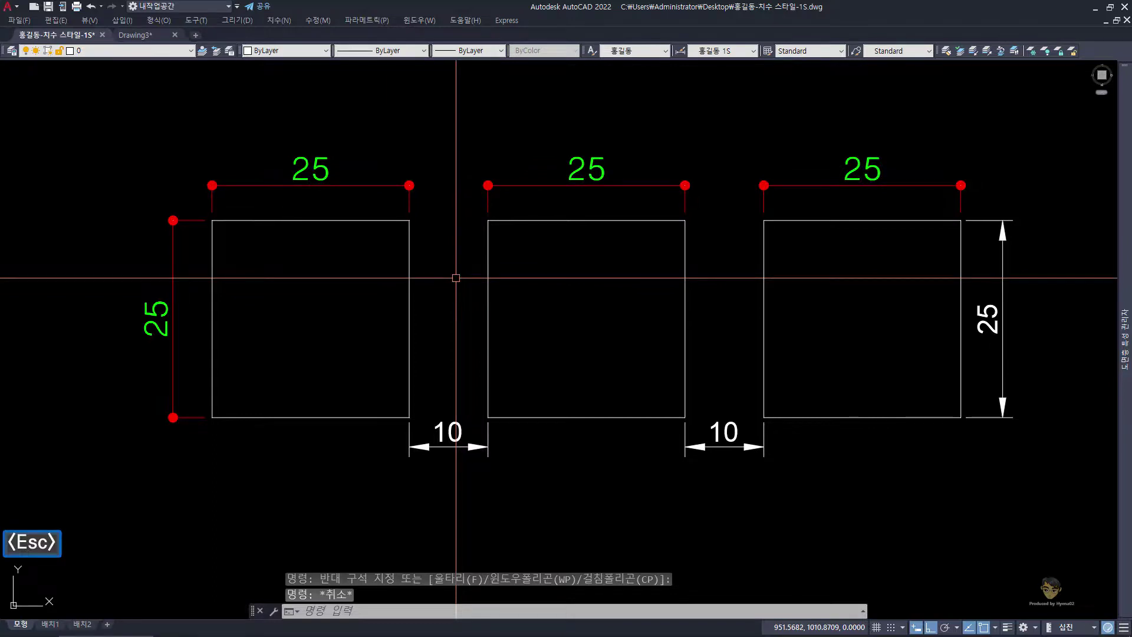
Set the dimension style of the two gap dimensions below the squares to the custom 1S style through their properties
click(771, 521)
click(407, 434)
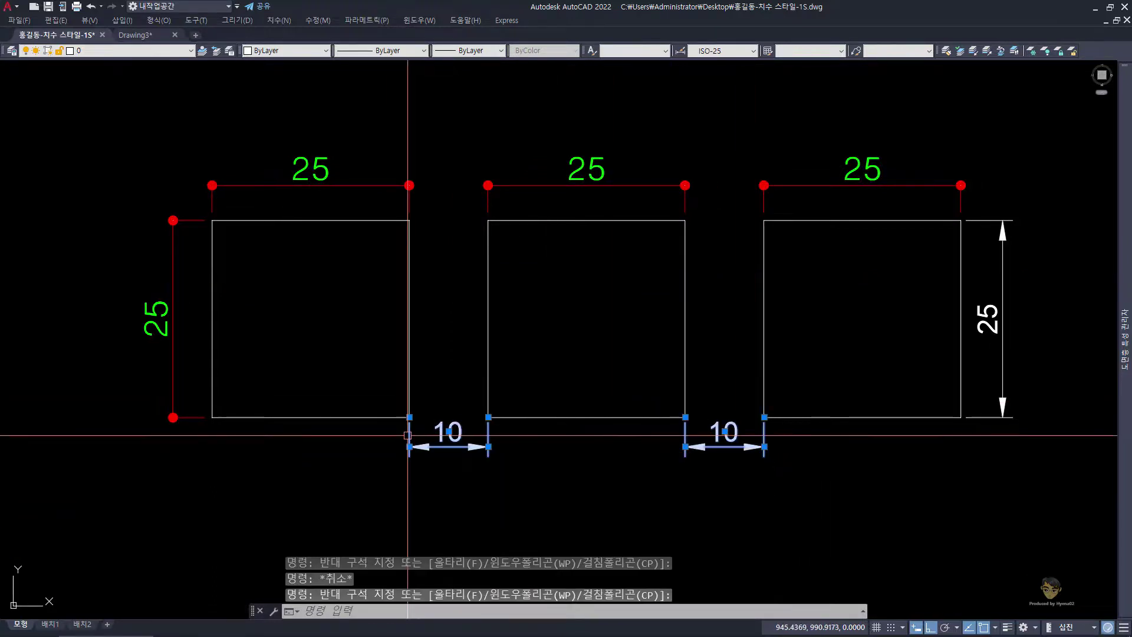
key(ctrl+1)
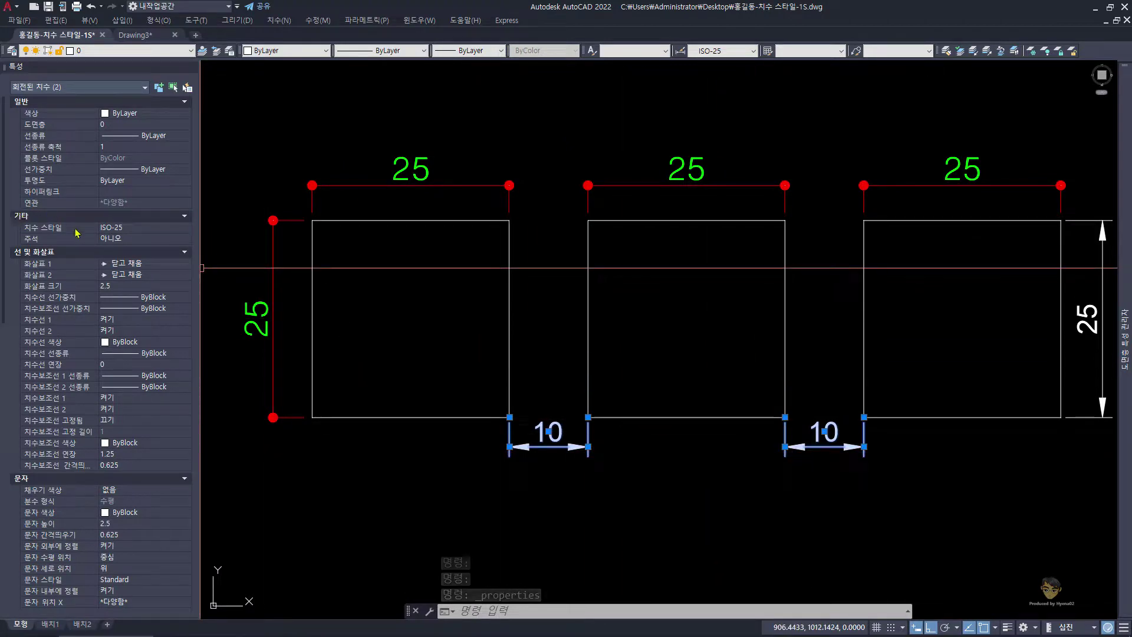
click(145, 229)
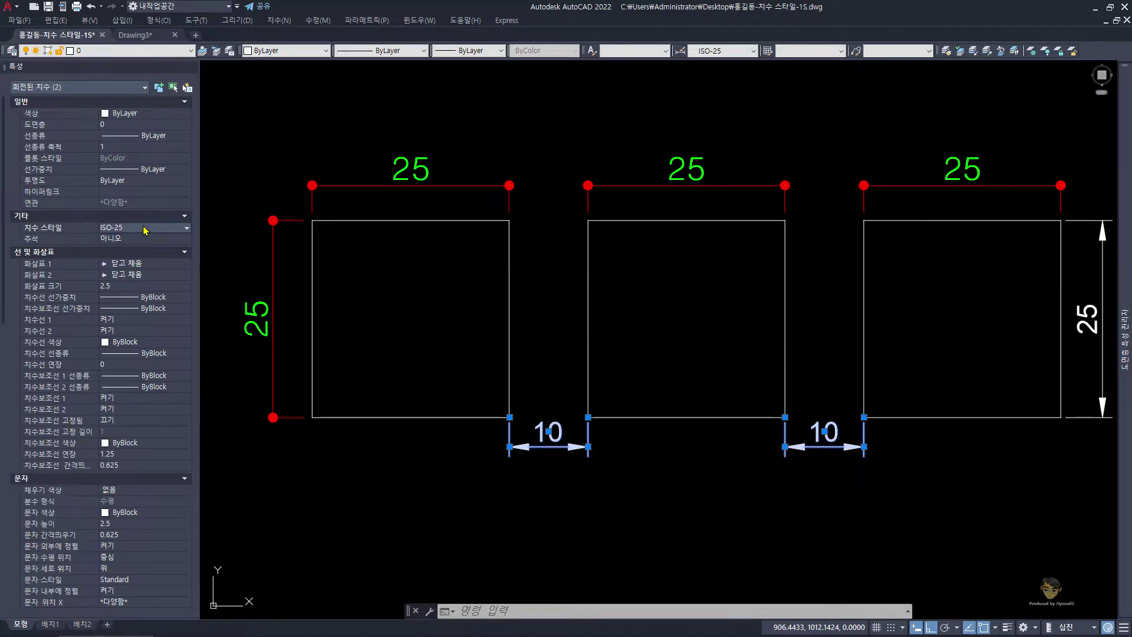
click(141, 250)
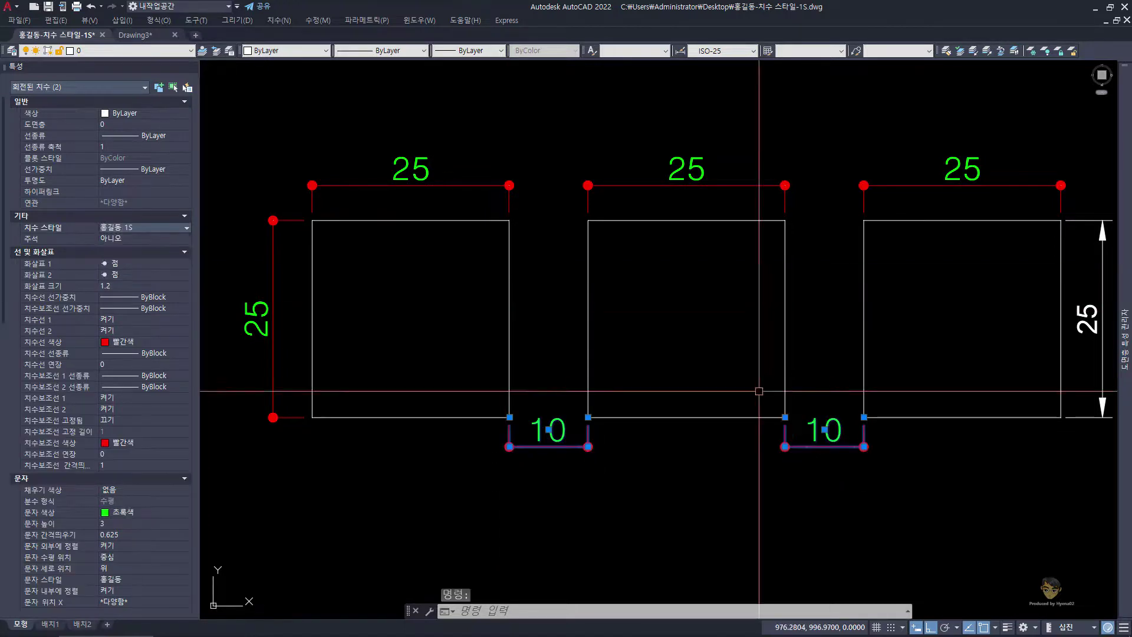
scroll(545, 358, down, 2)
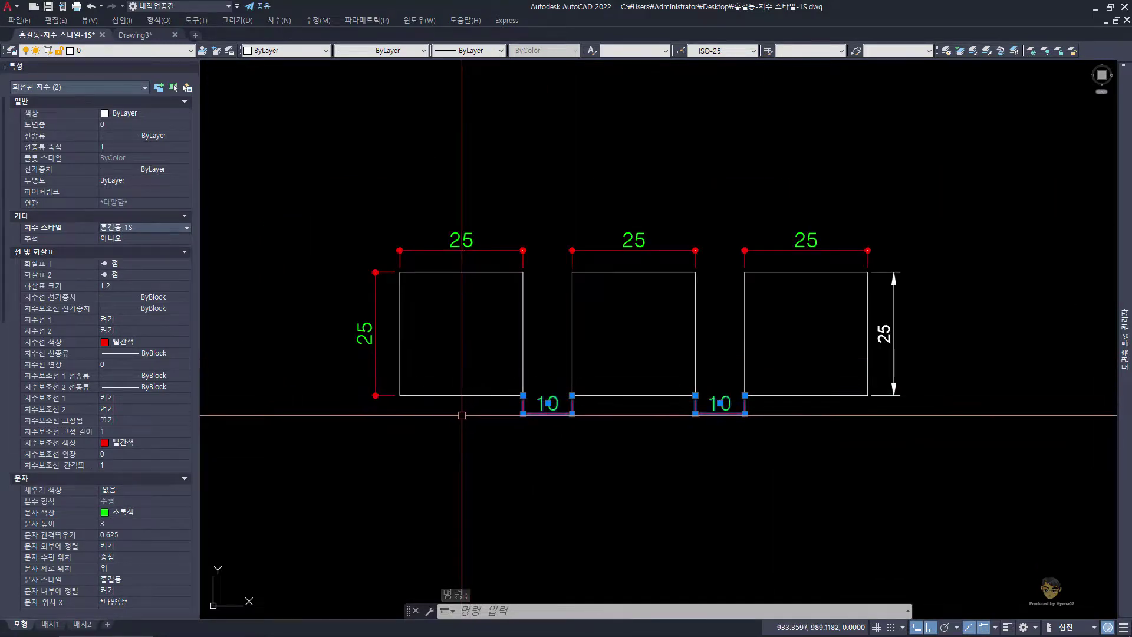
key(Escape)
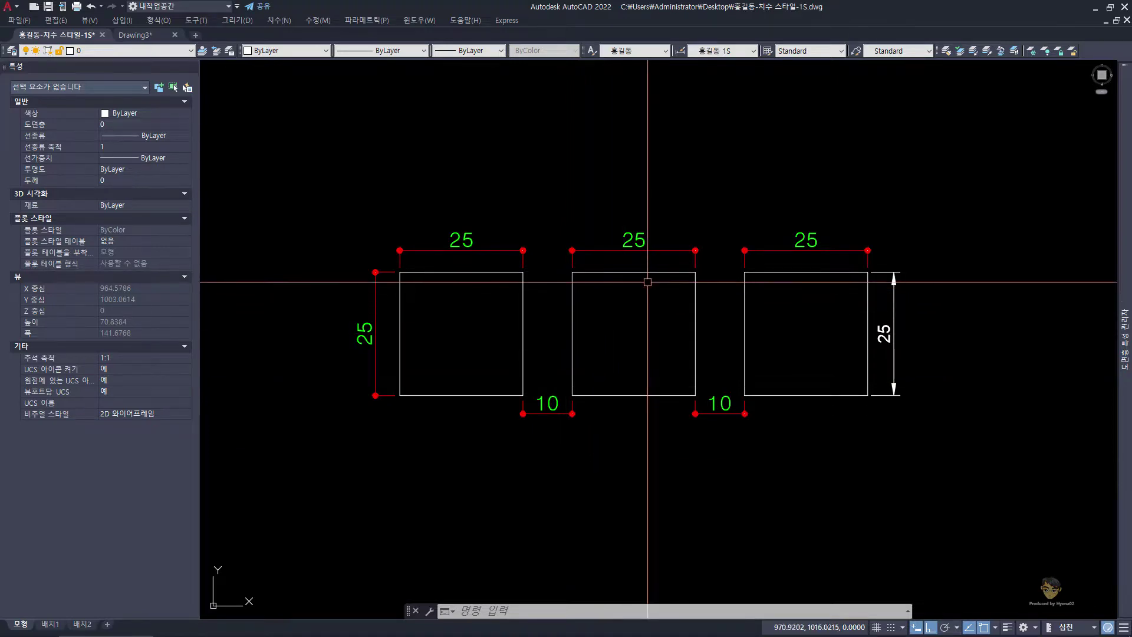
key(Escape)
key(Escape)
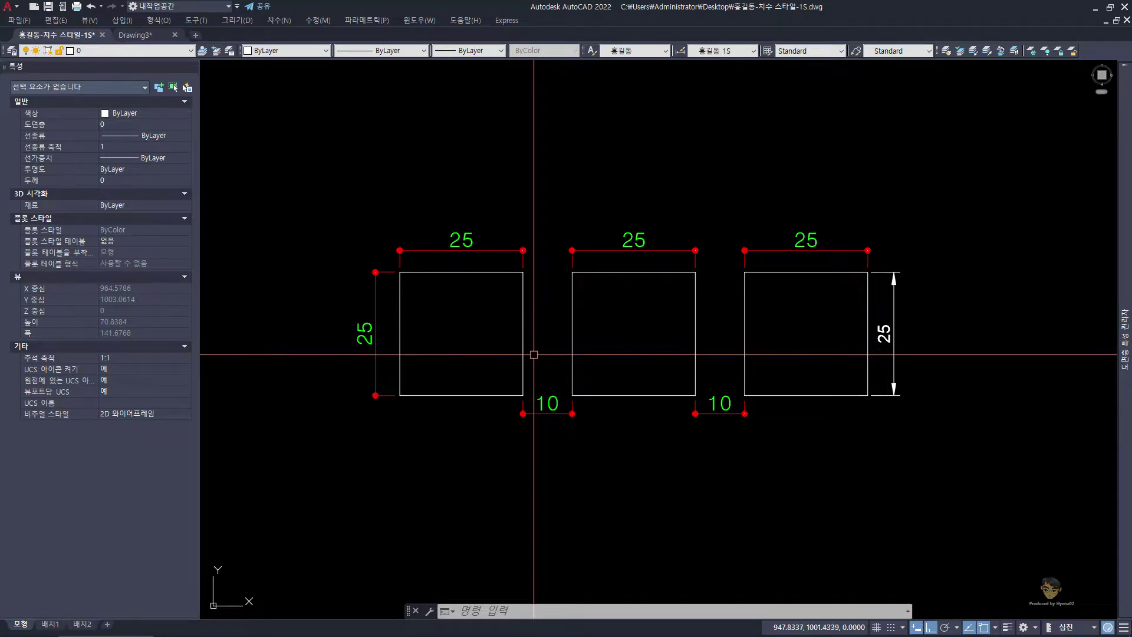
key(Escape)
key(Escape)
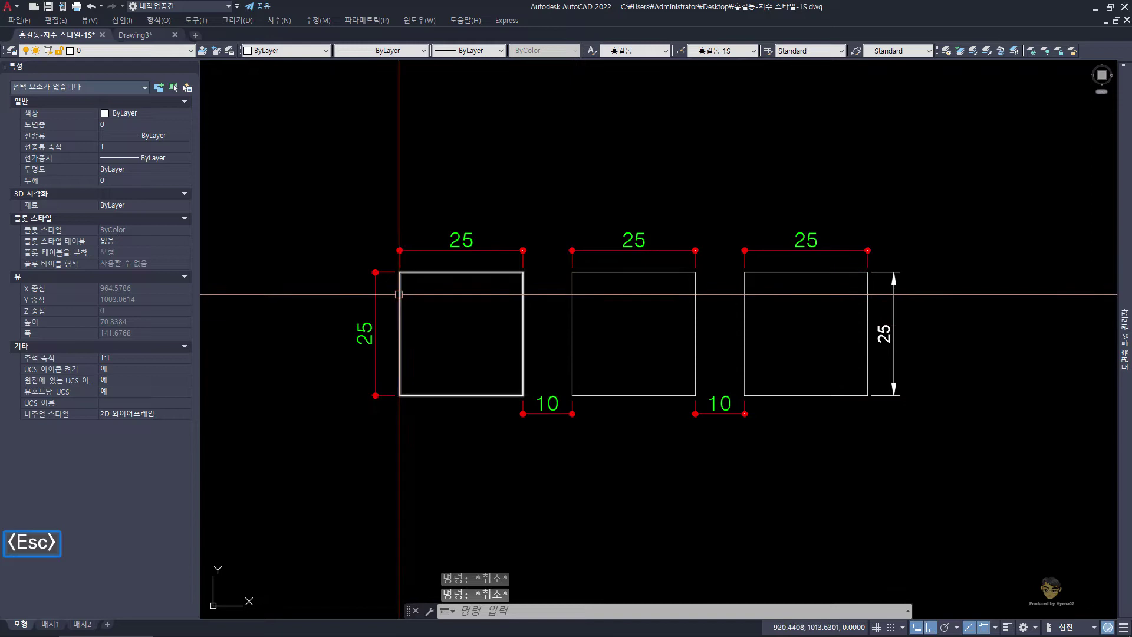
Look at the dimension style options offered for the first square's vertical dimension, and clear the selection
click(370, 332)
right_click(373, 333)
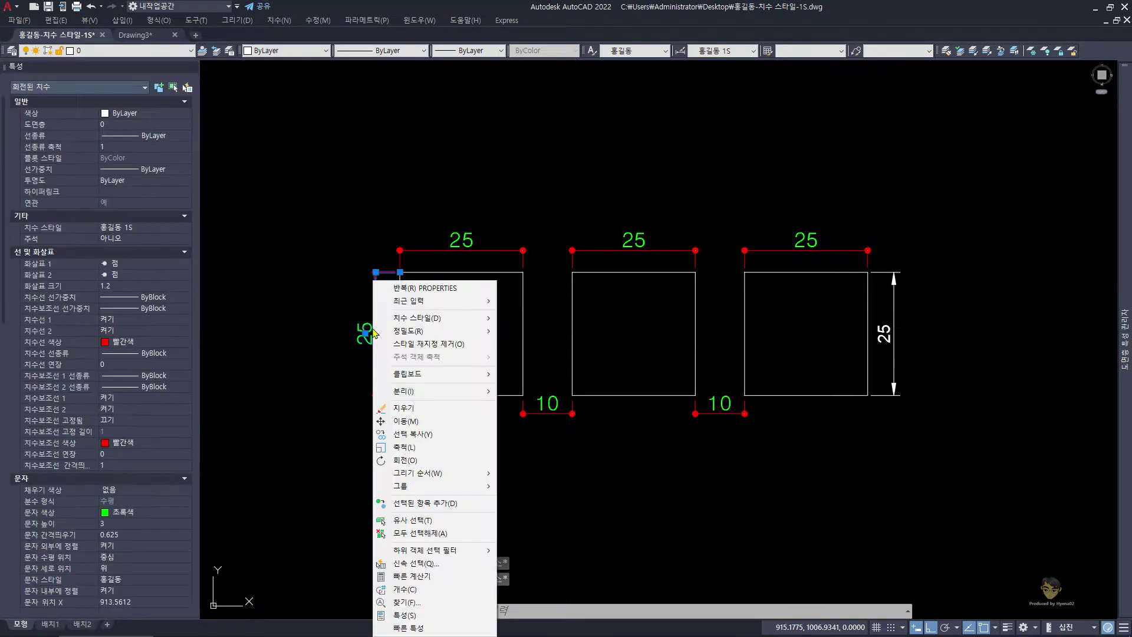
mouse_move(434, 320)
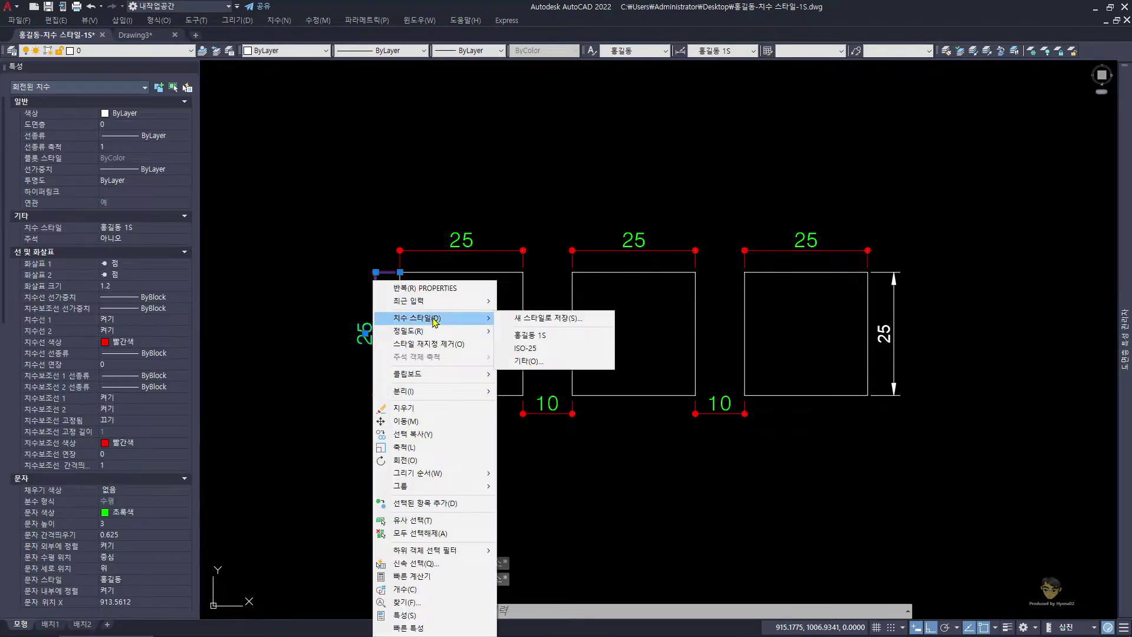
key(Escape)
key(Escape)
click(553, 172)
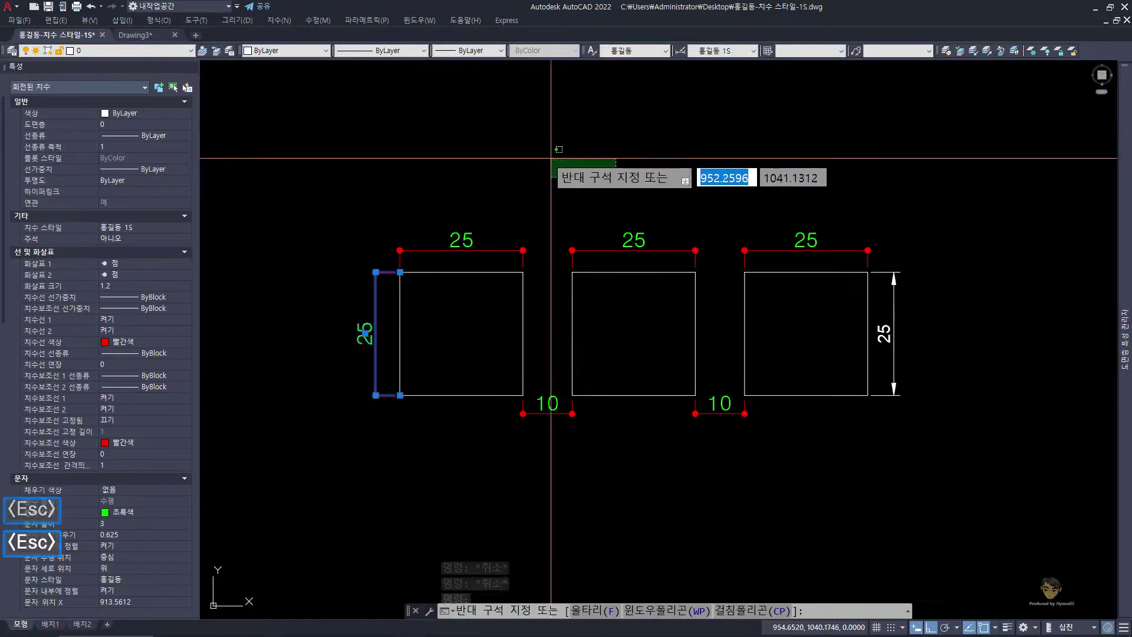
key(Escape)
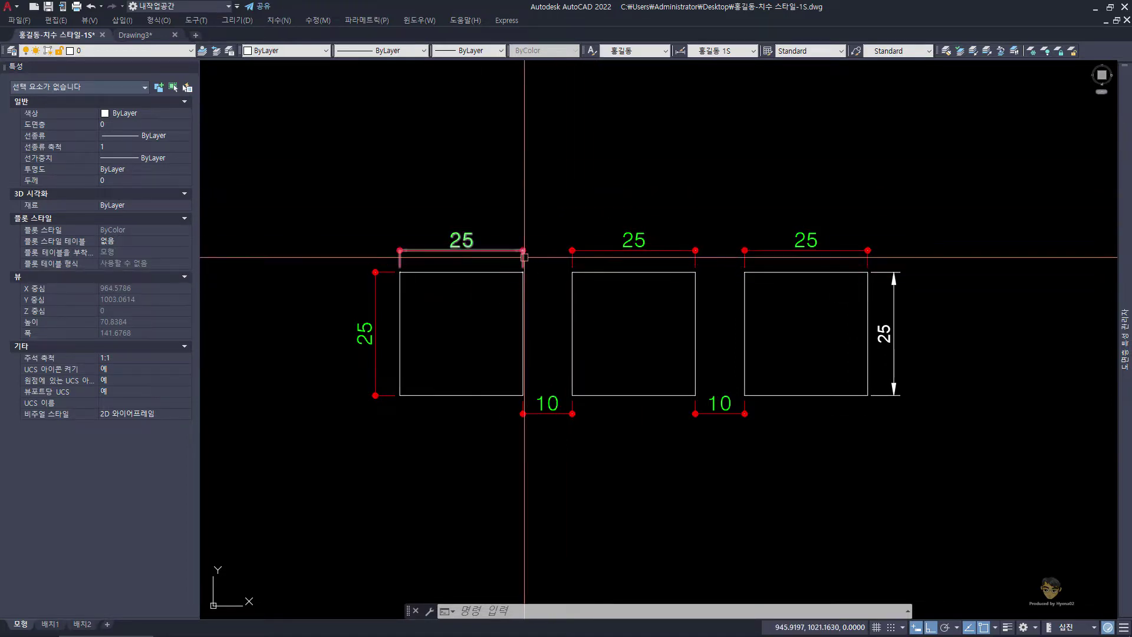
Undo the style changes on the two gap dimensions and the three width dimensions, and close the properties
key(ctrl+z)
key(ctrl+z)
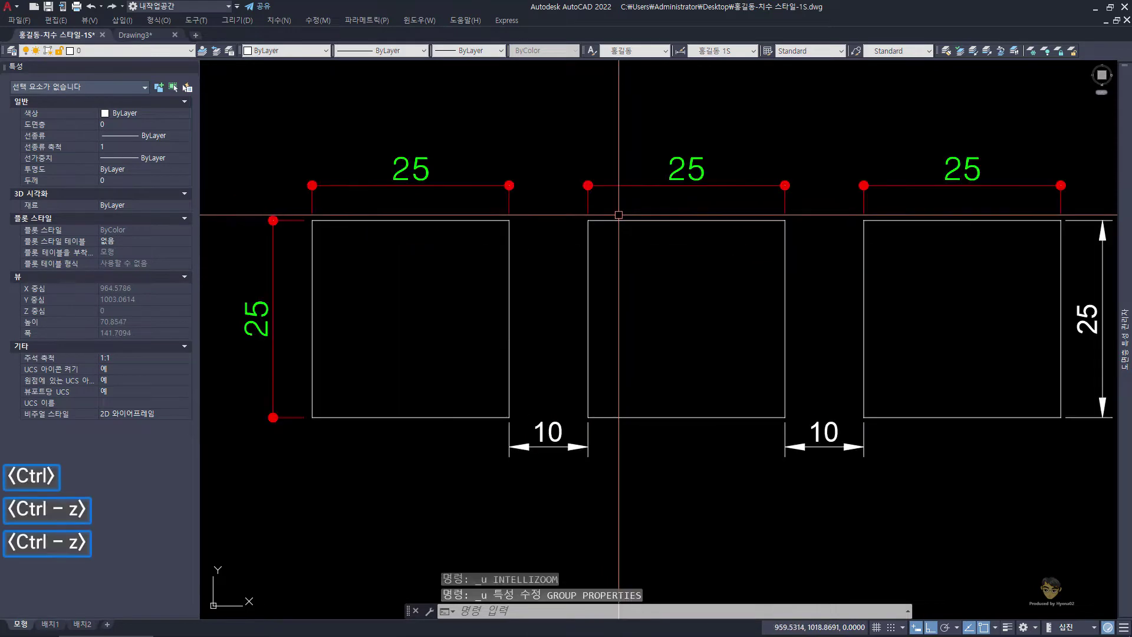
key(ctrl+z)
key(Escape)
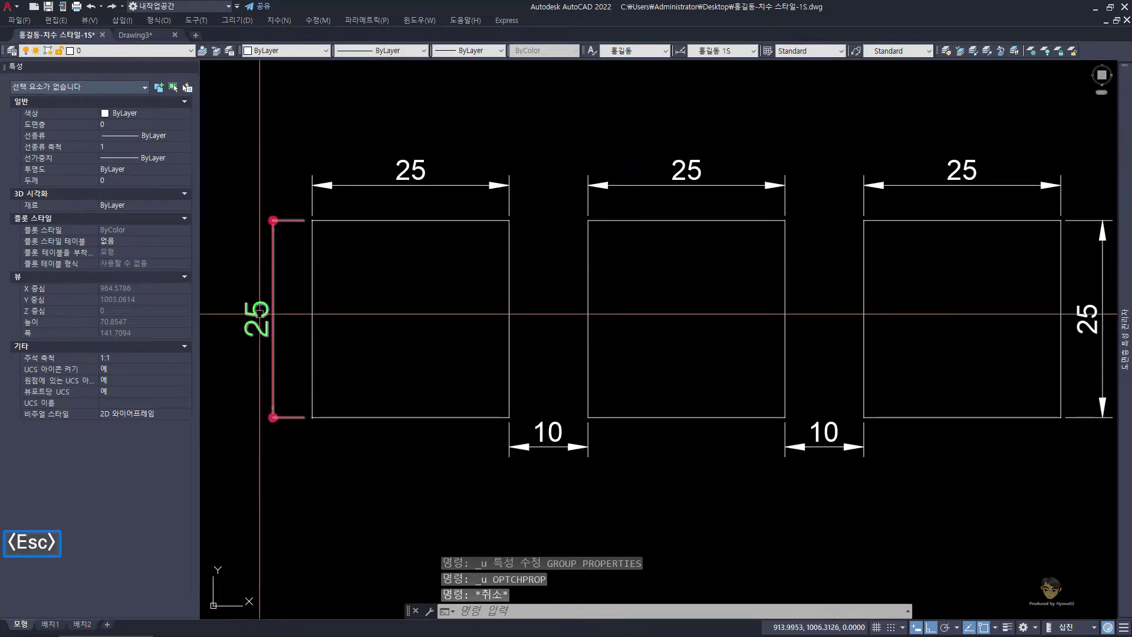
key(ctrl+1)
key(Escape)
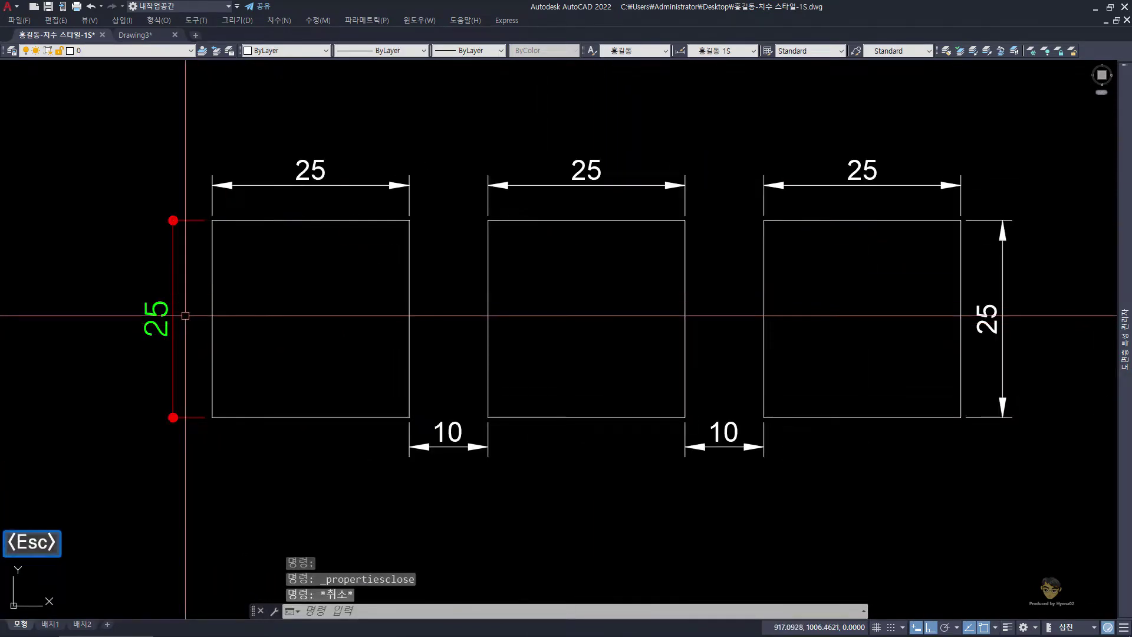
Match the properties of the first square's vertical dimension onto the width dimensions, the gap dimensions and the third square's vertical dimension
click(185, 316)
click(118, 262)
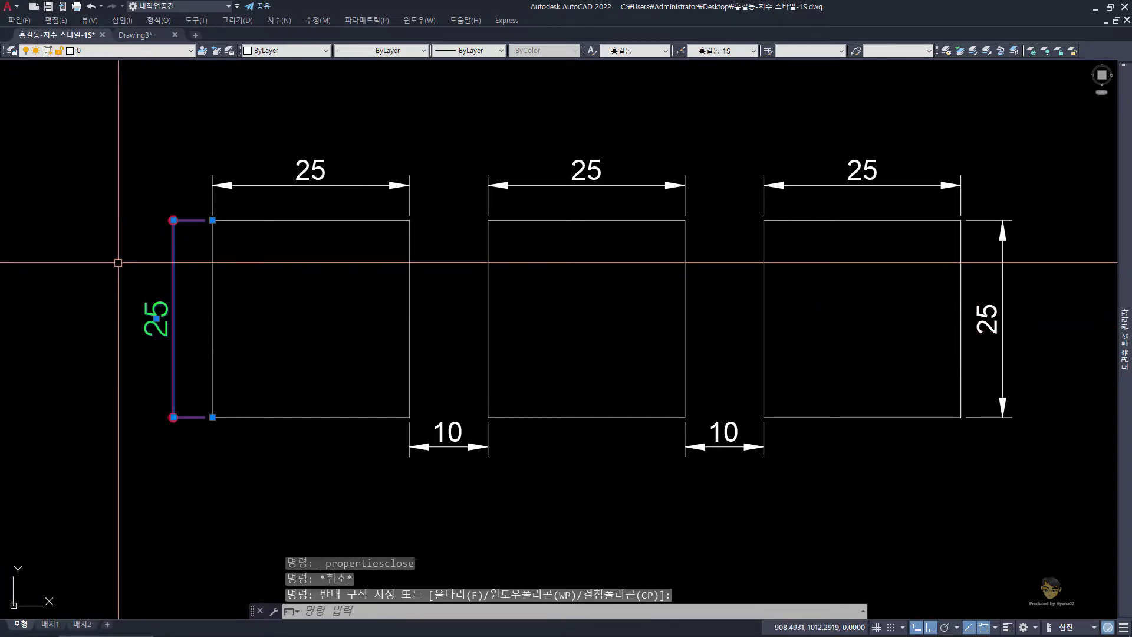
key(ctrl+1)
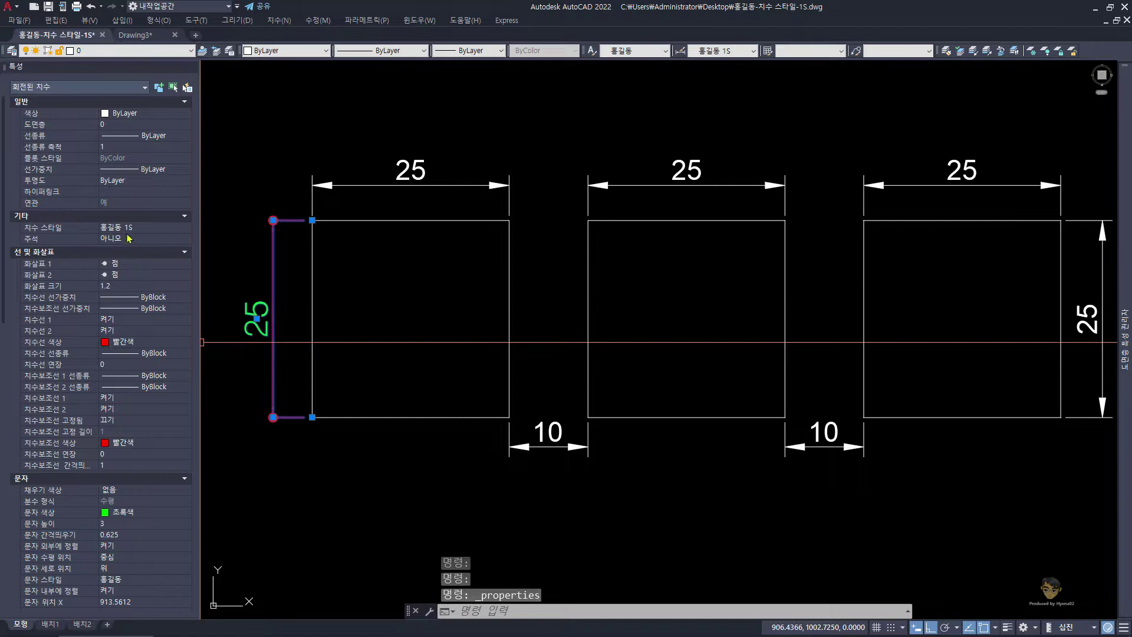
key(ctrl+1)
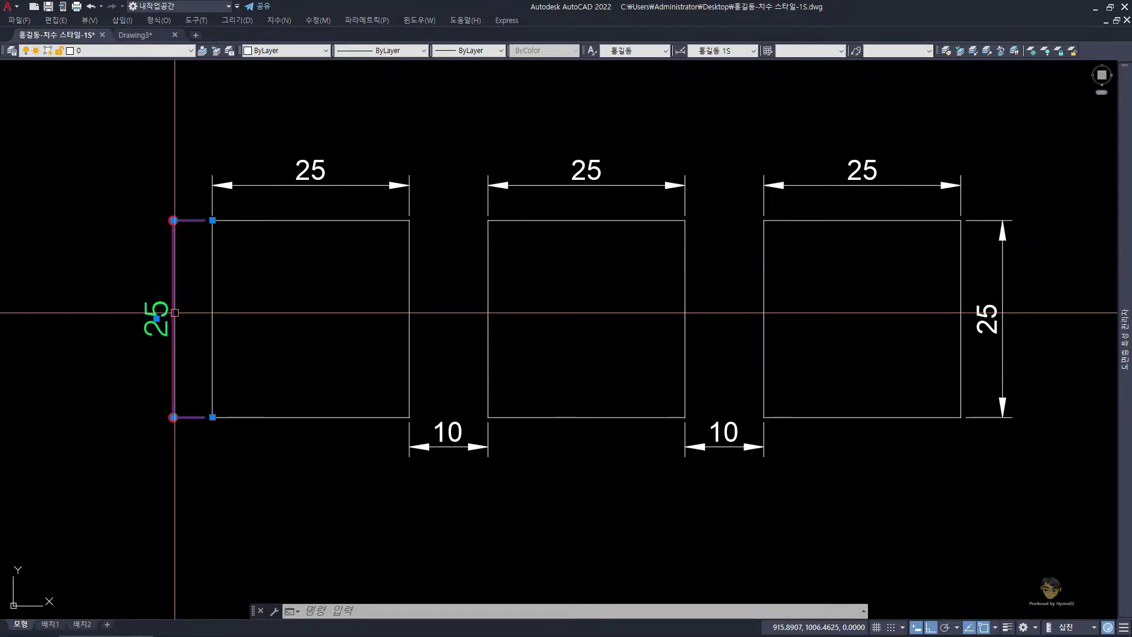
text(mm)
key(space)
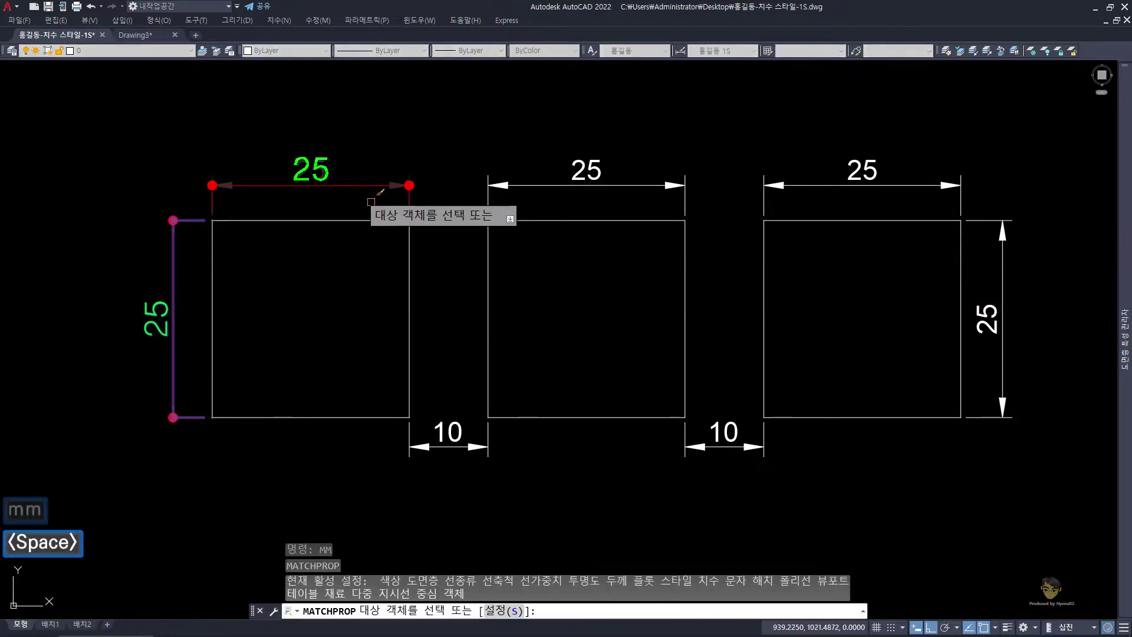
drag(1022, 200, 332, 186)
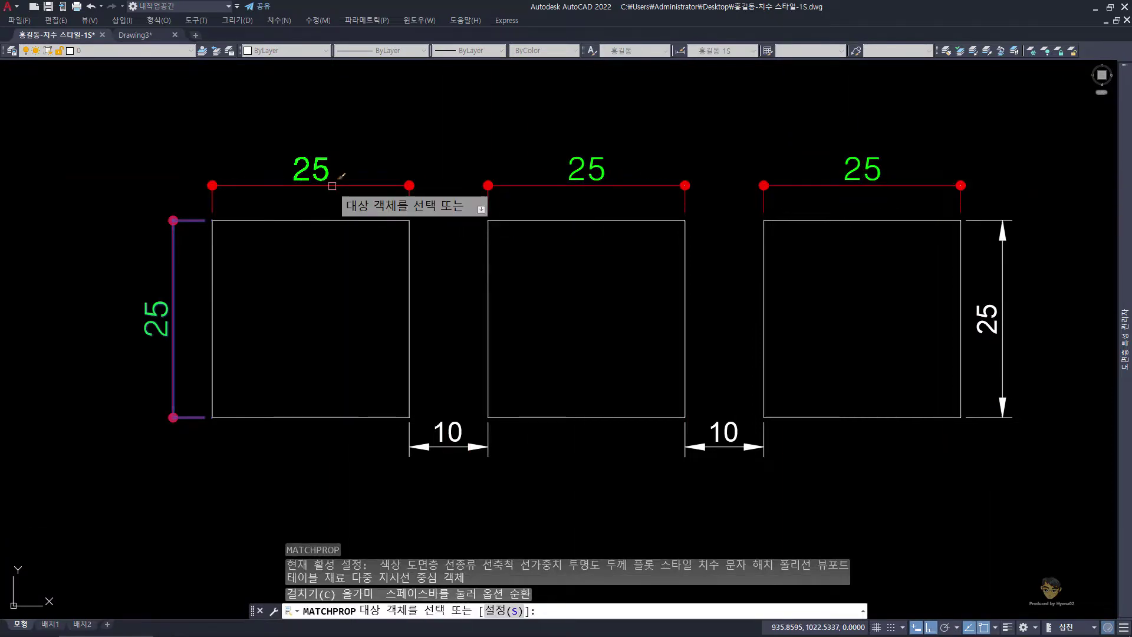
mouse_move(784, 466)
mouse_down()
mouse_move(412, 447)
mouse_move(678, 451)
mouse_move(821, 404)
mouse_up()
drag(1010, 429, 995, 361)
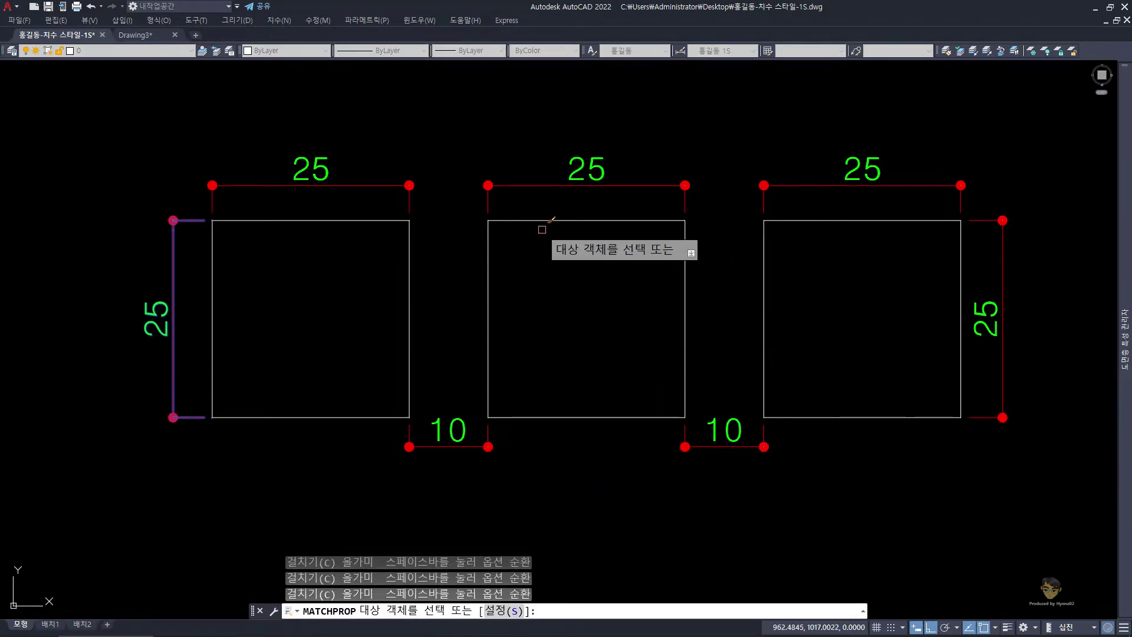
key(space)
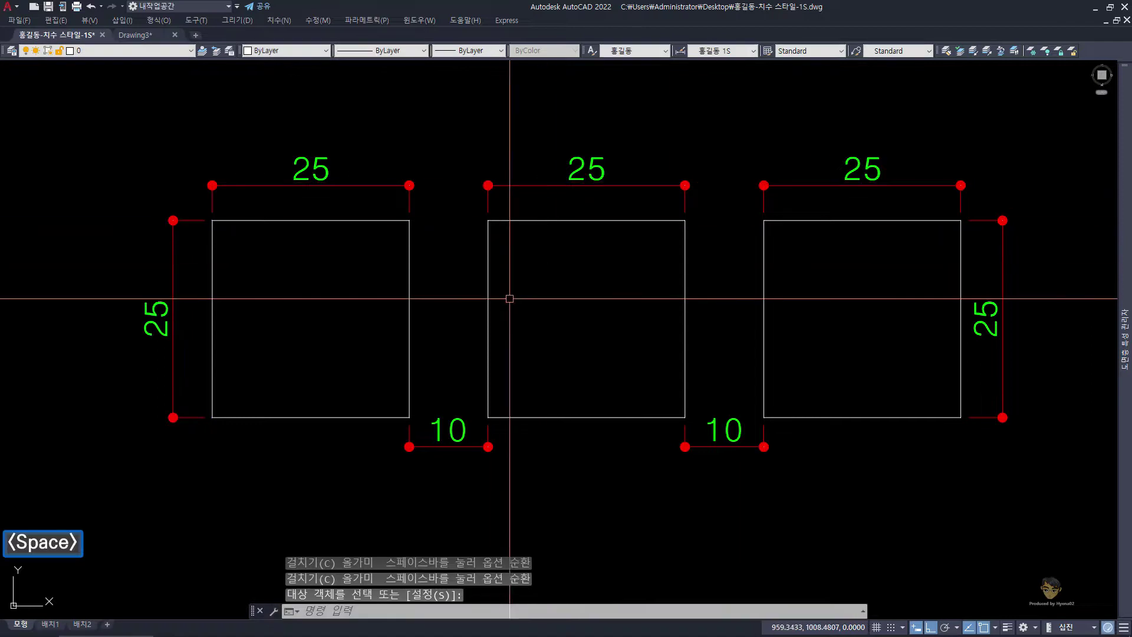
Save the drawing with the custom 1S dimension style and close Drawing3
mouse_move(487, 323)
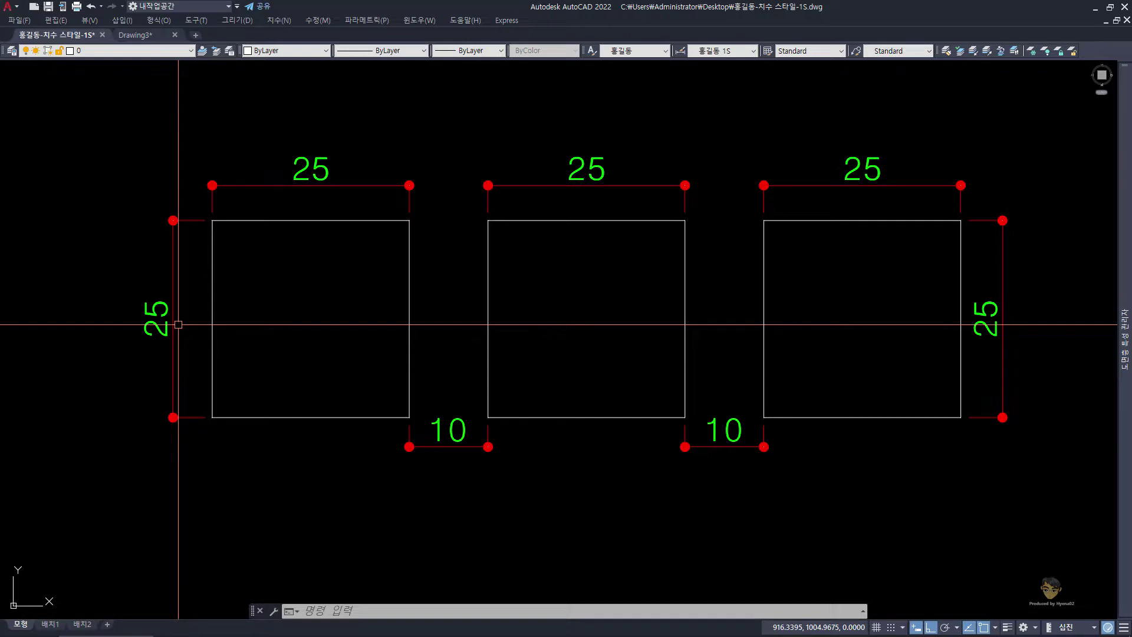
key(ctrl+m)
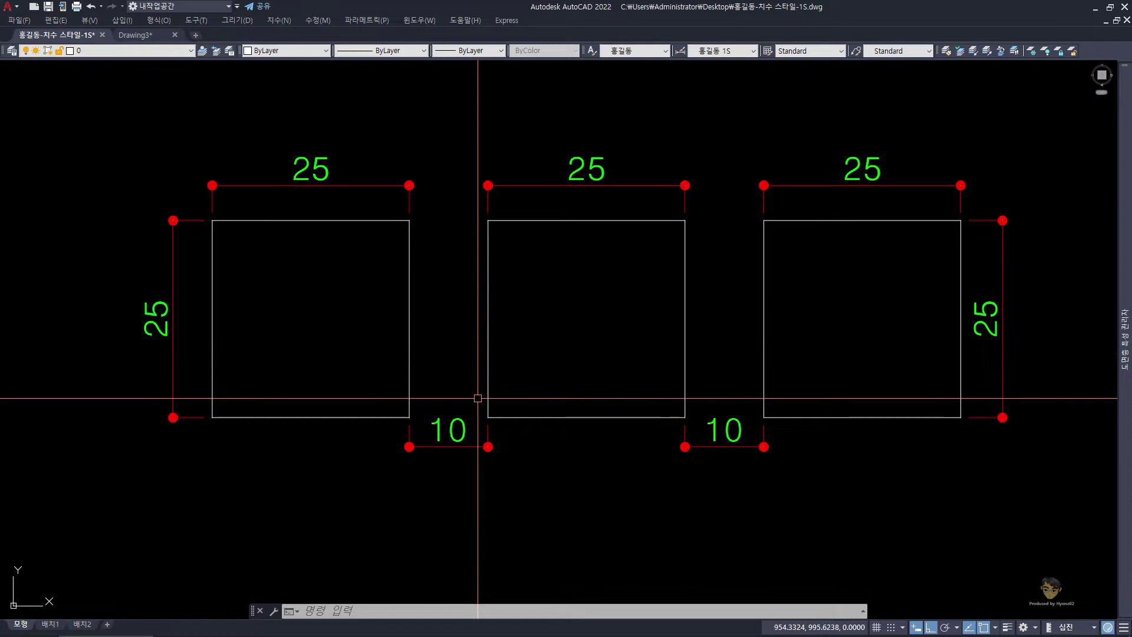
key(ctrl+s)
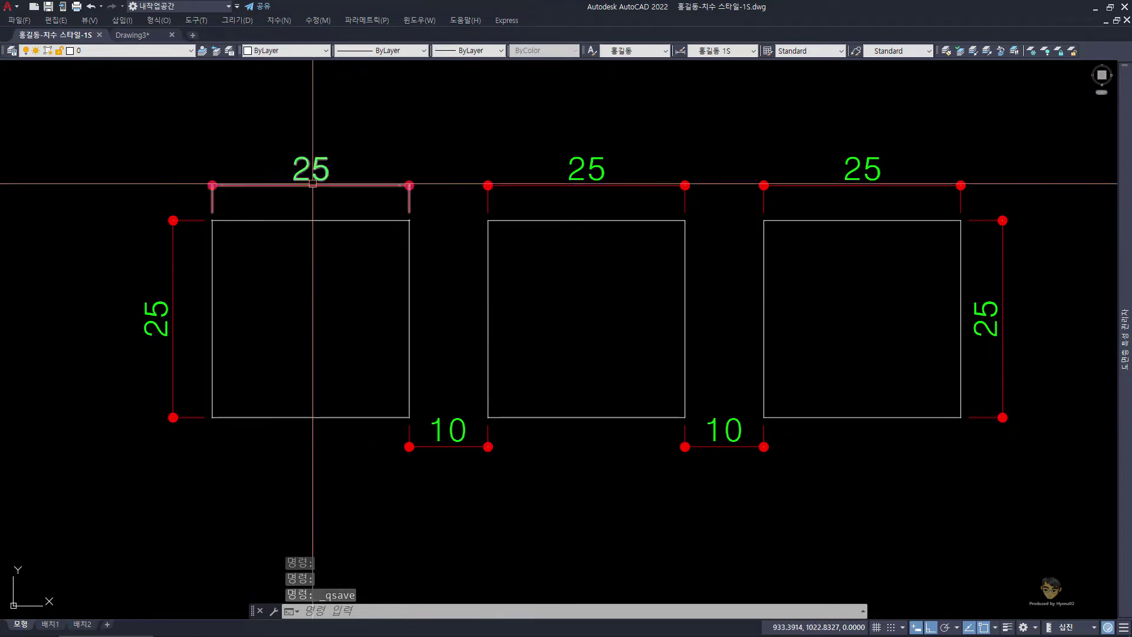
click(171, 35)
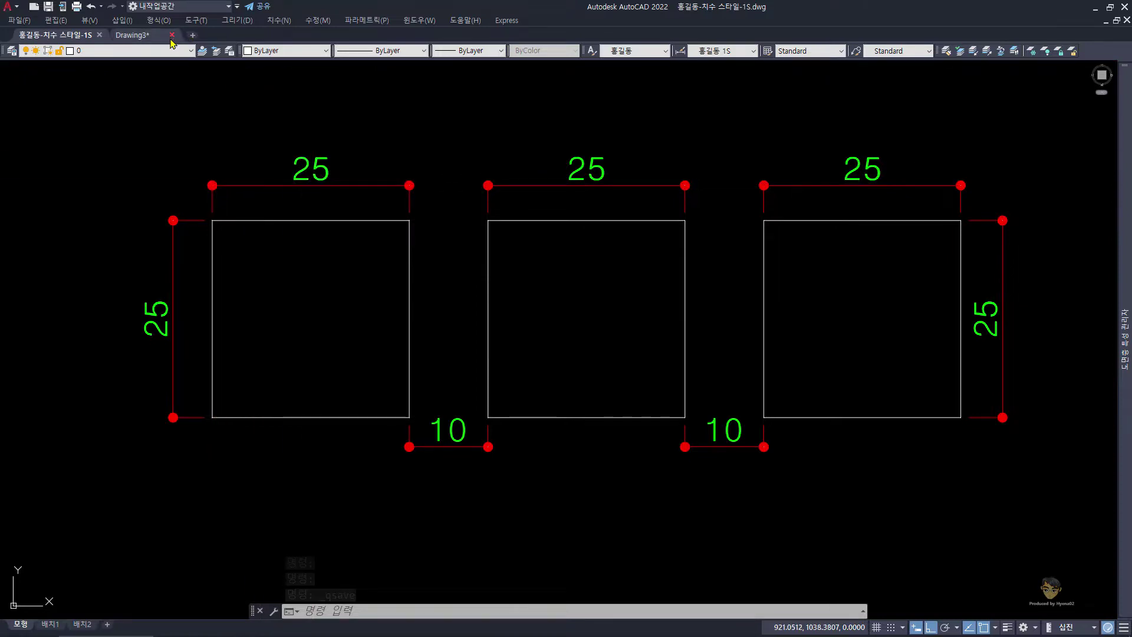
click(582, 349)
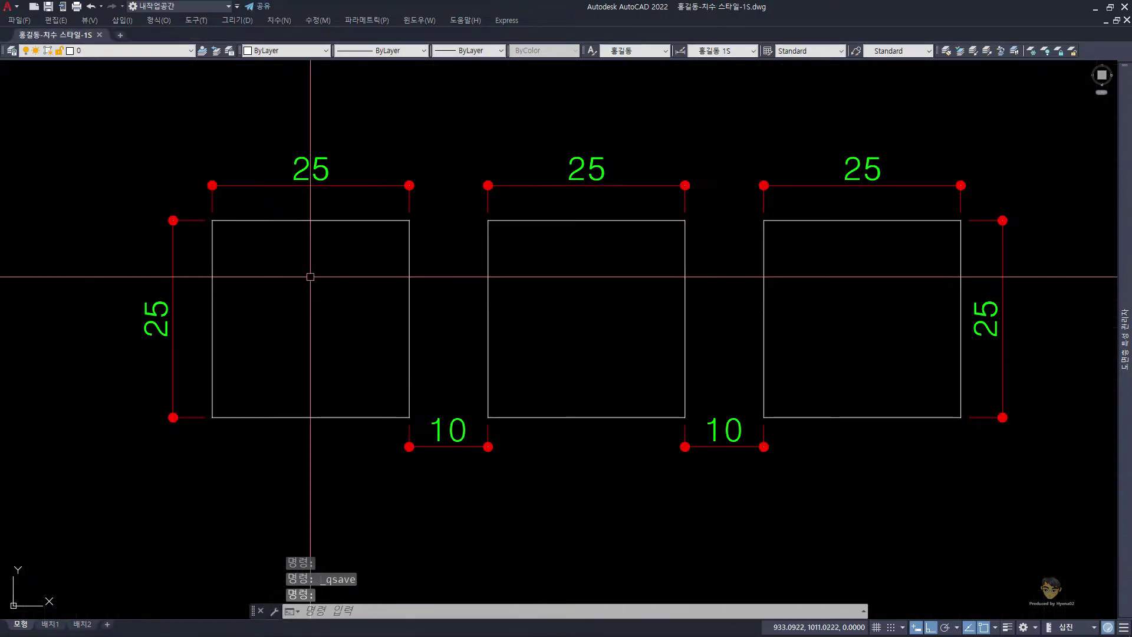
Create a new drawing from the acadiso.dwt template, and return to the saved 1S style drawing
key(ctrl+n)
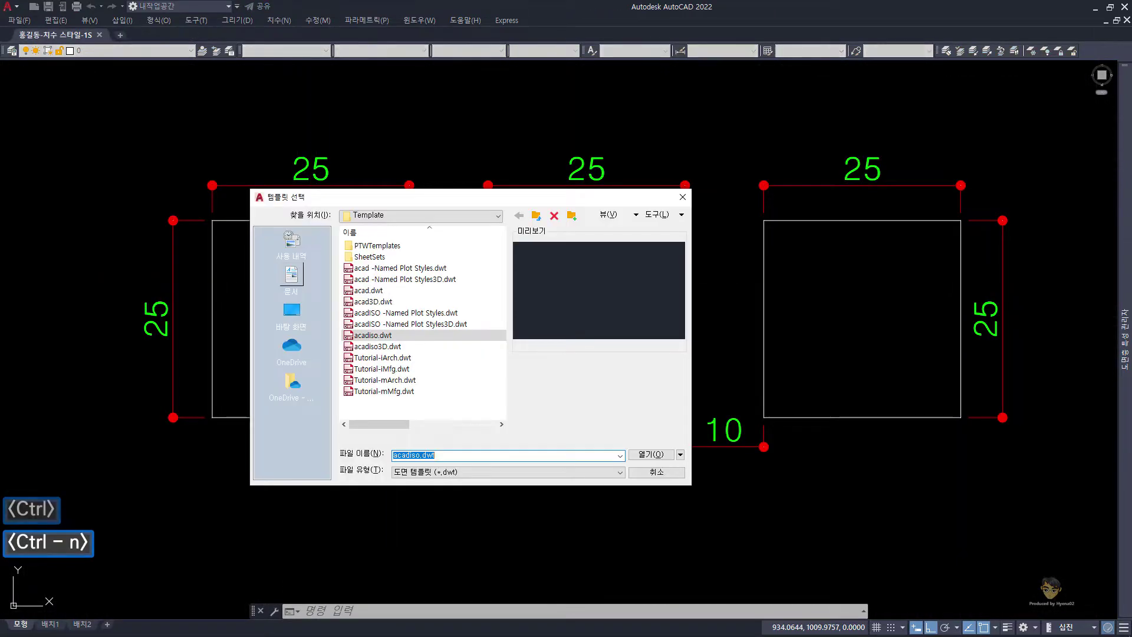
double_click(366, 341)
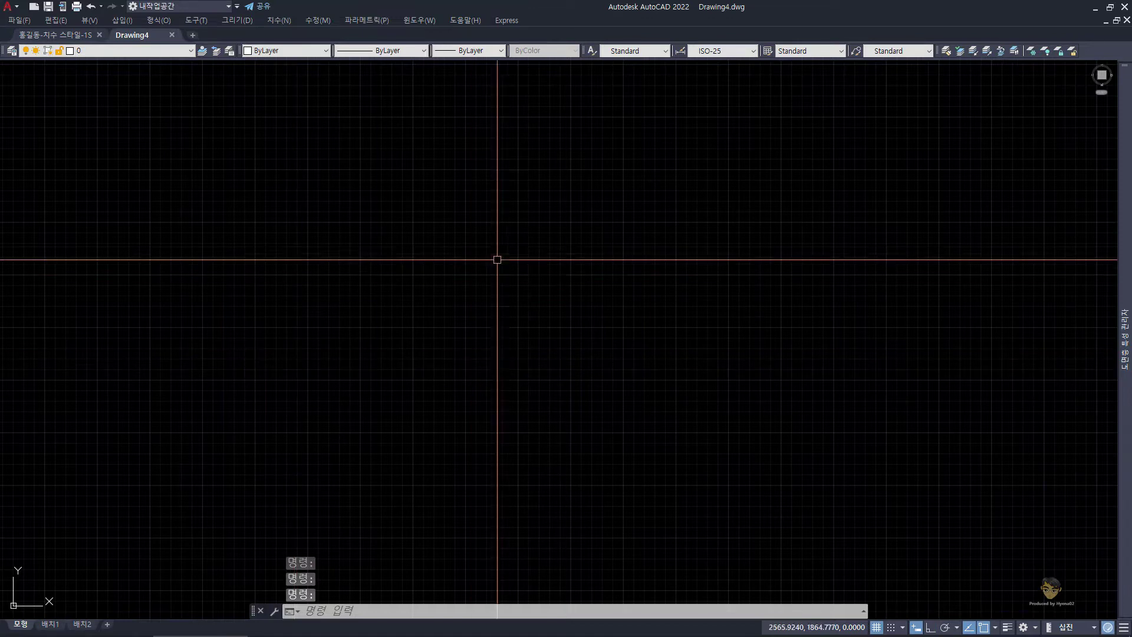
key(ctrl+Tab)
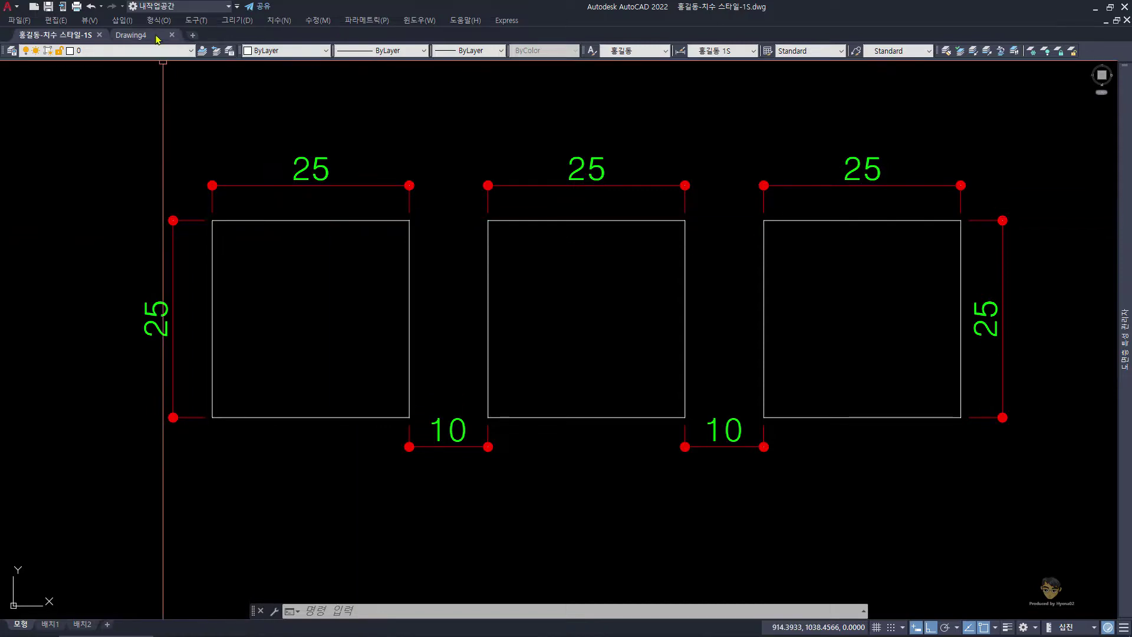
Turn off the grid in Drawing4 and return to the saved 1S style drawing
click(130, 35)
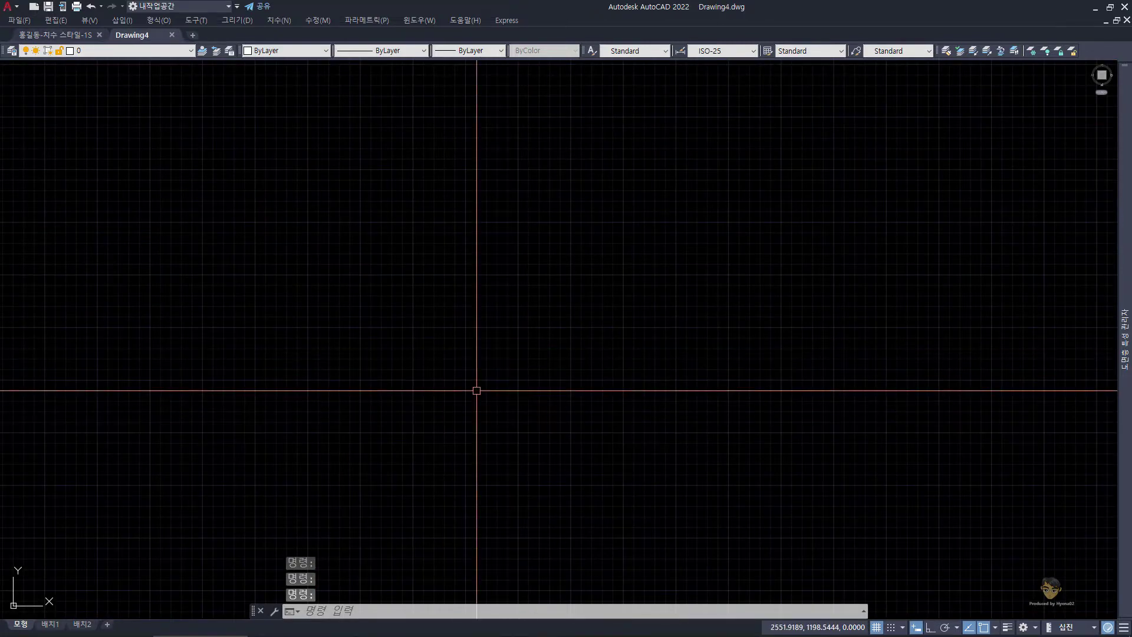
key(F7)
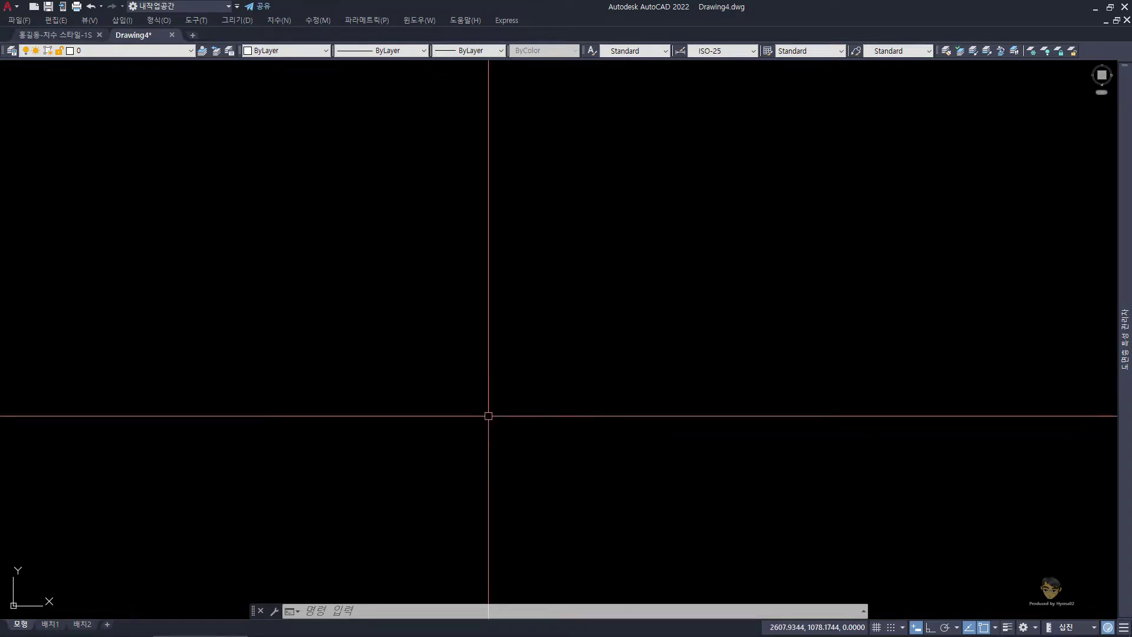
key(ctrl+Tab)
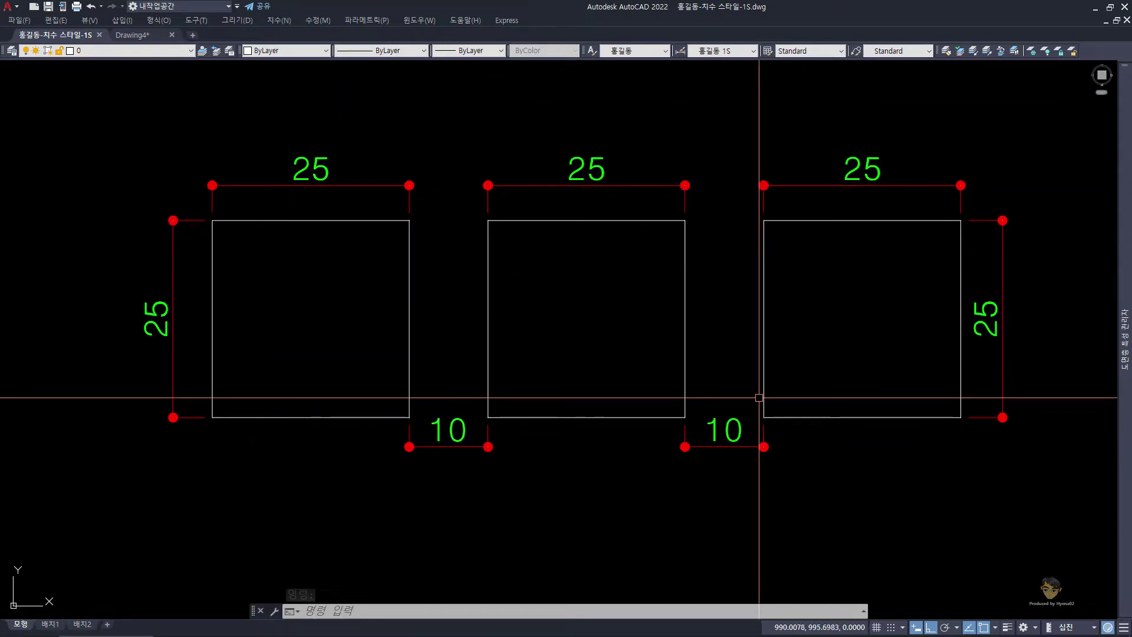
Copy the first square's upper width dimension to the clipboard and switch to Drawing4
click(441, 200)
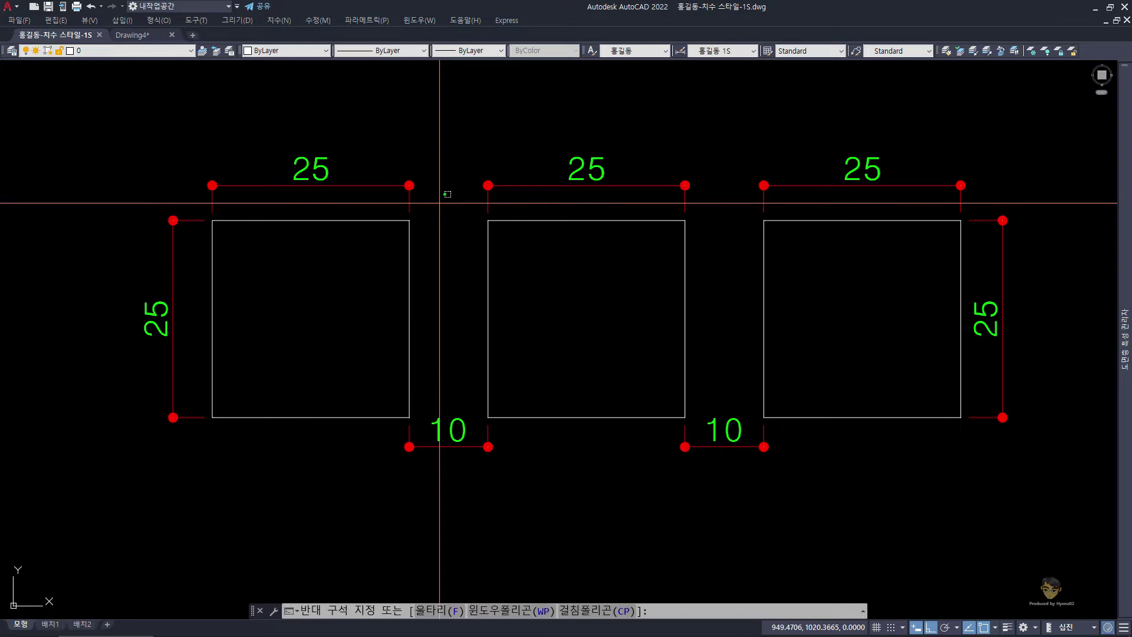
click(290, 143)
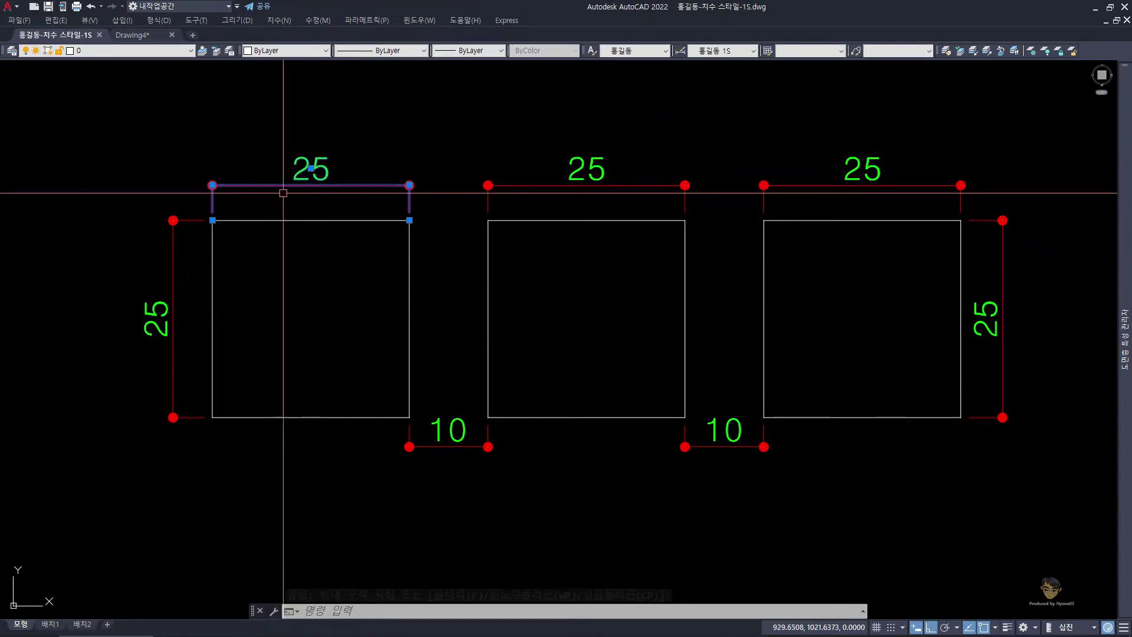
key(ctrl+c)
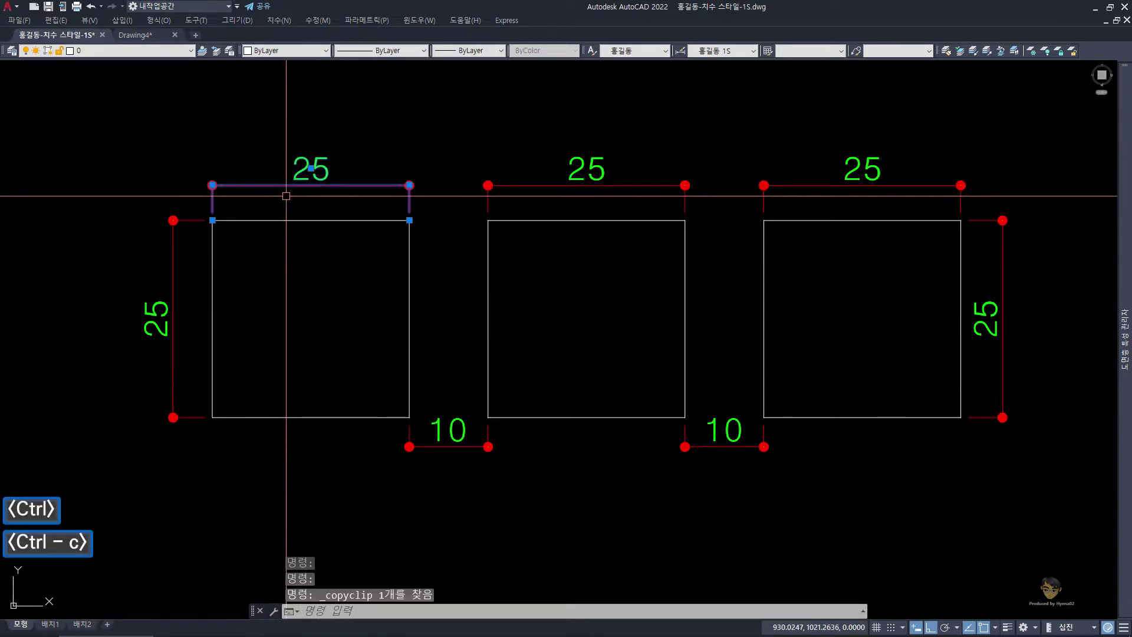
key(ctrl+Tab)
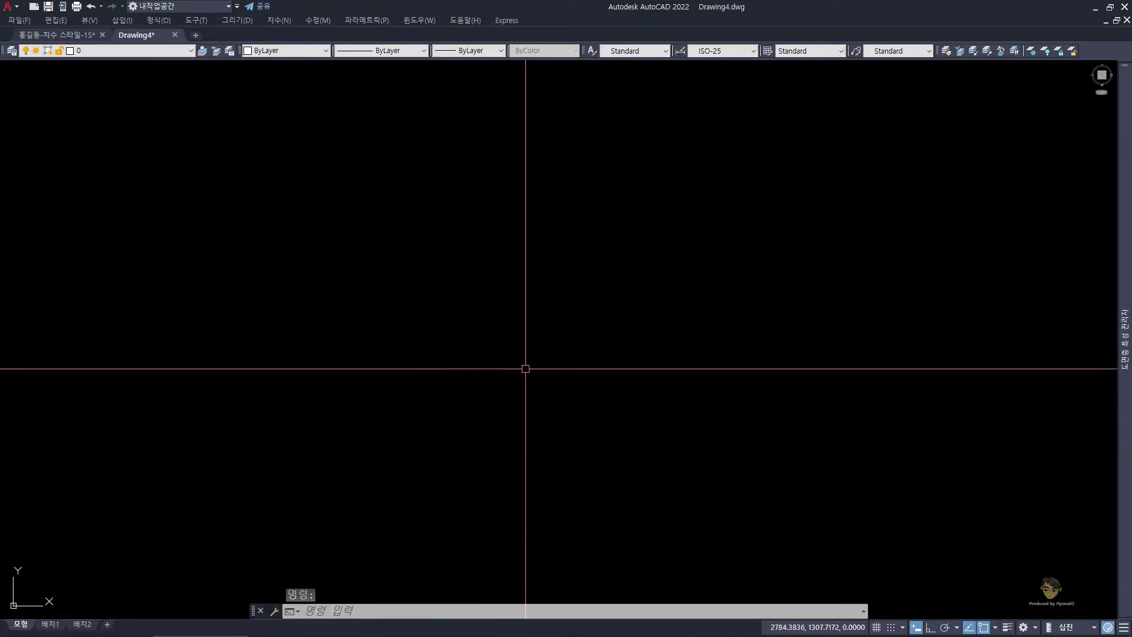
Draw a freehand rectangle about 1,185 wide in the middle of the view
text(rec)
key(space)
click(407, 437)
click(657, 217)
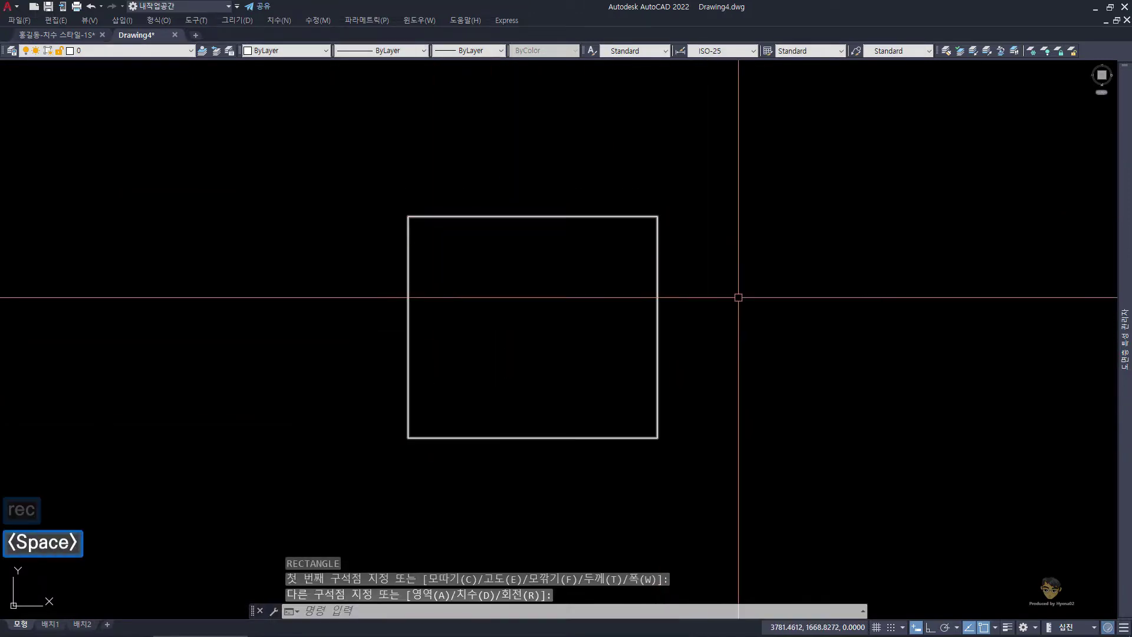
Copy the rectangle five times to freely chosen, overlapping positions around the original
click(658, 354)
text(cc)
key(space)
click(506, 353)
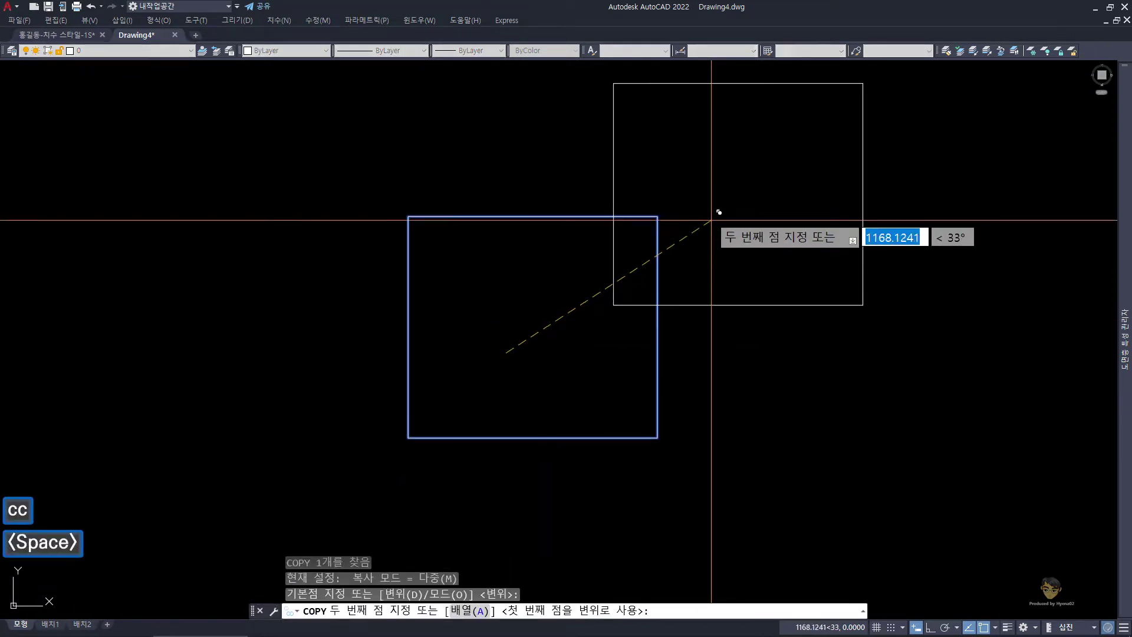
click(683, 239)
click(831, 358)
click(831, 439)
click(633, 462)
click(528, 414)
key(Escape)
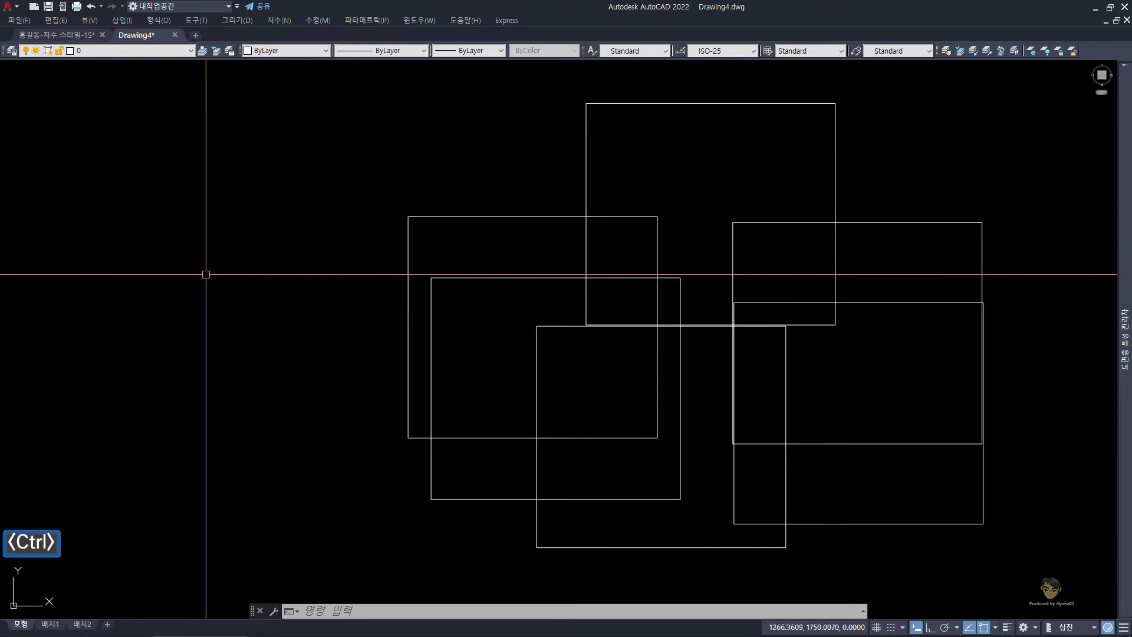
Paste the copied dimension beside the rectangles to bring in its 1S style, and erase the pasted dimension
key(ctrl+v)
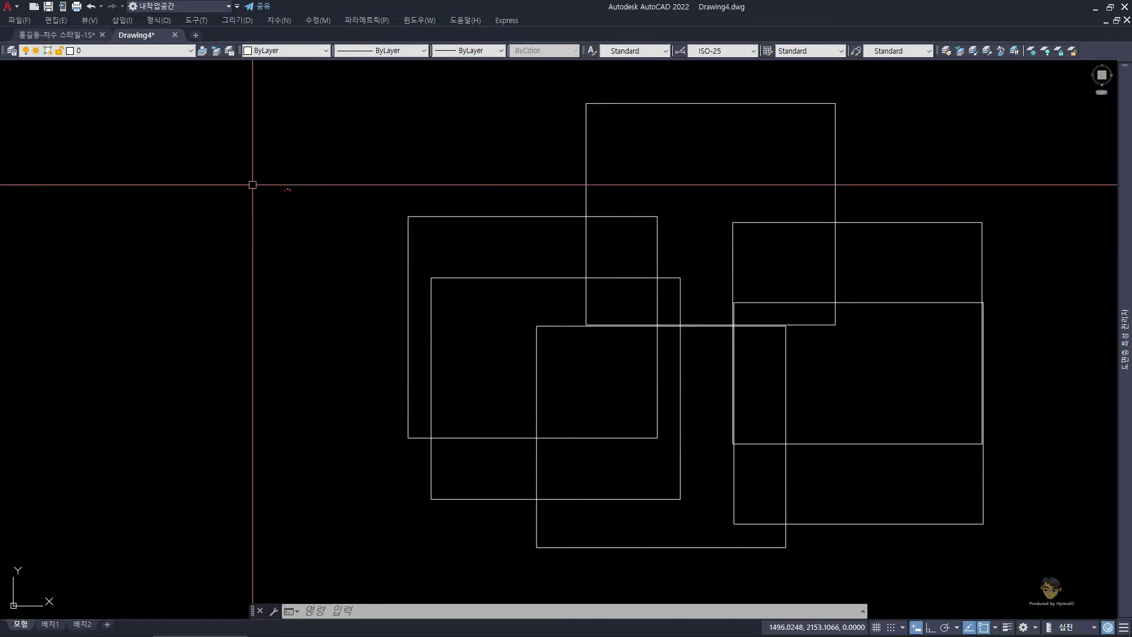
click(242, 161)
click(314, 242)
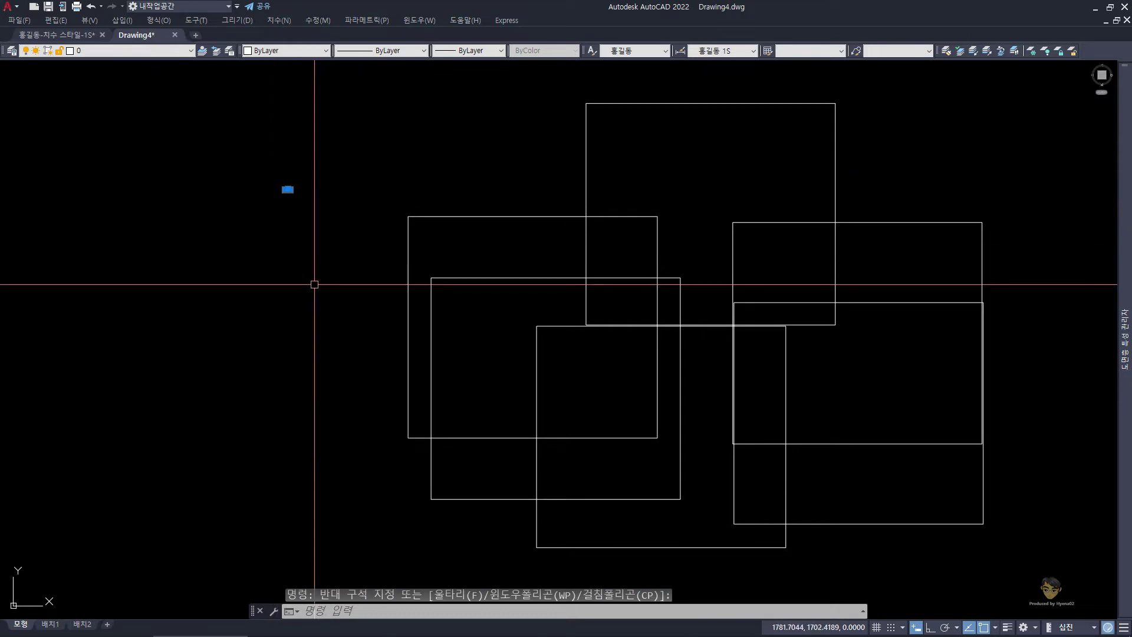
text(e)
key(space)
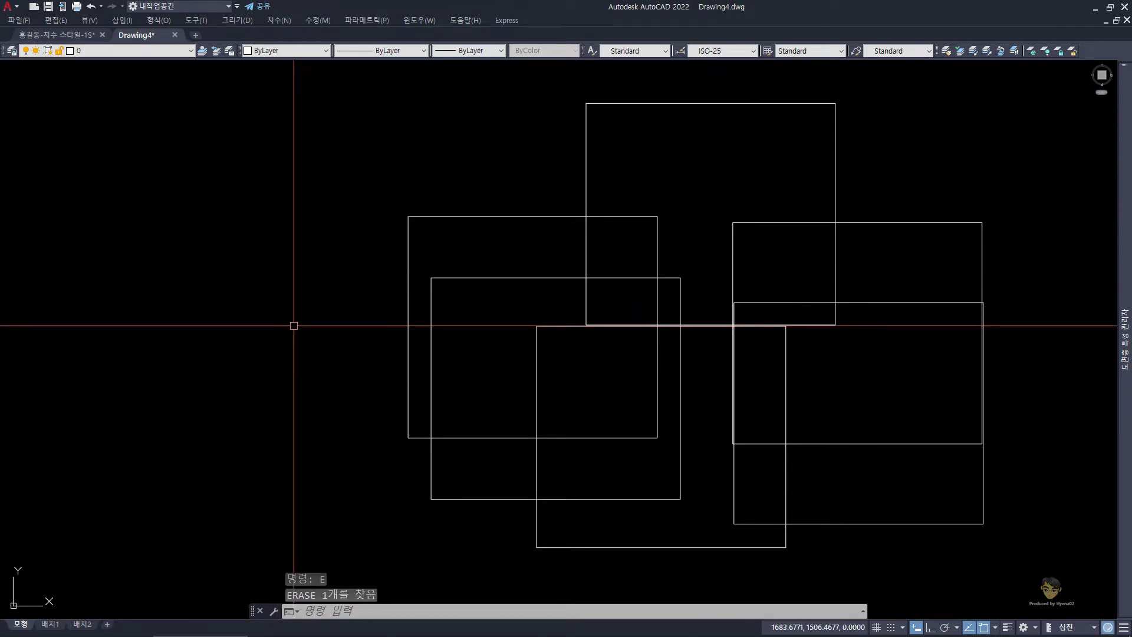
Set the imported 1S dimension style as the current style in the Dimension Style Manager
text(dst)
key(space)
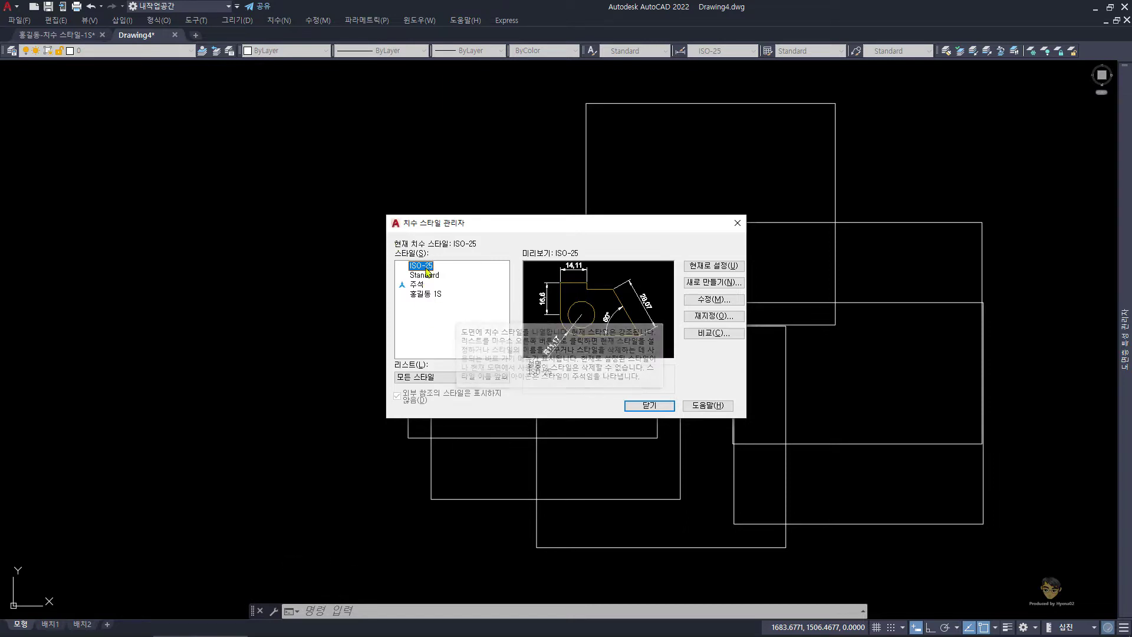
double_click(425, 294)
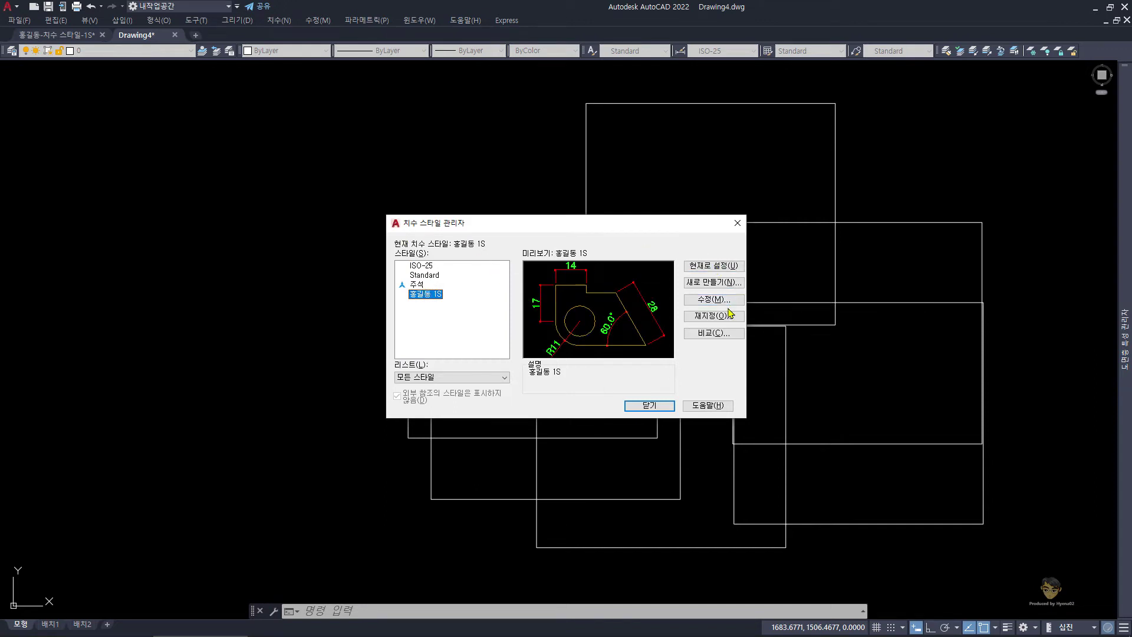
Create a new dimension style based on the 1S style, replacing 1S with 10S in its name
click(713, 283)
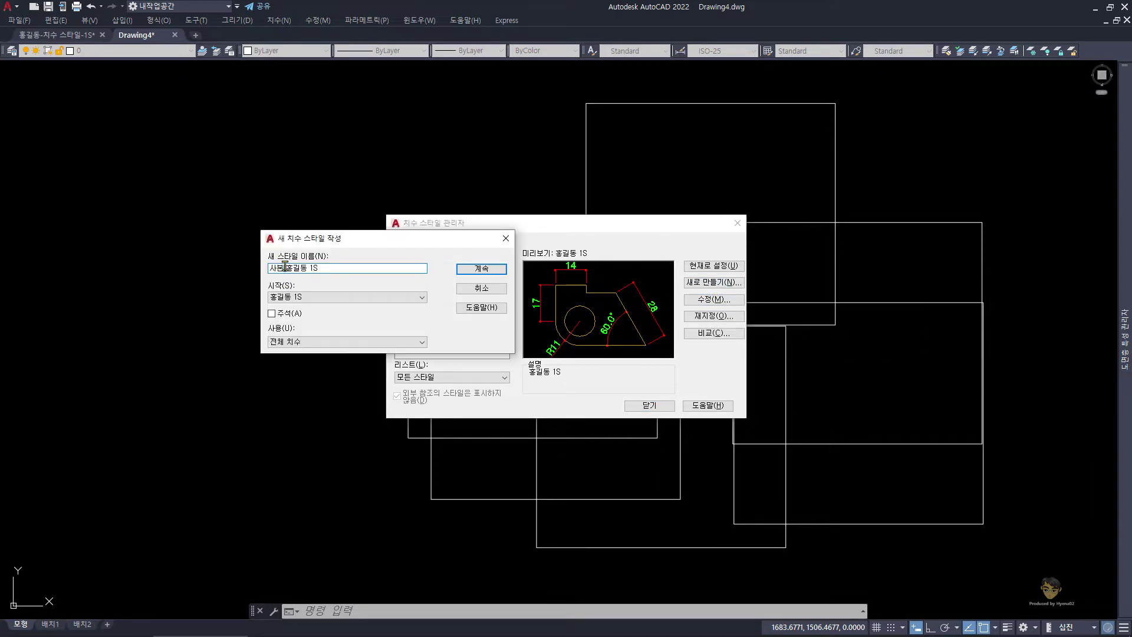
key(Delete)
key(Delete)
key(Right)
key(Right)
key(Right)
key(Right)
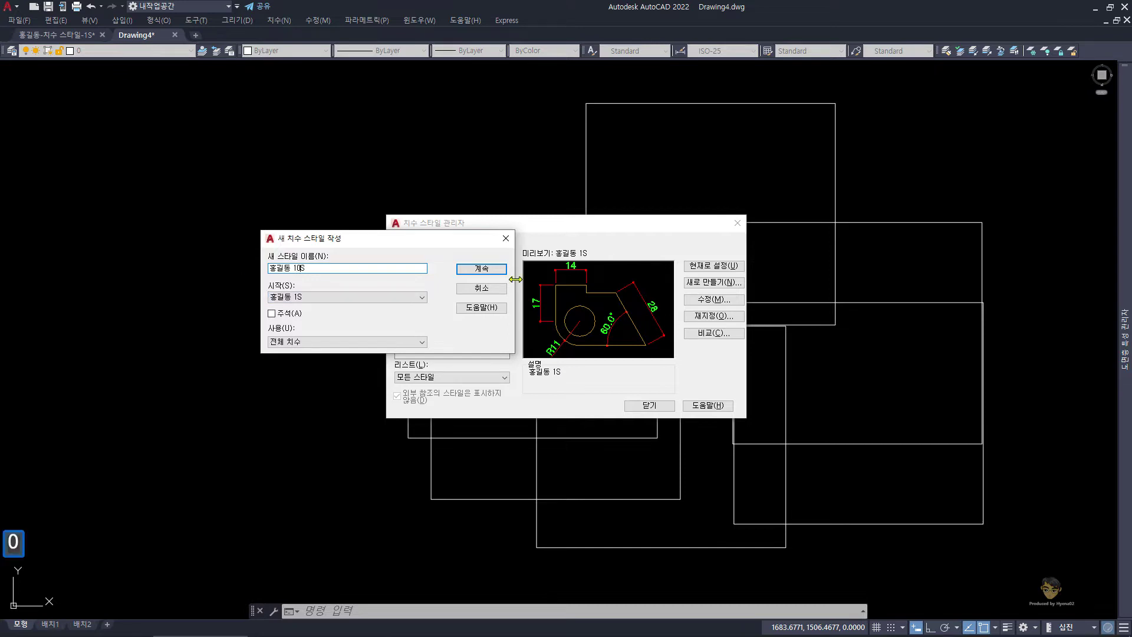
click(482, 269)
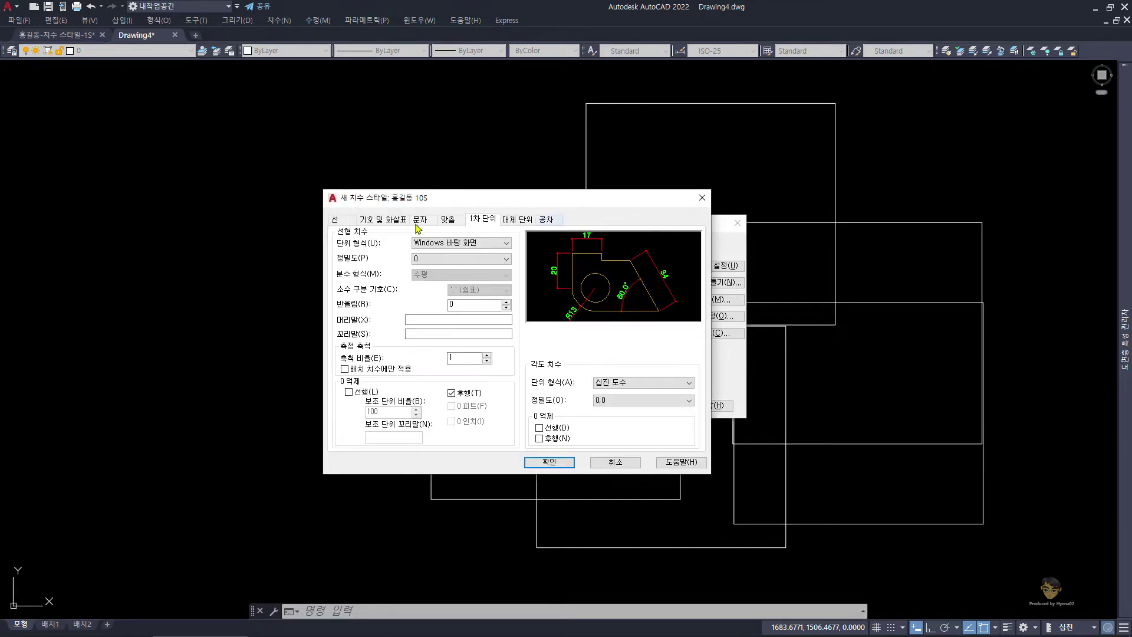
Set the 10S style's overall scale to 10, accept it and close the Dimension Style Manager
click(451, 220)
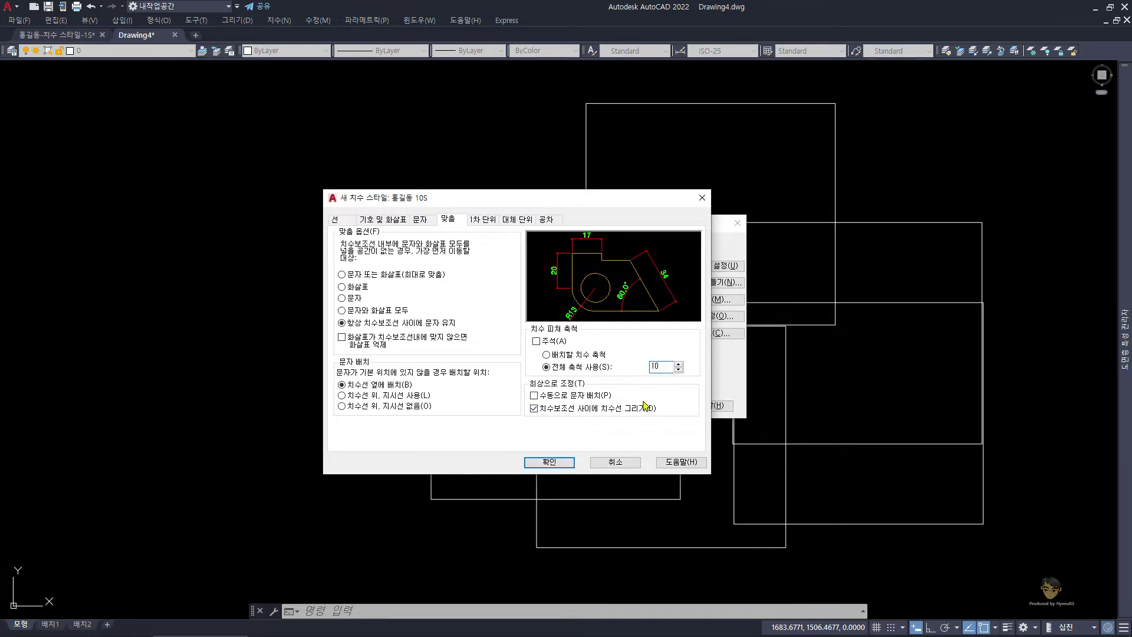
click(558, 464)
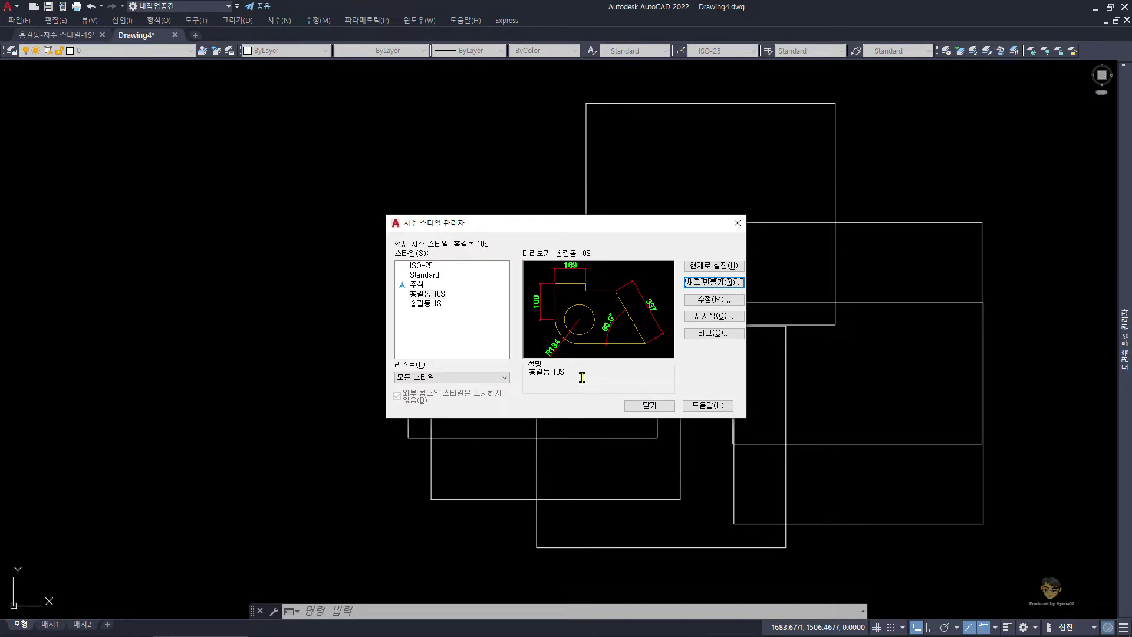
click(649, 405)
Add a linear dimension above the upper edge of the topmost rectangle using the 10S style
middle_drag(506, 287, 485, 324)
text(dn)
key(space)
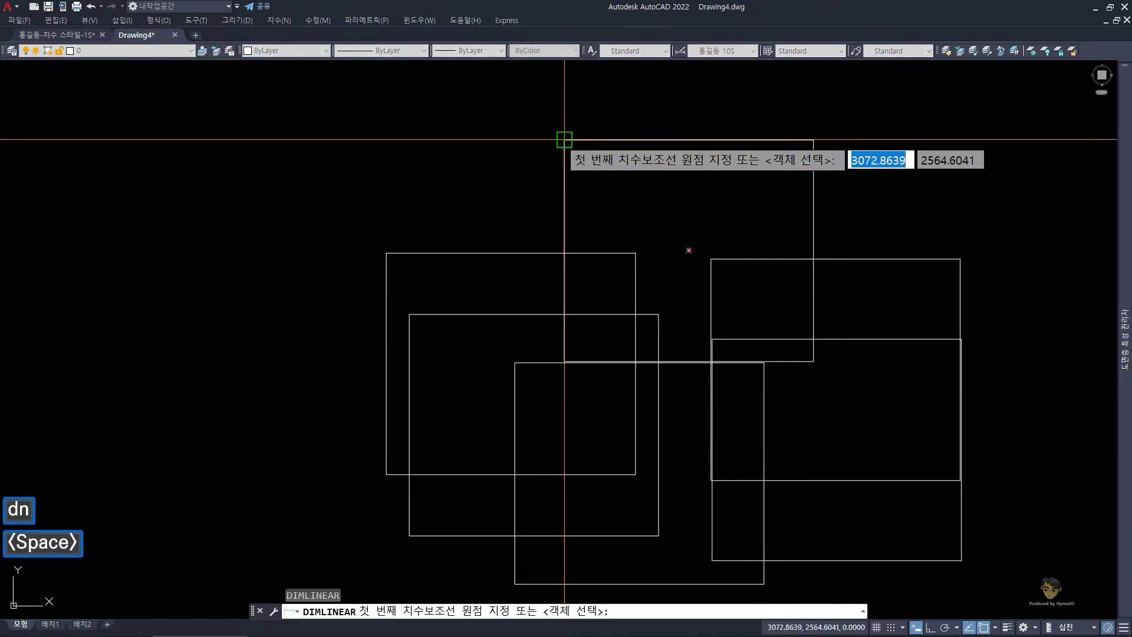
click(564, 140)
click(813, 140)
middle_drag(737, 105, 739, 117)
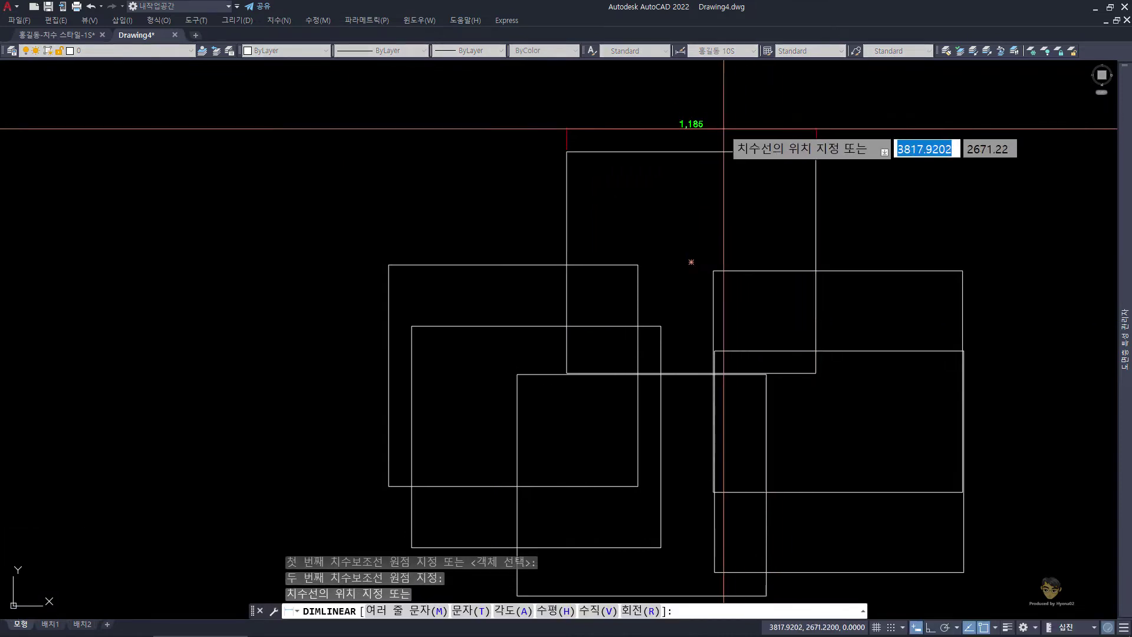
click(723, 129)
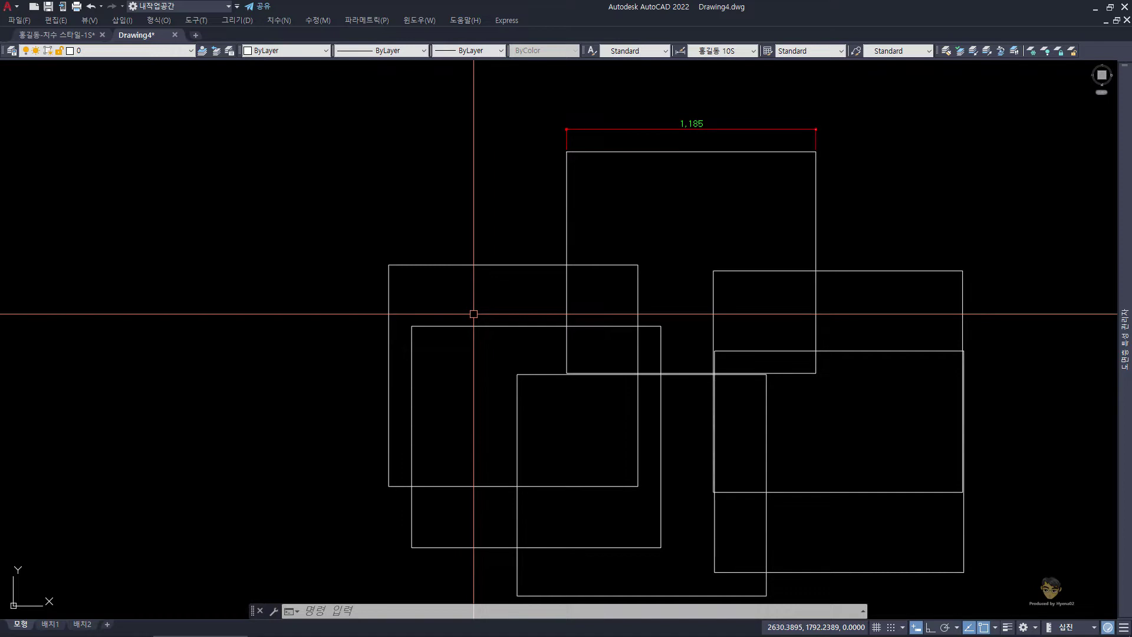
Create a new drawing and examine which dimension styles it contains
key(ctrl+n)
key(Return)
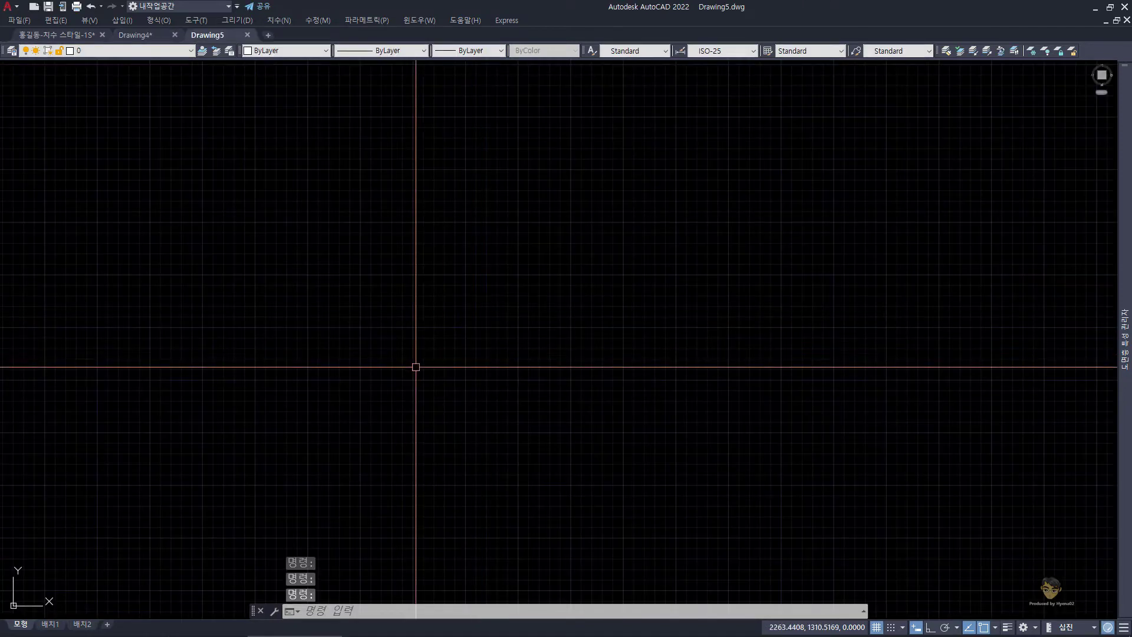
text(dst)
key(space)
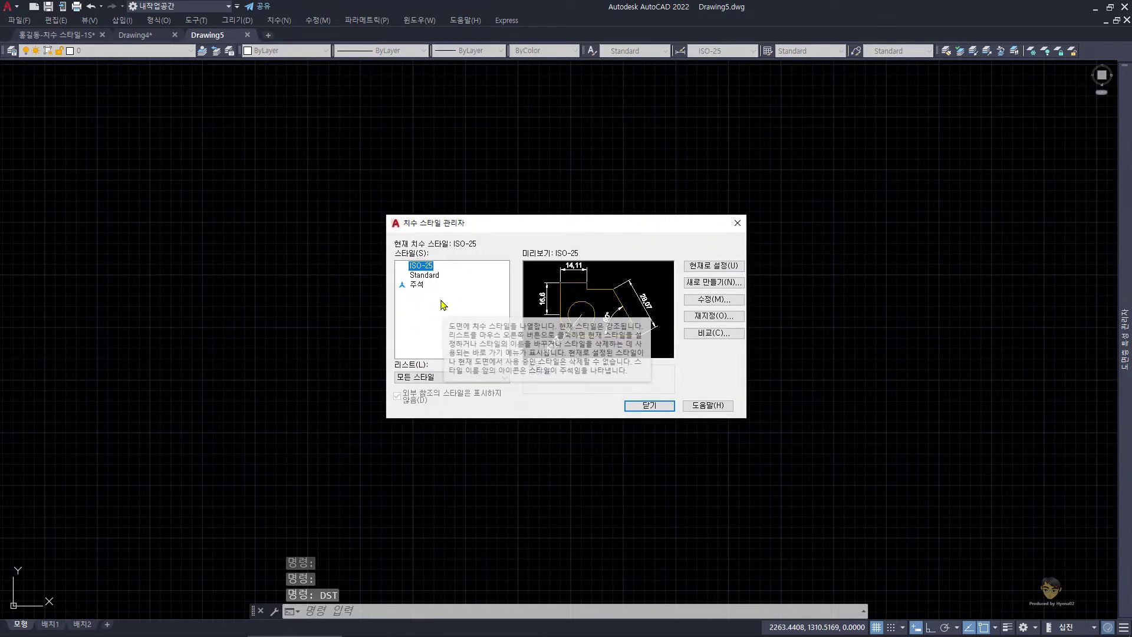
key(Escape)
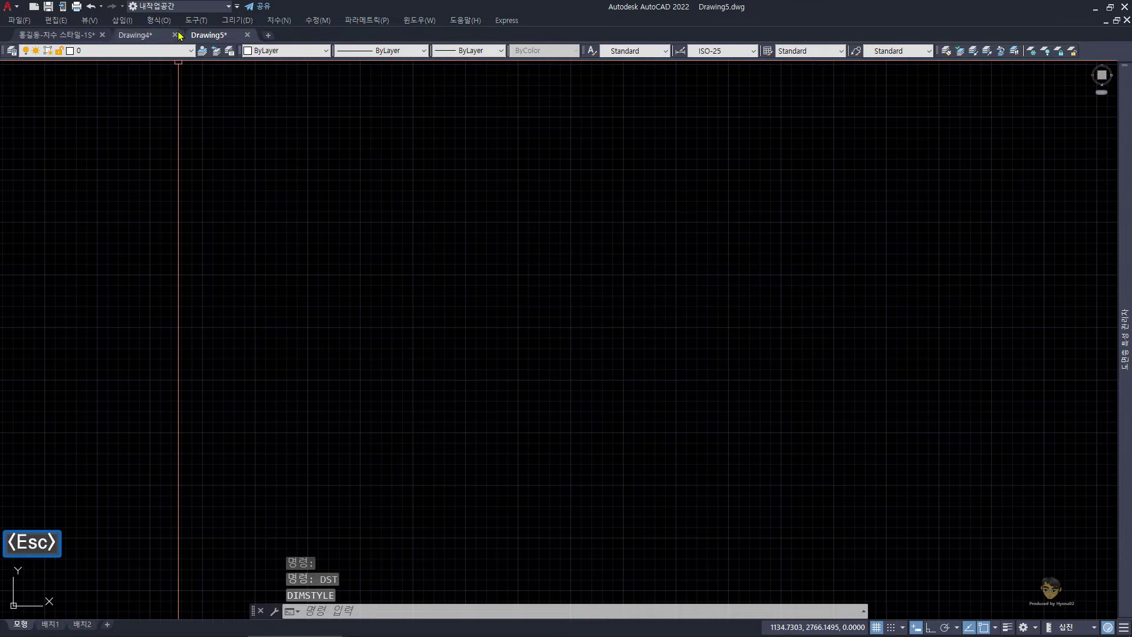
Close Drawing4 and open DesignCenter in Drawing5
click(174, 35)
click(582, 349)
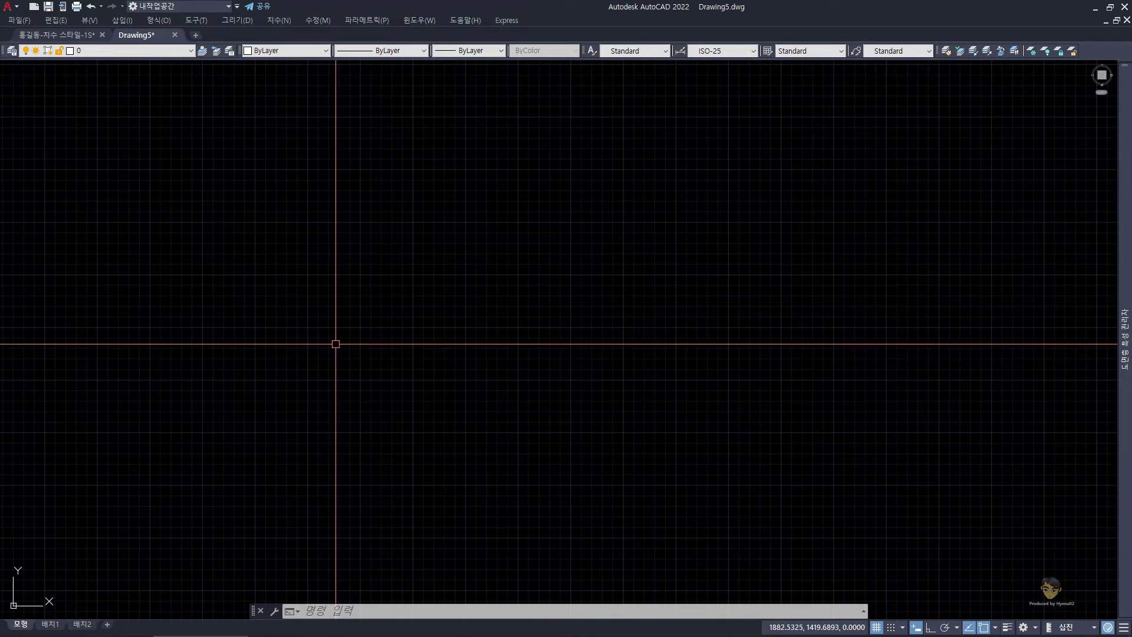
key(ctrl)
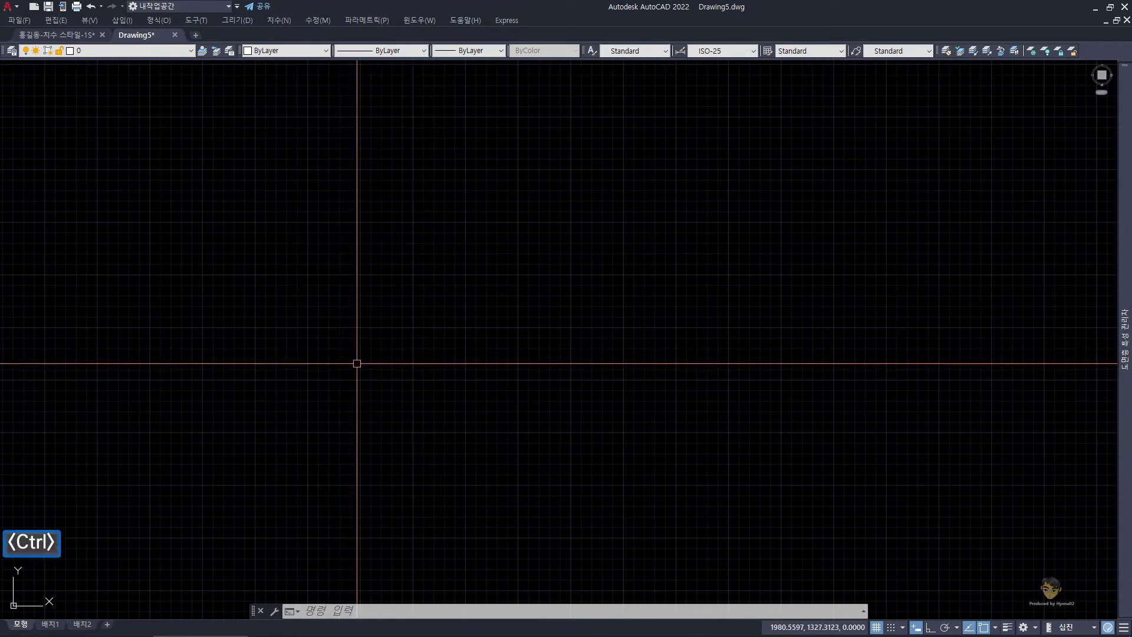
key(ctrl+2)
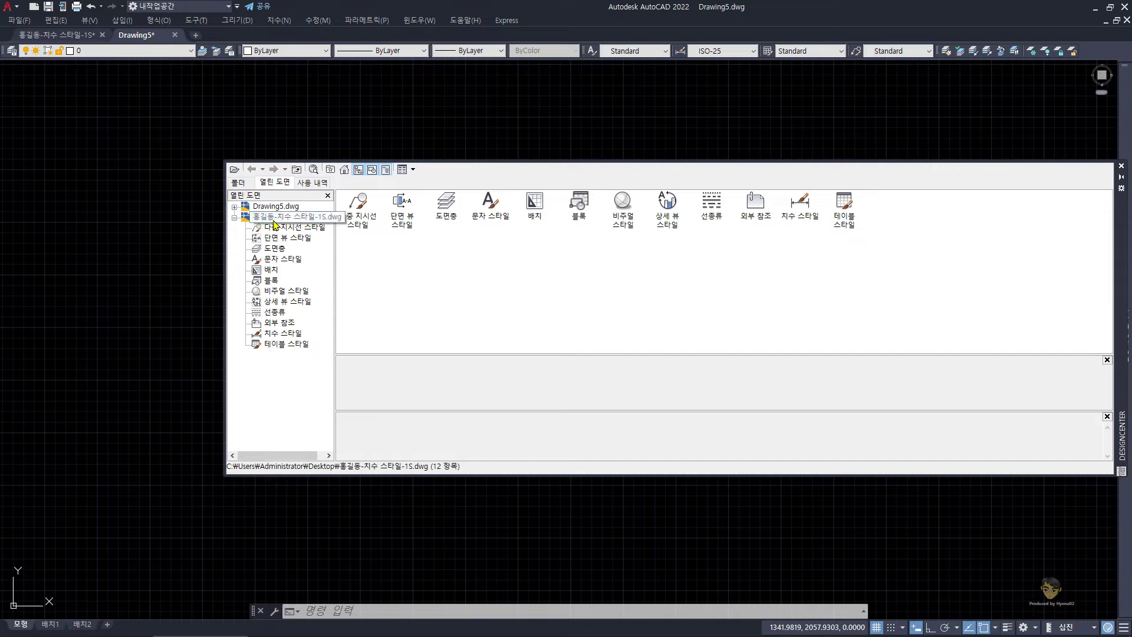
Browse the saved 1S drawing's content in DesignCenter and copy its 1S dimension style into Drawing5
click(272, 281)
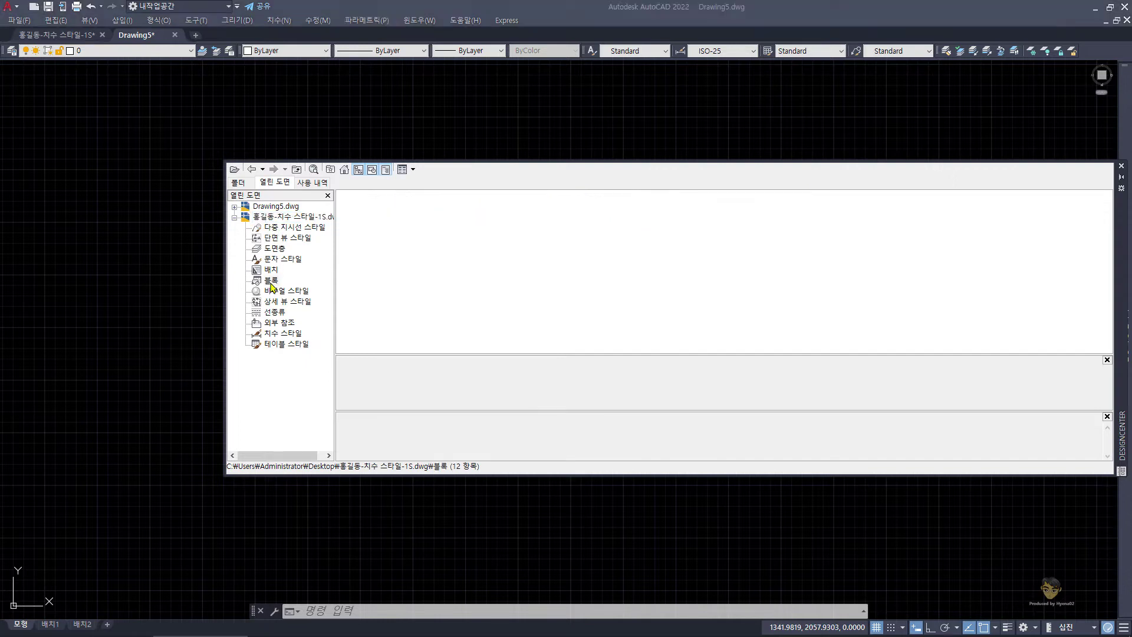
click(285, 261)
click(292, 238)
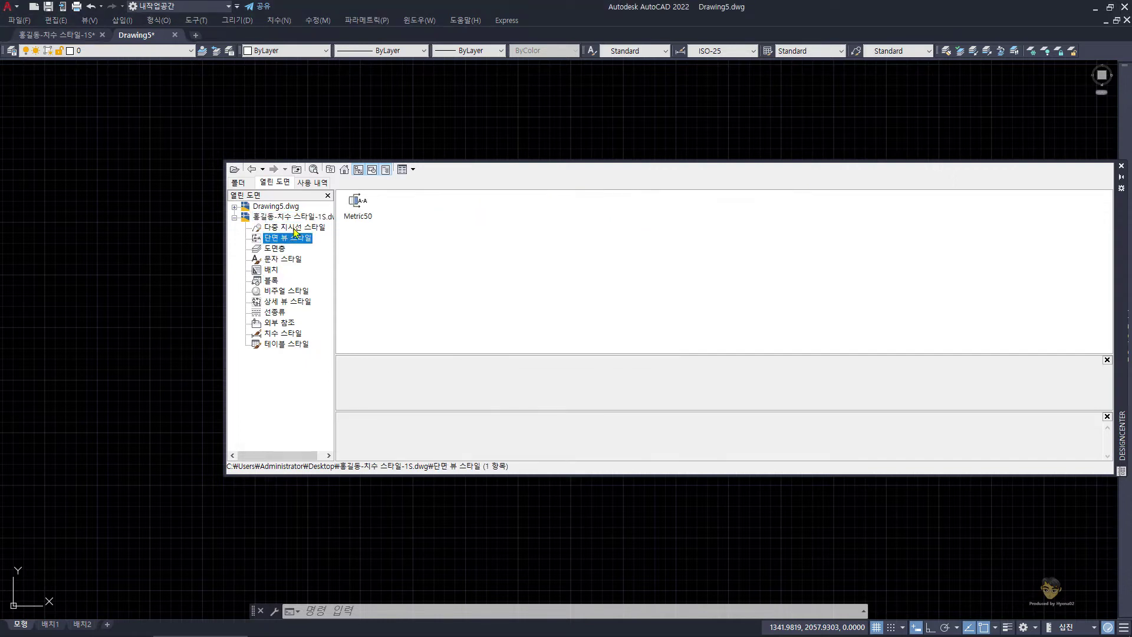
click(295, 230)
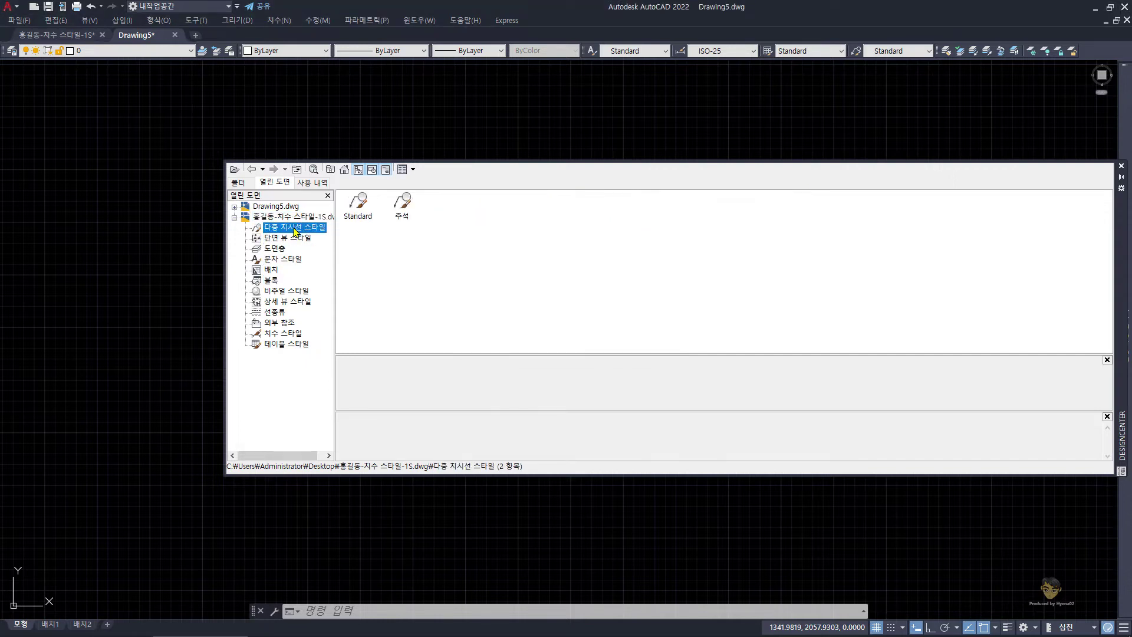
click(287, 333)
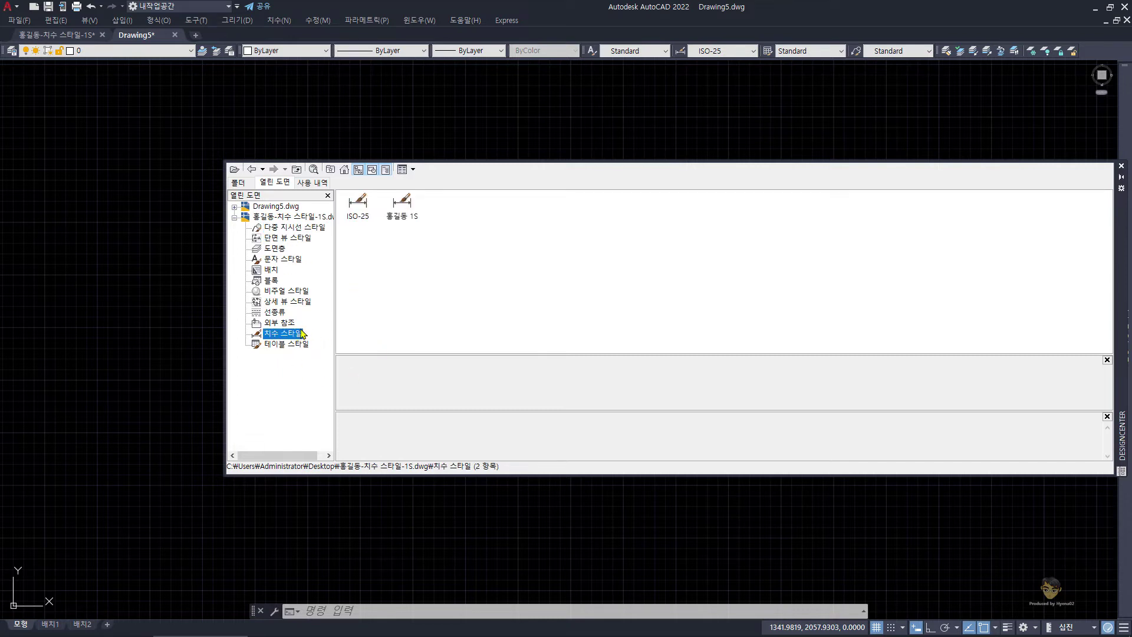
click(407, 217)
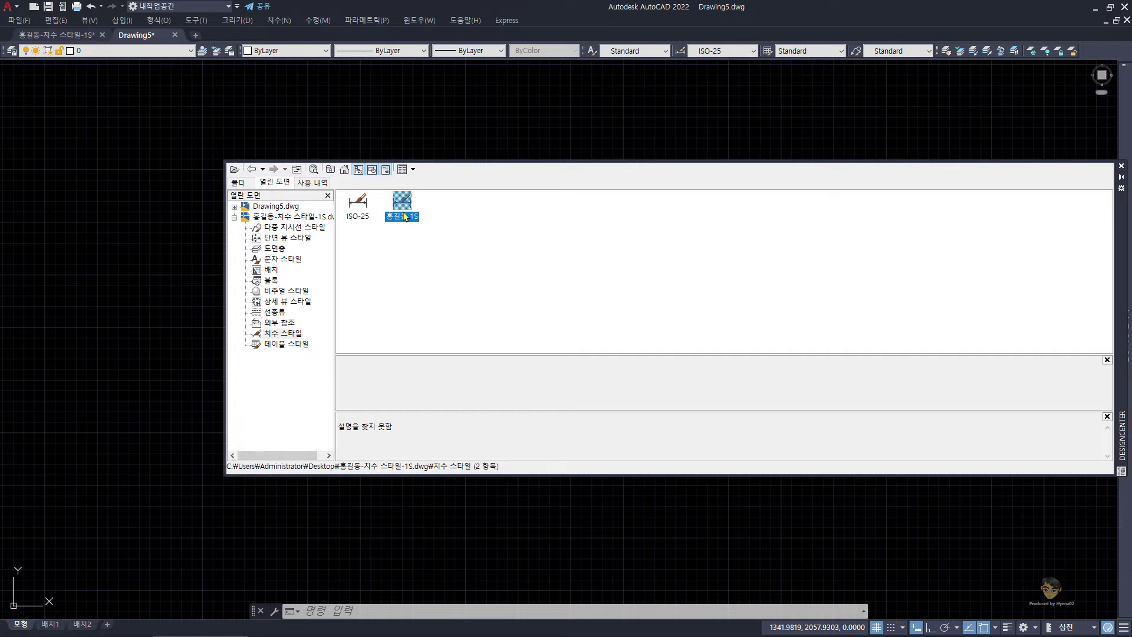
drag(404, 213, 322, 130)
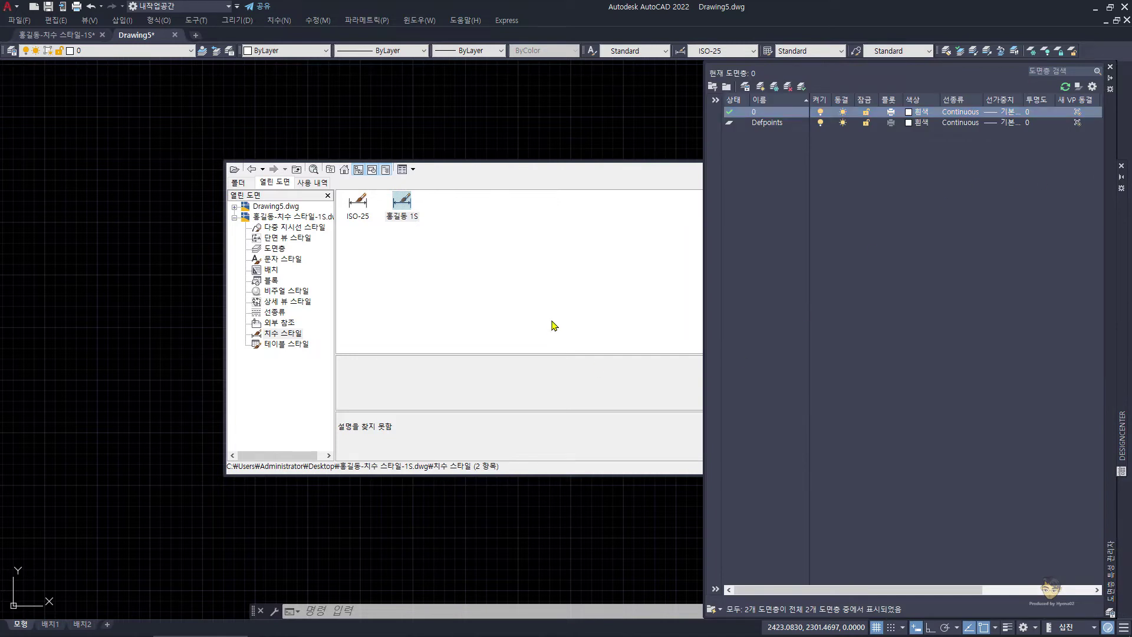
Close DesignCenter and return to the empty Drawing5 canvas
click(527, 301)
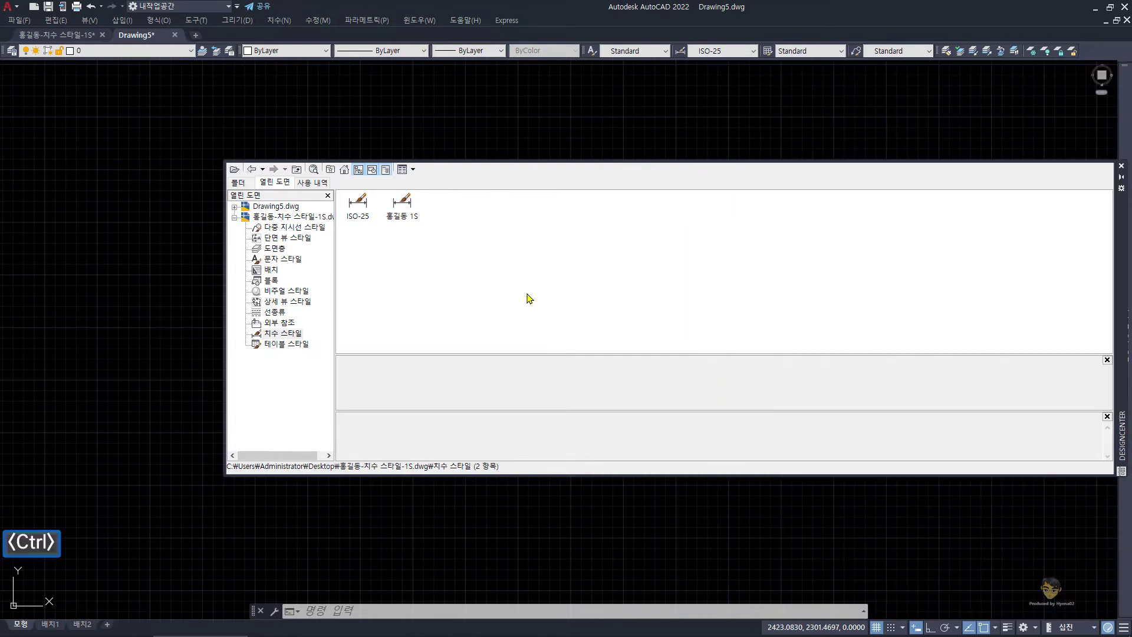
key(ctrl+2)
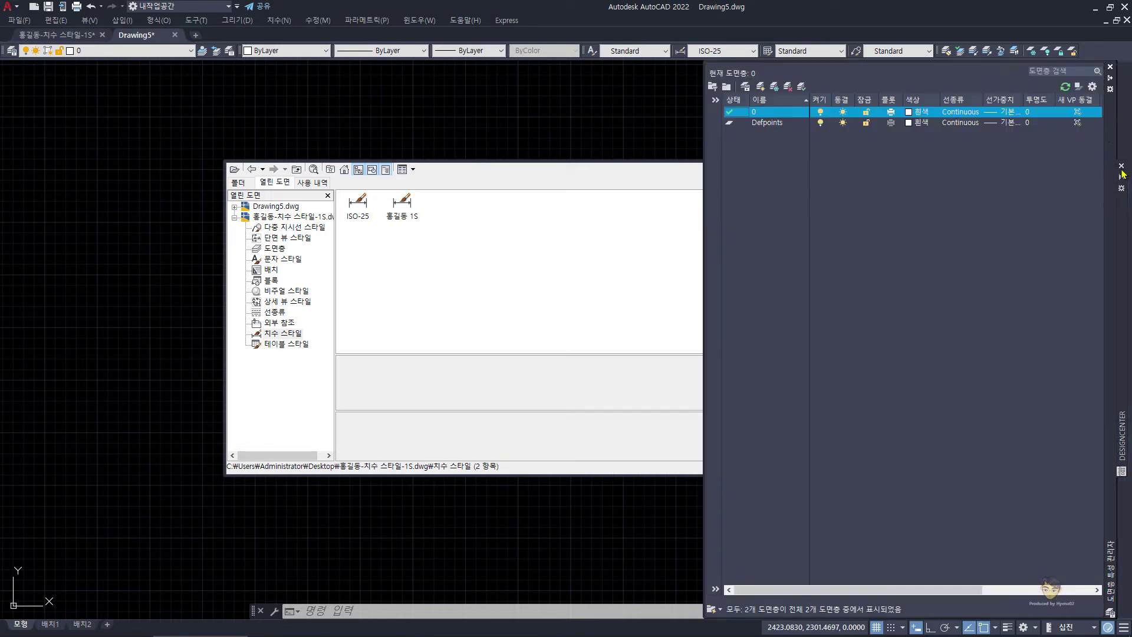
click(1121, 166)
click(430, 324)
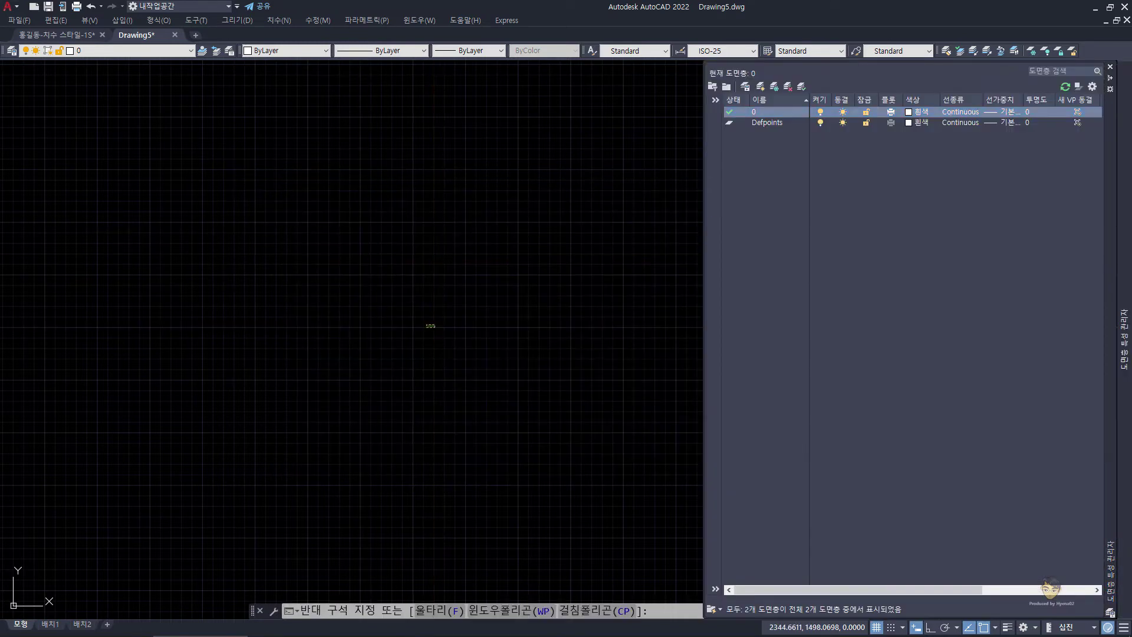
click(429, 325)
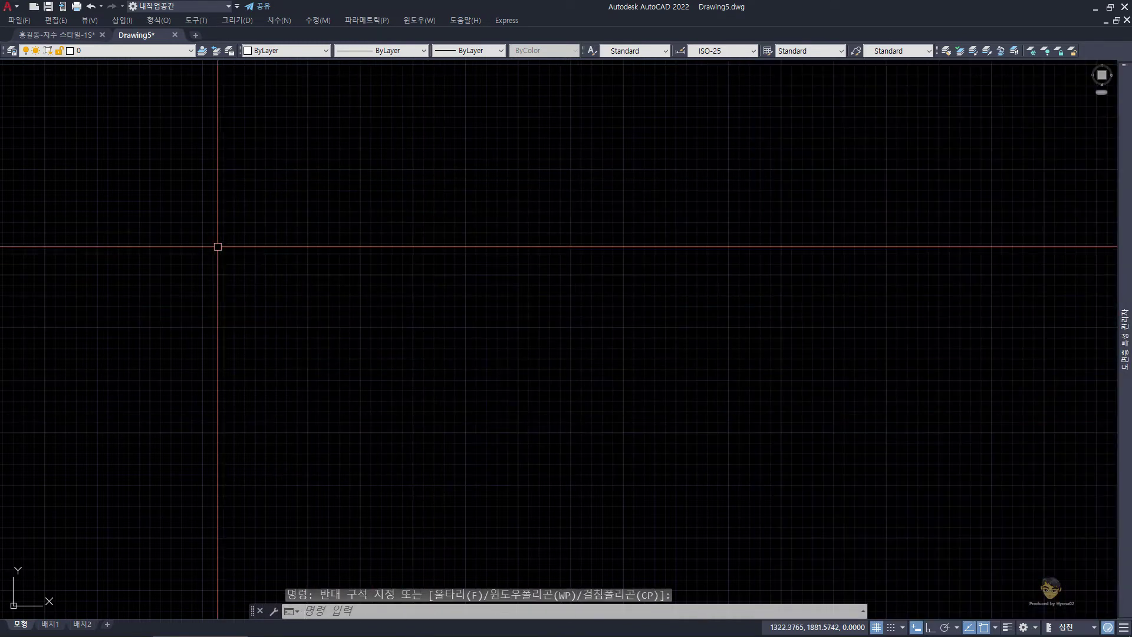
Examine the Fit settings of the copied 1S dimension style in Drawing5, leaving them without changes
text(dst)
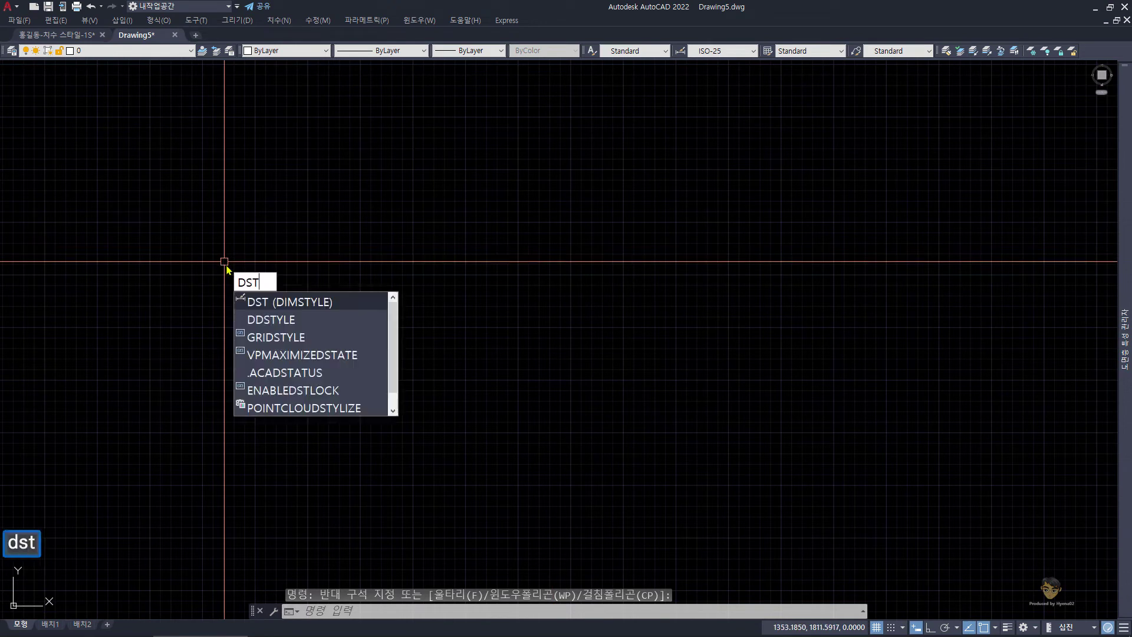
key(space)
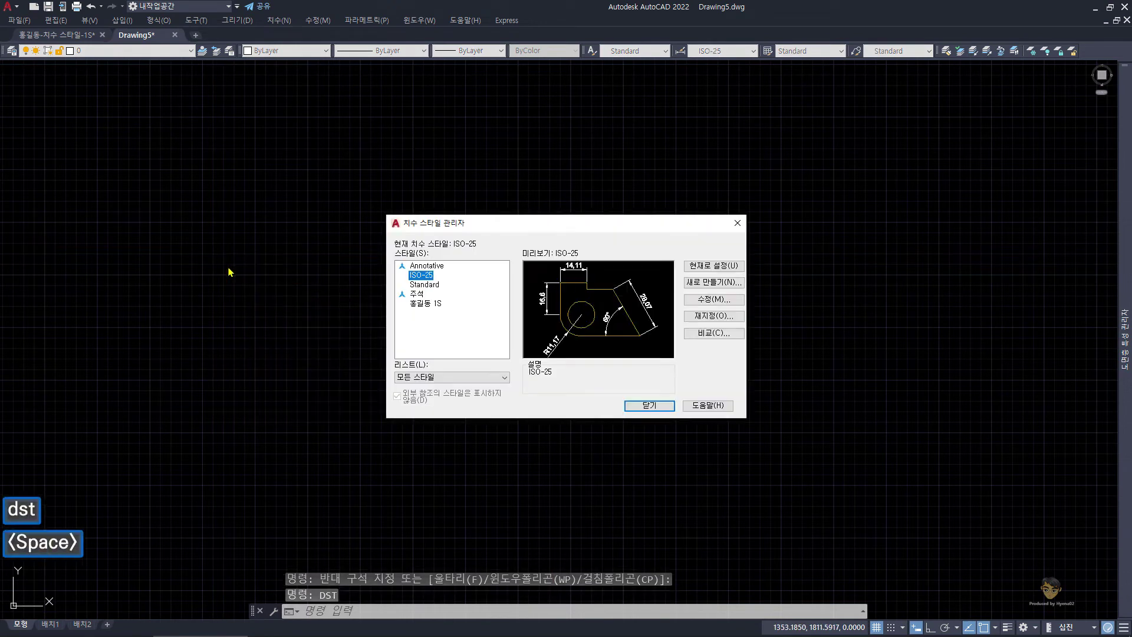
click(425, 303)
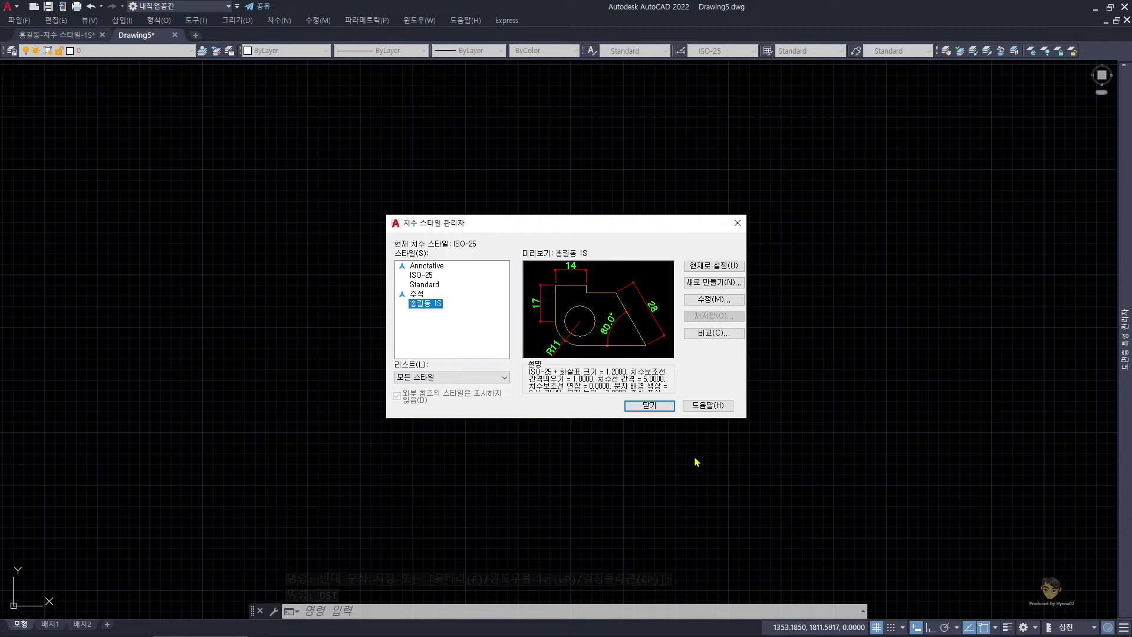
click(713, 300)
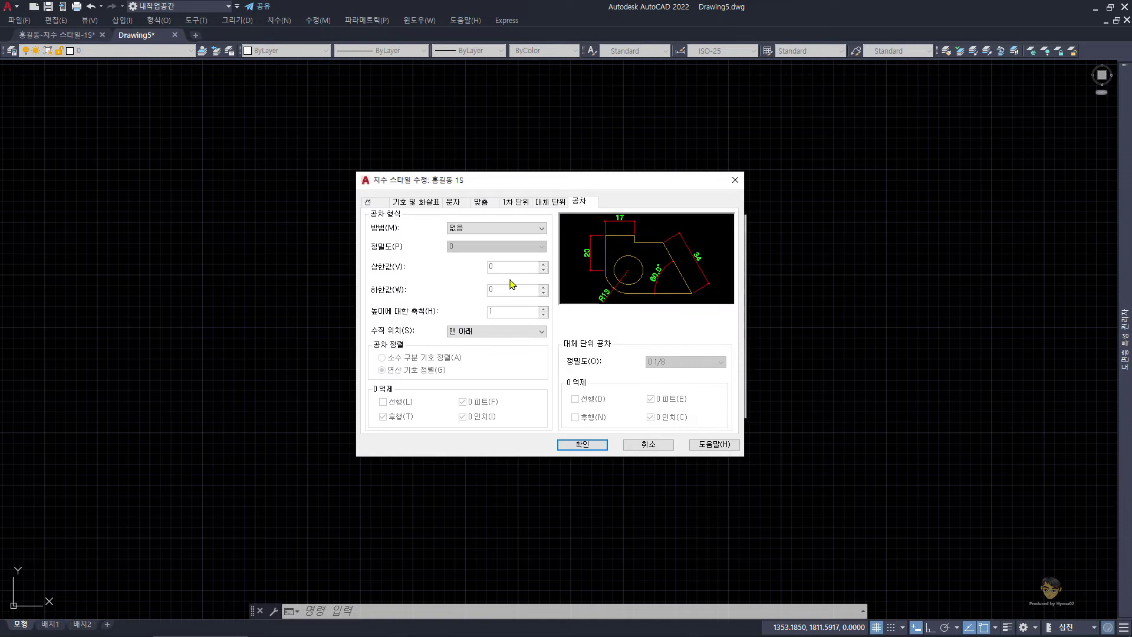
click(482, 203)
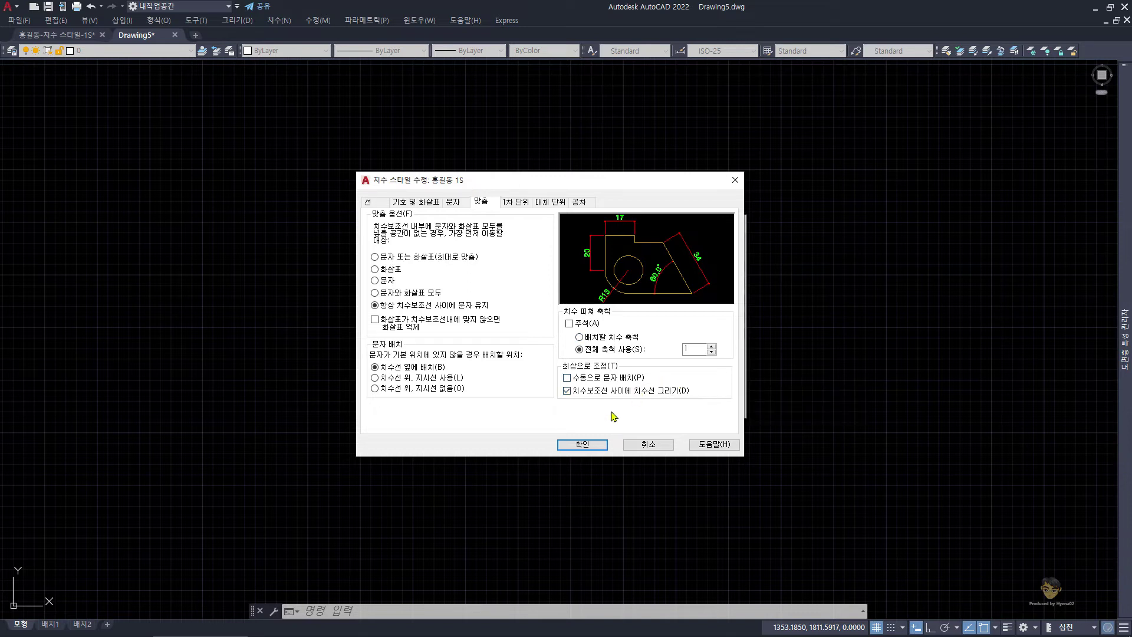
key(Escape)
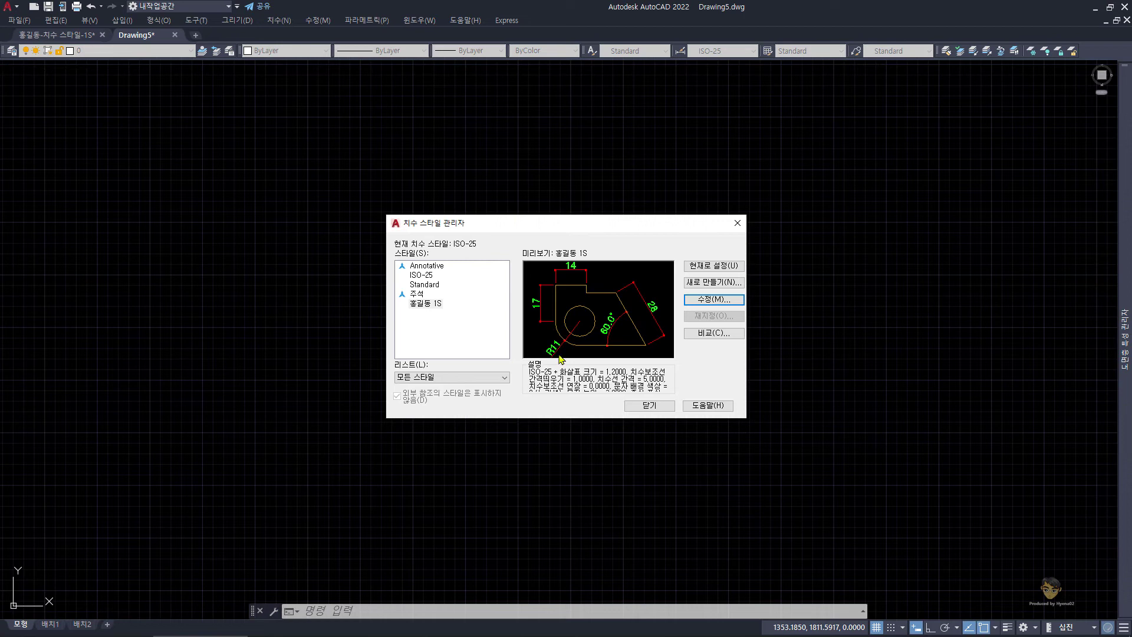
click(648, 405)
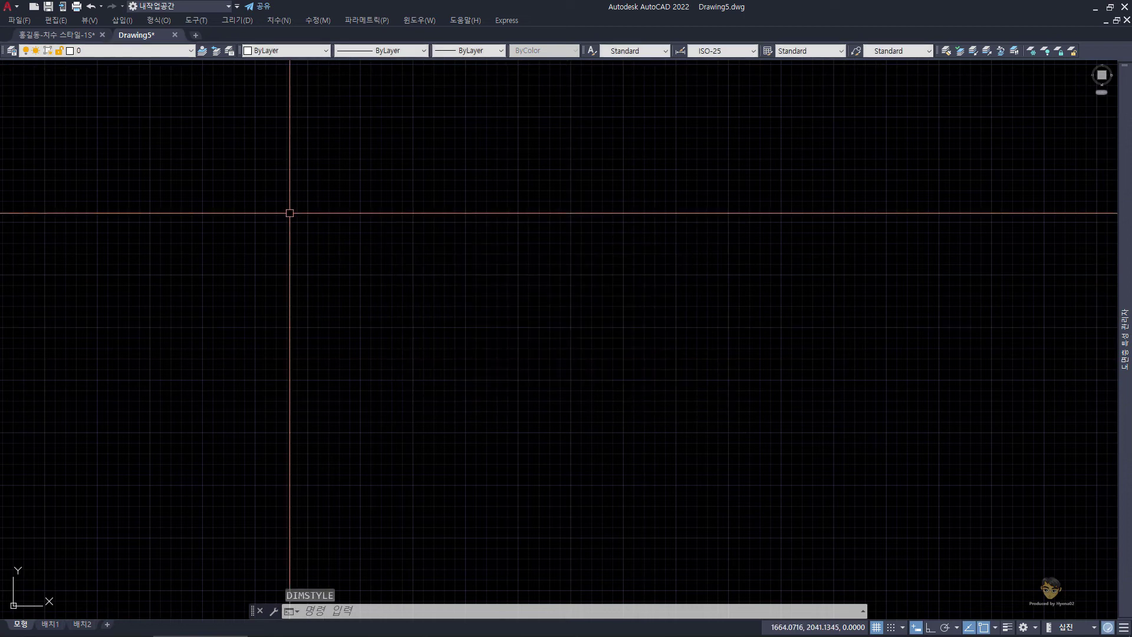
Close Drawing5 without saving it and save the original 1S dimension style drawing
click(174, 37)
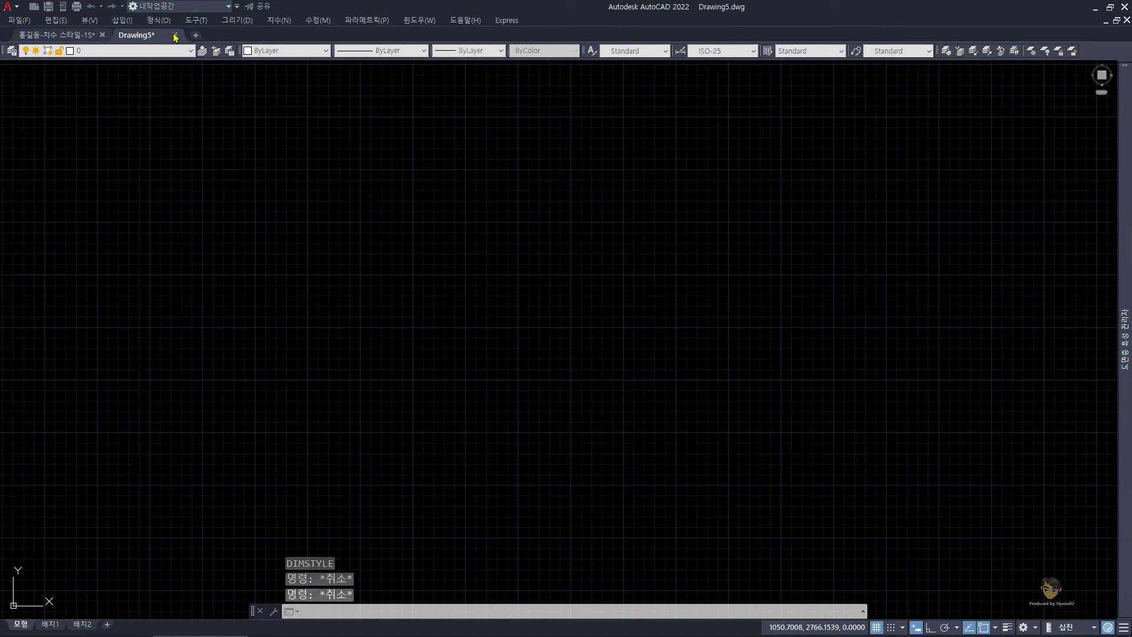
click(578, 351)
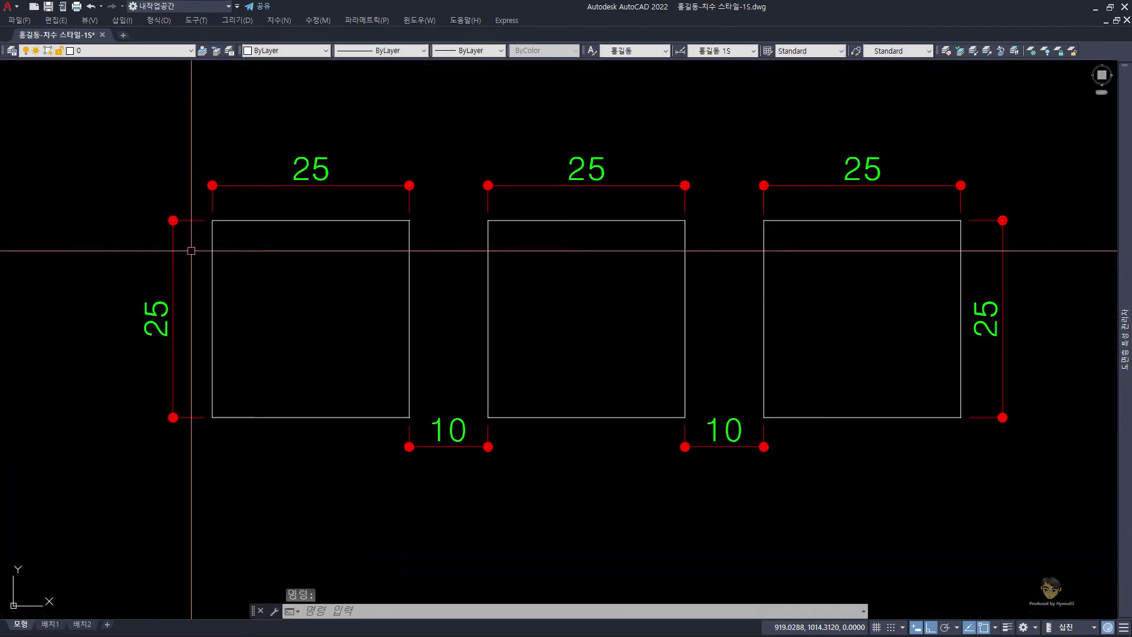
key(ctrl+s)
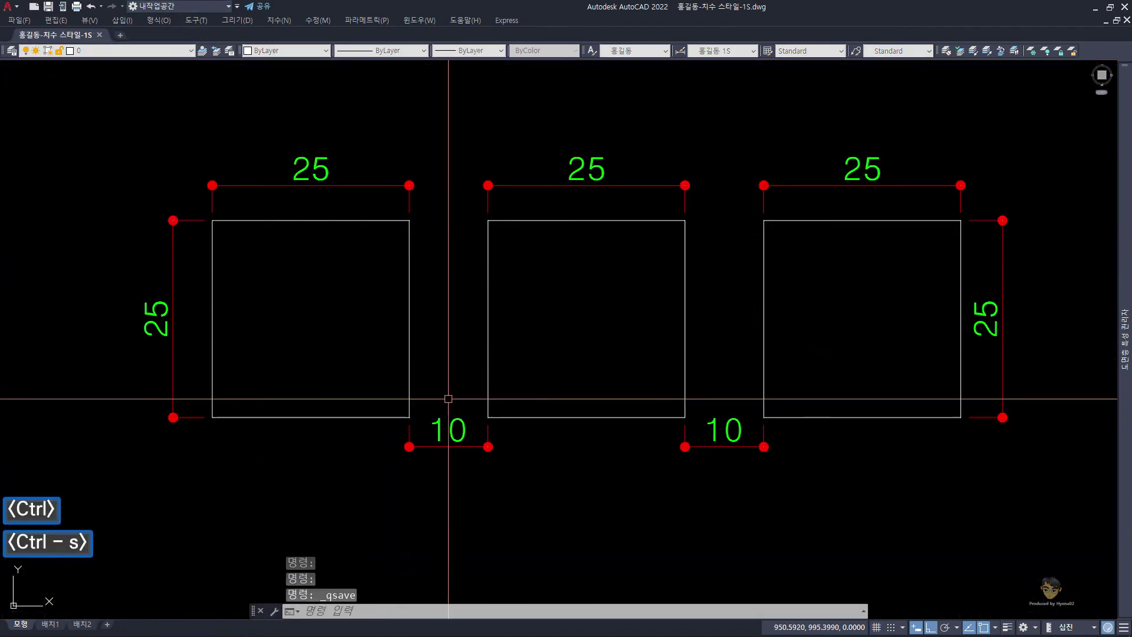